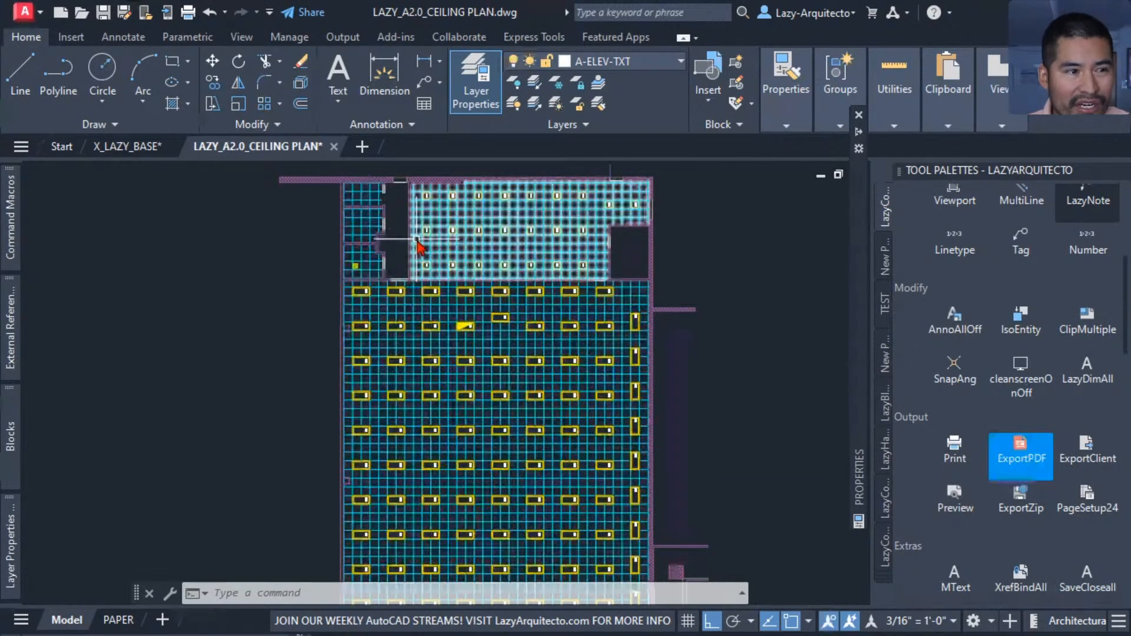
Step: Examine the square light fixture in the small lower-left room of the ceiling plan, selecting it and then clearing the selection
scroll(394, 236, up, 3)
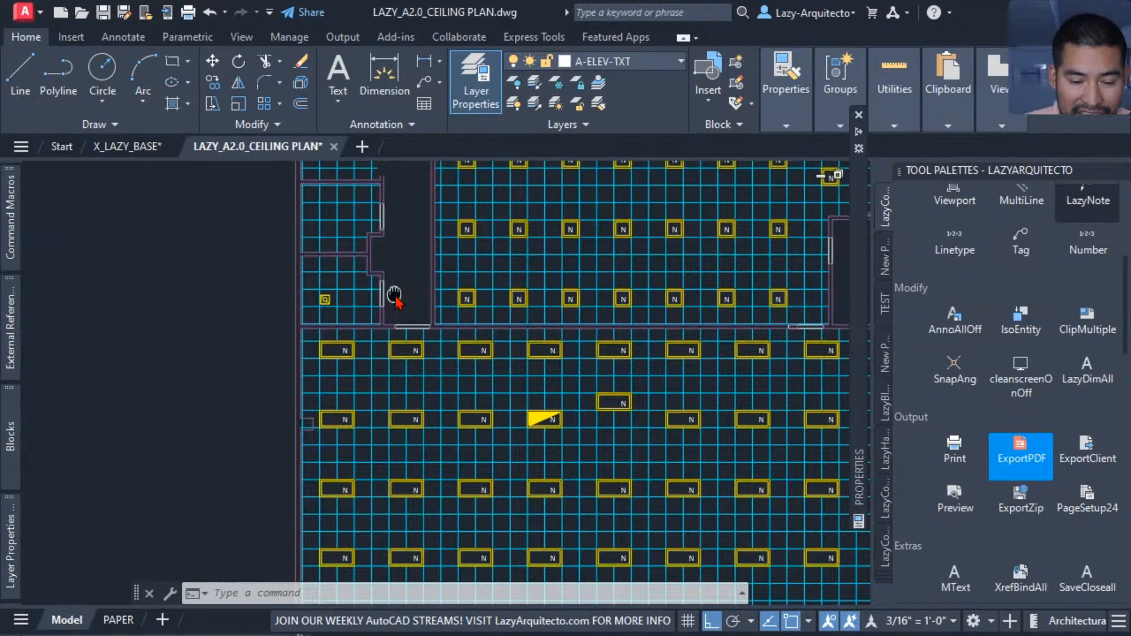
middle_drag(392, 298, 347, 389)
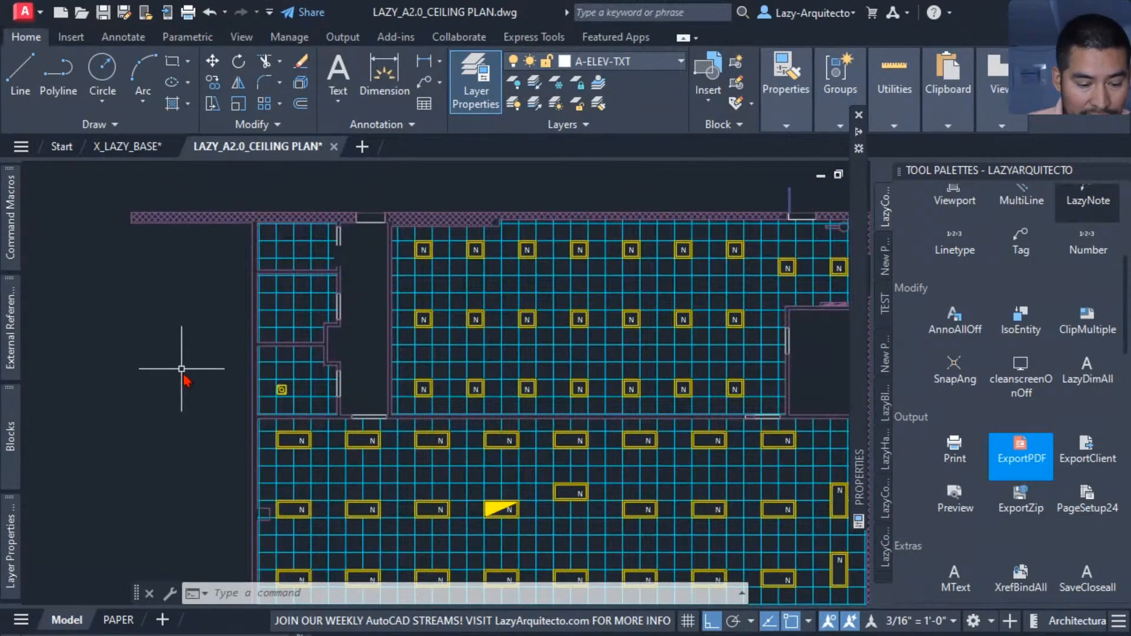
scroll(247, 401, up, 3)
scroll(247, 402, up, 3)
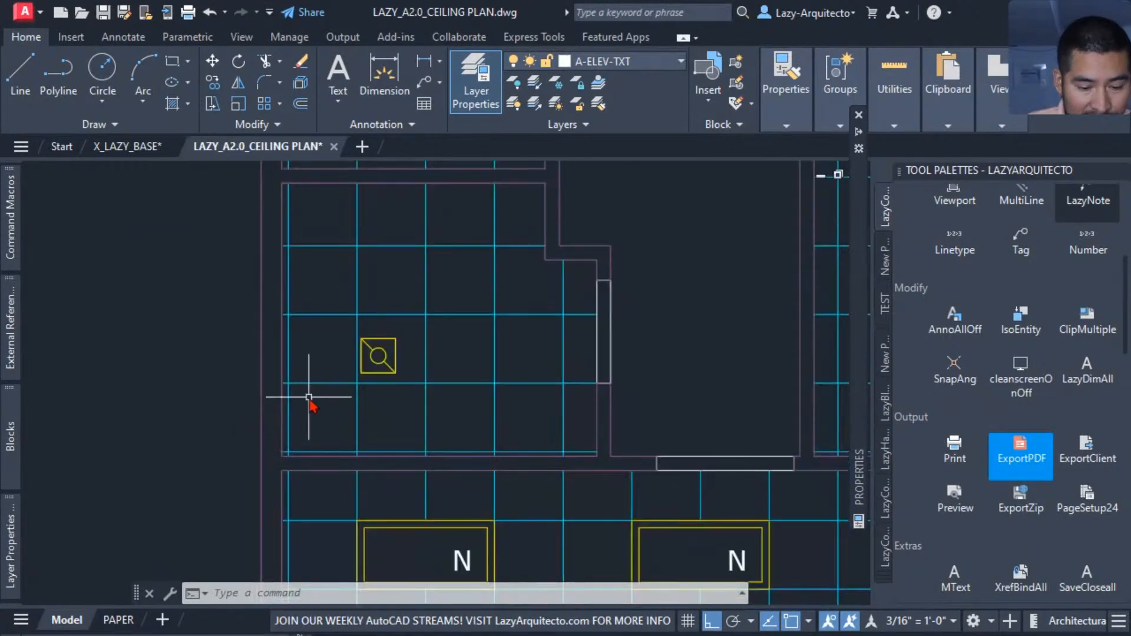
click(349, 331)
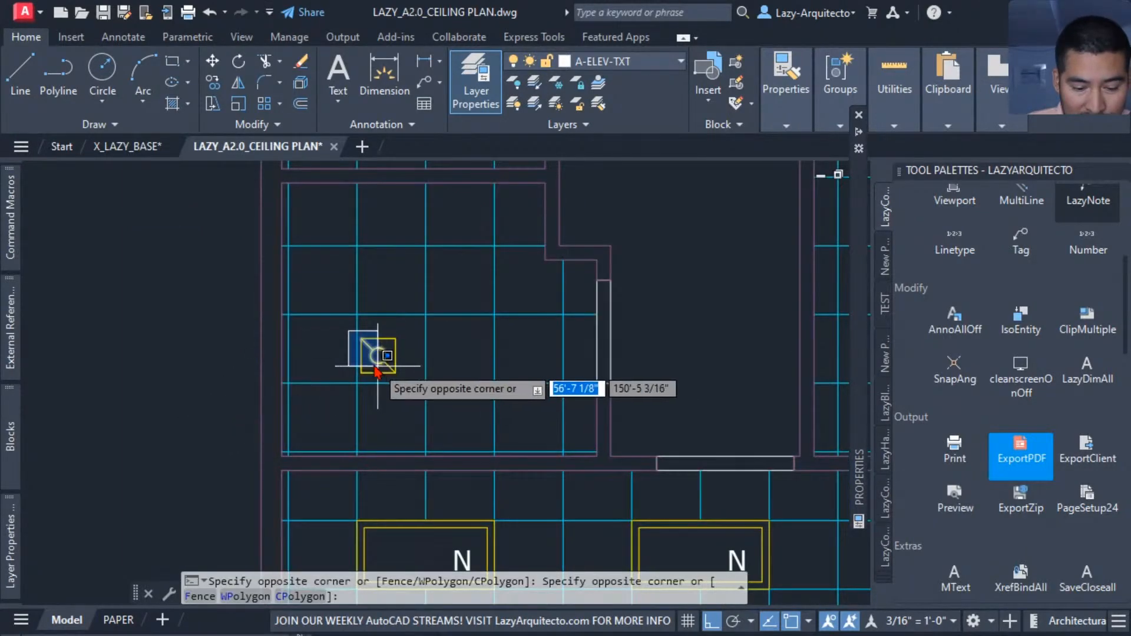
click(406, 384)
scroll(389, 448, down, 2)
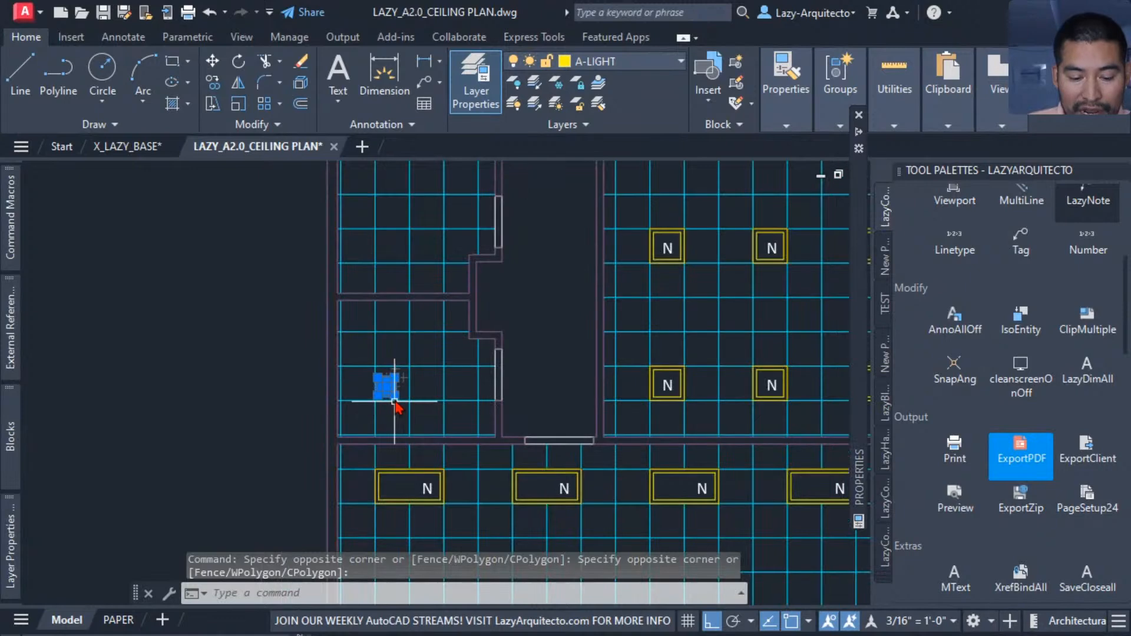
scroll(384, 407, up, 2)
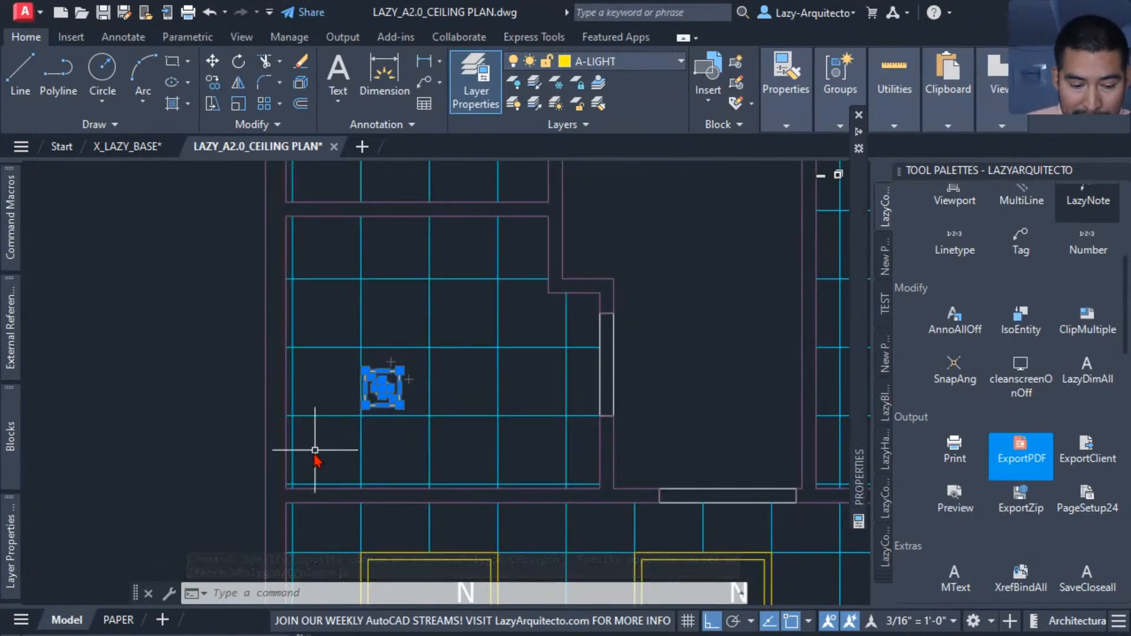
middle_drag(316, 454, 295, 473)
key(Escape)
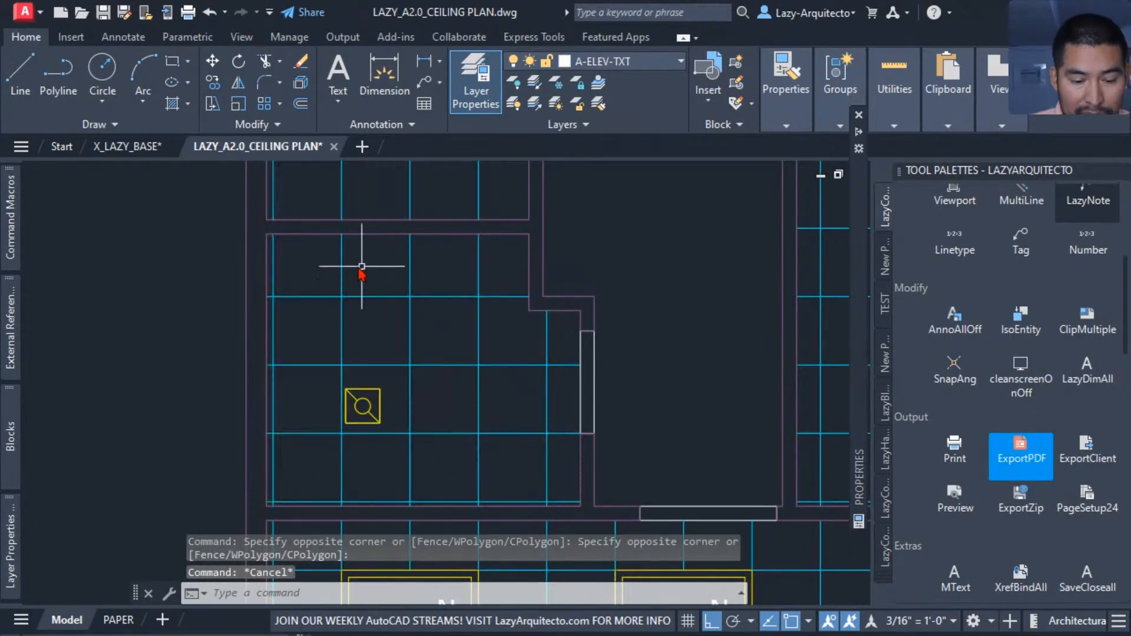
Step: Look through the drawing's layer list in the Layer Properties Manager
scroll(289, 320, down, 3)
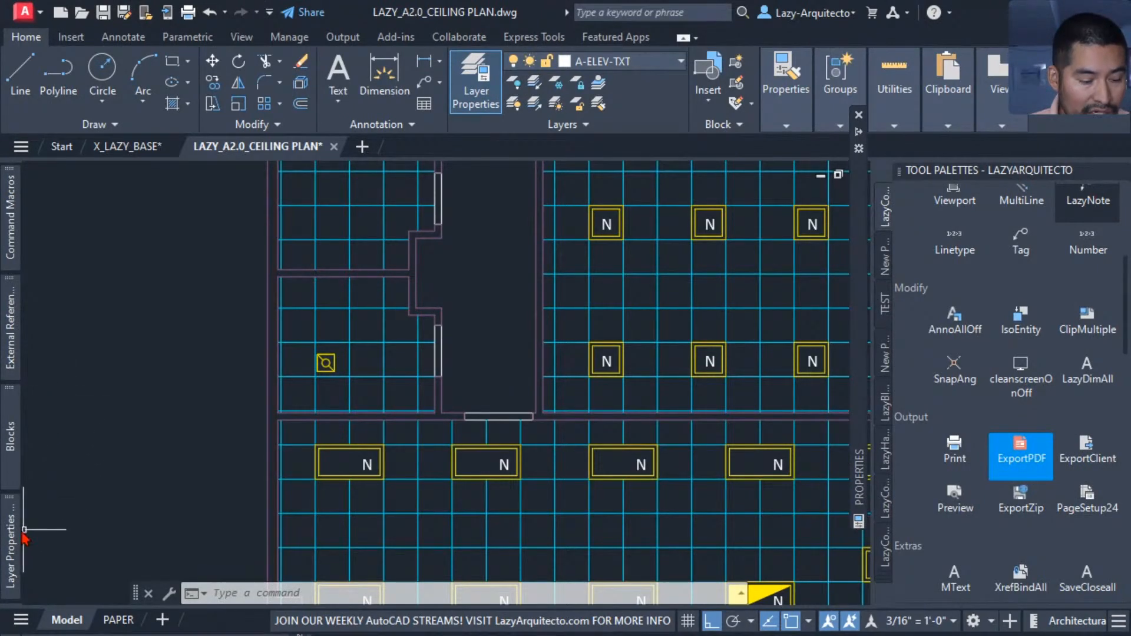
mouse_move(12, 542)
scroll(263, 329, down, 8)
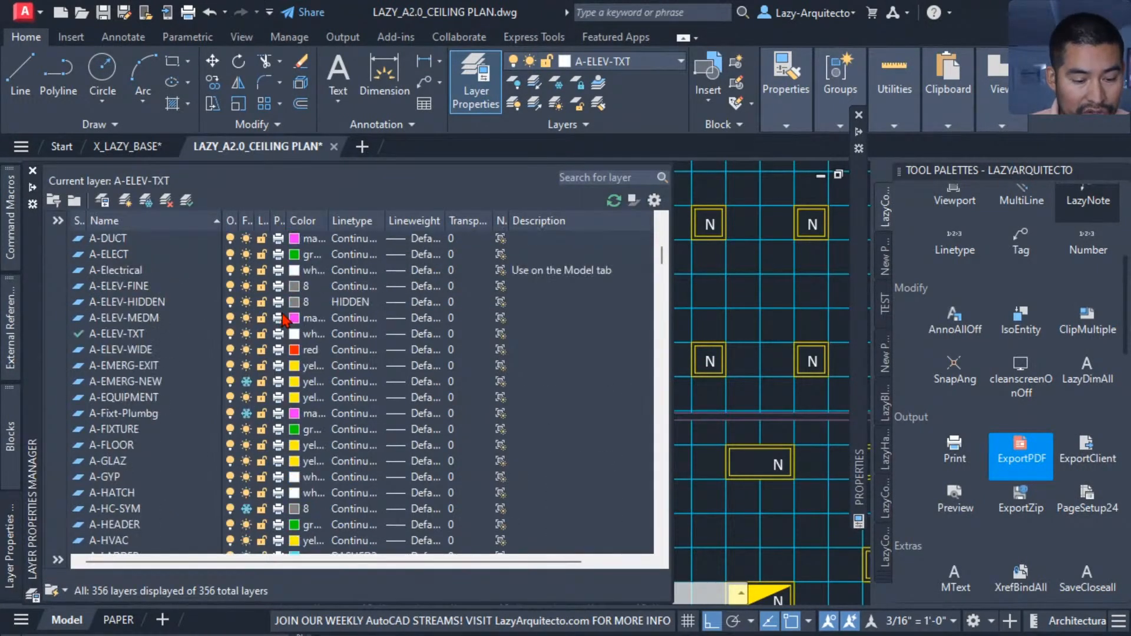
scroll(261, 344, up, 2)
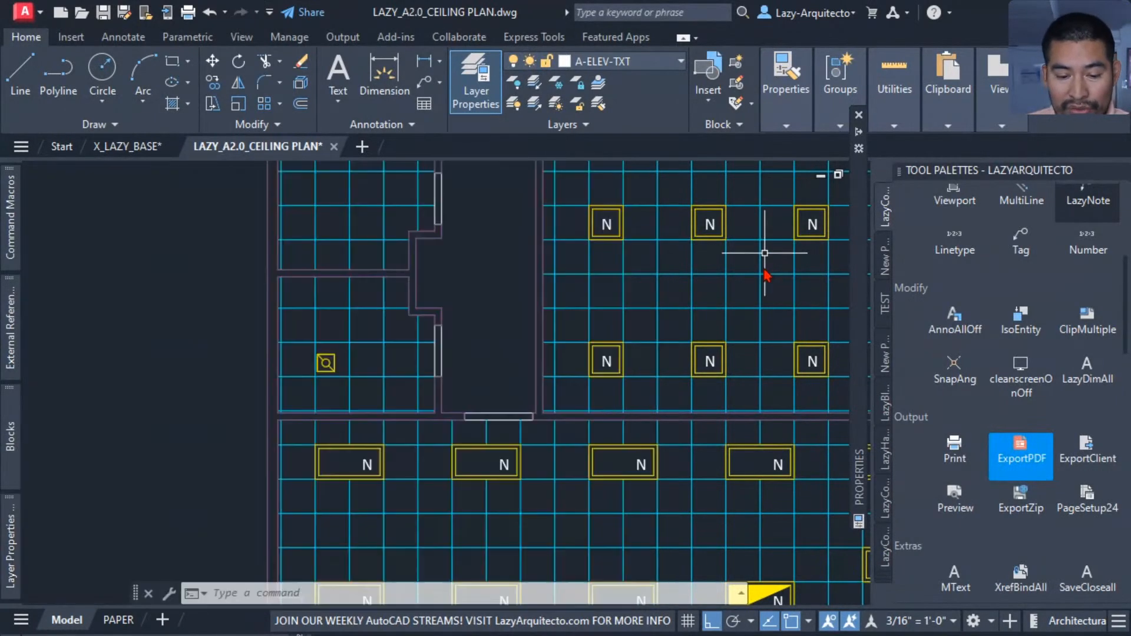
middle_drag(764, 253, 744, 354)
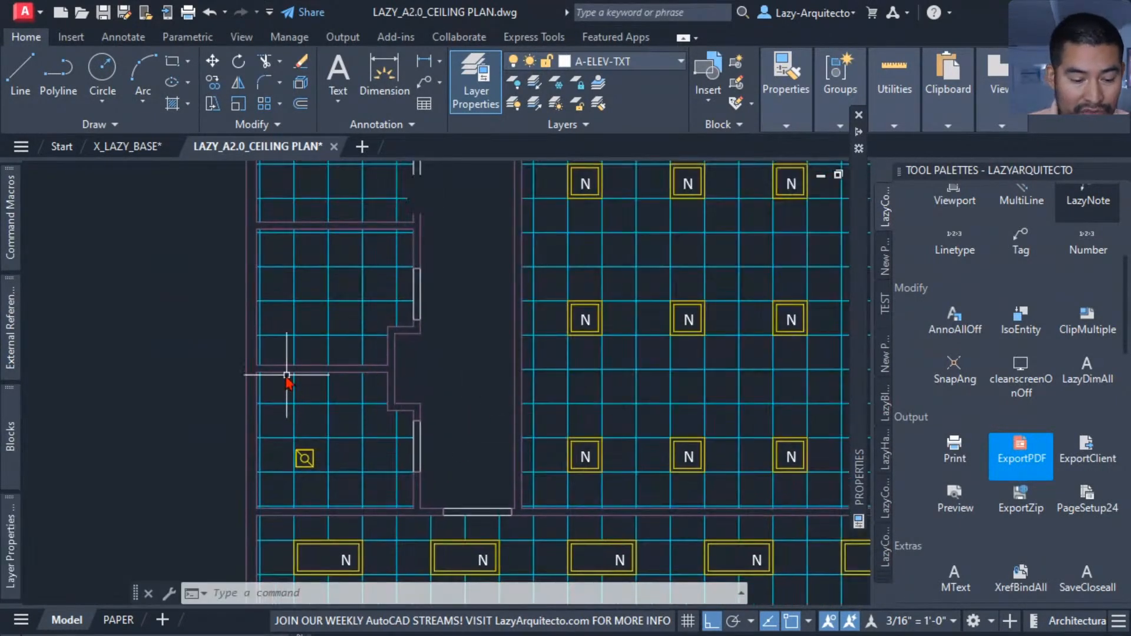
click(245, 353)
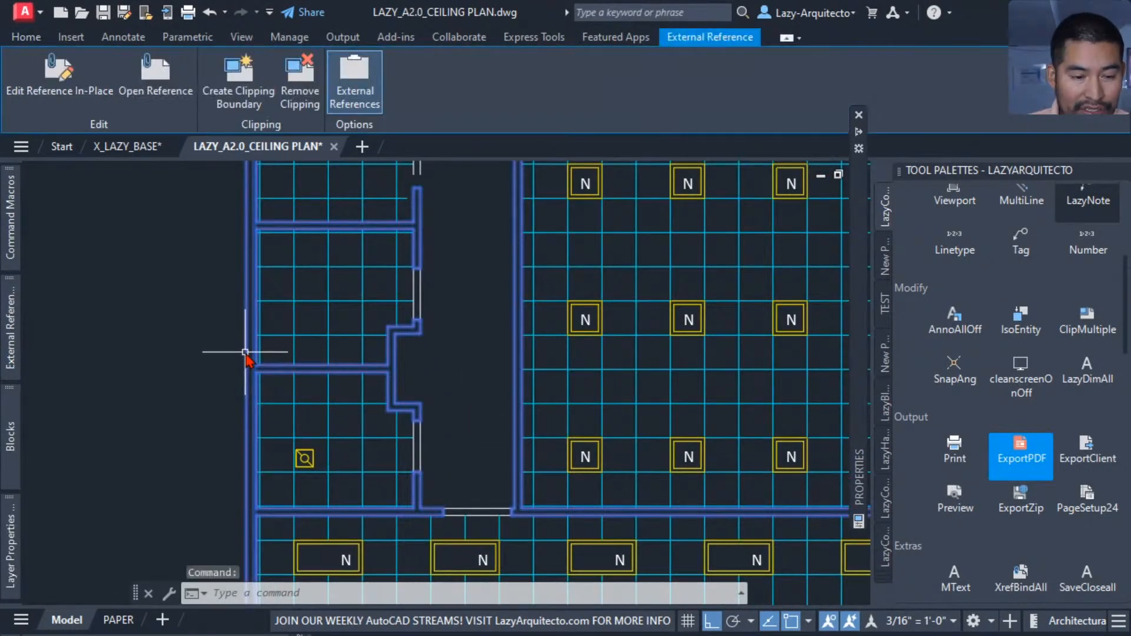
right_click(245, 352)
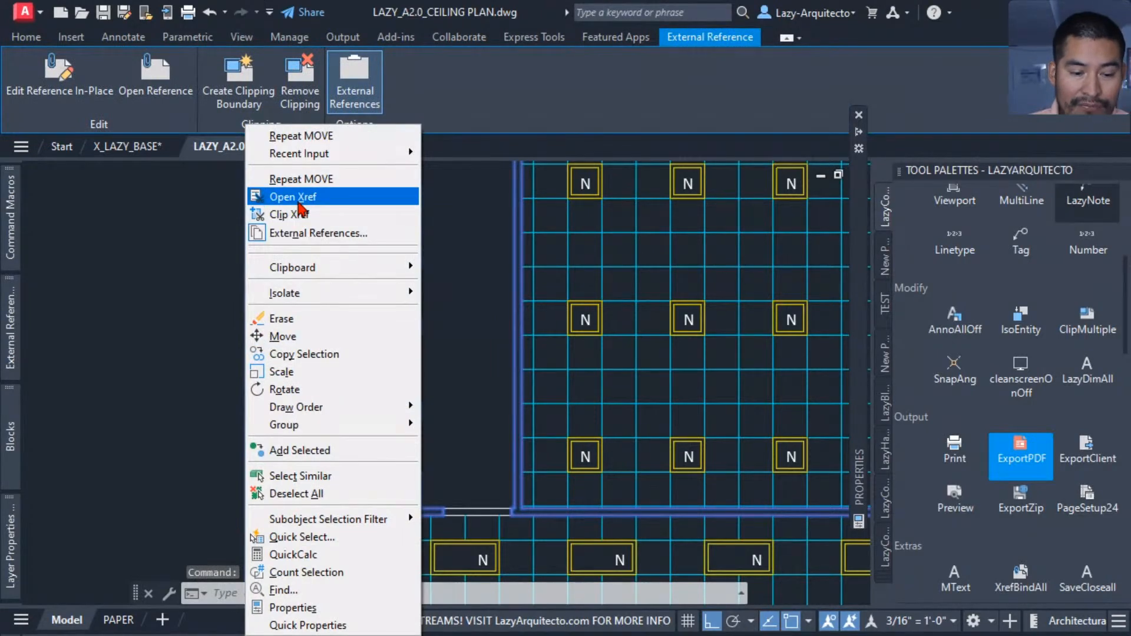
key(ctrl+x)
key(ctrl+z)
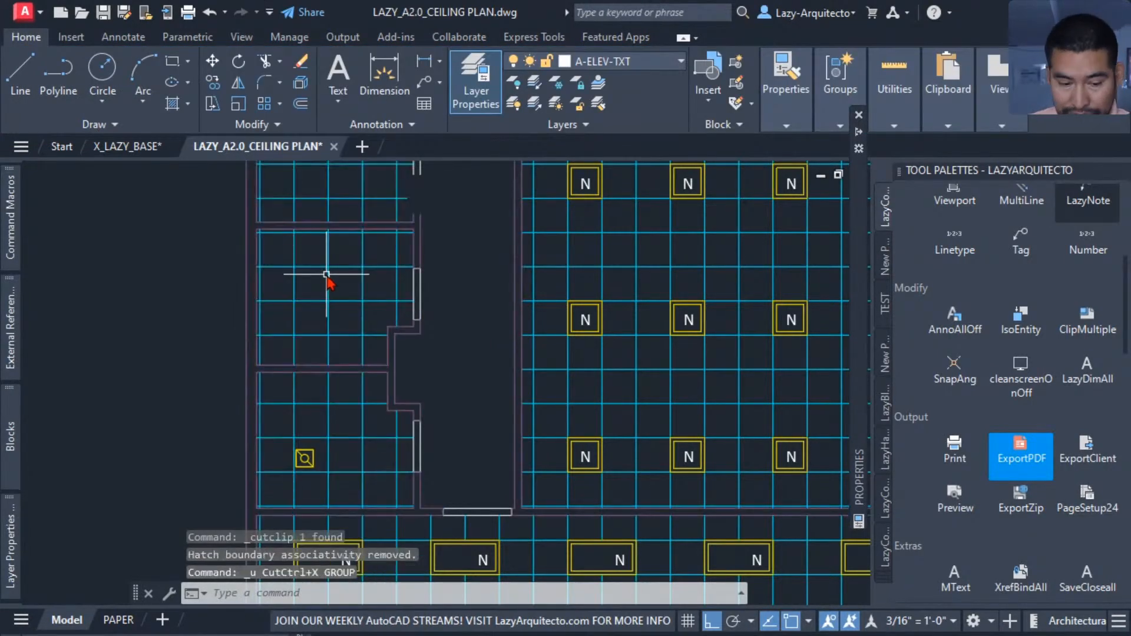
Step: Open the wall xref's source drawing from the ceiling plan and examine its restroom layout
click(250, 268)
right_click(250, 271)
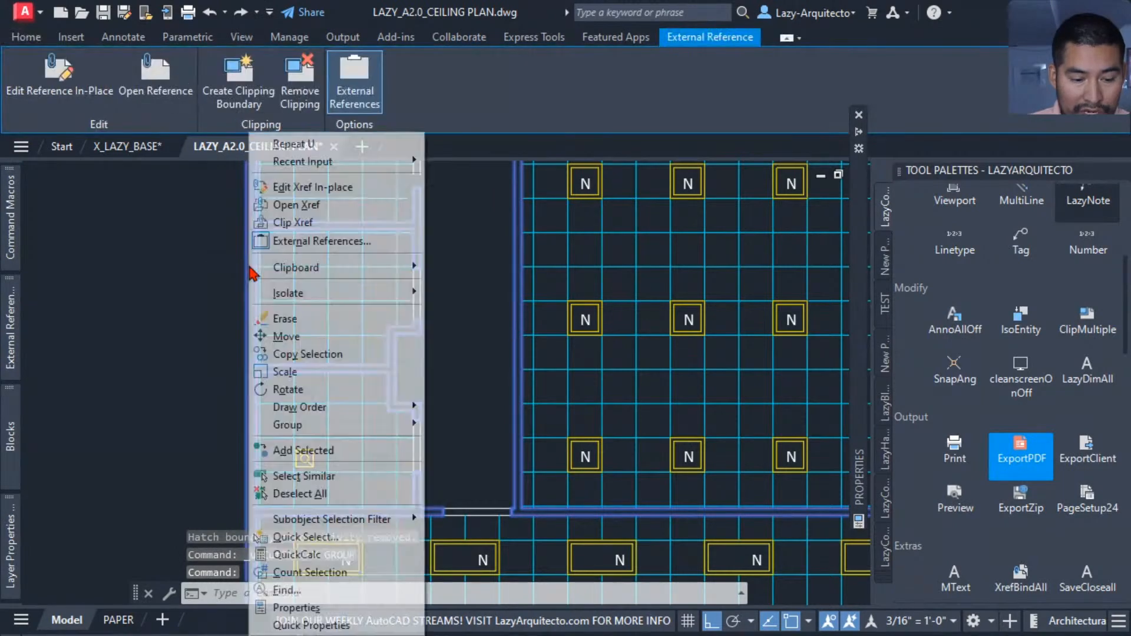
click(297, 205)
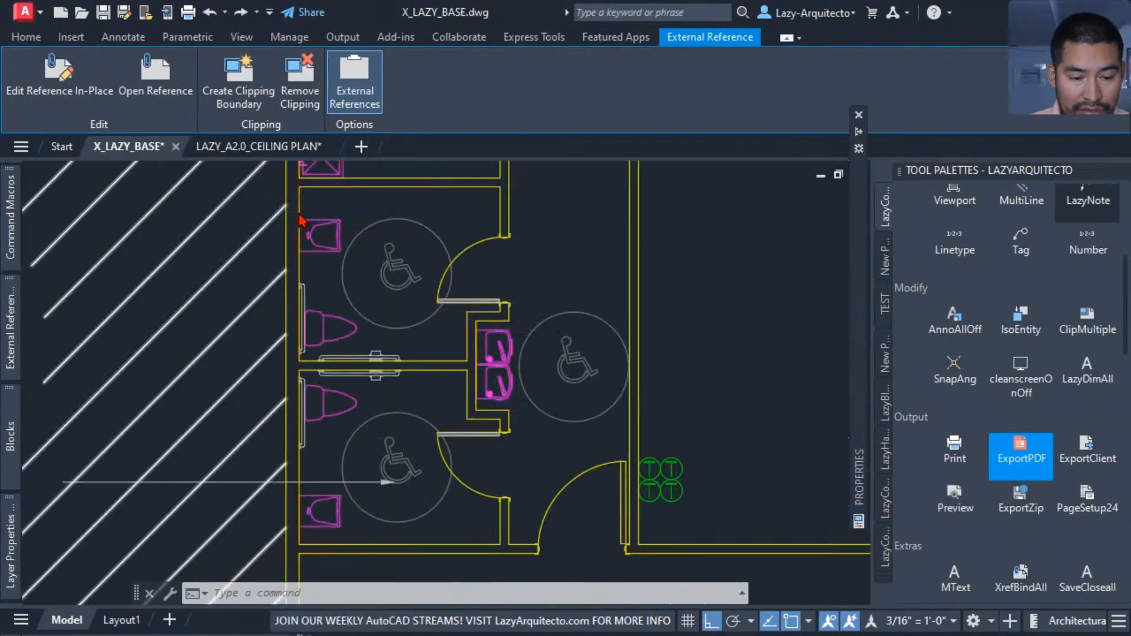
scroll(392, 465, down, 6)
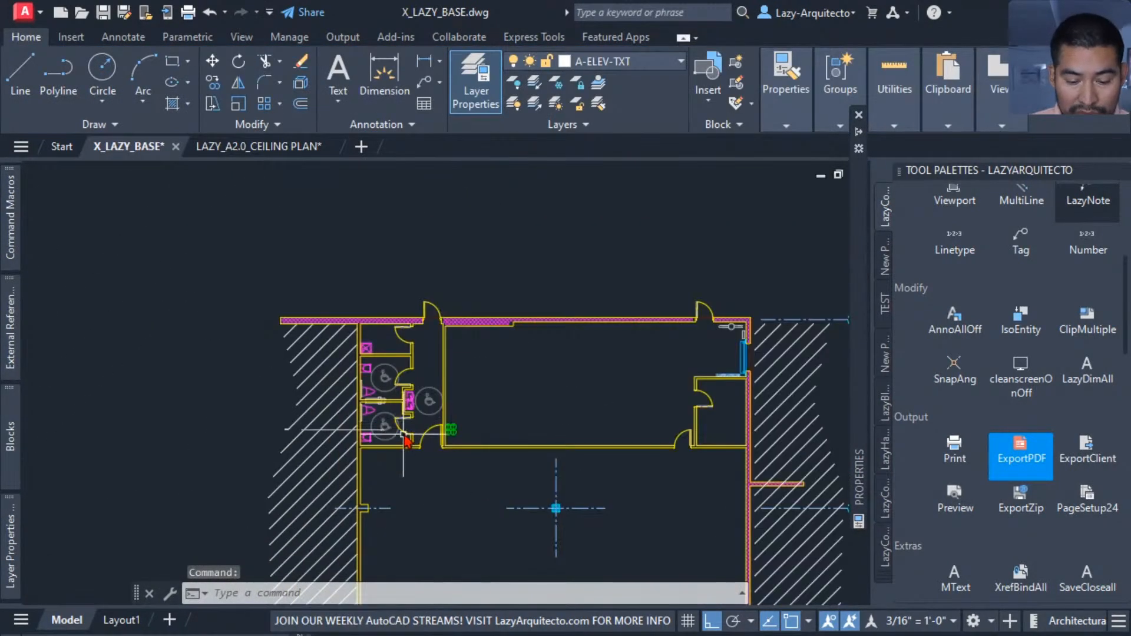
scroll(405, 439, up, 6)
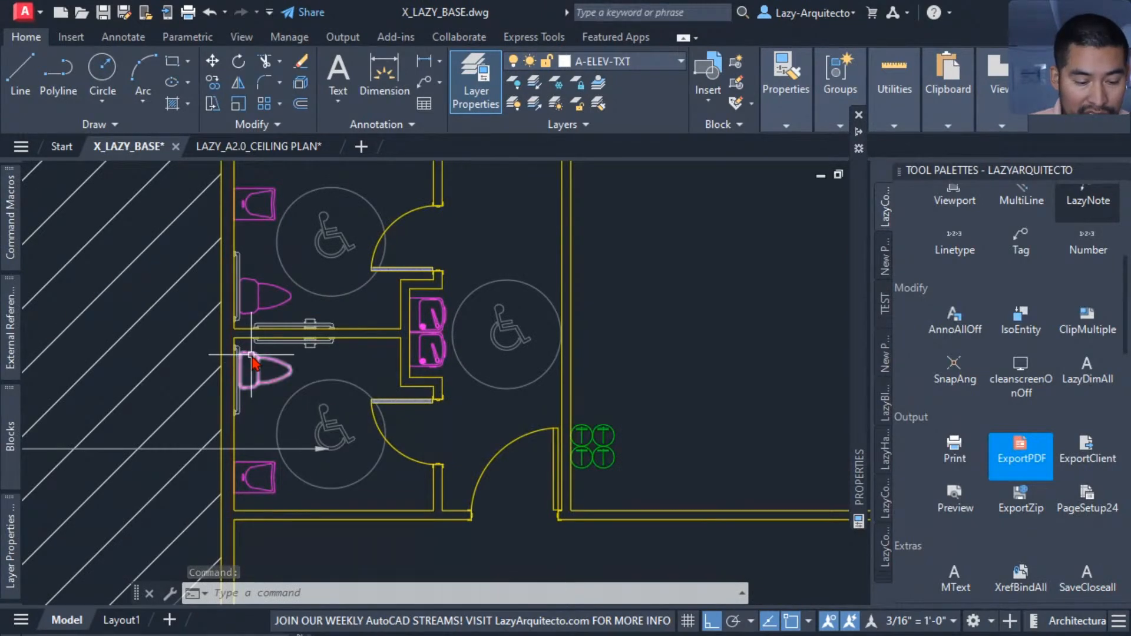
scroll(252, 356, up, 3)
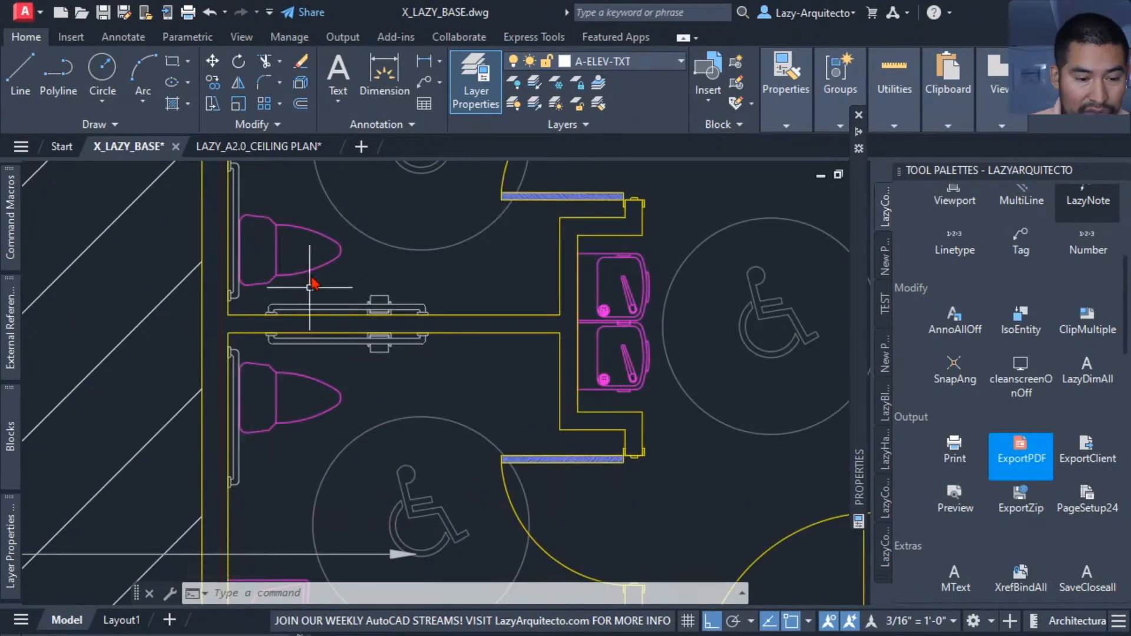
Step: Close the X_LAZY_BASE drawing without saving its changes
click(175, 146)
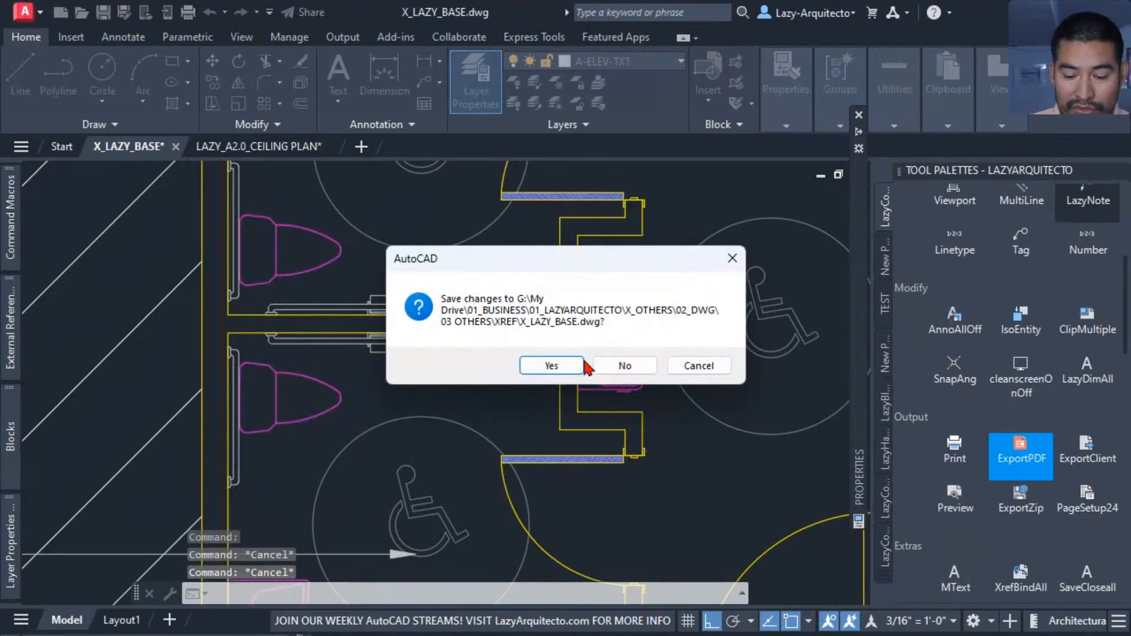
click(613, 365)
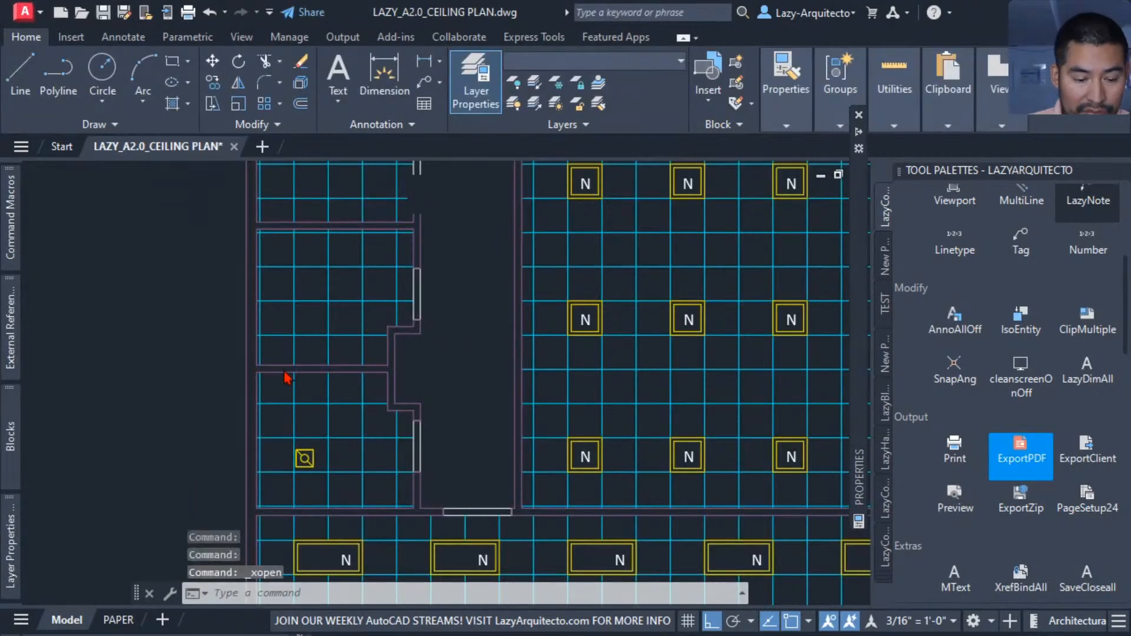
scroll(288, 462, up, 3)
click(284, 424)
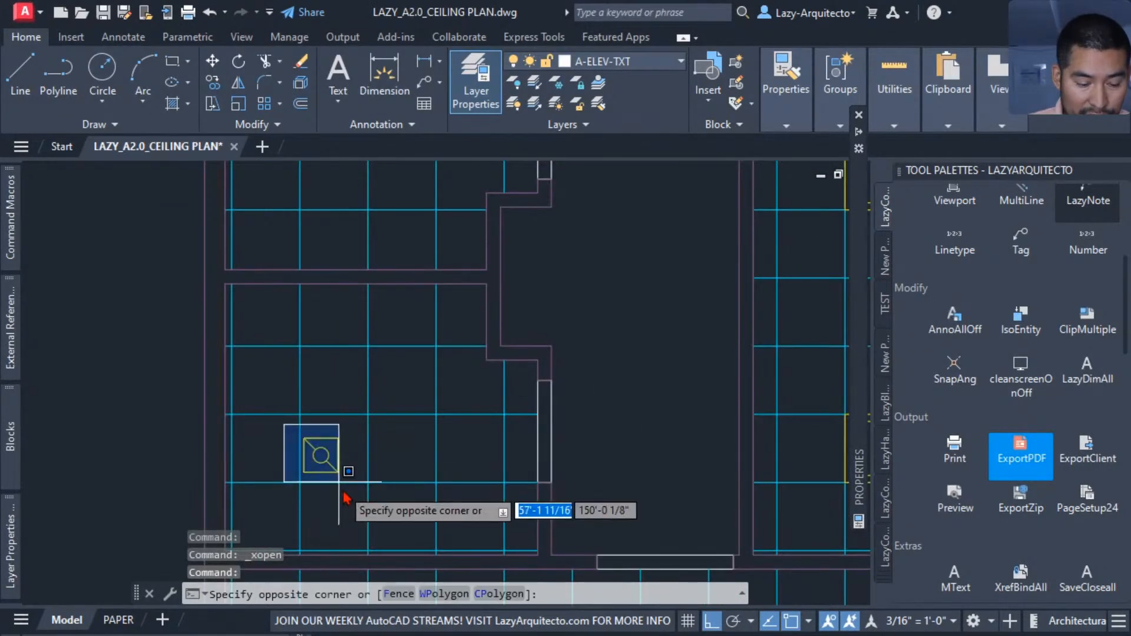
click(341, 485)
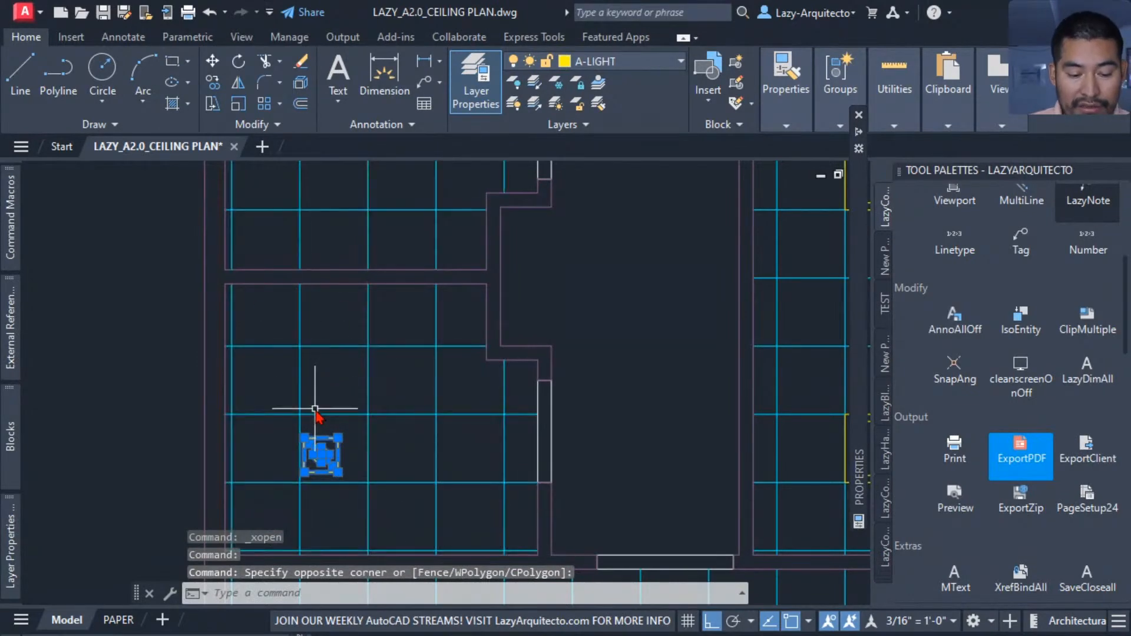
text(m)
key(Return)
click(321, 455)
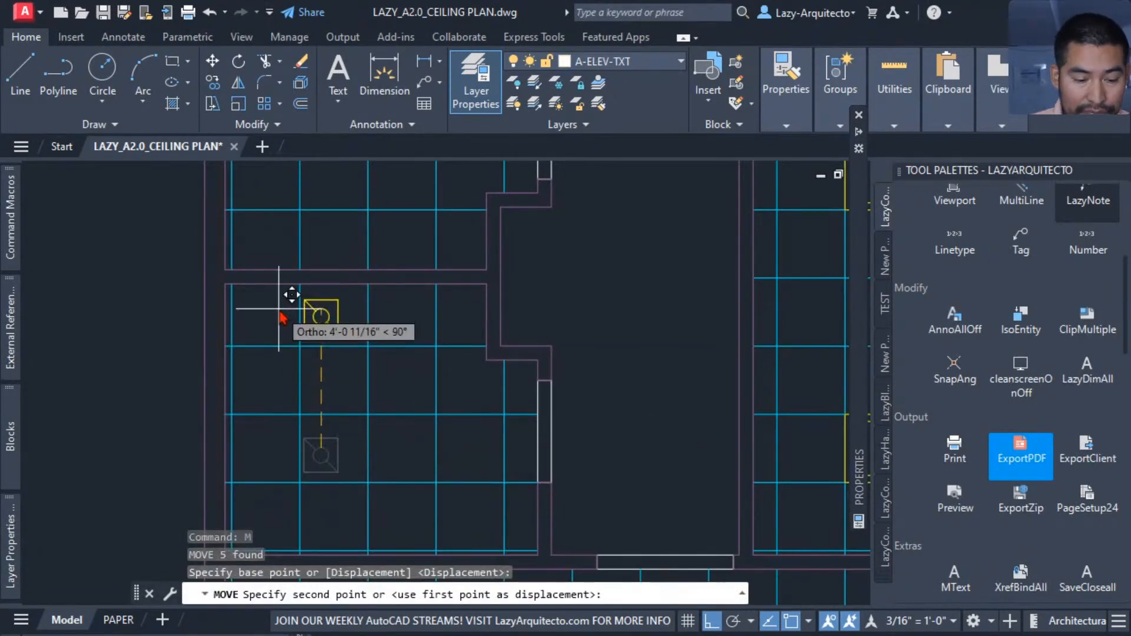
key(Escape)
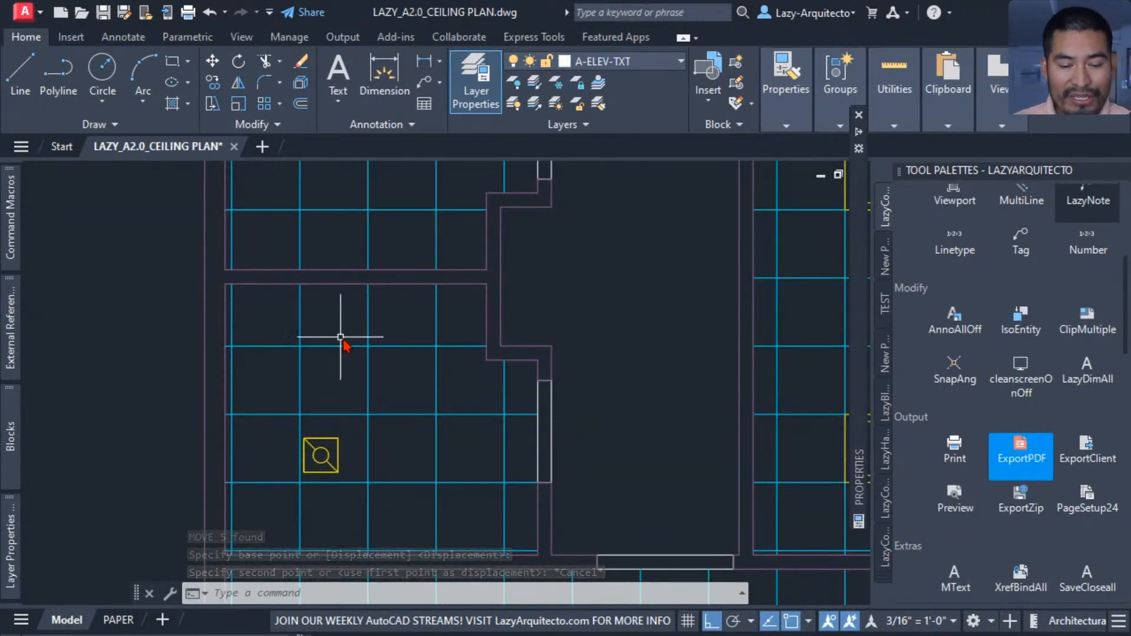
Step: Run the COMMANDMACROS command to bring up the command macros palette
scroll(344, 337, down, 2)
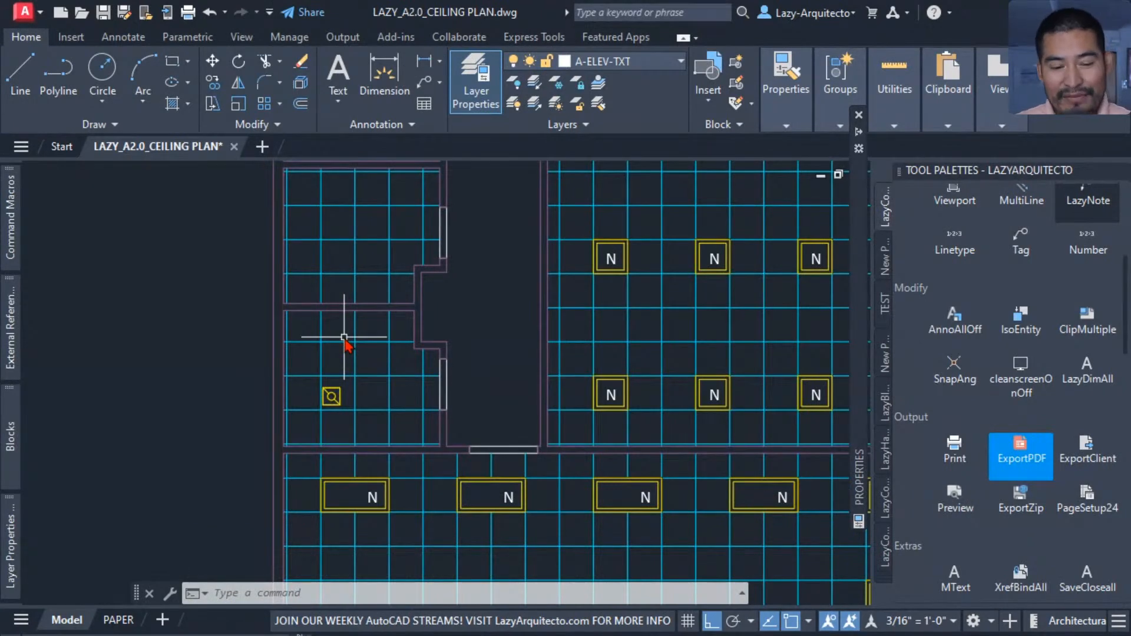
scroll(319, 390, up, 3)
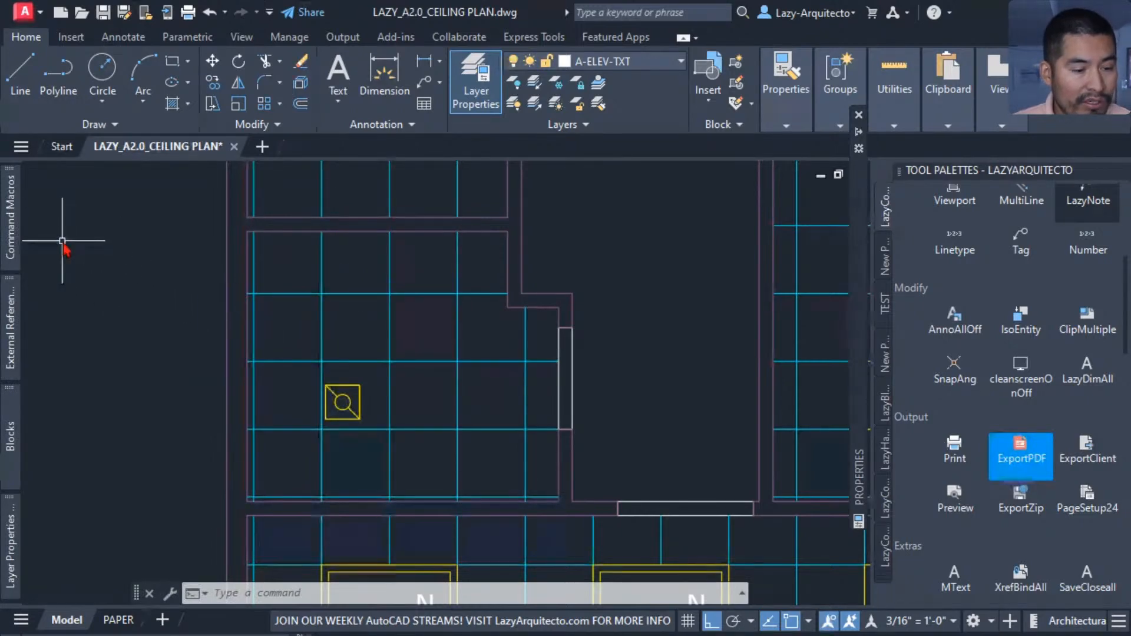
text(C)
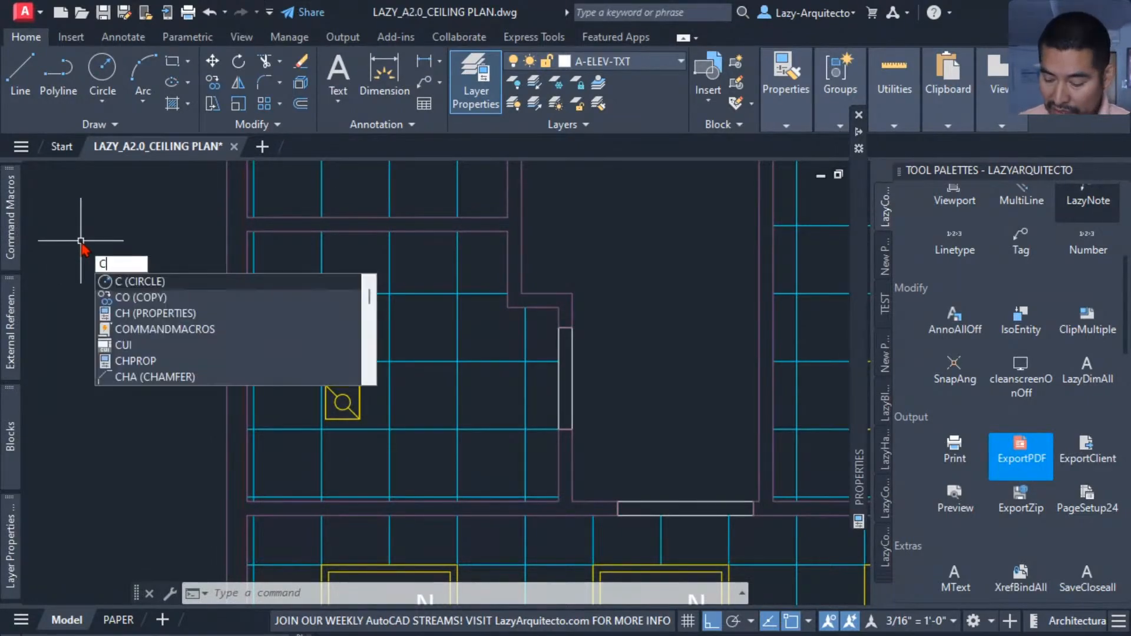
text(OMMANDMACROS)
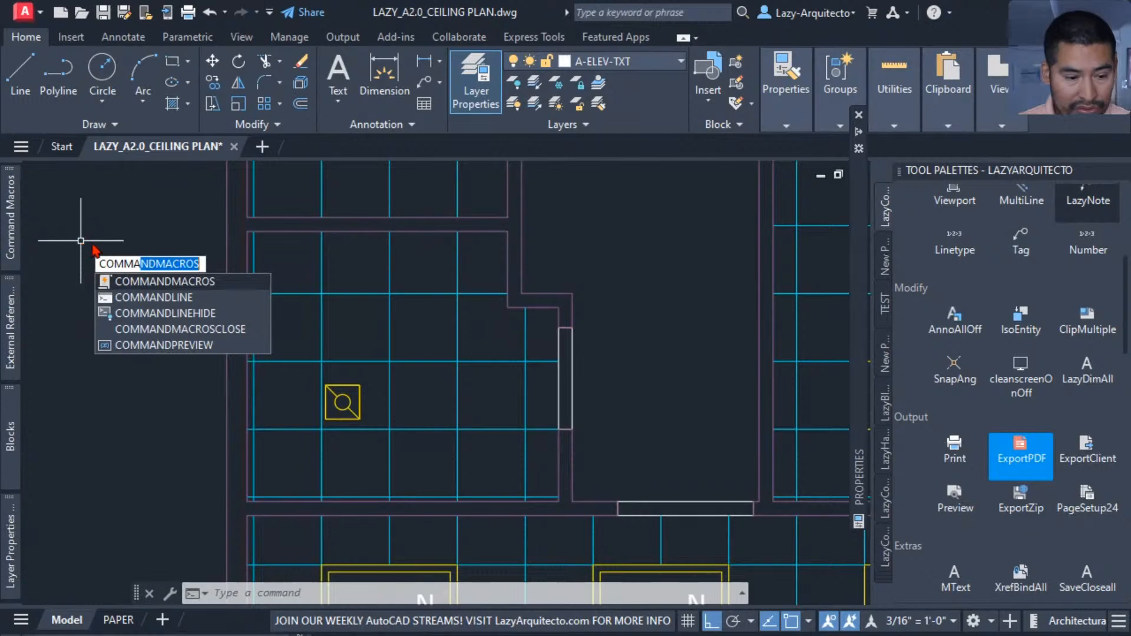
click(199, 283)
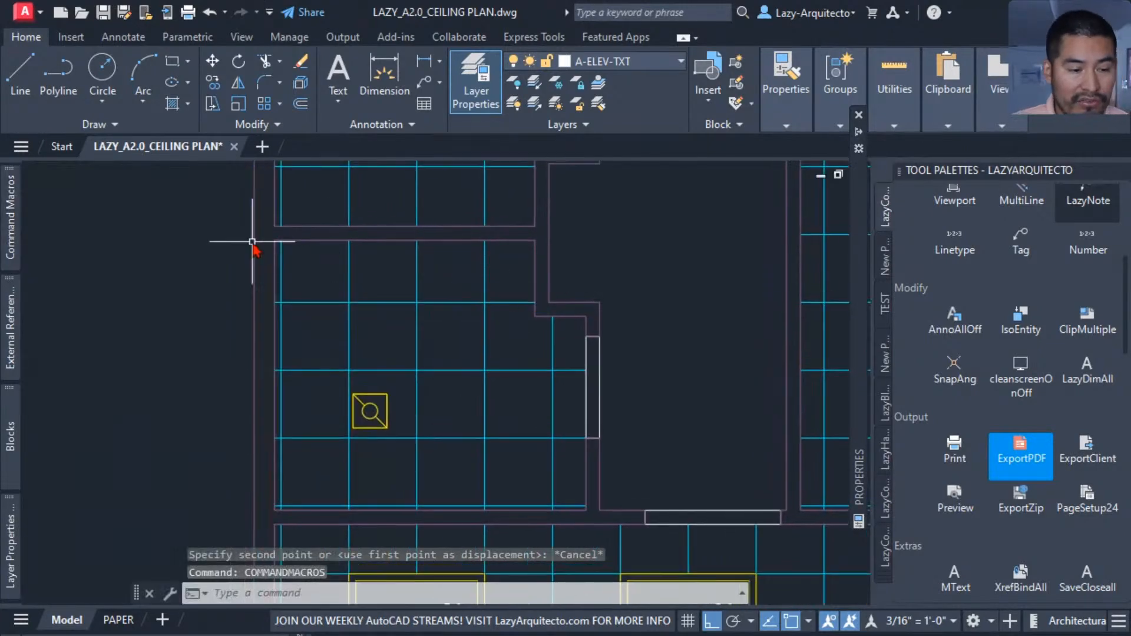
Step: Open the saved macro test1 in the Command Macro Editor and move the editor over the drawing area
mouse_move(7, 205)
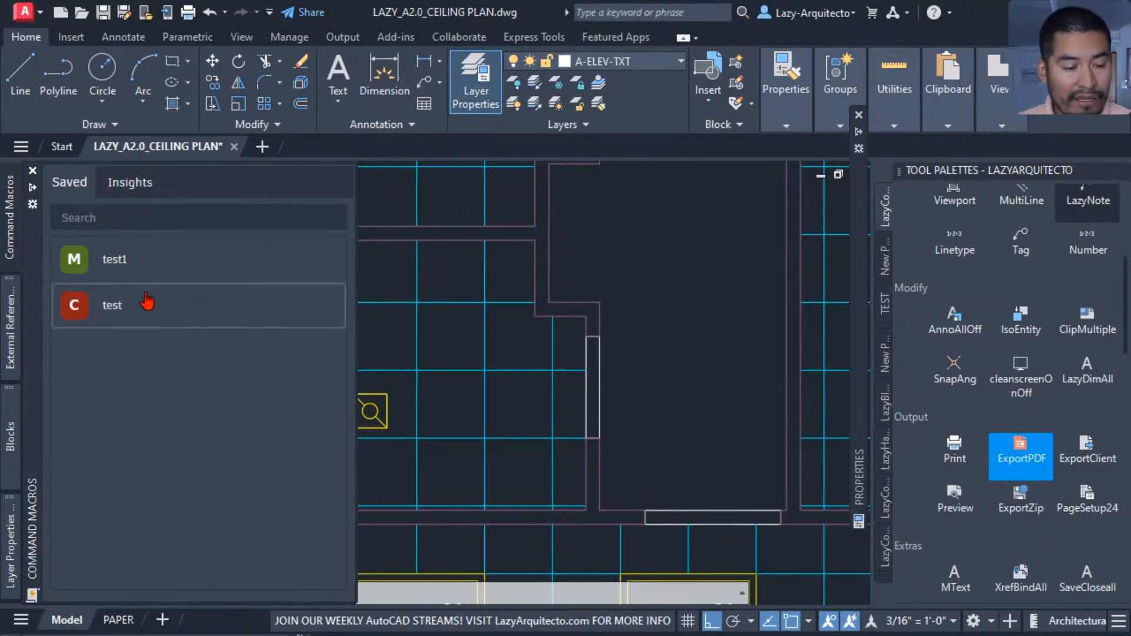
right_click(126, 264)
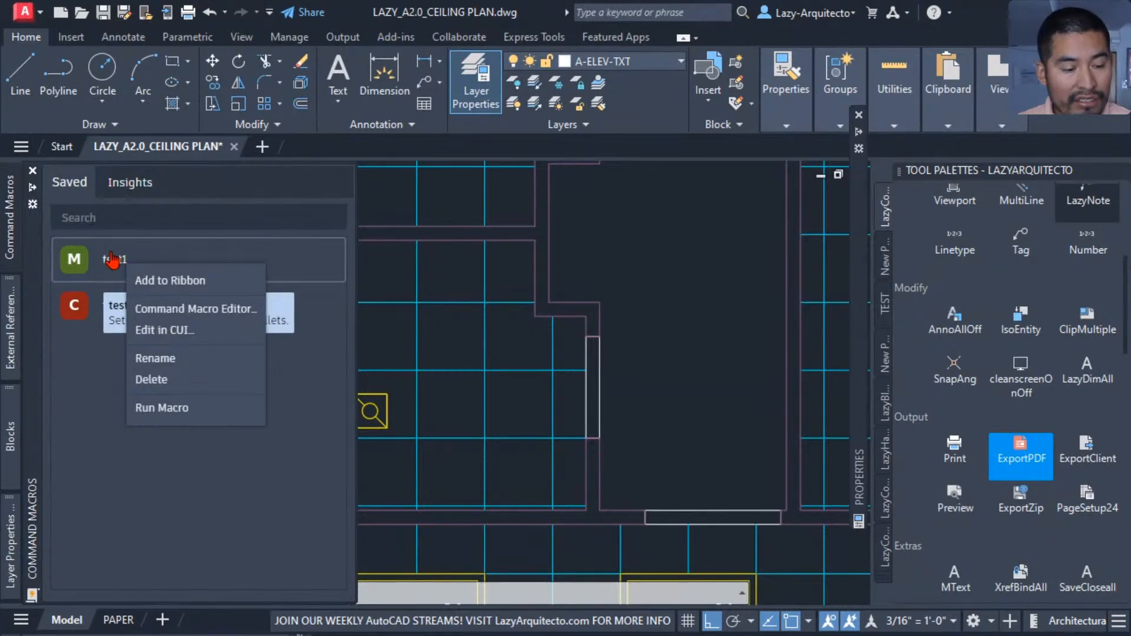
click(199, 310)
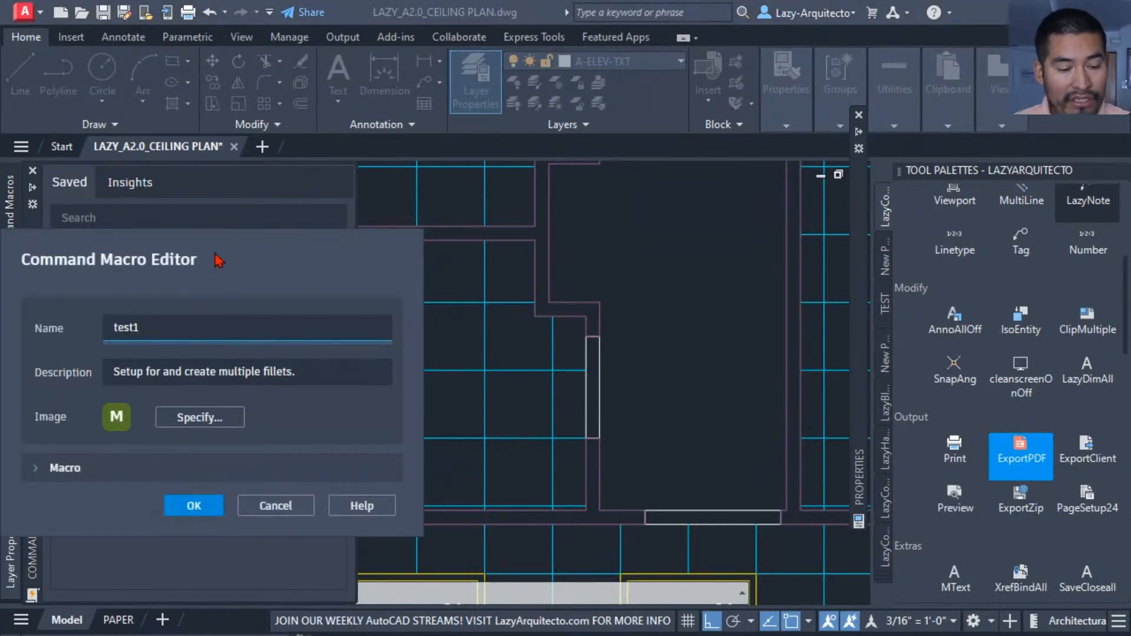
drag(197, 250, 510, 186)
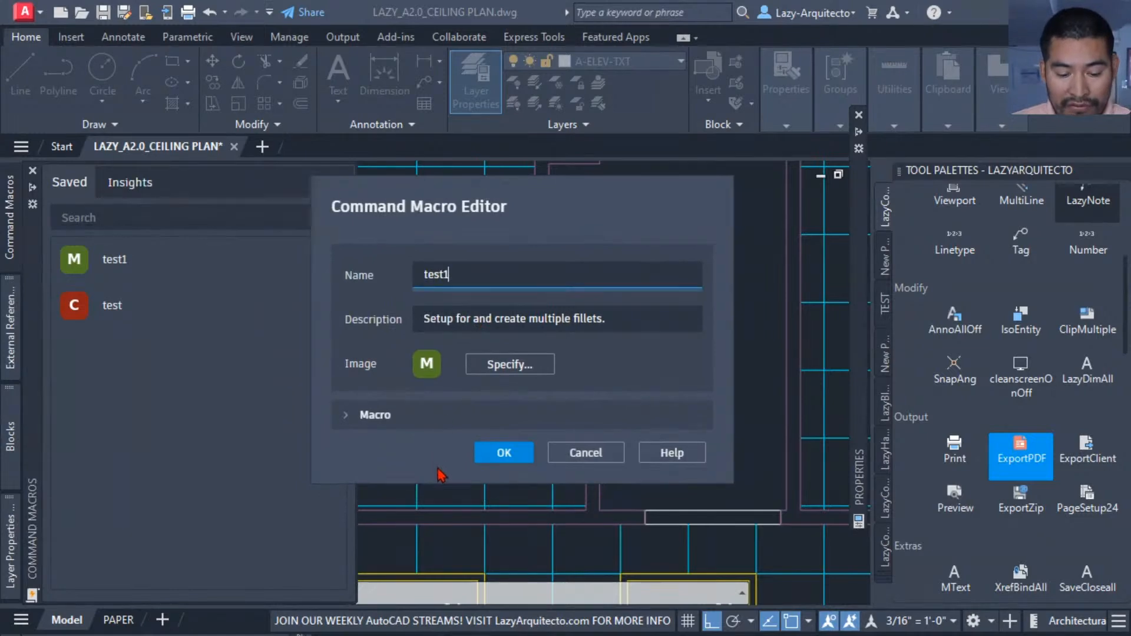
drag(495, 189, 469, 182)
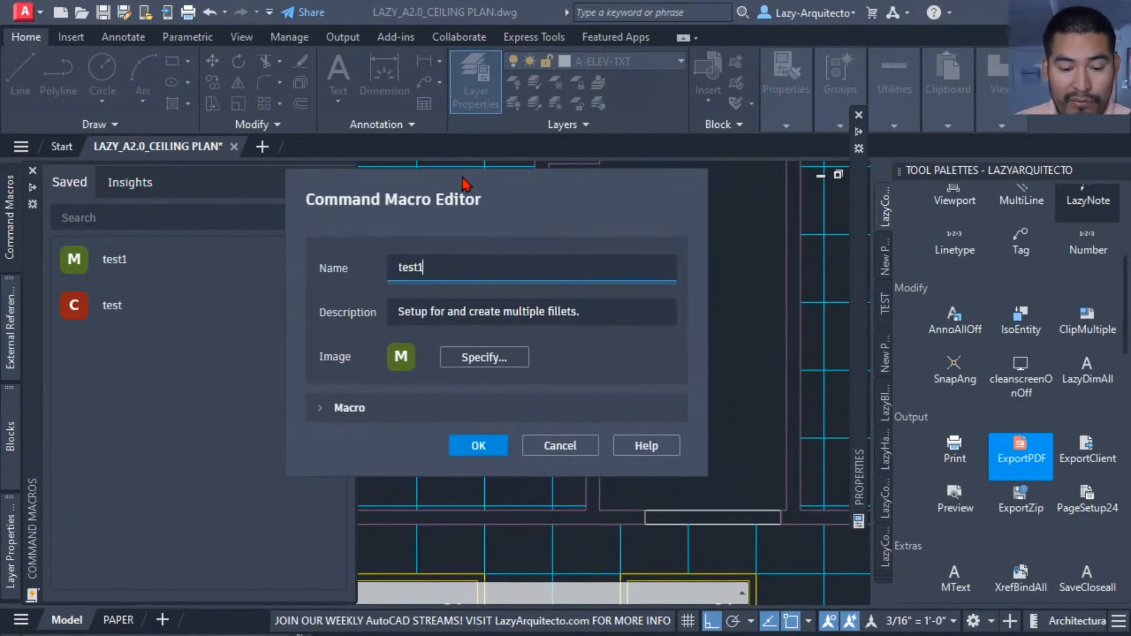
Step: Rename the macro test1 as lazyALLon in the Command Macro Editor
drag(434, 274, 392, 270)
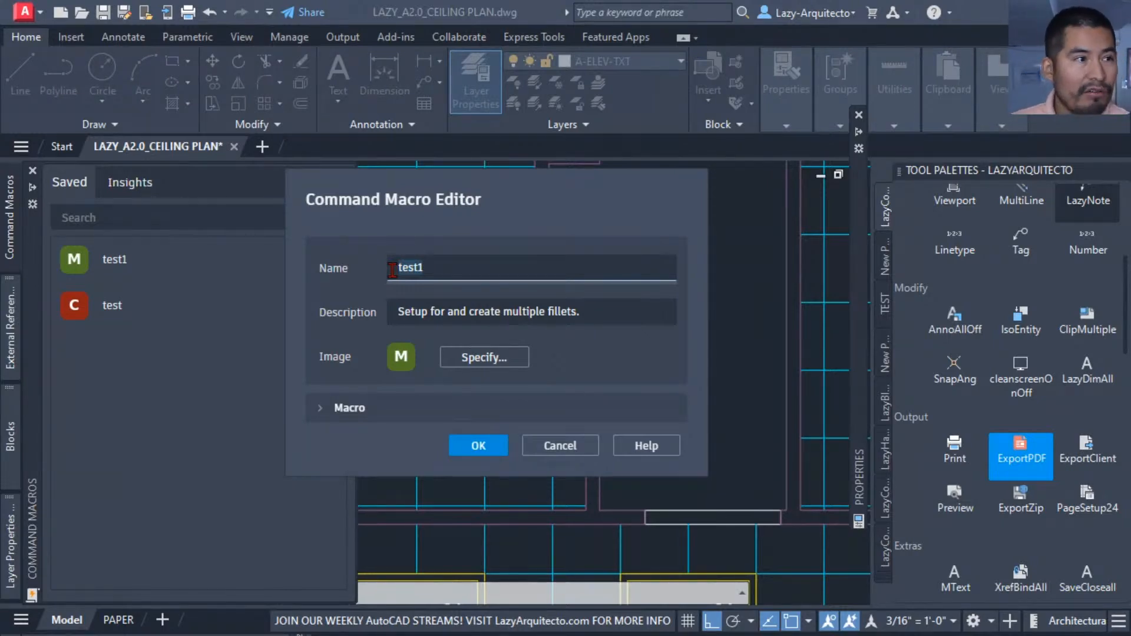
text(lazy)
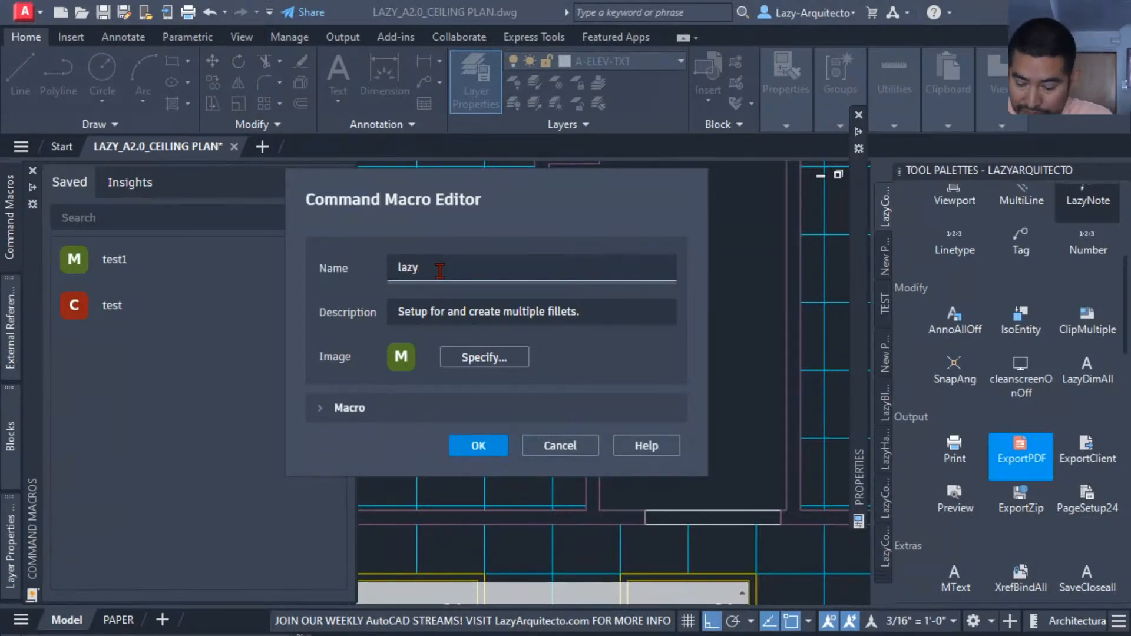
text(ALL)
text(Fn)
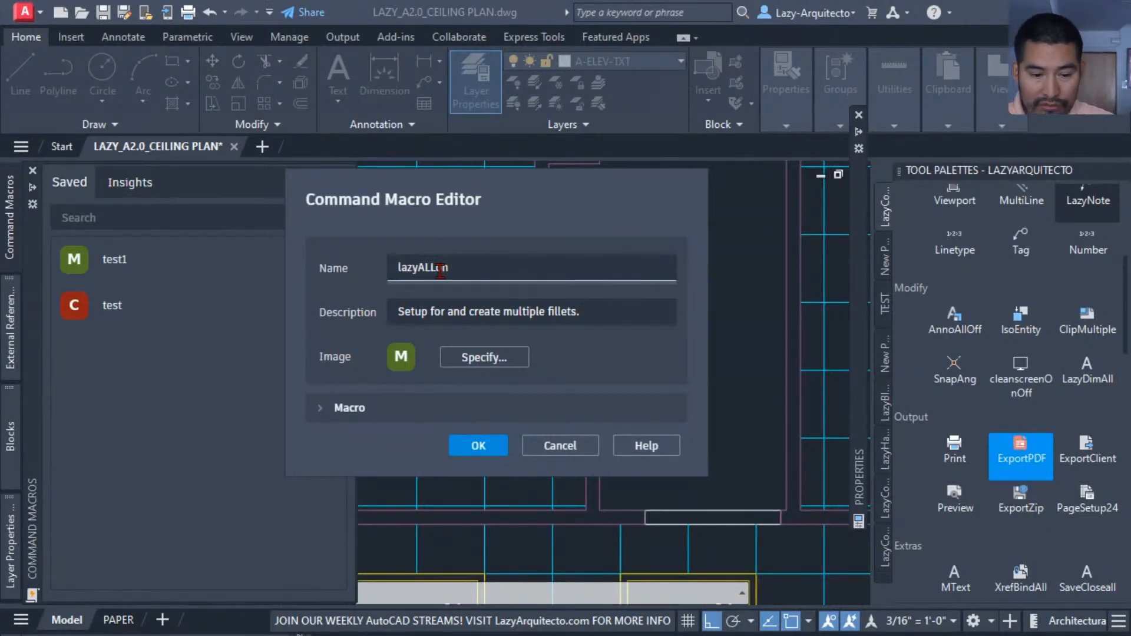
drag(533, 192, 560, 195)
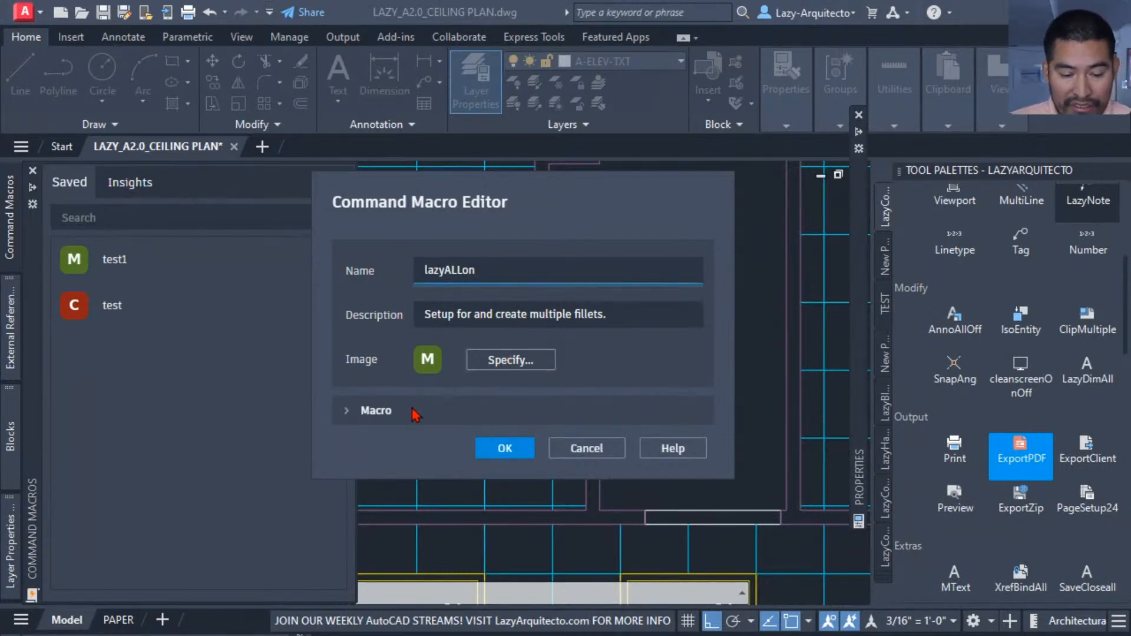
Step: Expand the macro code section of lazyALLon and begin its code with ^C^C
click(366, 412)
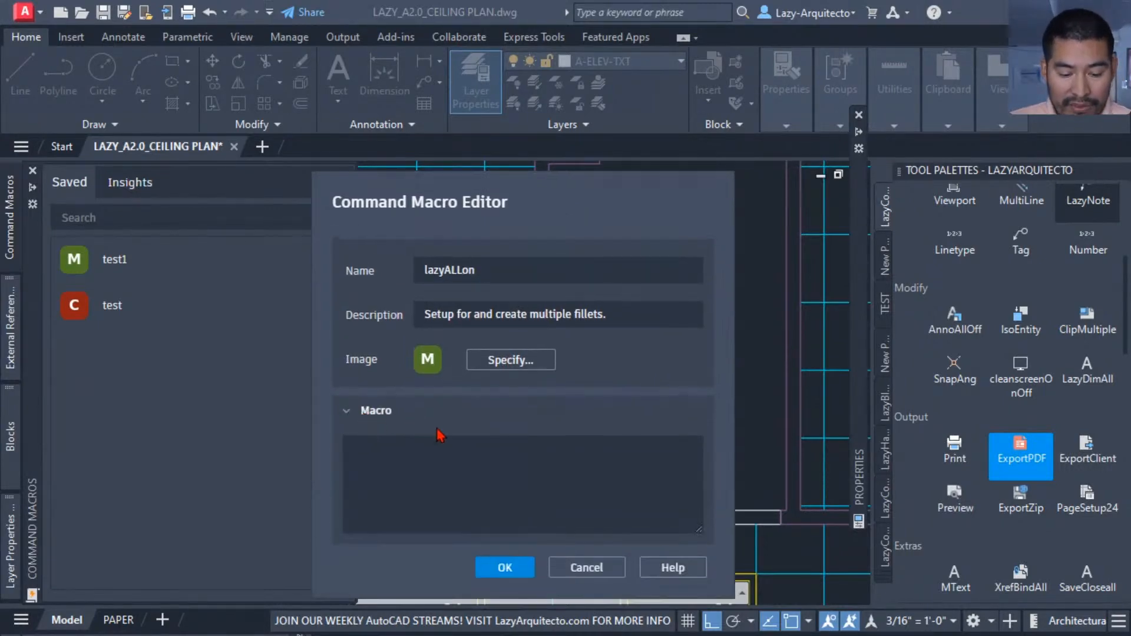
click(407, 459)
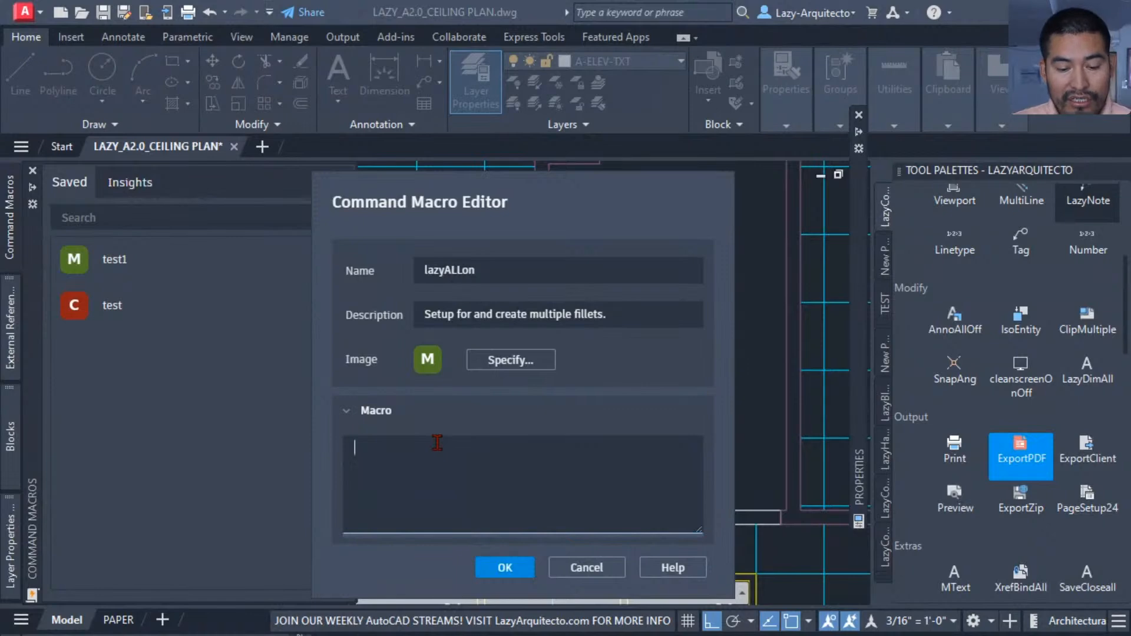
drag(486, 187, 467, 150)
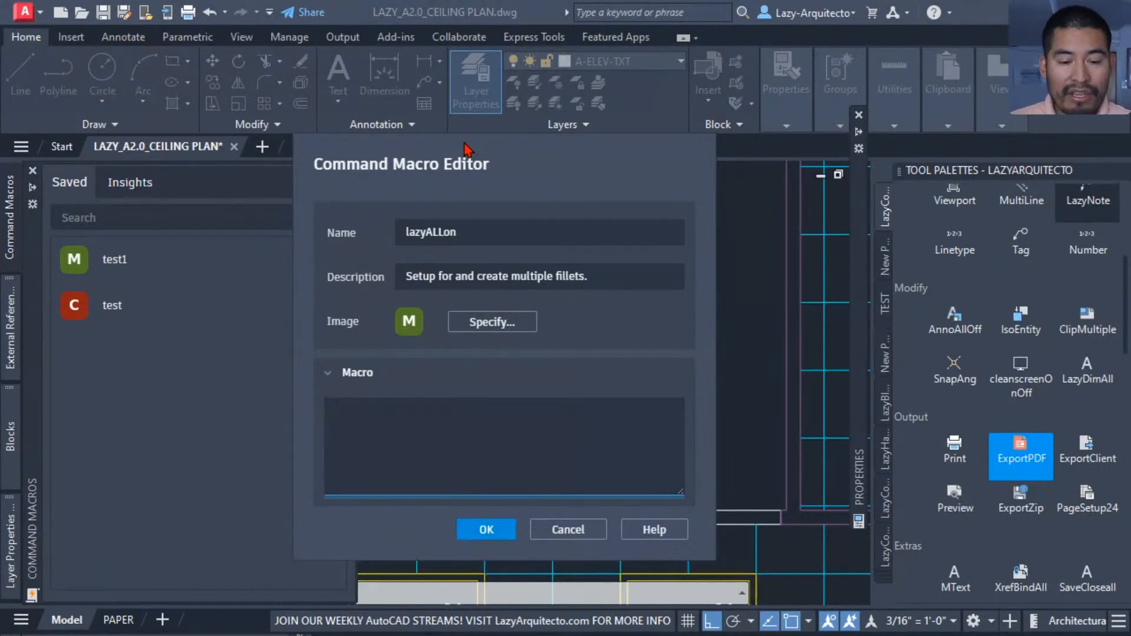
drag(465, 147, 474, 158)
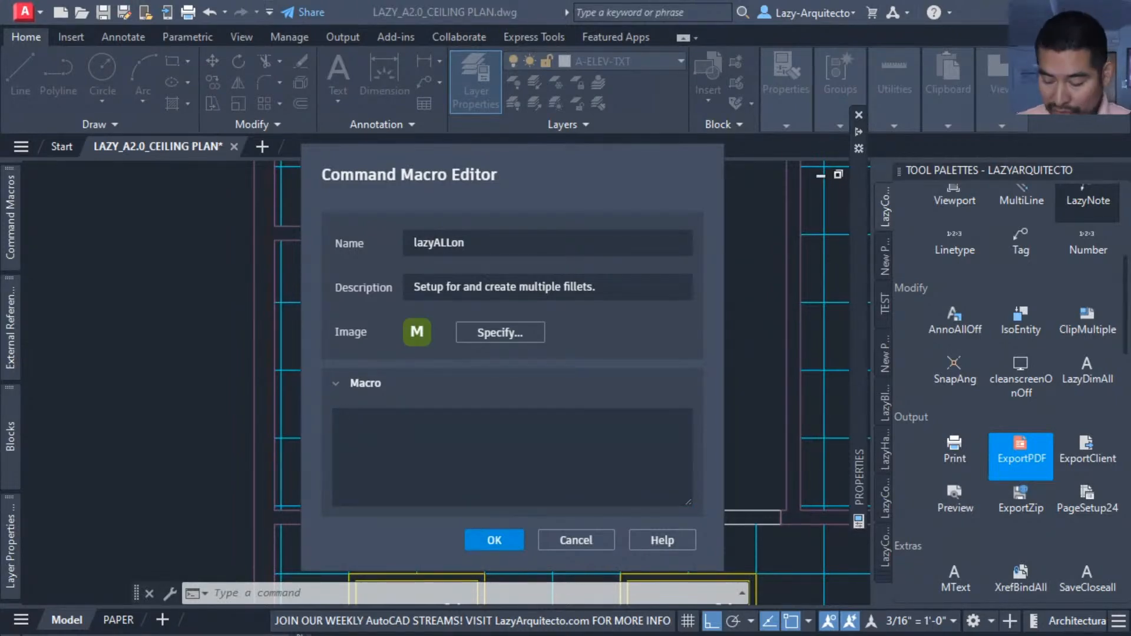
click(467, 439)
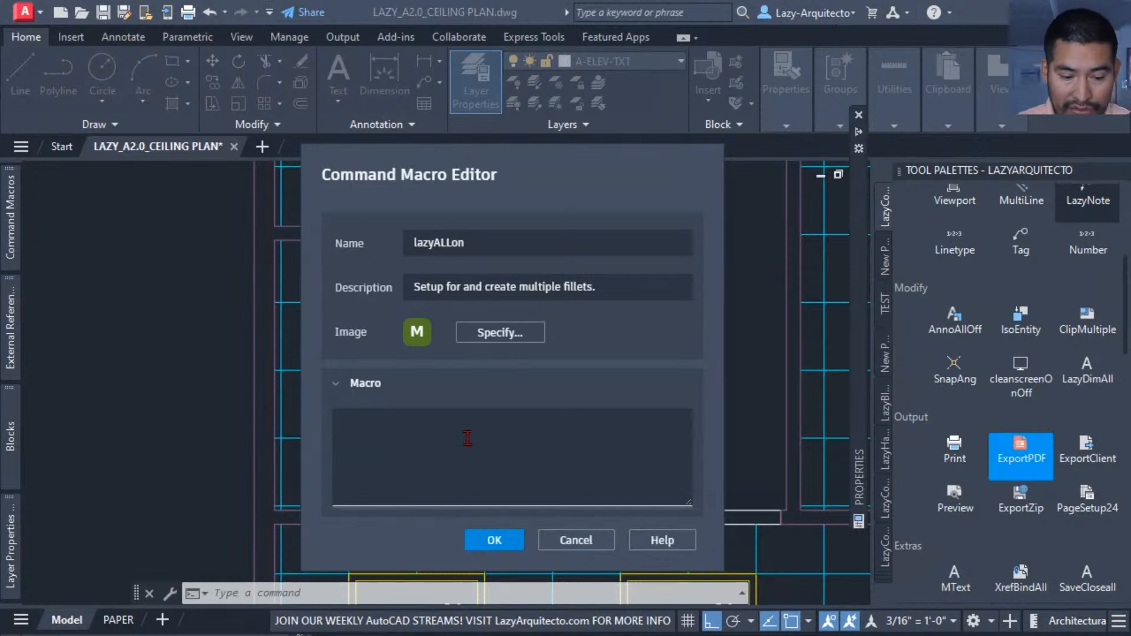
text(^C^C)
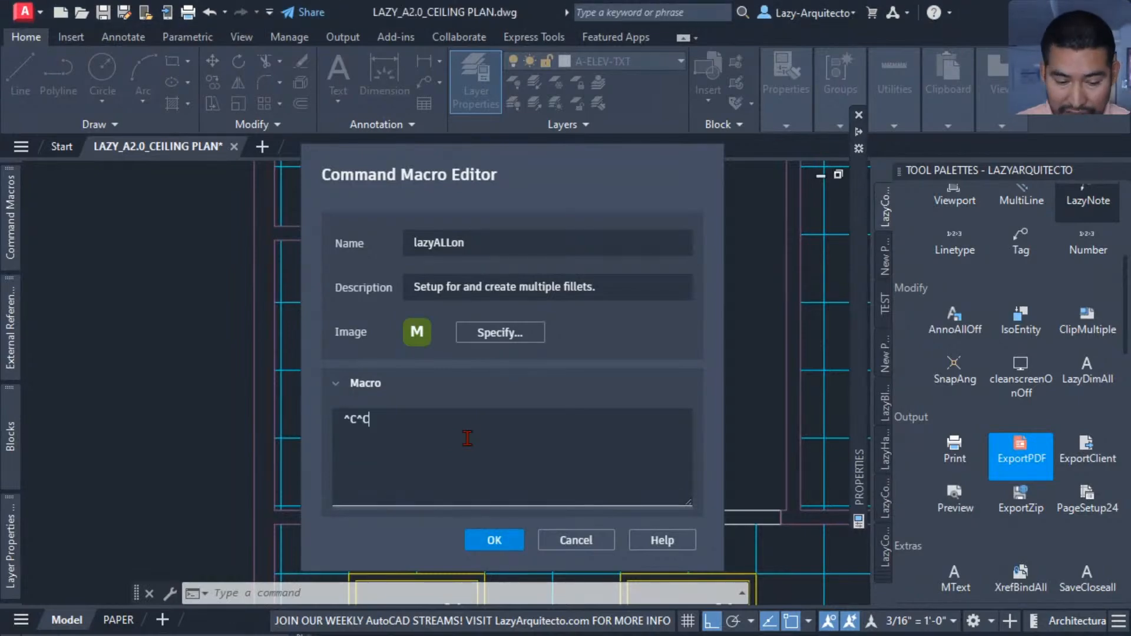
double_click(361, 419)
click(389, 420)
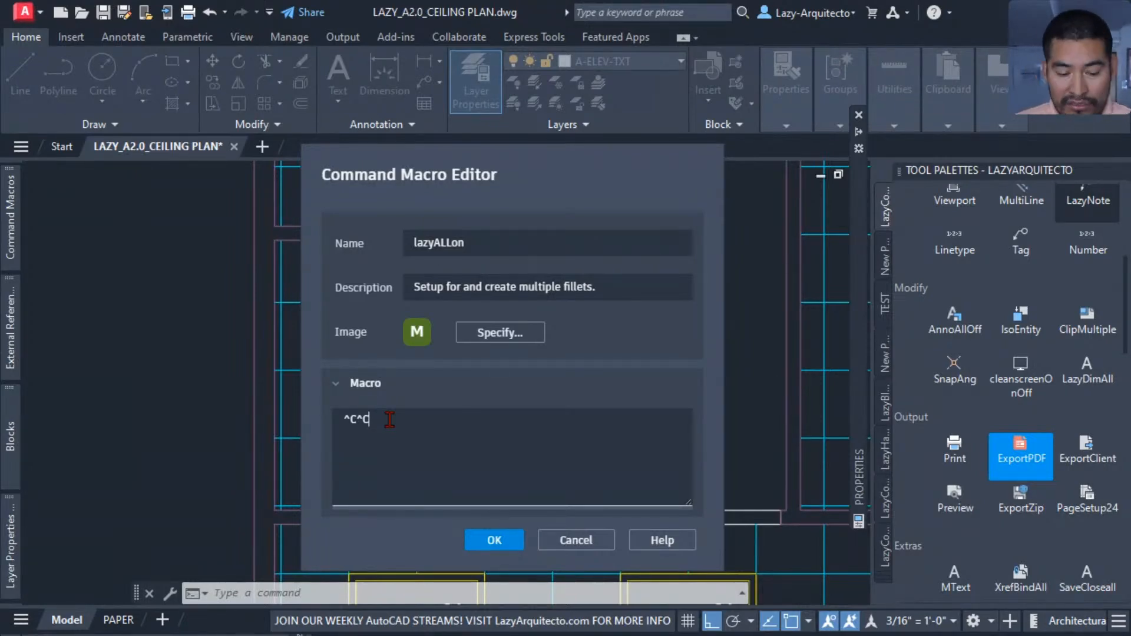
Step: Append -la;t;*;; to the lazyALLon code so it thaws every layer, and save the macro
text(-la)
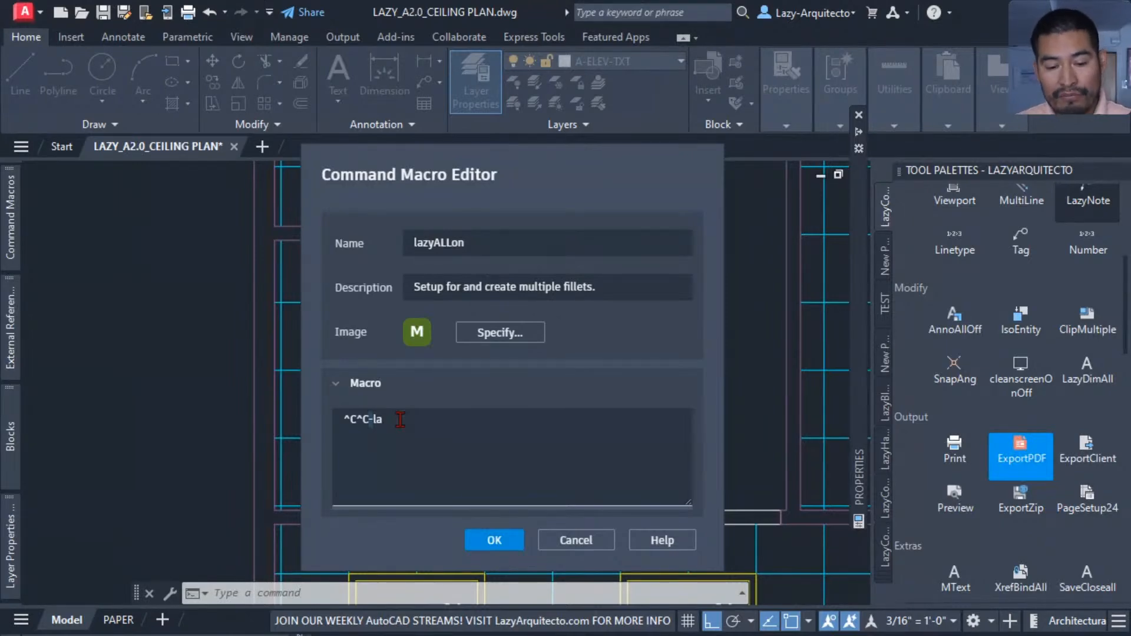
click(401, 419)
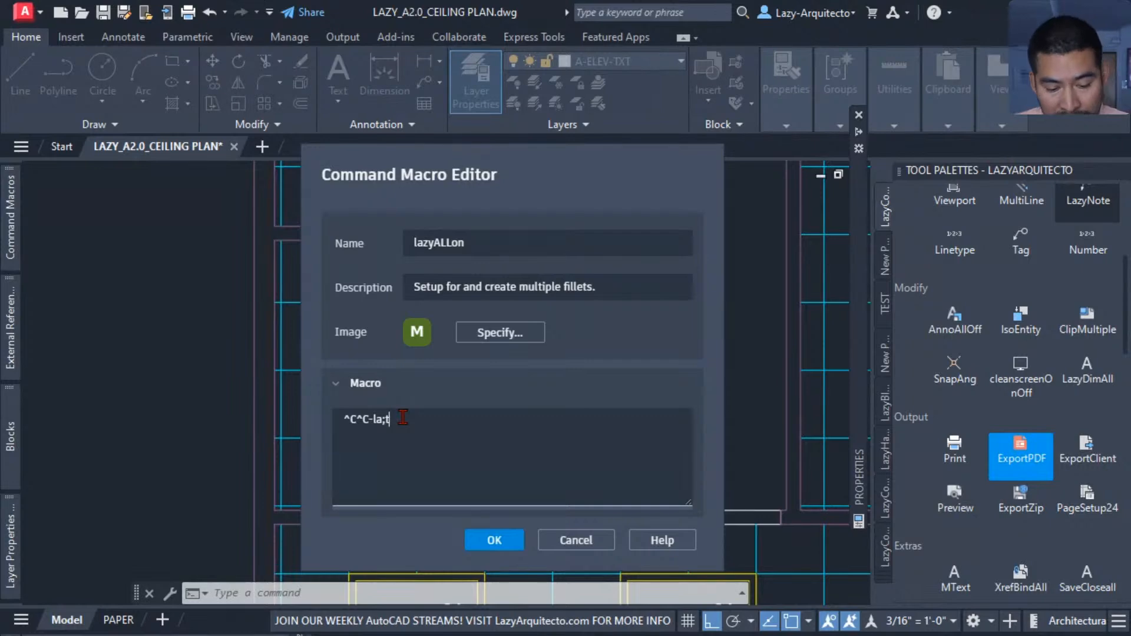
text(;)
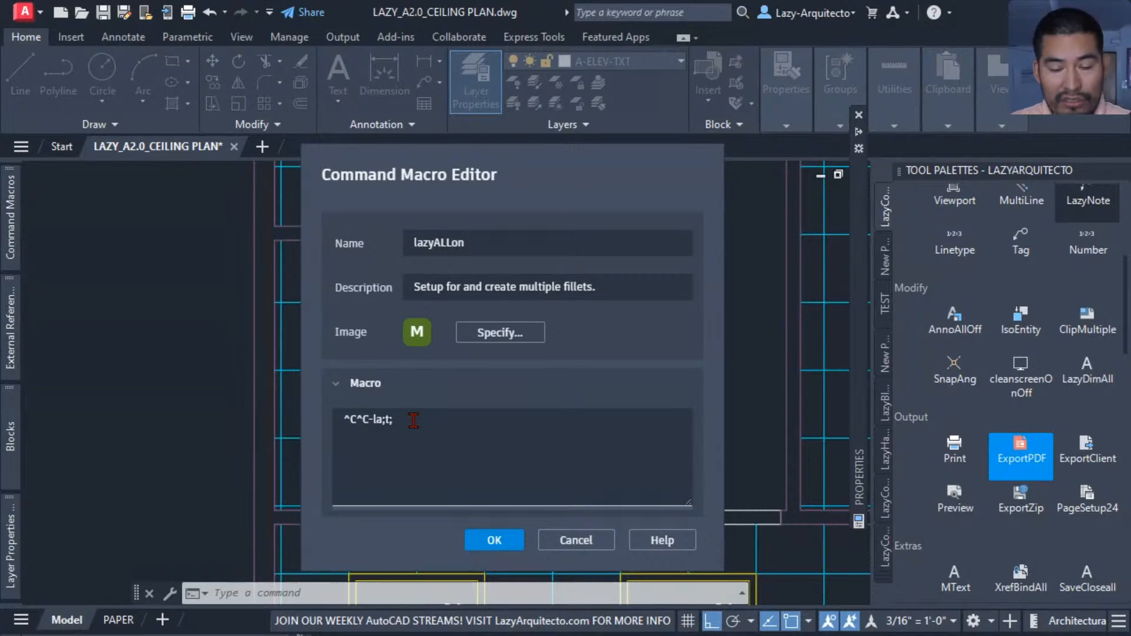
text(*)
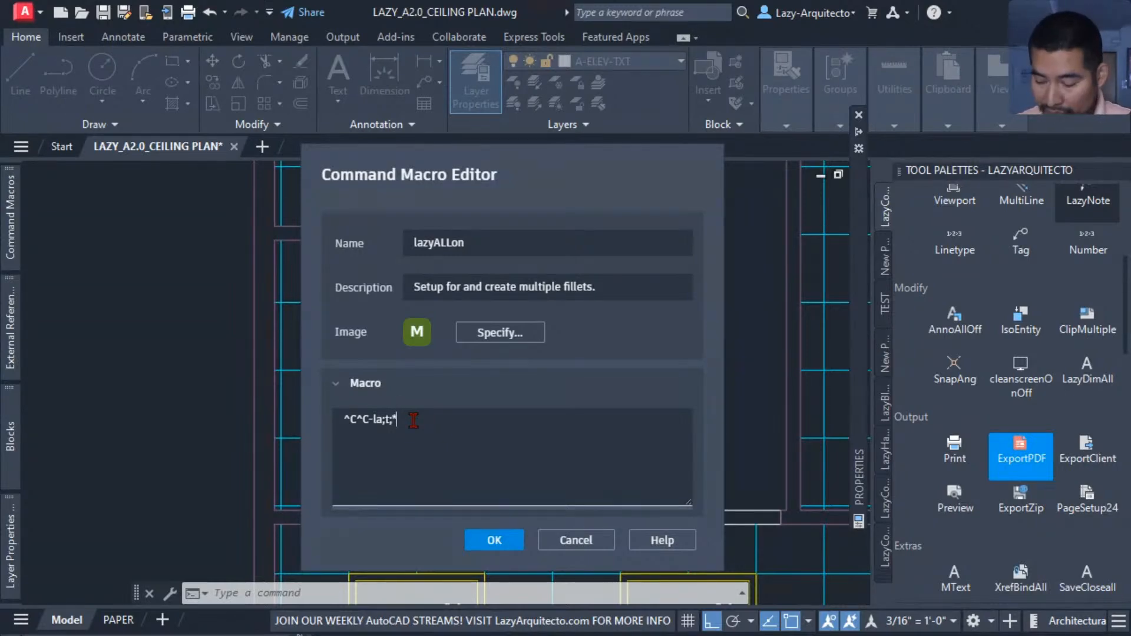
text(;)
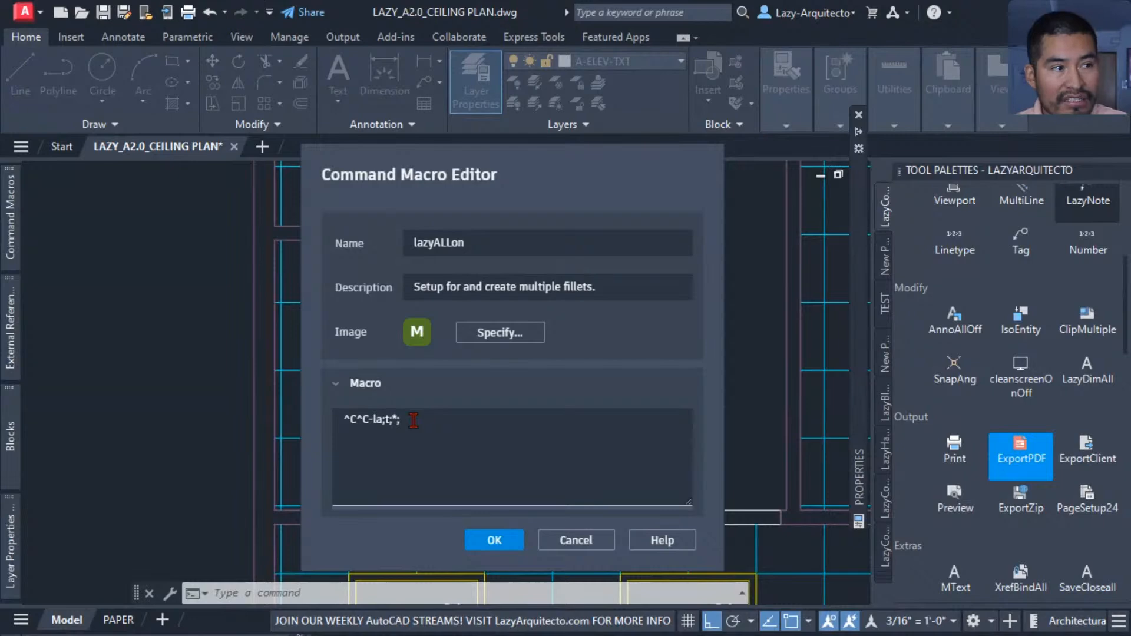
text(;)
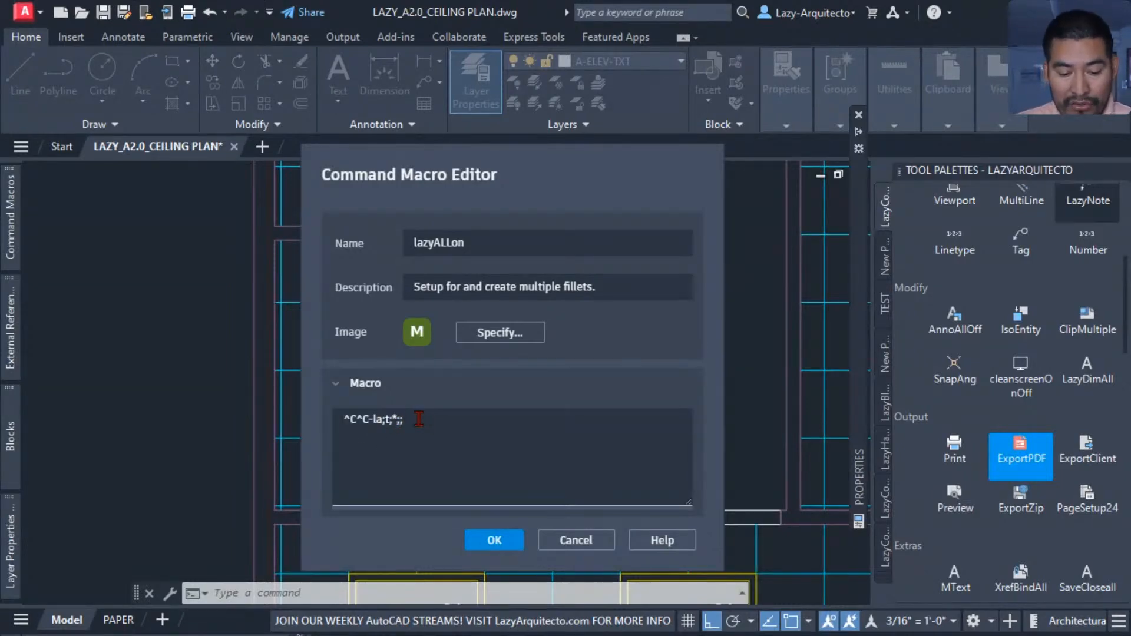
click(494, 541)
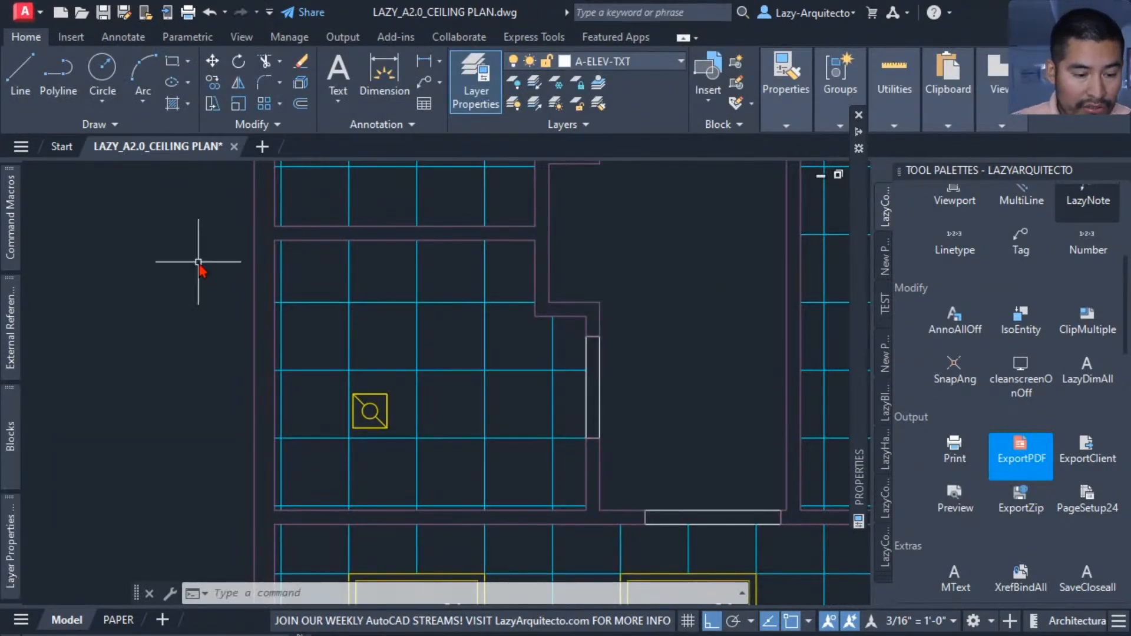
Step: Run the saved lazyALLon macro on the ceiling plan to thaw all layers around the restrooms
scroll(361, 365, down, 4)
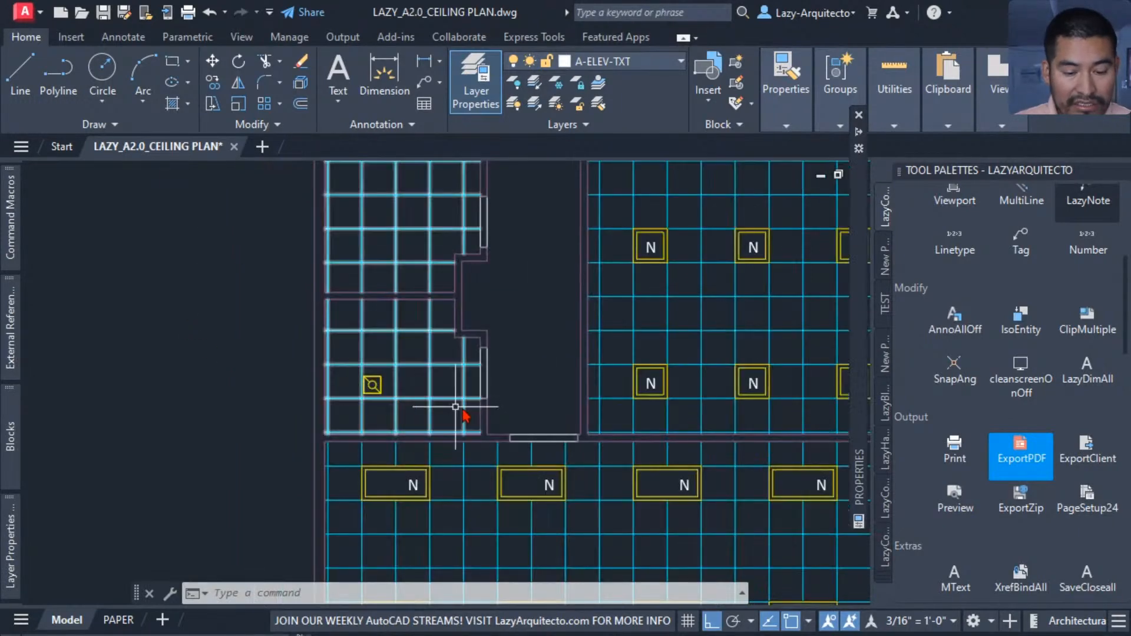
scroll(396, 318, up, 1)
scroll(395, 314, up, 3)
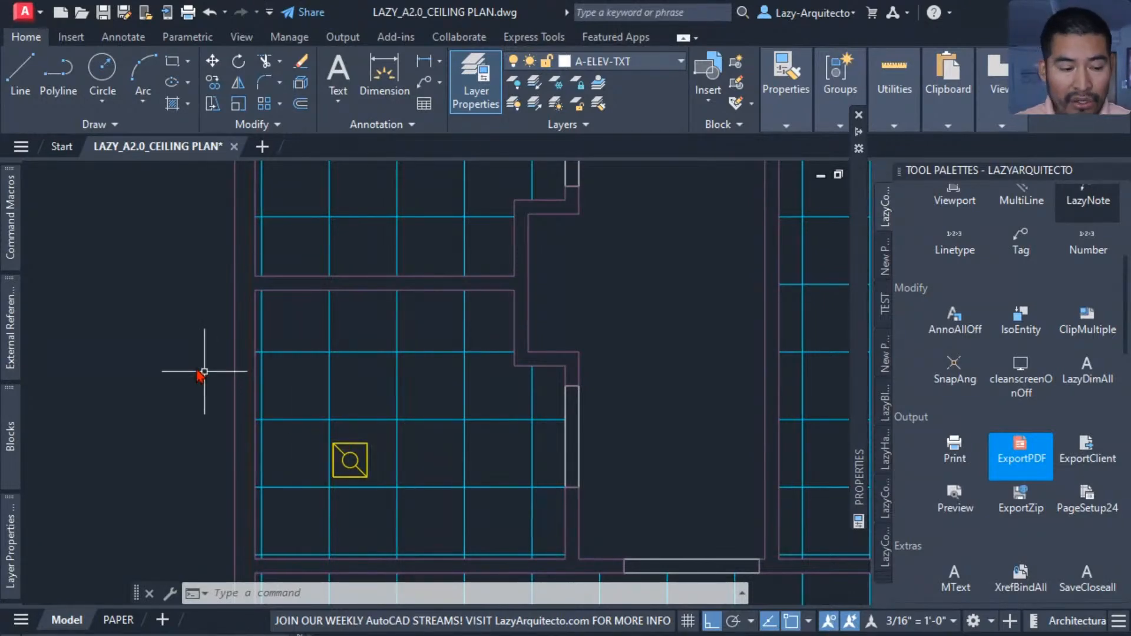
mouse_move(17, 218)
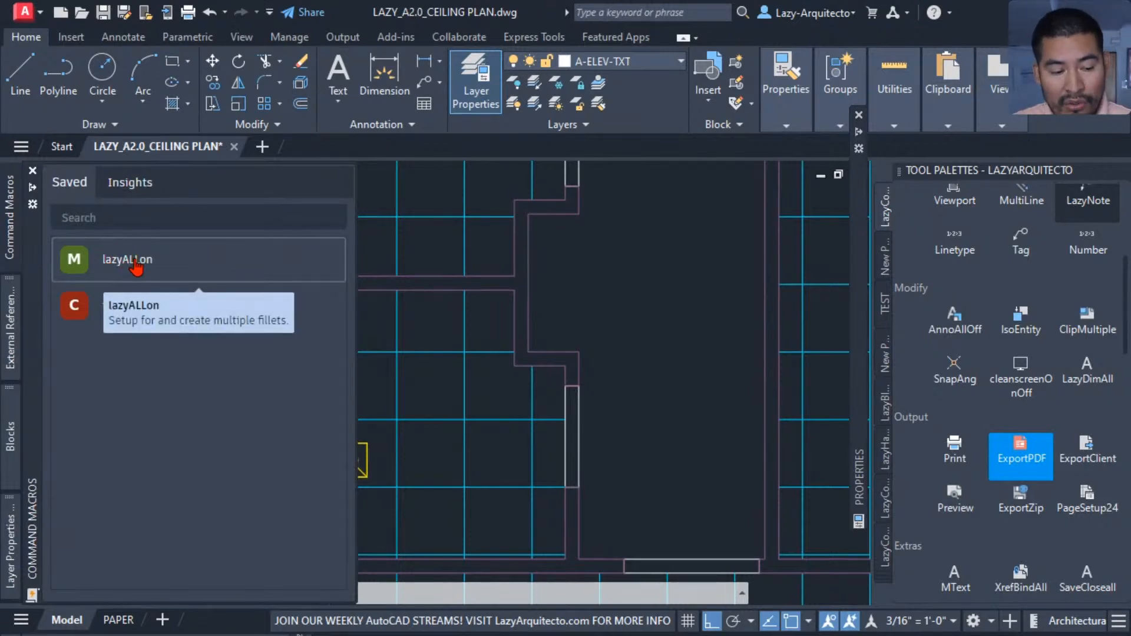
click(136, 266)
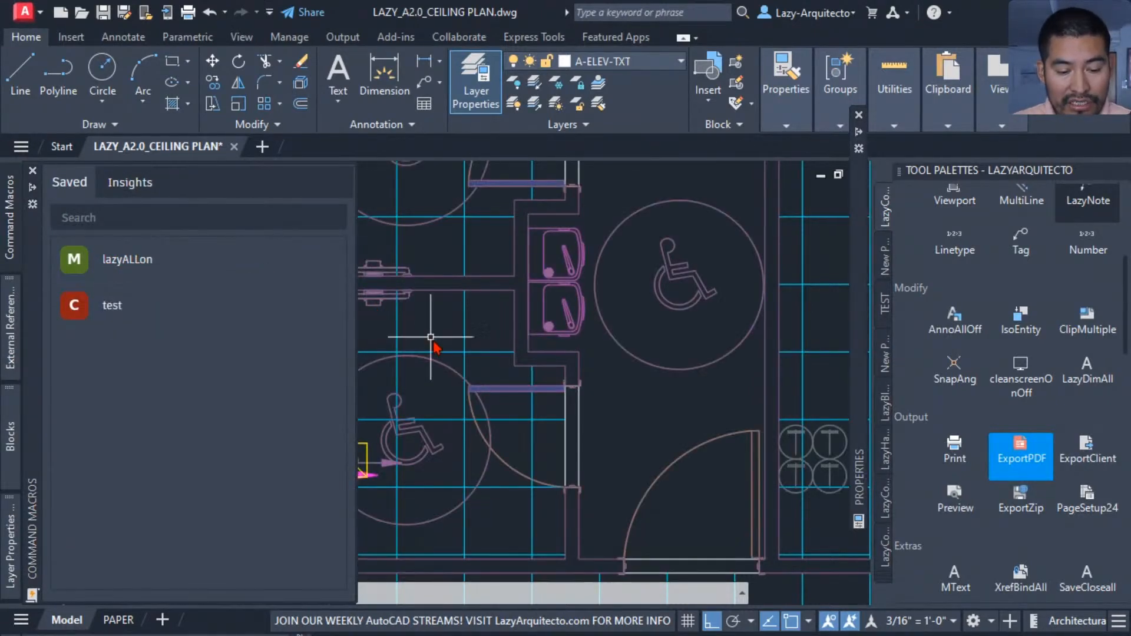
scroll(477, 372, down, 3)
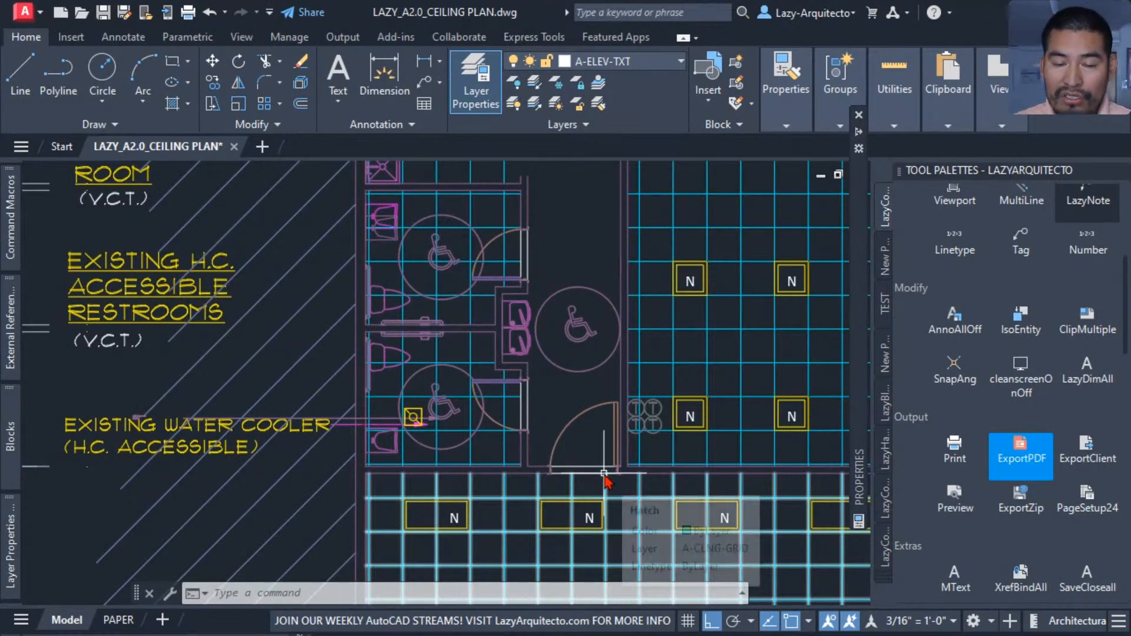
Step: Move the square ceiling fixture in the lower restroom about 3'-10" straight up, near the toilet
scroll(389, 392, up, 3)
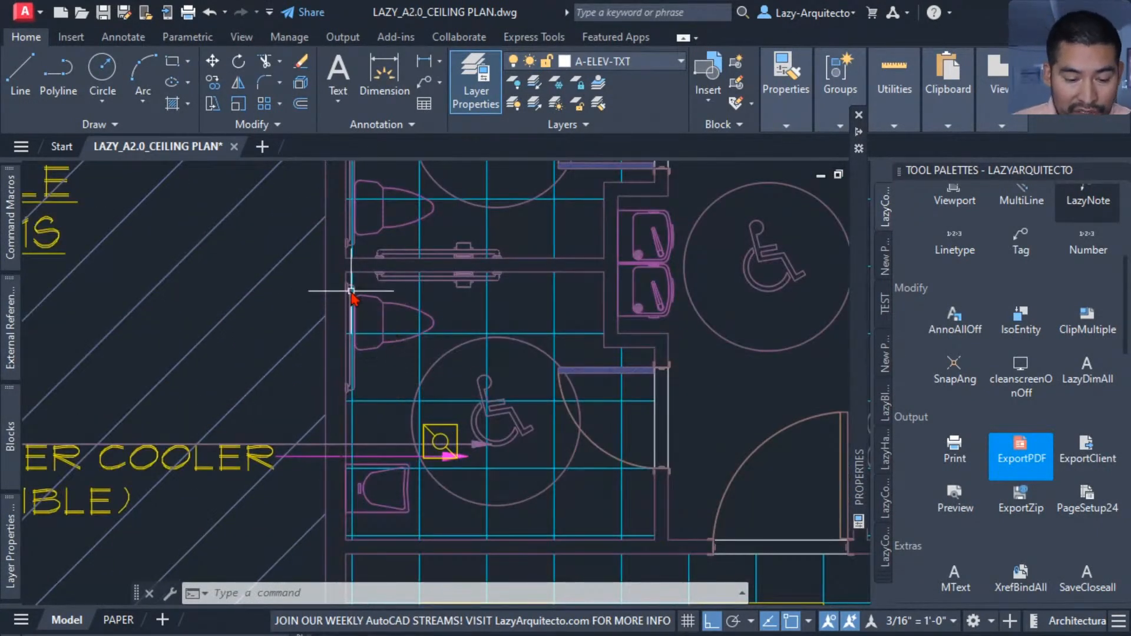
click(406, 399)
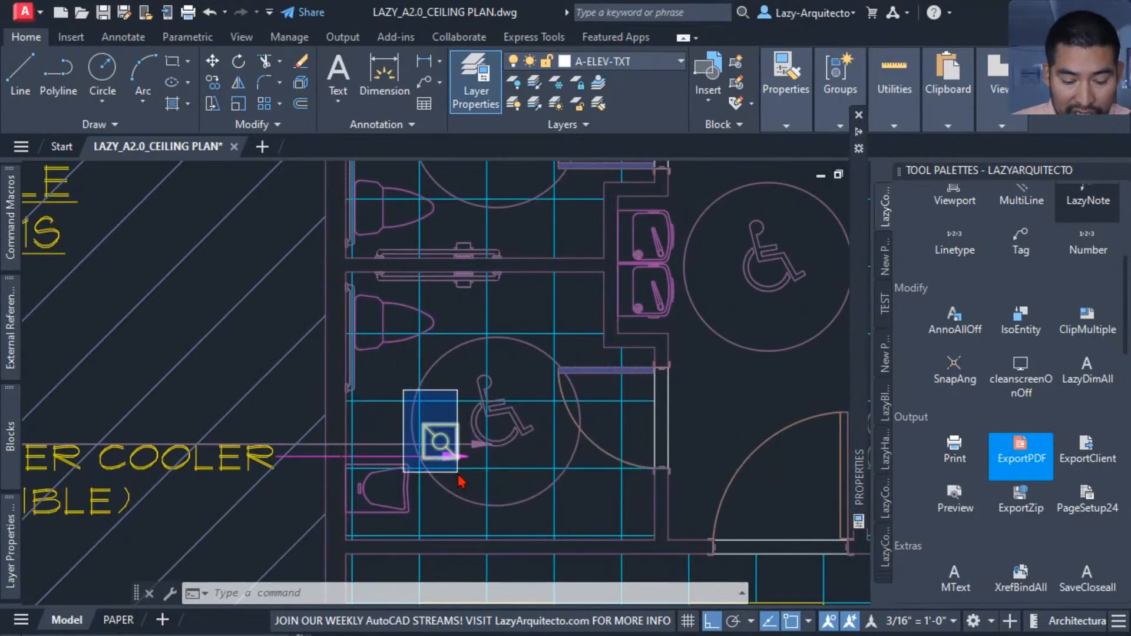
click(478, 449)
text(m)
key(Return)
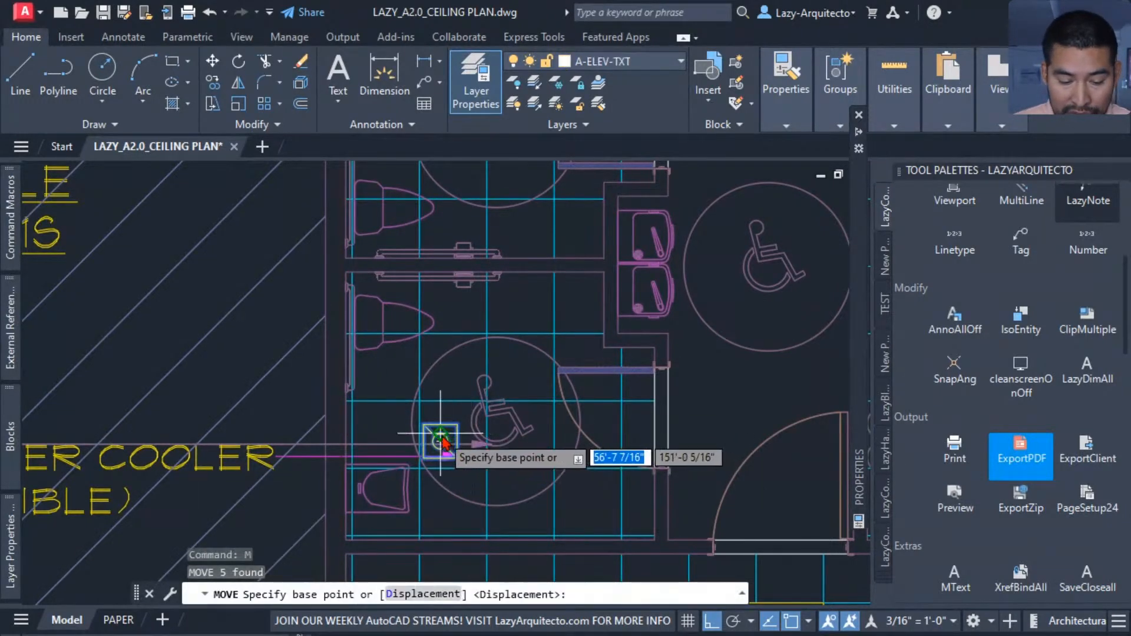
click(440, 438)
scroll(448, 294, up, 5)
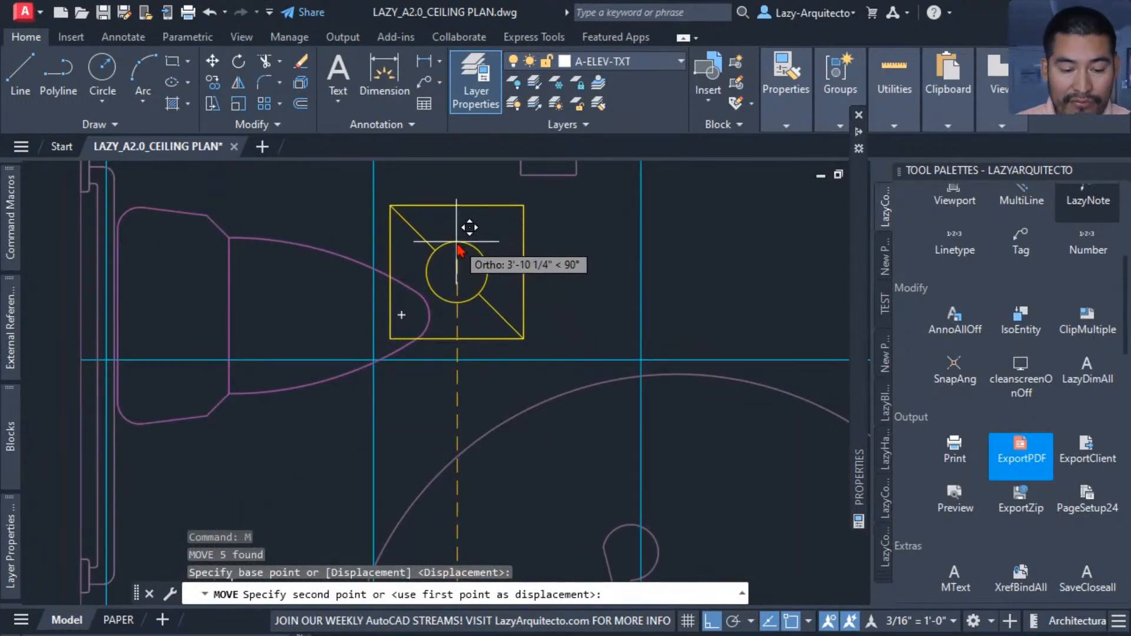
click(457, 253)
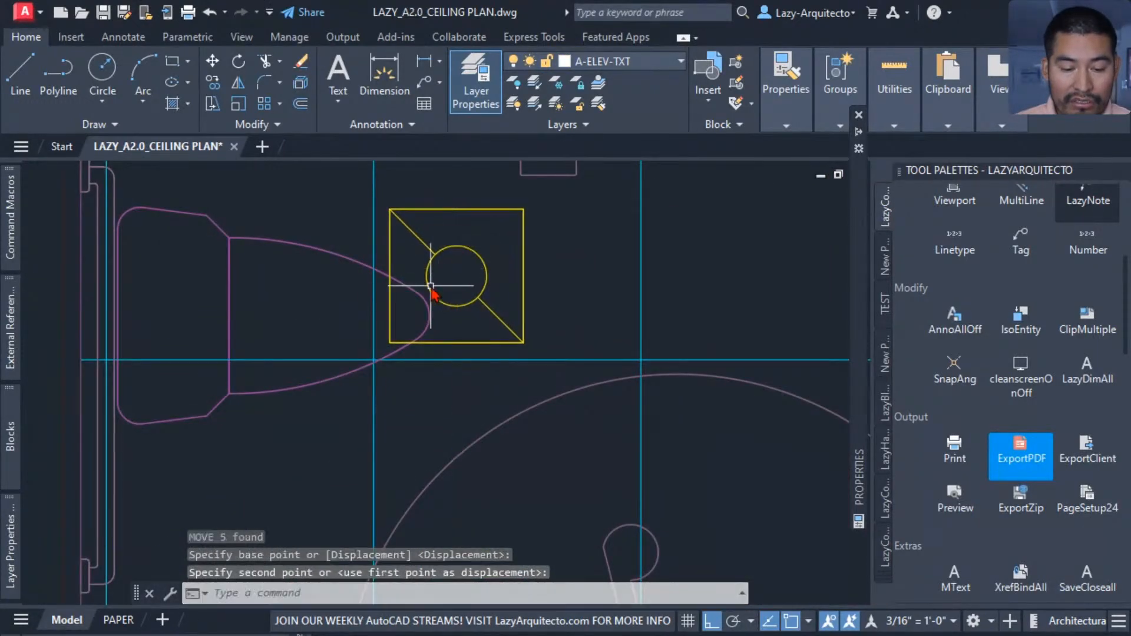
Step: Restore the previous layer state of the ceiling plan with LAYERP and check the moved restroom fixture
scroll(321, 293, down, 5)
scroll(319, 291, down, 3)
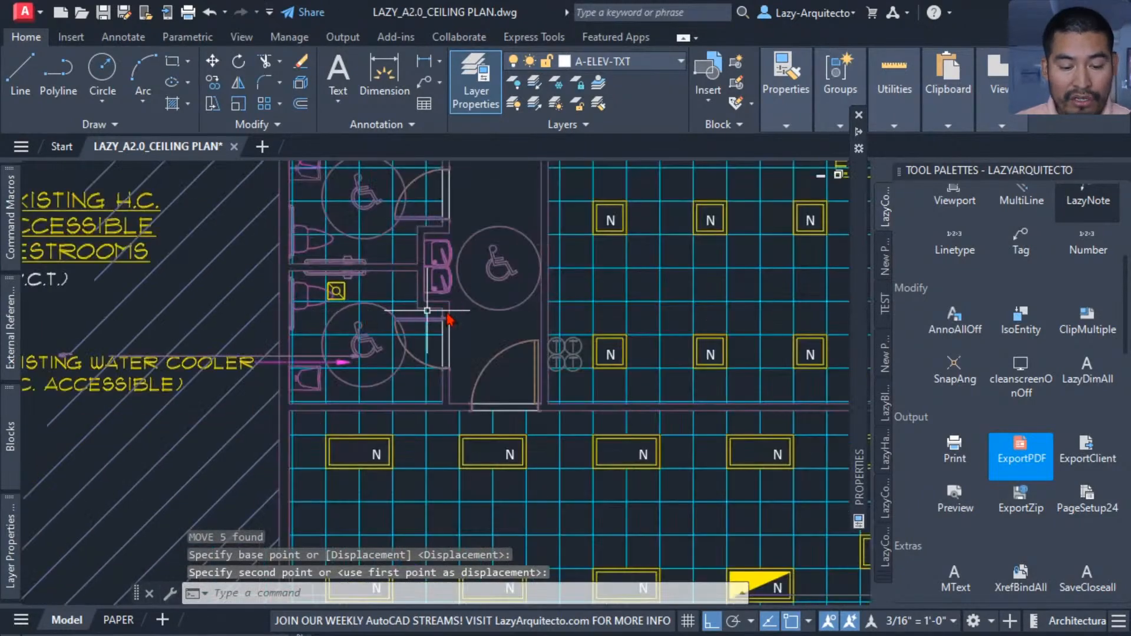
middle_drag(469, 303, 501, 348)
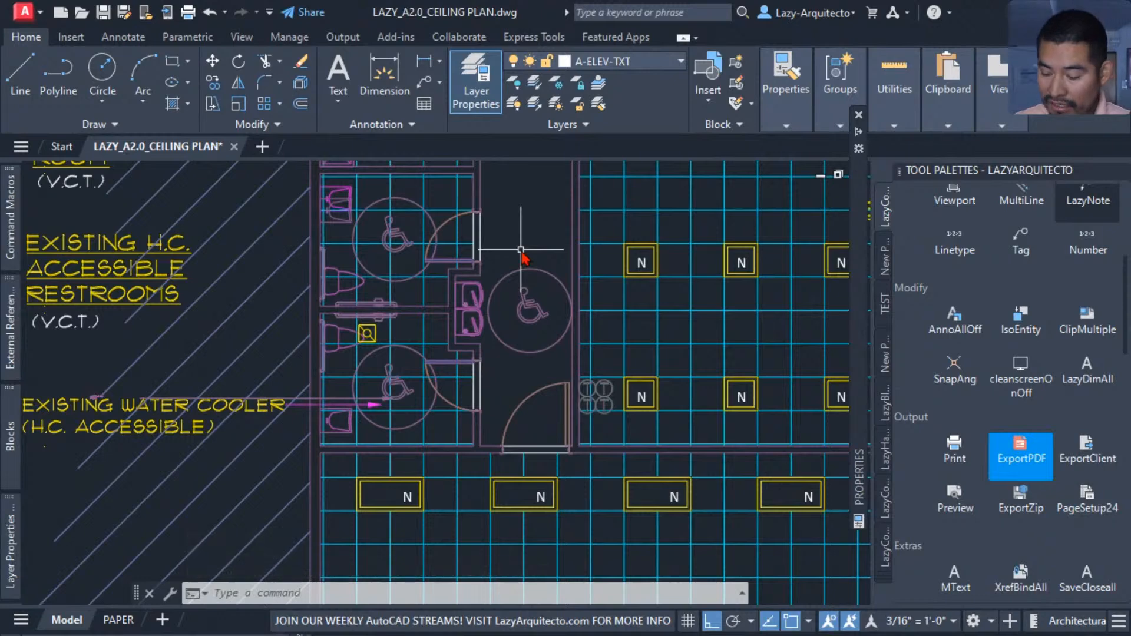
text(LA)
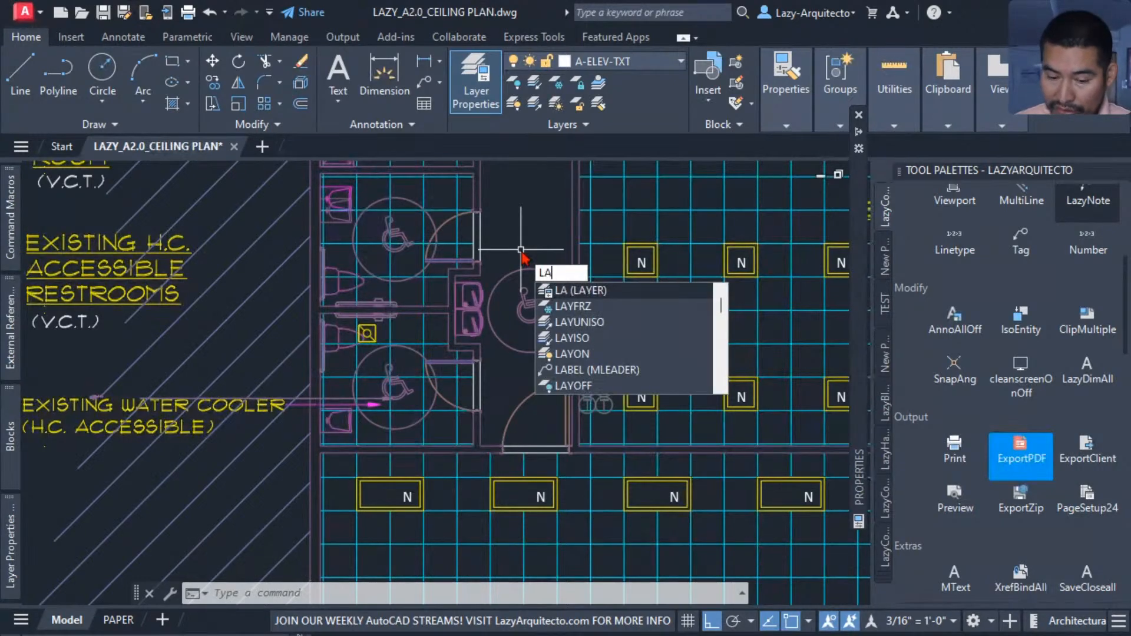
text(YERP)
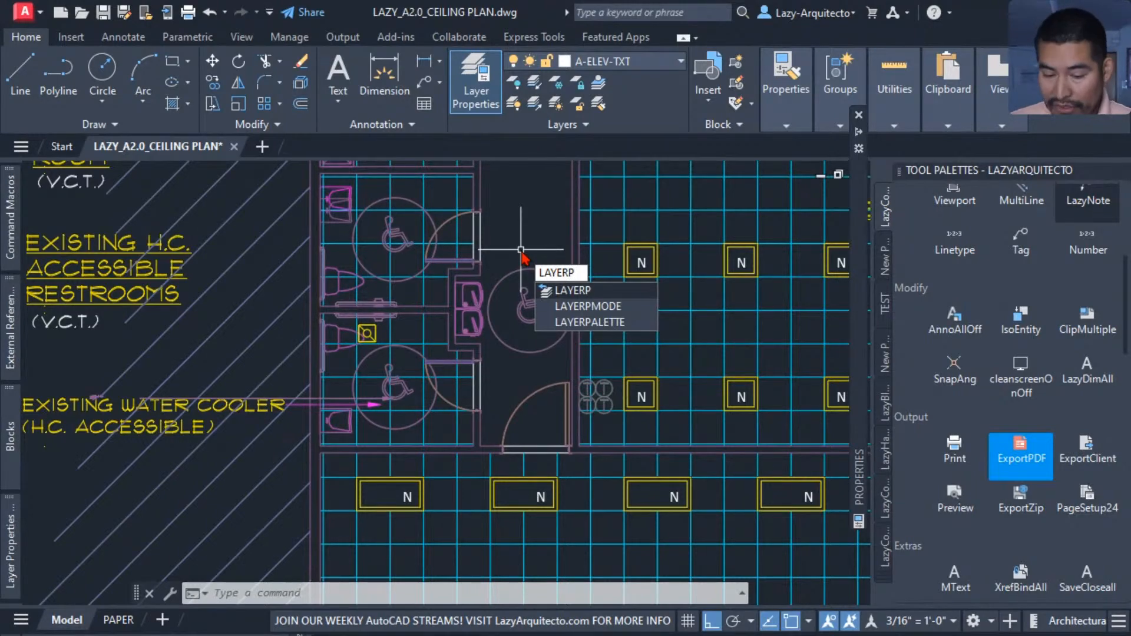
key(Return)
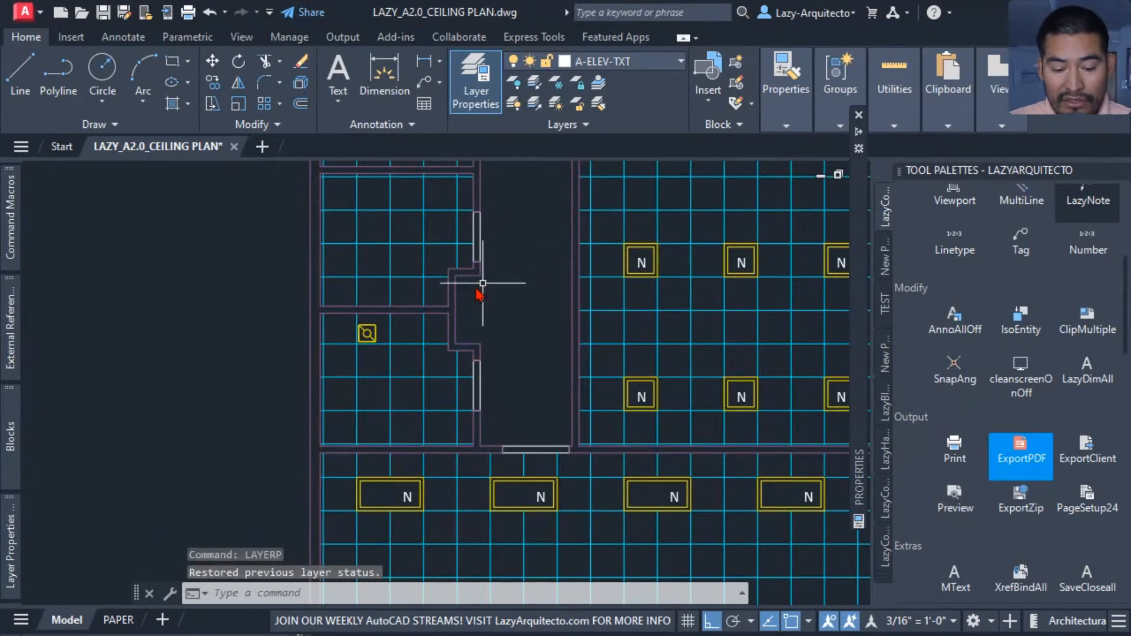
scroll(478, 294, down, 5)
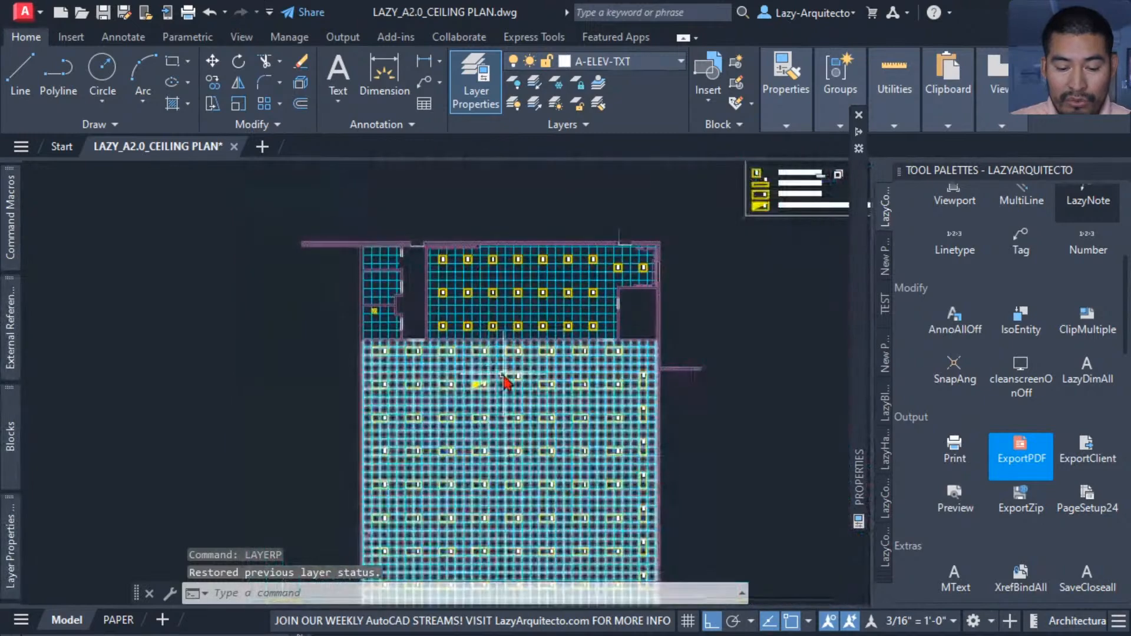
scroll(370, 282, up, 6)
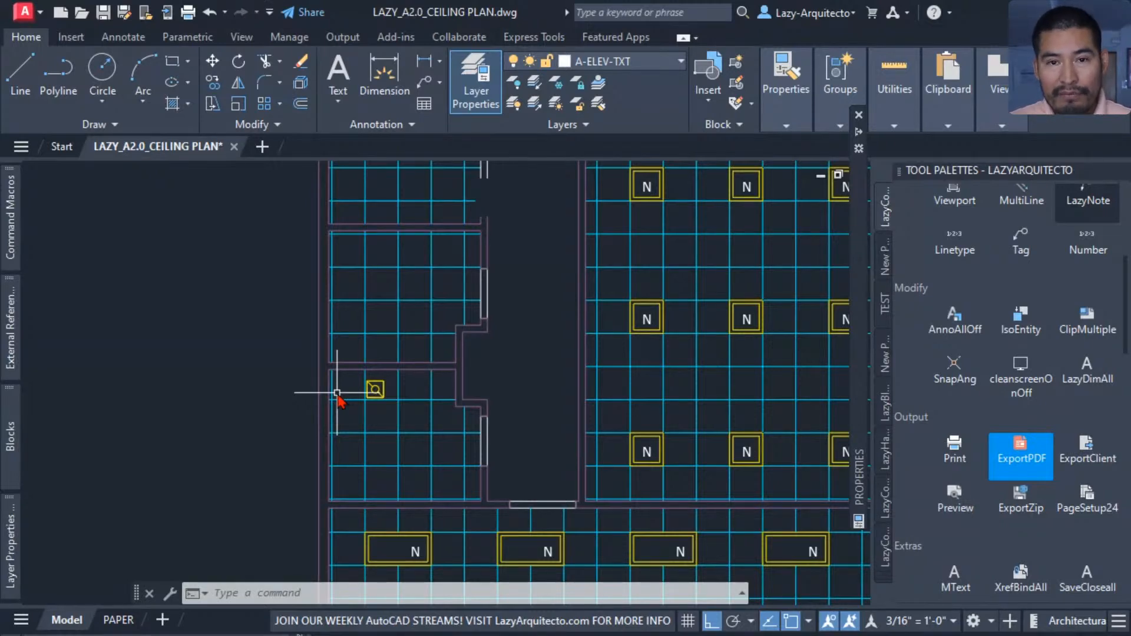
scroll(480, 378, down, 3)
mouse_move(479, 379)
middle_down()
mouse_move(497, 379)
mouse_move(461, 334)
middle_up()
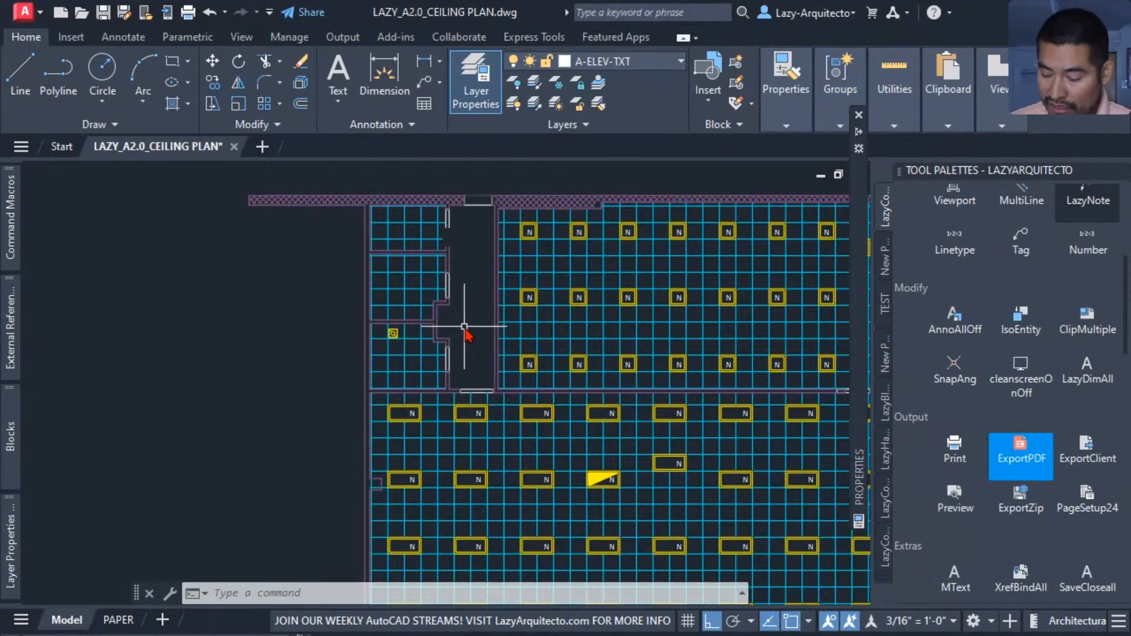
text(LAYO)
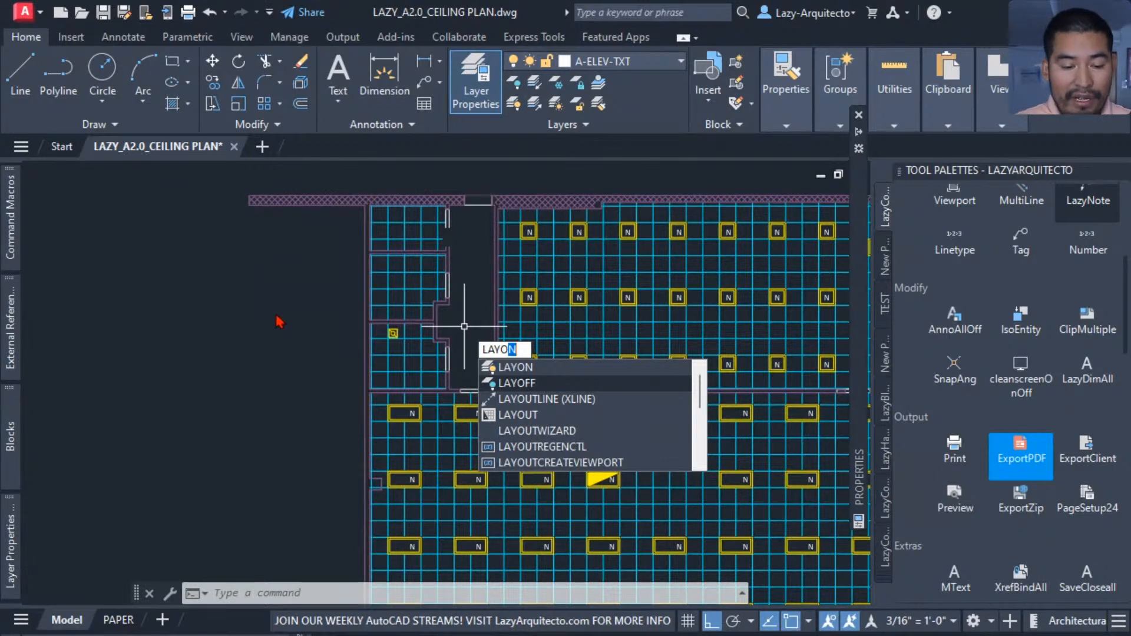
key(Escape)
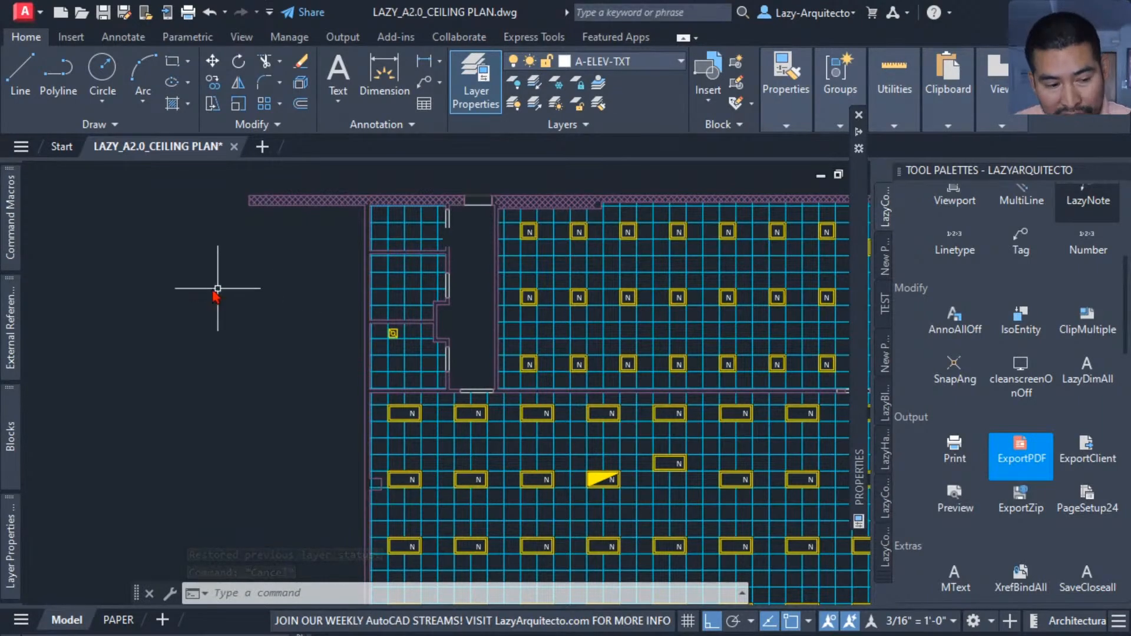
Step: Run the lazyALLon macro on the ceiling plan, look over the thawed layers, and undo the run
middle_drag(152, 265, 126, 232)
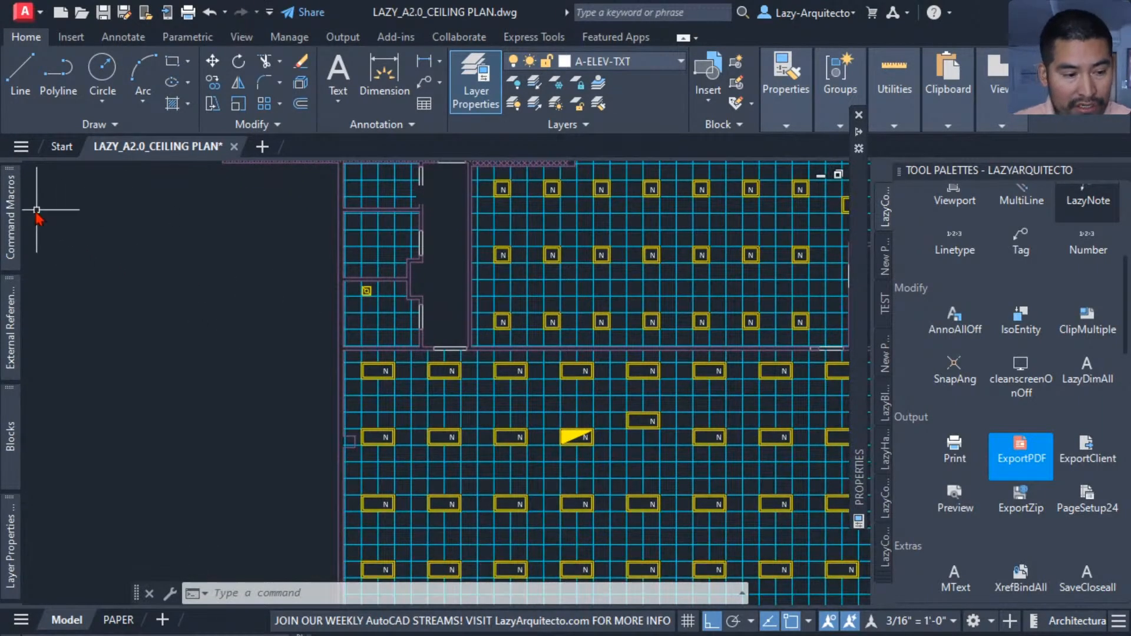
mouse_move(17, 206)
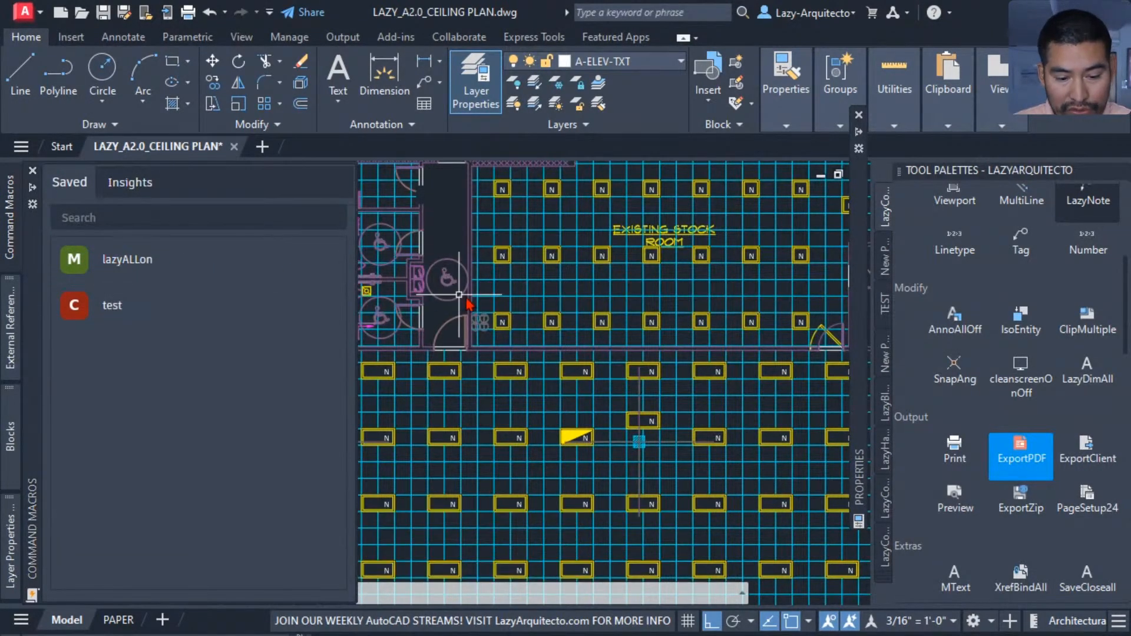
scroll(465, 303, down, 3)
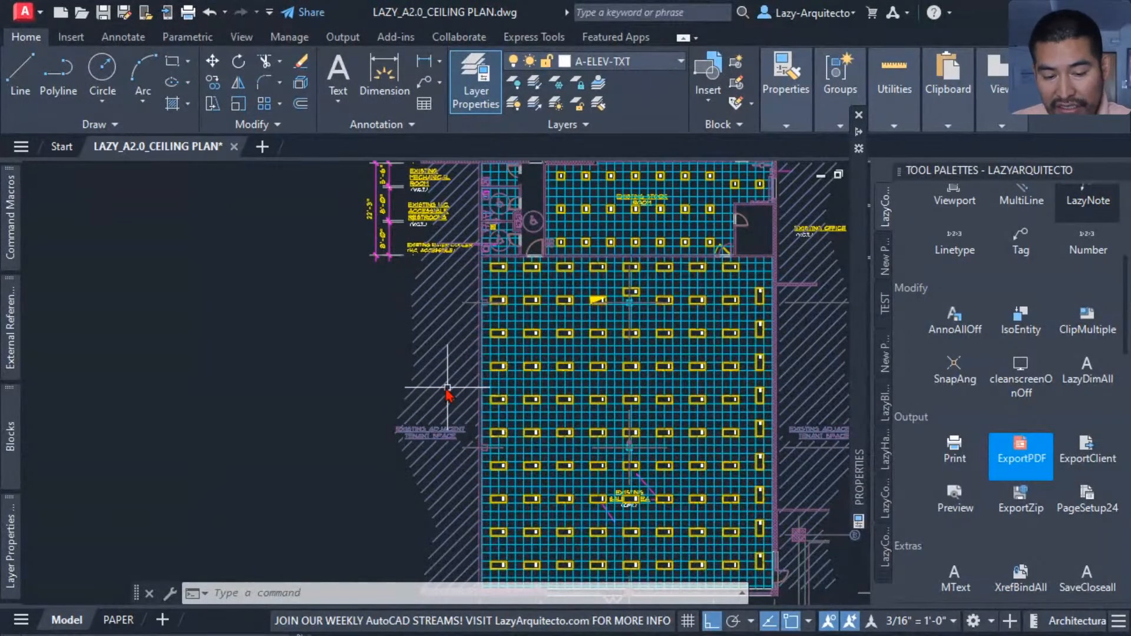
middle_drag(397, 357, 346, 399)
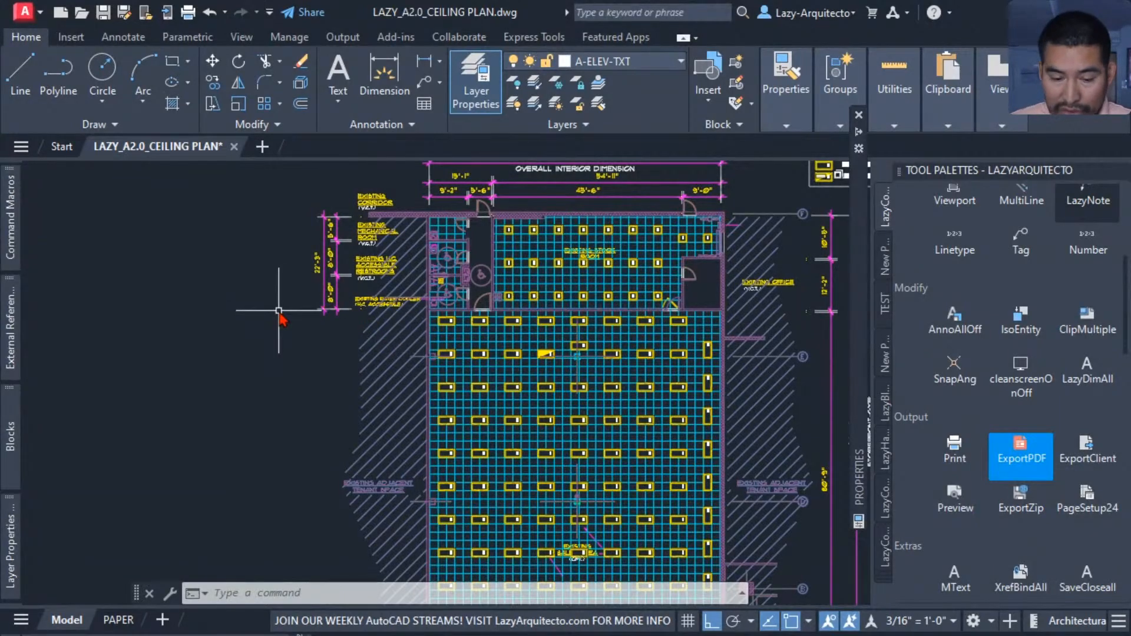
scroll(279, 310, up, 2)
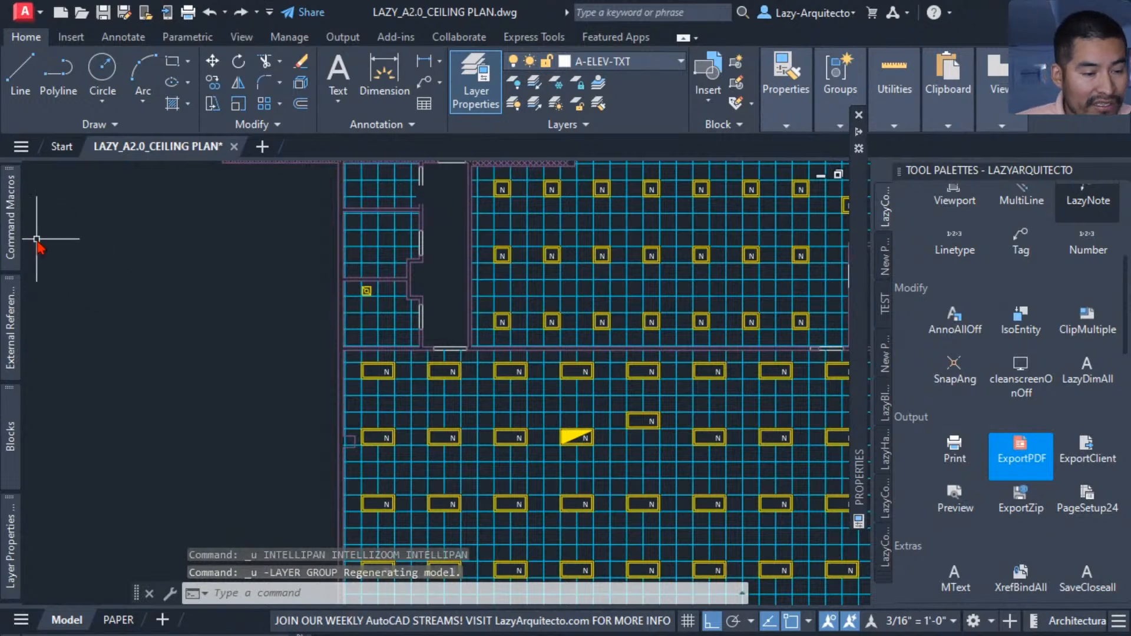
Step: Append _layon; to the end of the lazyALLon macro code so it also turns every layer on, and save the macro
mouse_move(14, 229)
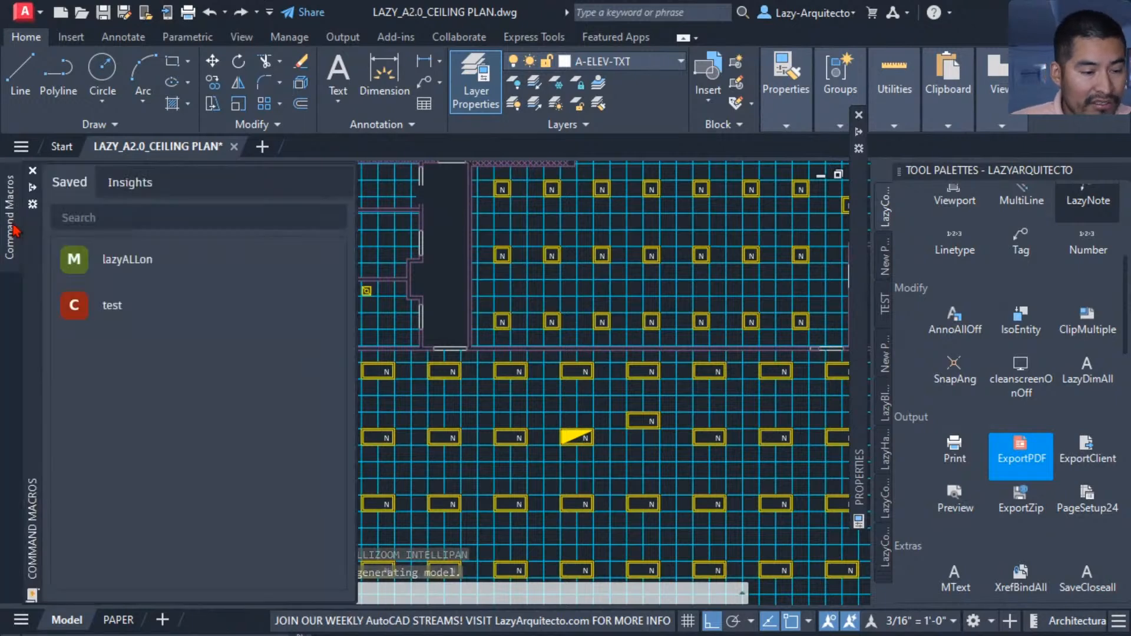
right_click(112, 265)
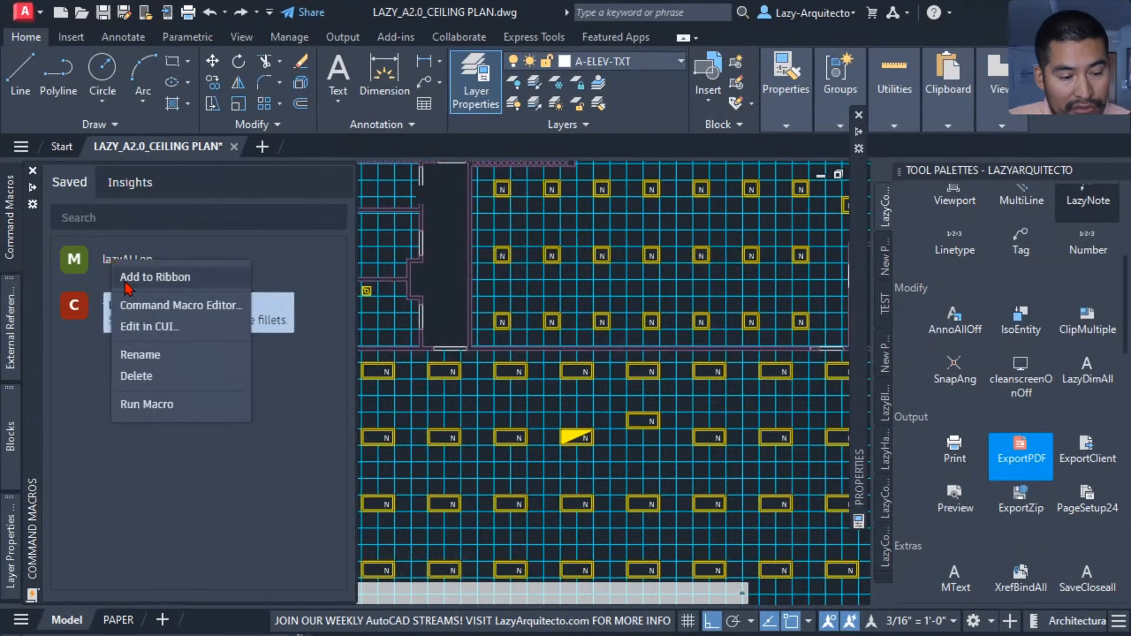
click(184, 316)
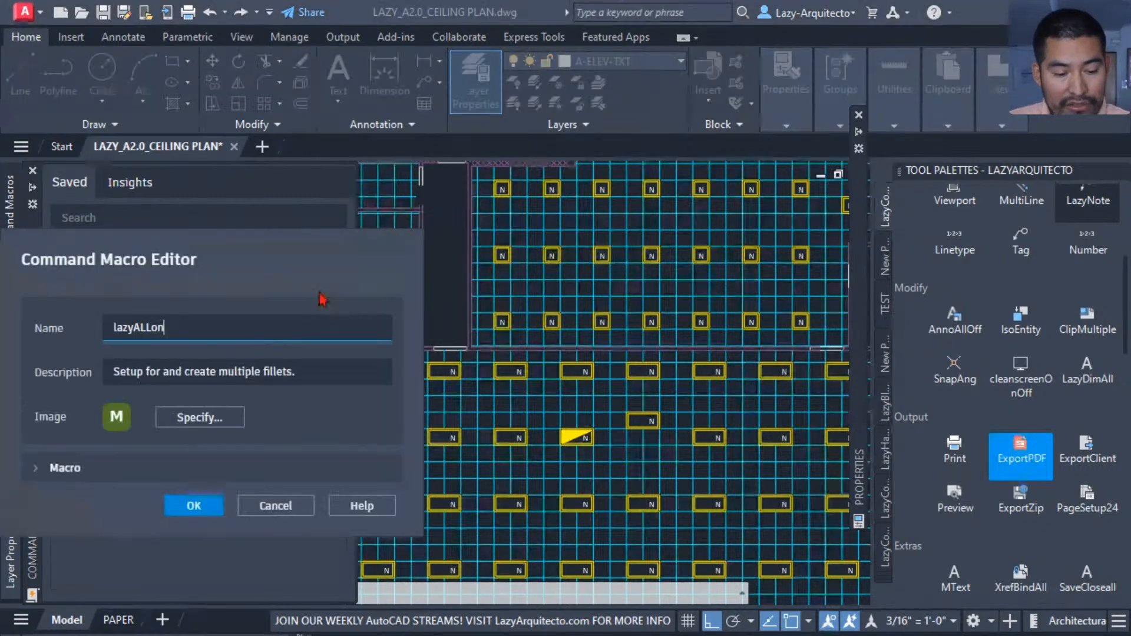
drag(242, 244, 624, 177)
click(340, 436)
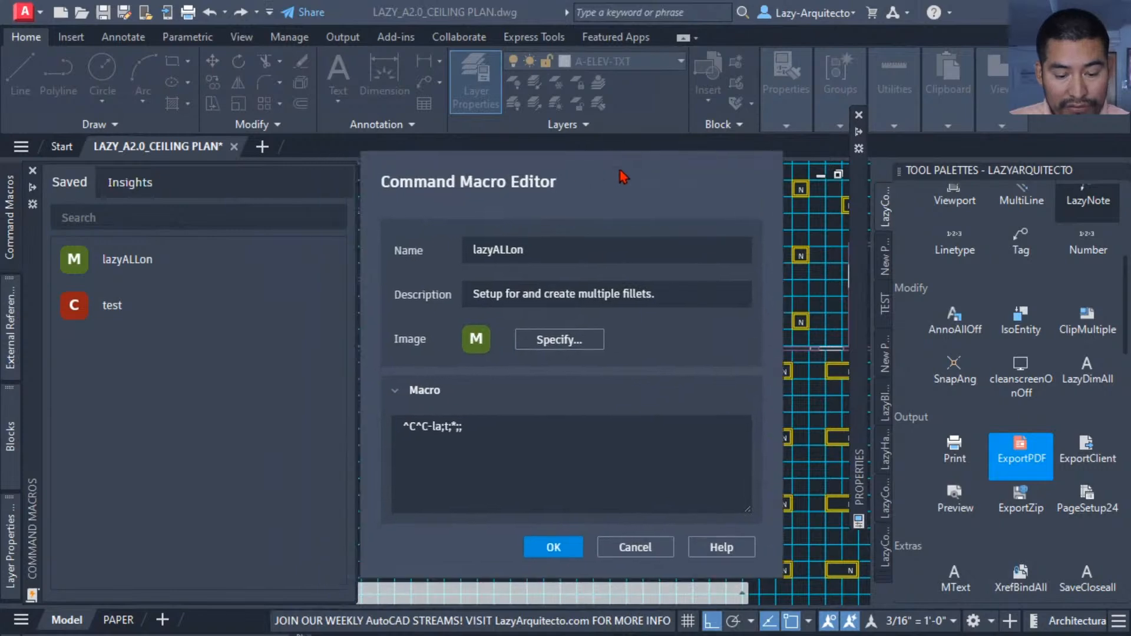
click(488, 428)
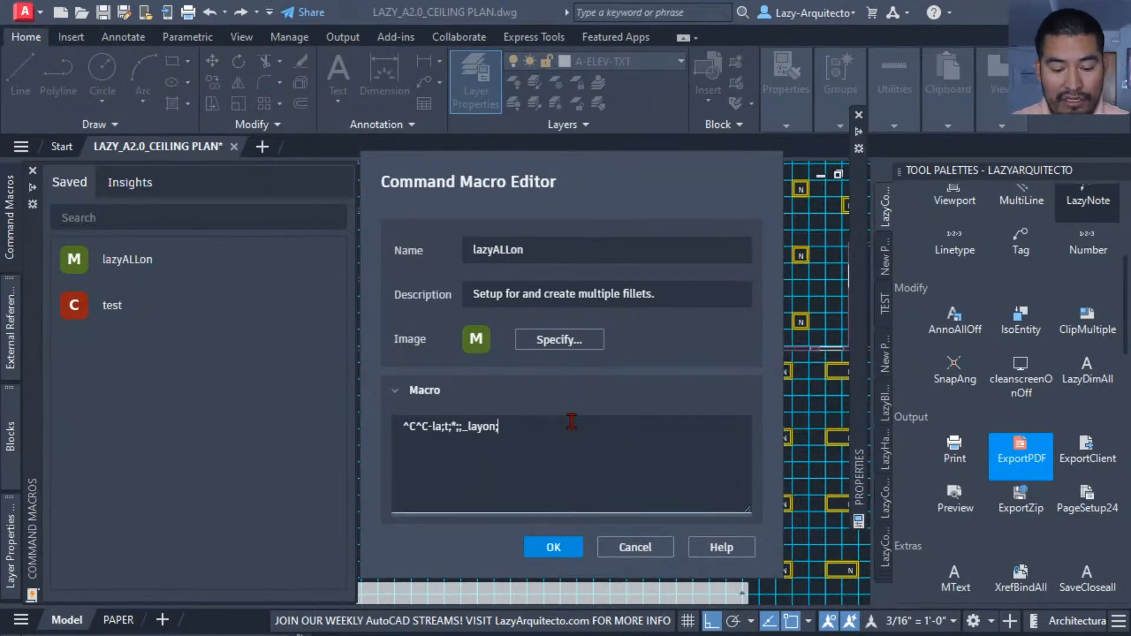
click(555, 490)
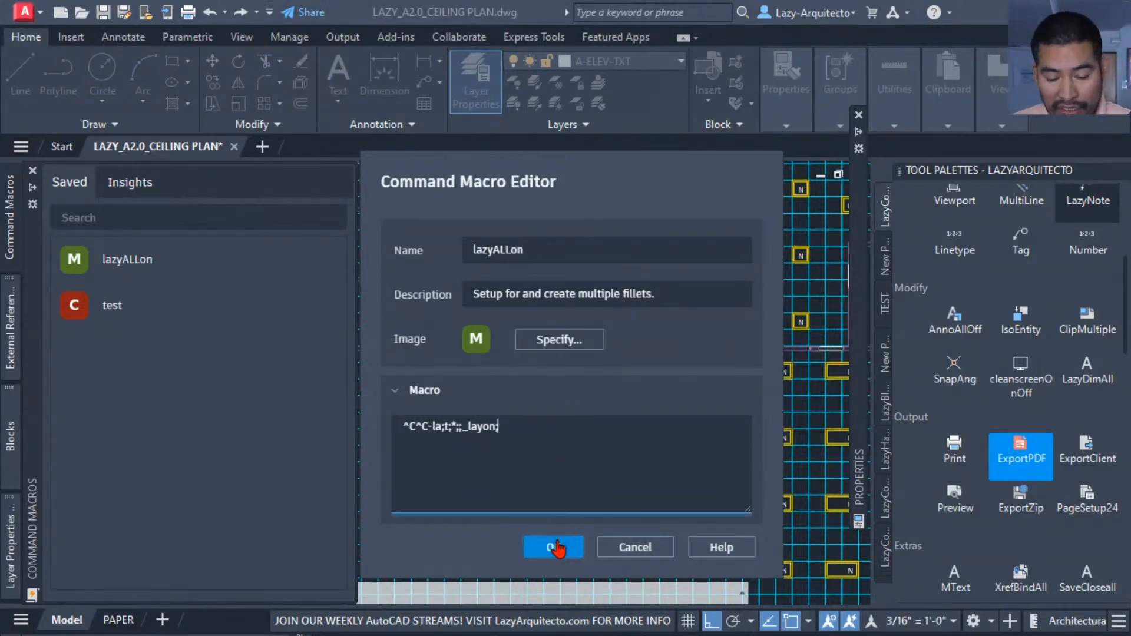
click(554, 548)
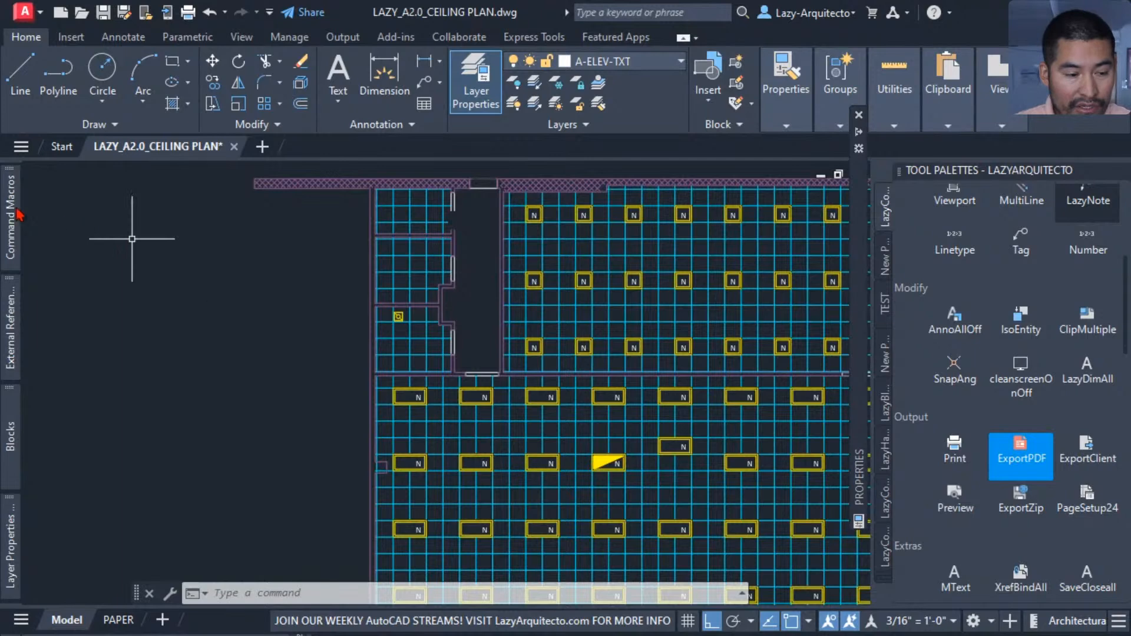
Step: Run the updated lazyALLon macro on the ceiling plan to thaw and turn on all layers
mouse_move(18, 212)
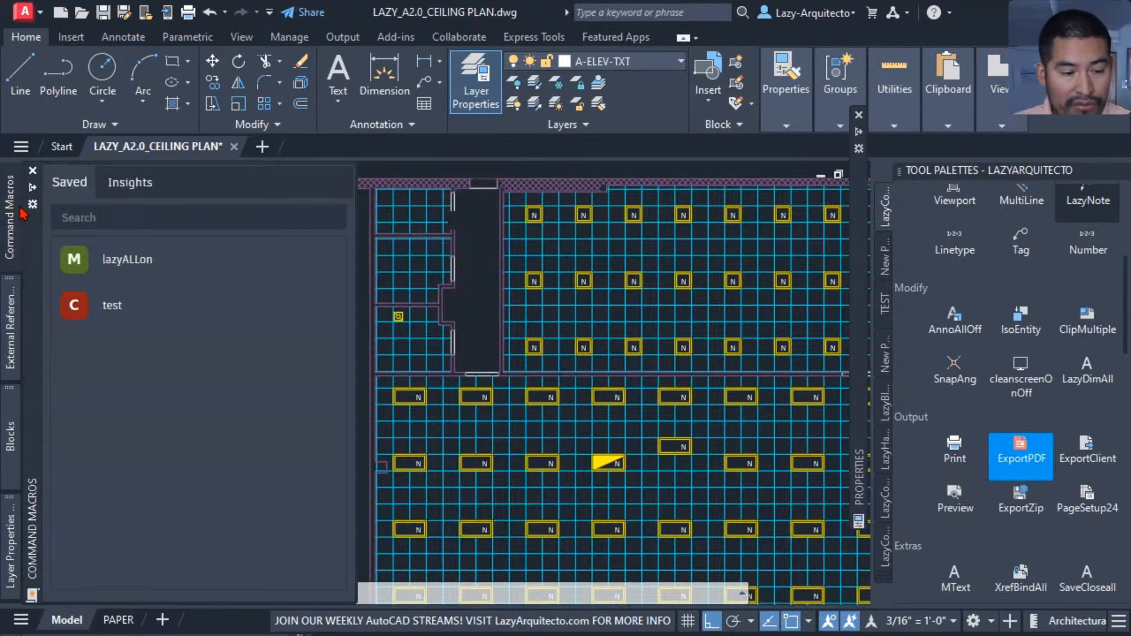
click(118, 262)
scroll(535, 298, down, 3)
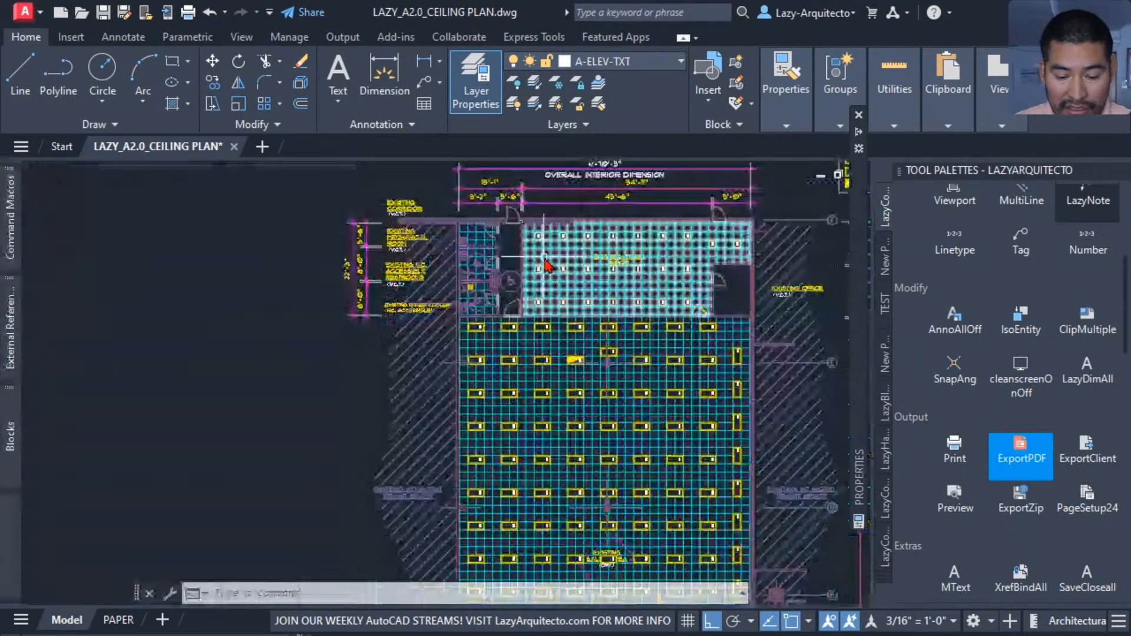
middle_drag(448, 279, 432, 305)
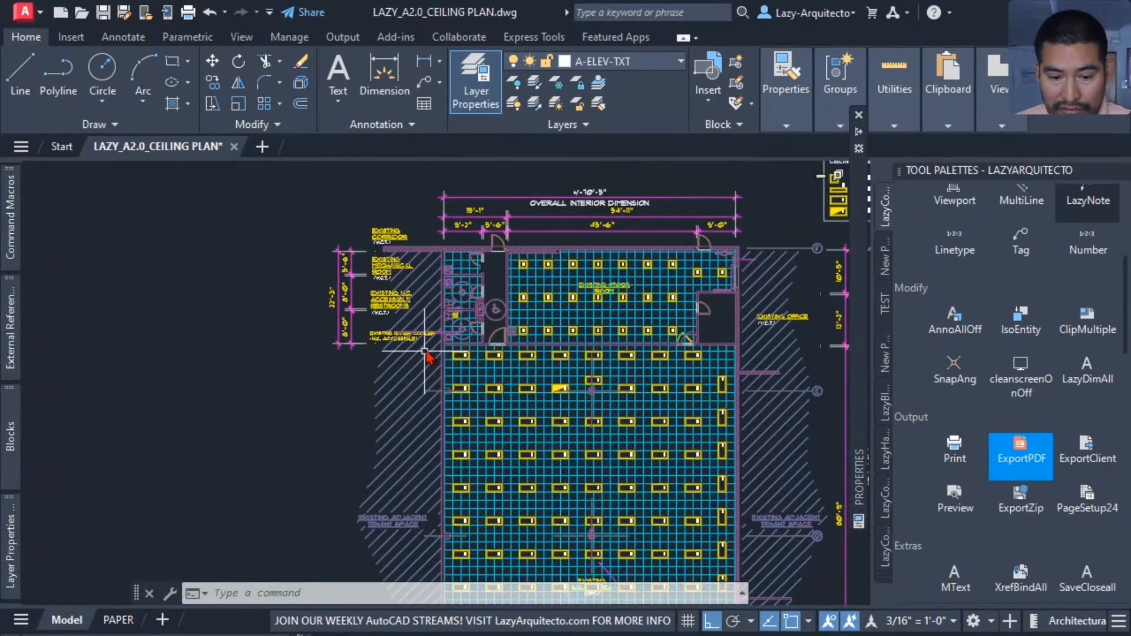
Step: Examine the restrooms, the sales area and the column below the offset light fixture with all layers shown
scroll(431, 300, down, 2)
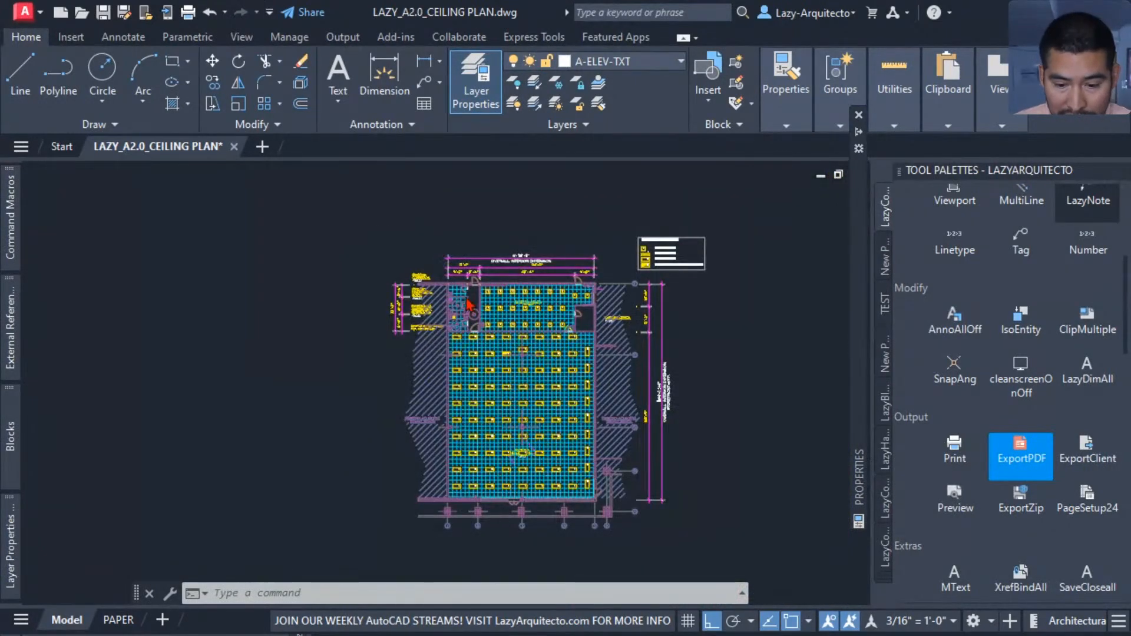
scroll(452, 276, up, 5)
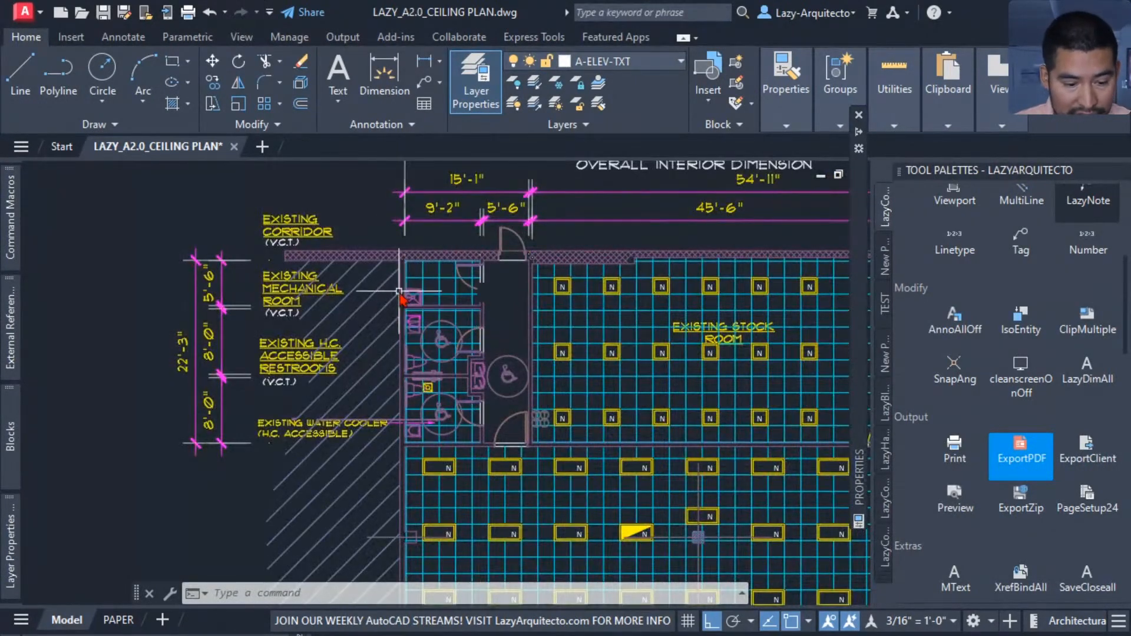
middle_drag(399, 301, 368, 231)
scroll(279, 291, down, 3)
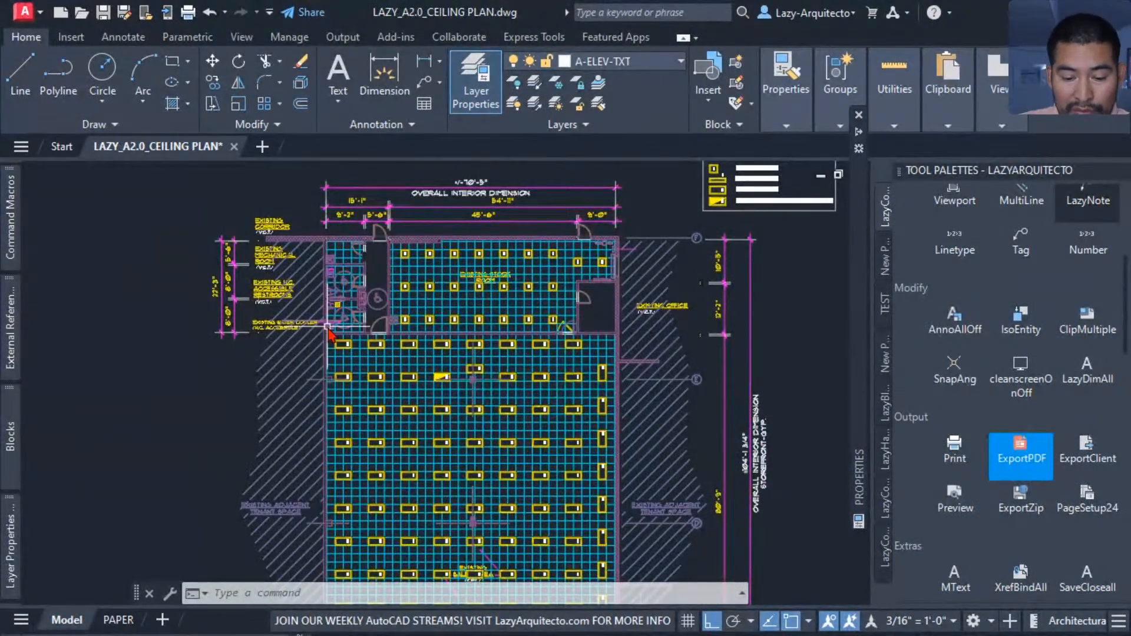
middle_drag(369, 345, 434, 265)
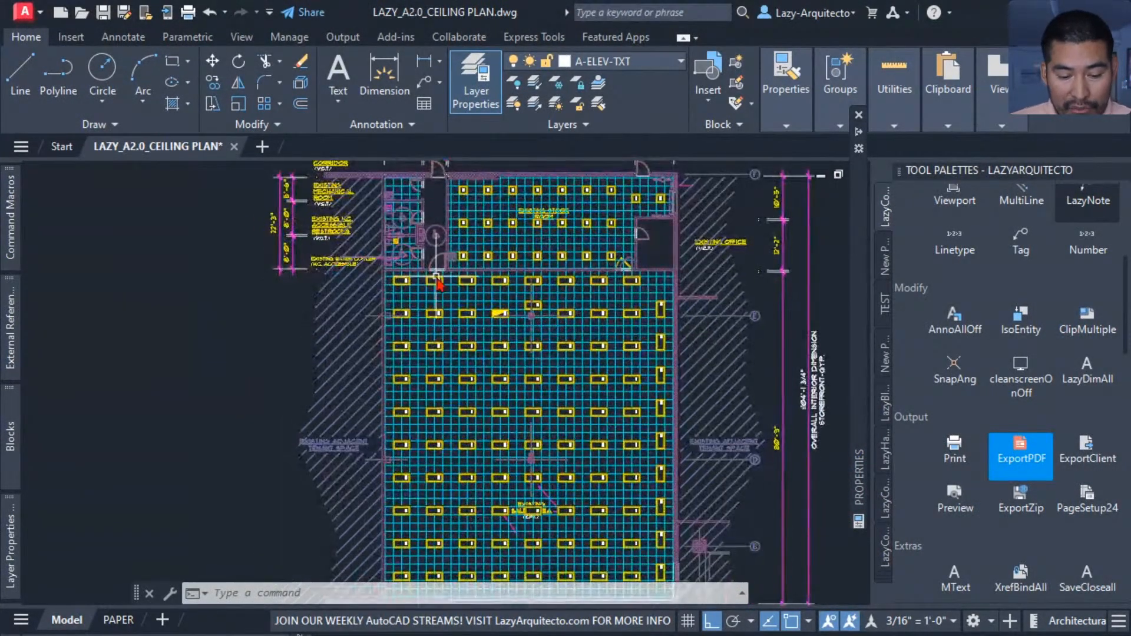
scroll(536, 495, up, 3)
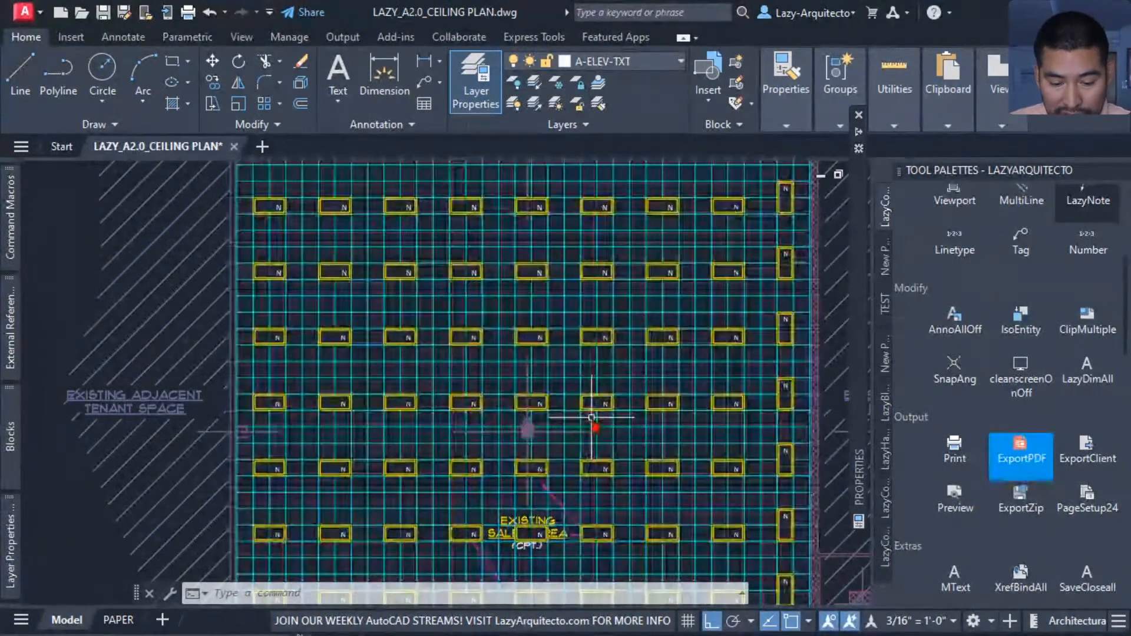
middle_drag(552, 373, 500, 303)
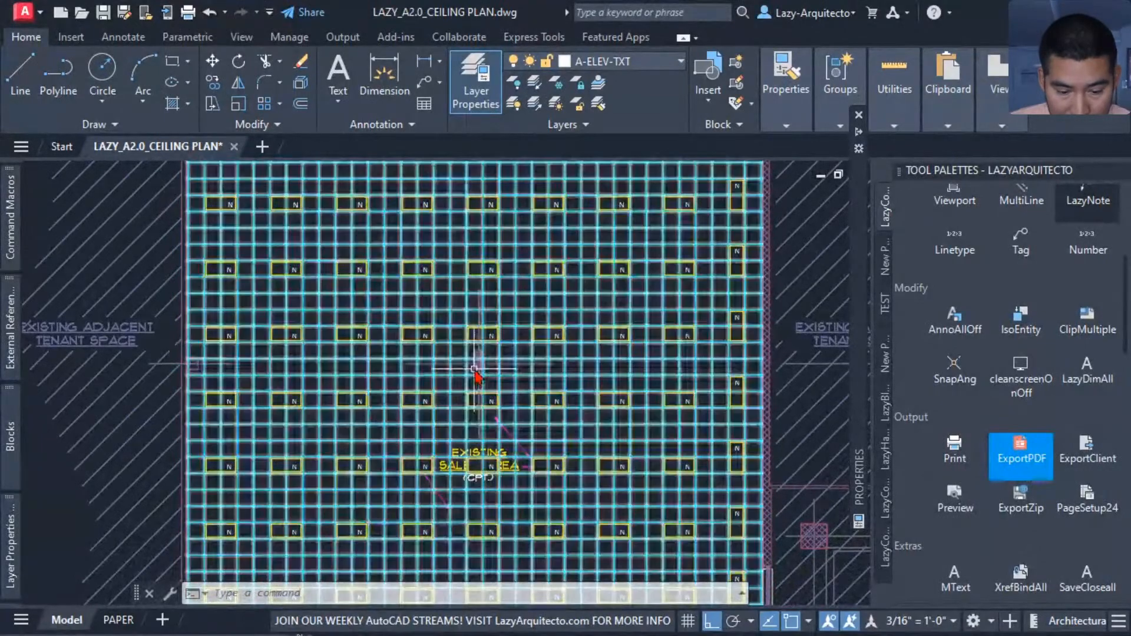
middle_drag(476, 340, 574, 482)
middle_drag(551, 259, 610, 427)
scroll(641, 382, up, 3)
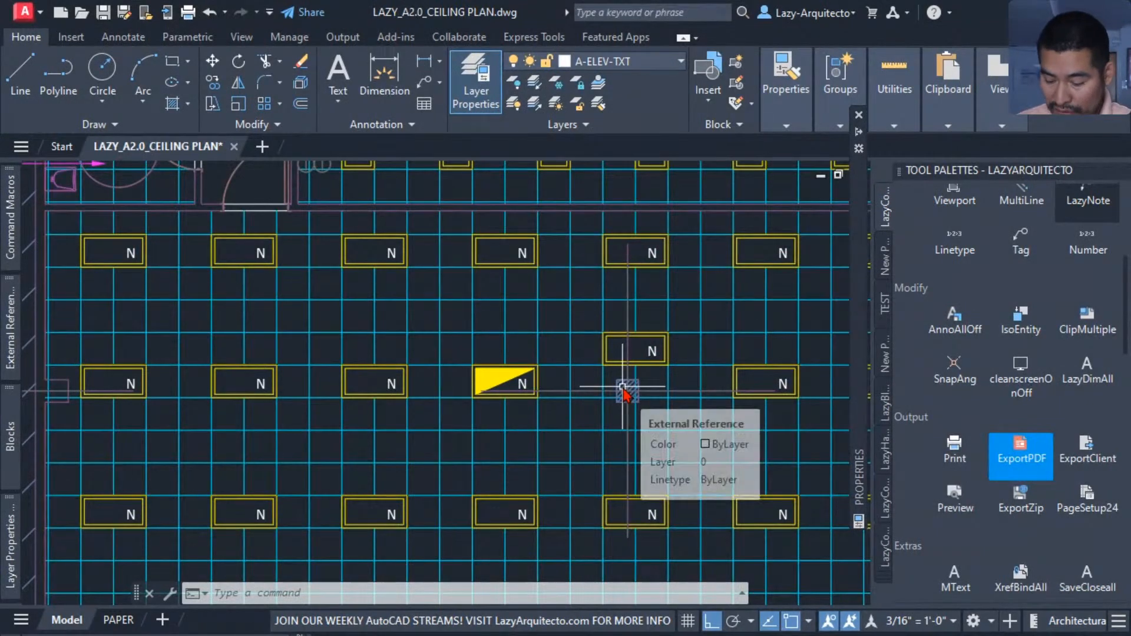
Step: Undo the lazyALLon macro run on the ceiling plan
scroll(620, 408, down, 3)
key(ctrl+z)
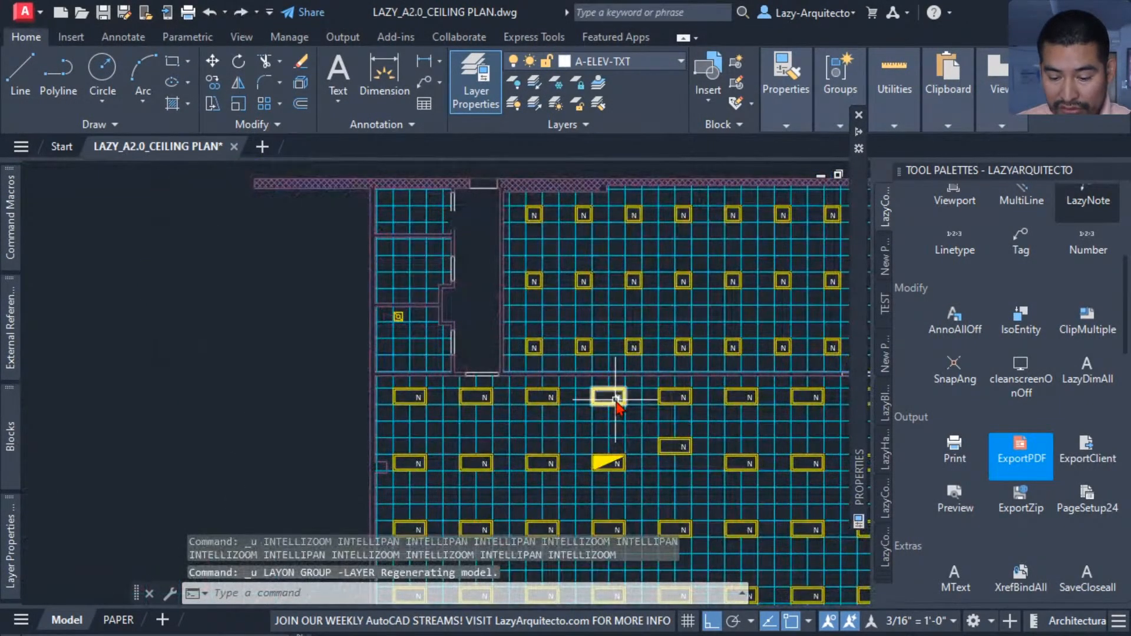
middle_drag(610, 401, 557, 437)
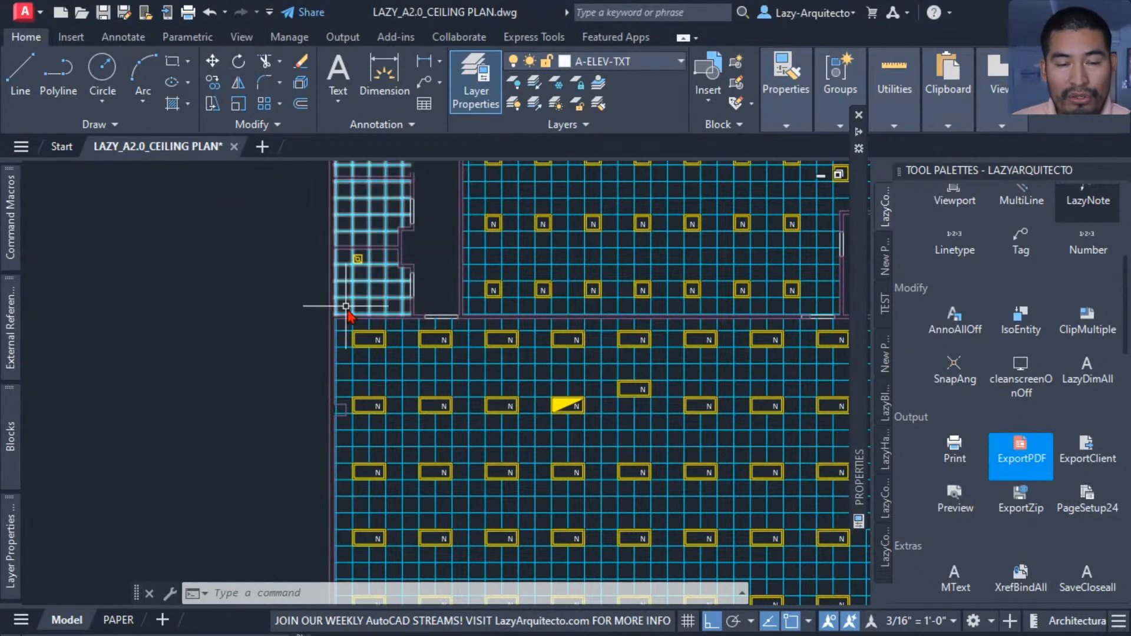
Step: Open LAZY_A1.0_FLOOR PLAN.dwg, accepting the proxy information notice, and bring the whole floor plan into view
scroll(347, 321, down, 4)
scroll(350, 324, down, 3)
middle_drag(432, 287, 466, 295)
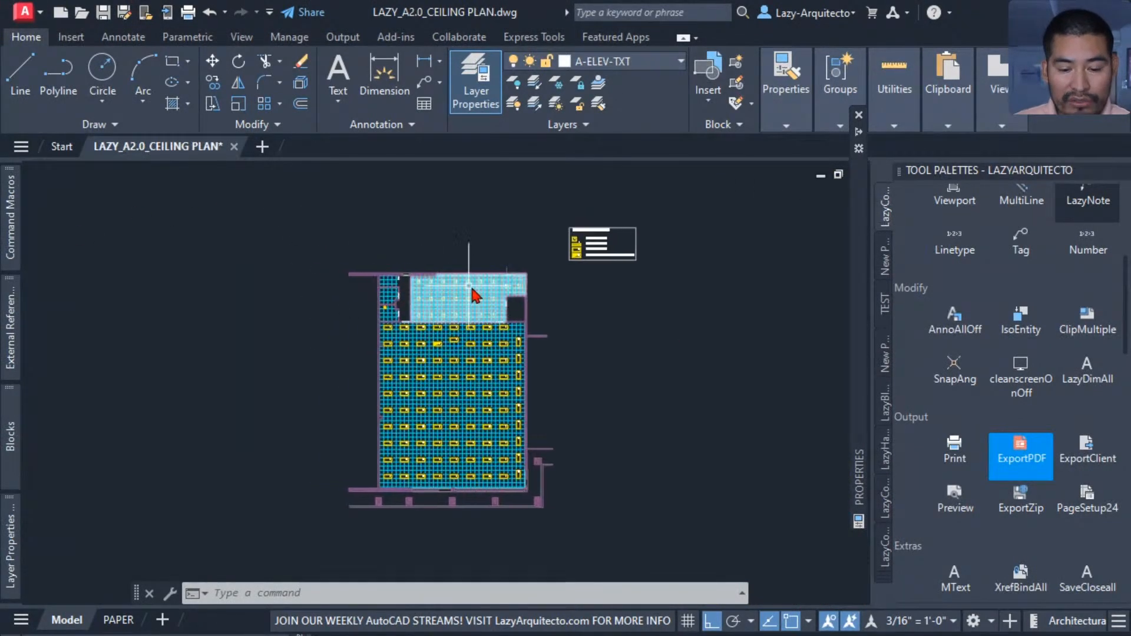
scroll(491, 294, up, 3)
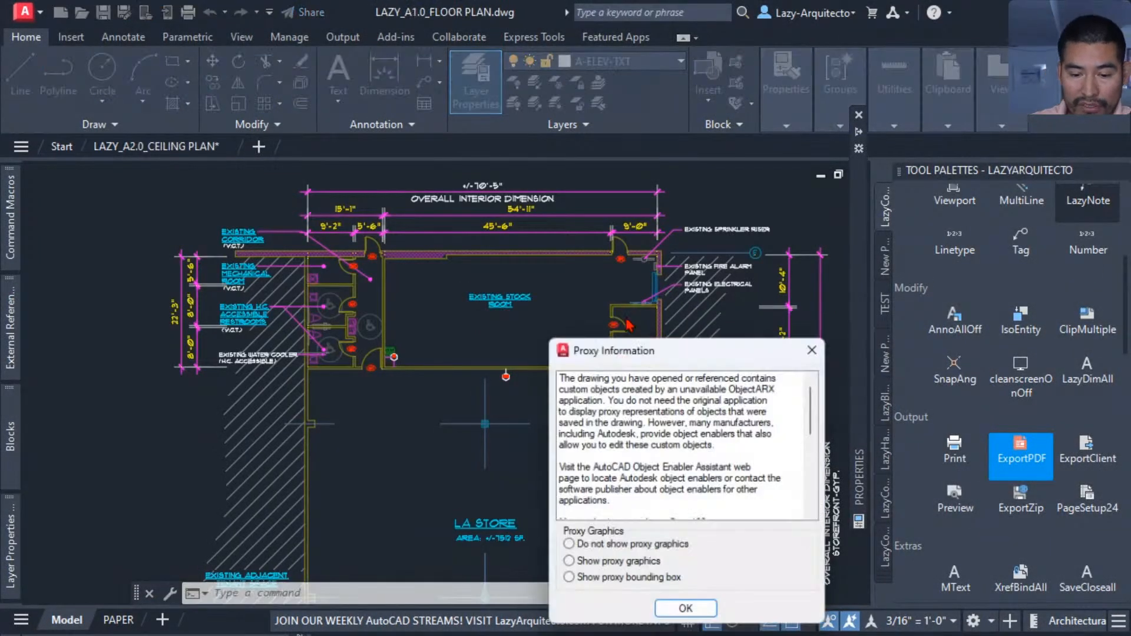
key(Return)
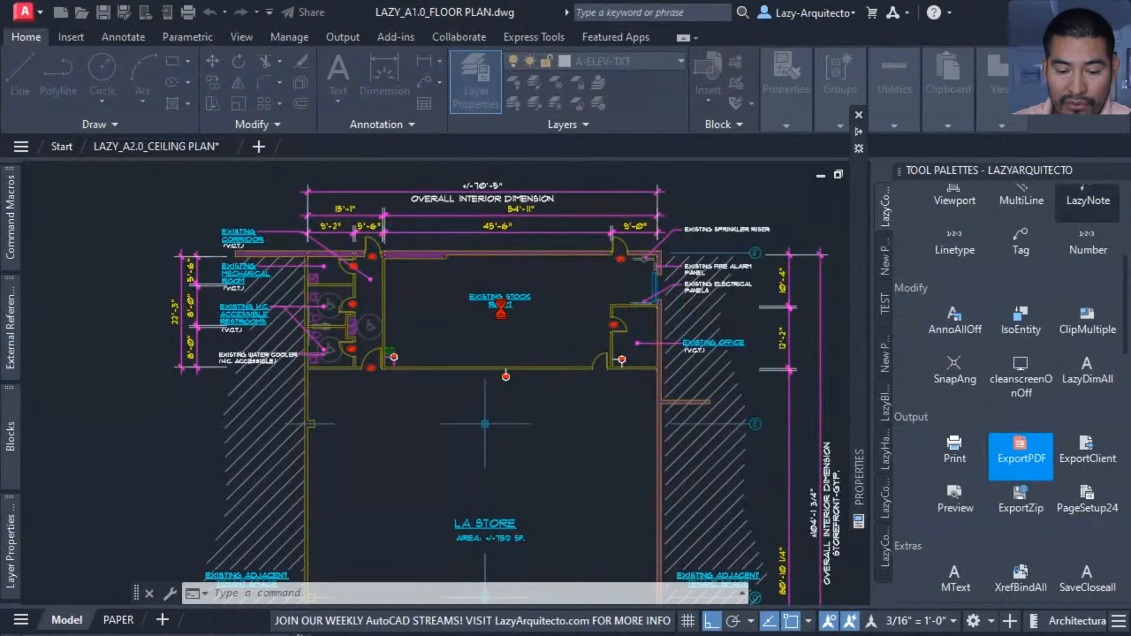
middle_click(447, 343)
middle_click(446, 343)
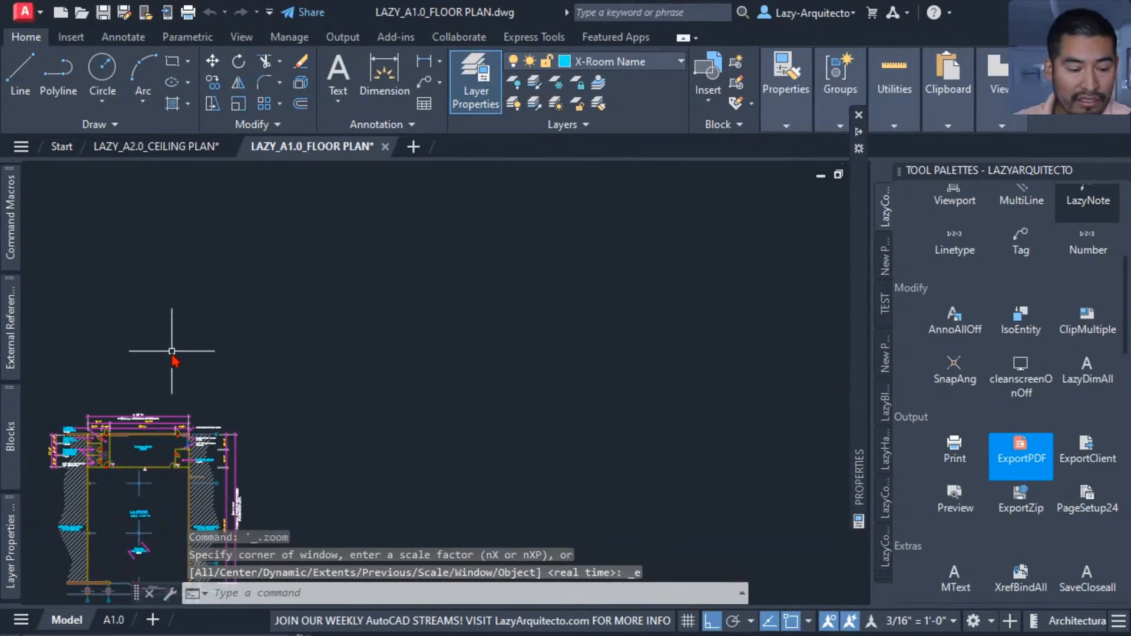
middle_drag(178, 367, 517, 251)
scroll(423, 317, down, 3)
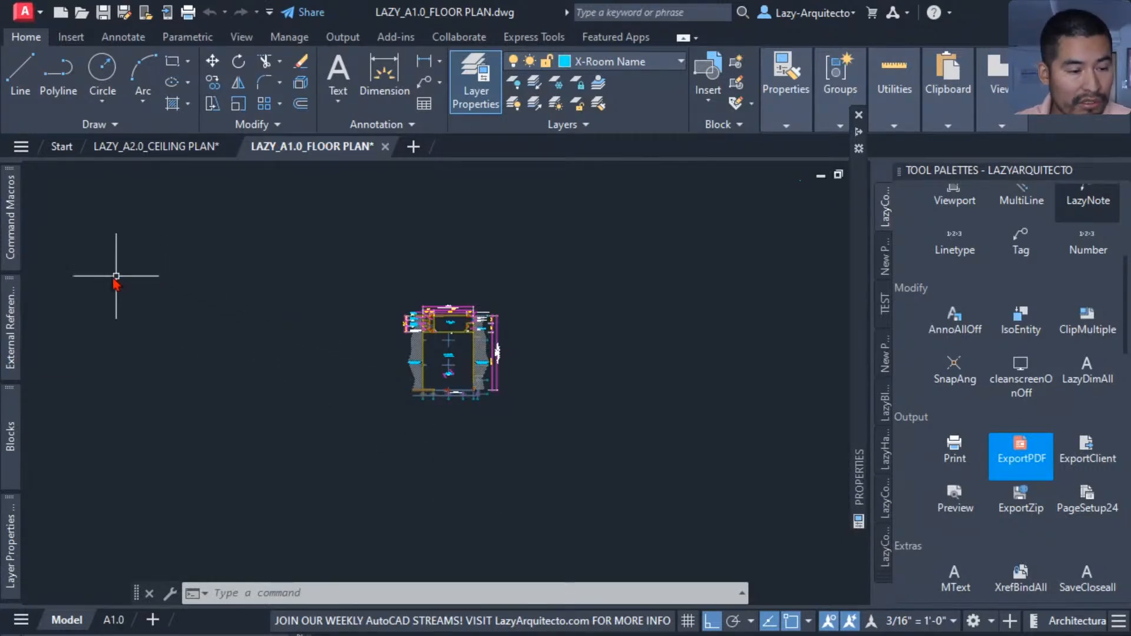
Step: Open the saved lazyALLon macro for editing and append pdmode; to the end of its macro text
mouse_move(23, 248)
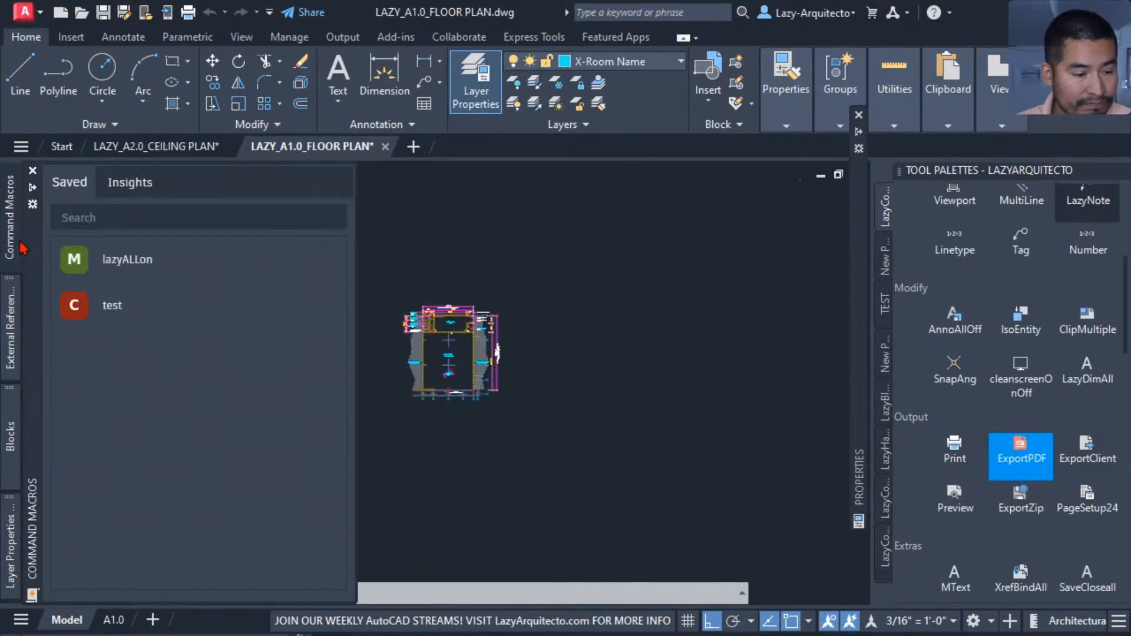
right_click(139, 257)
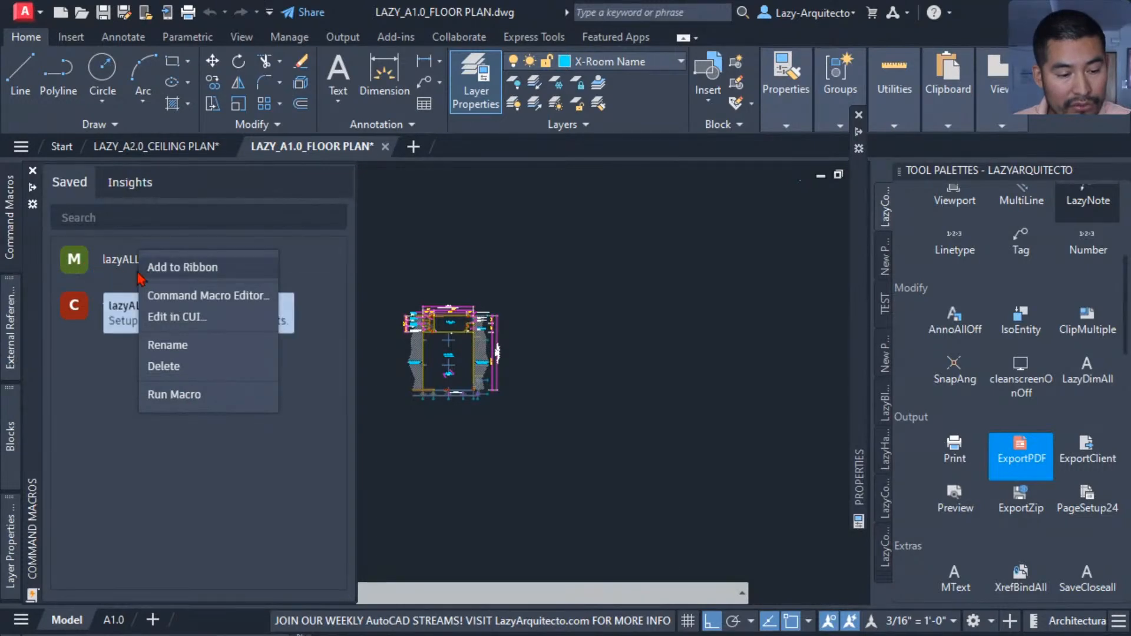
click(188, 296)
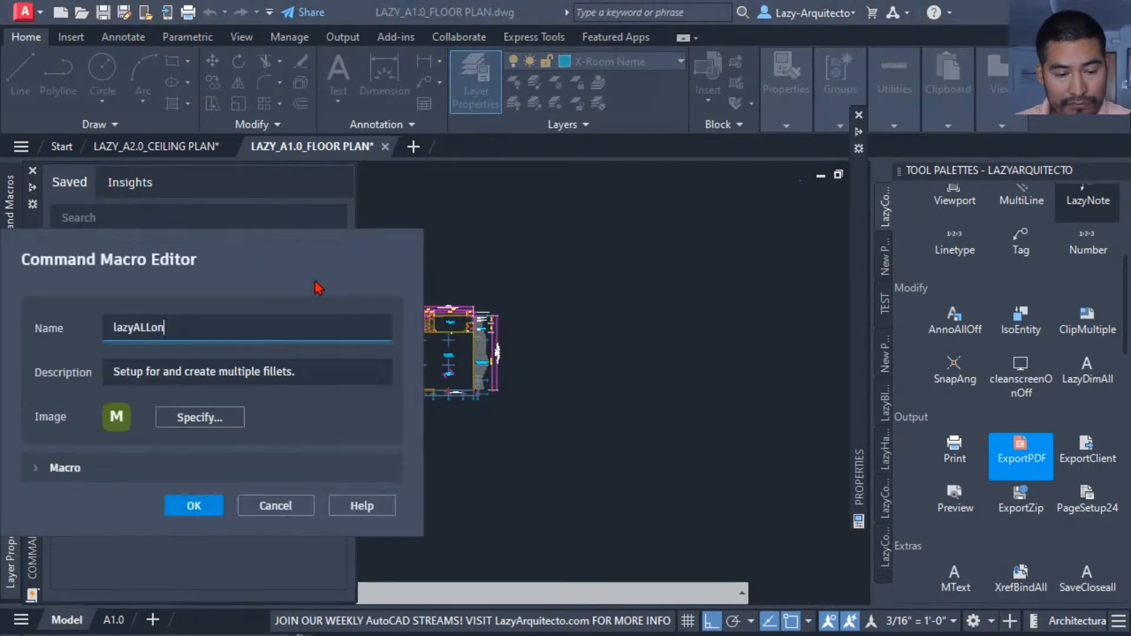
drag(245, 245, 529, 214)
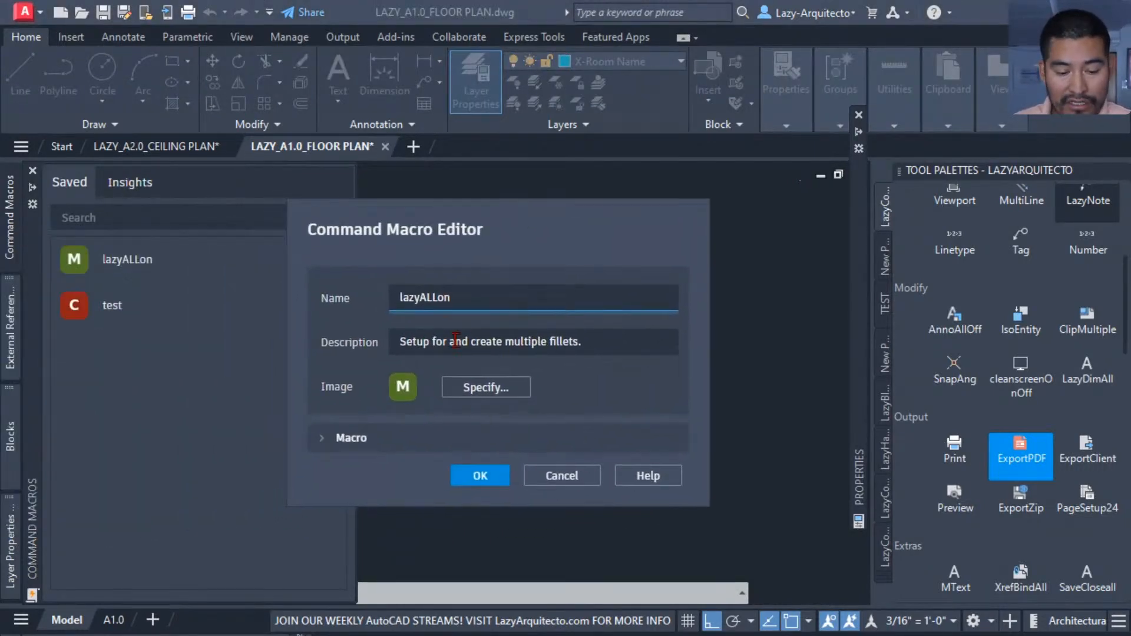
click(391, 438)
click(464, 471)
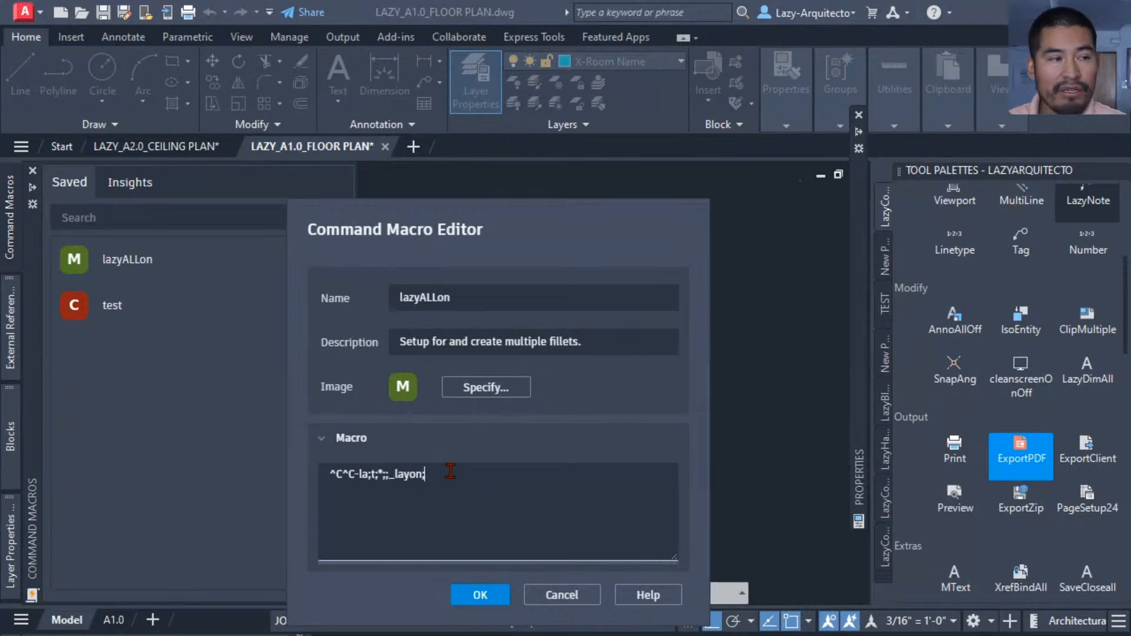
text(pdmode)
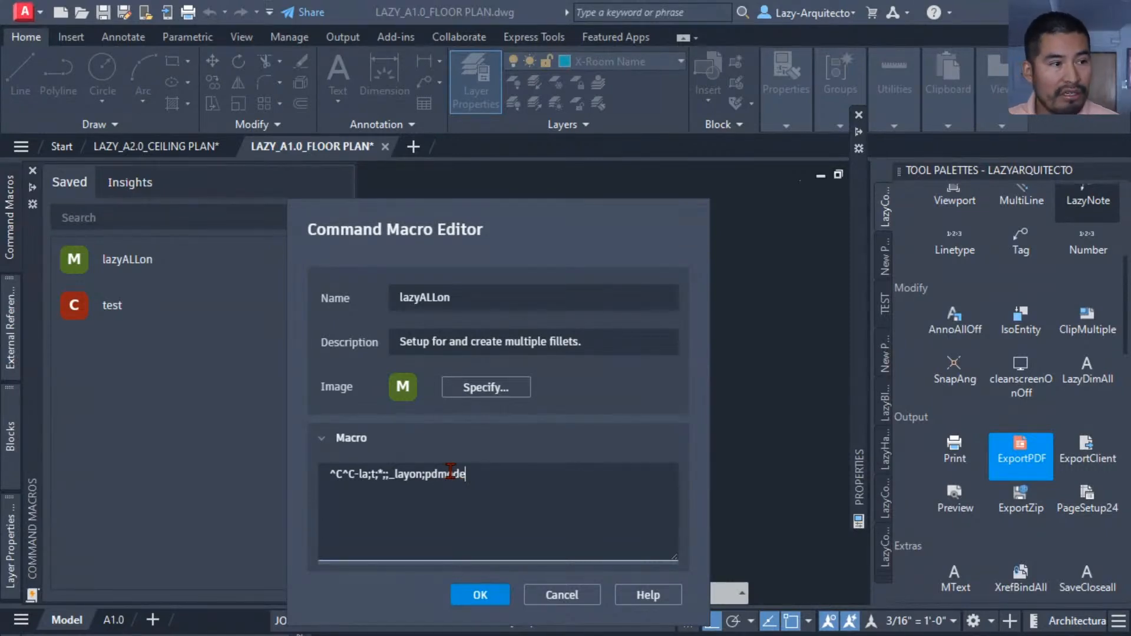
text(;)
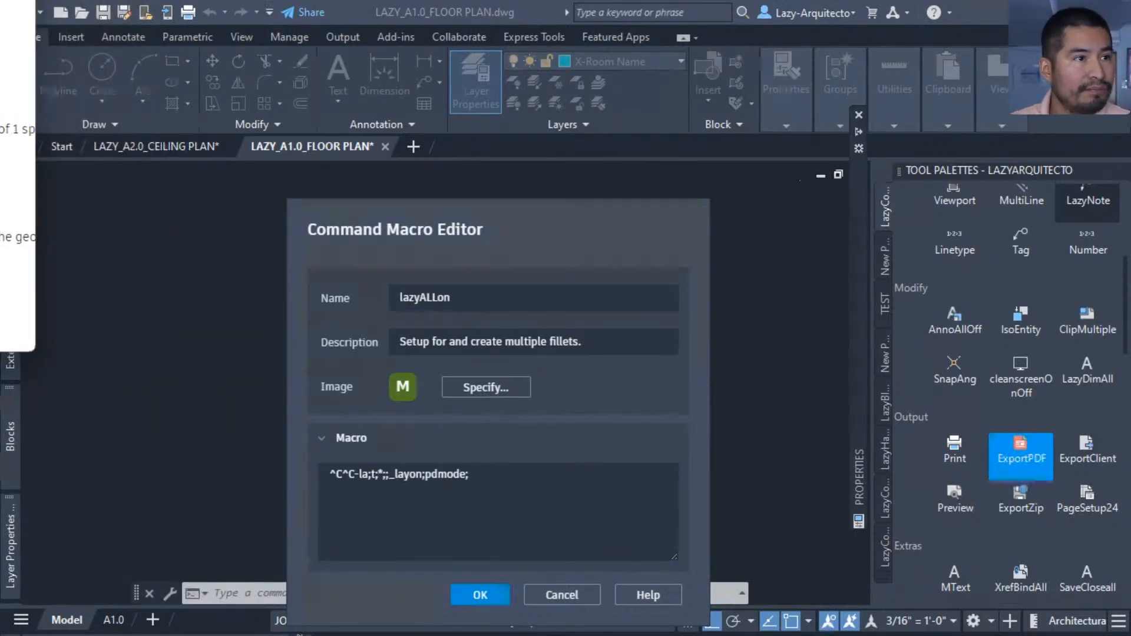
Step: Consult the PDMODE system variable help page in the browser for the available point display values
drag(12, 194, 492, 3)
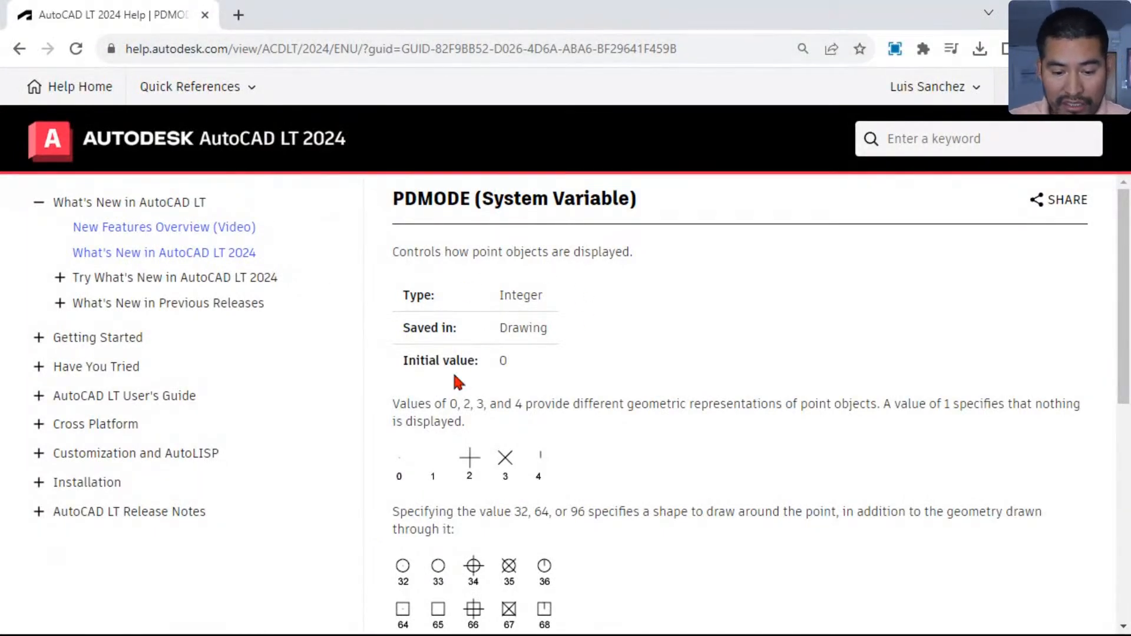
drag(393, 200, 472, 199)
click(551, 222)
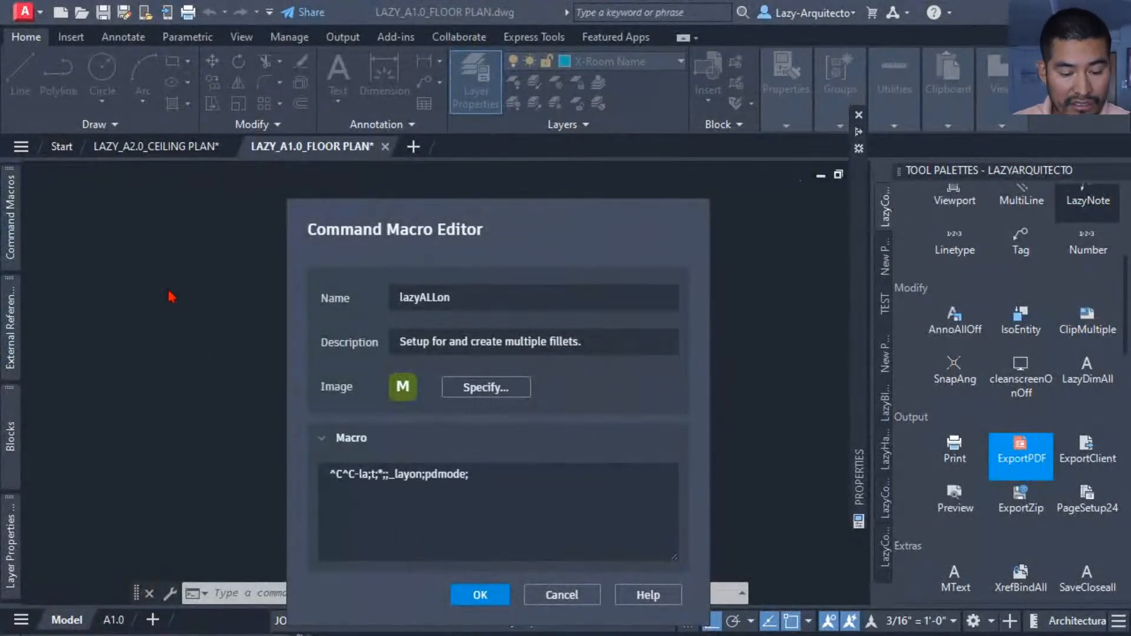
Step: Add the value 3; after pdmode; in the lazyALLon macro text
click(483, 472)
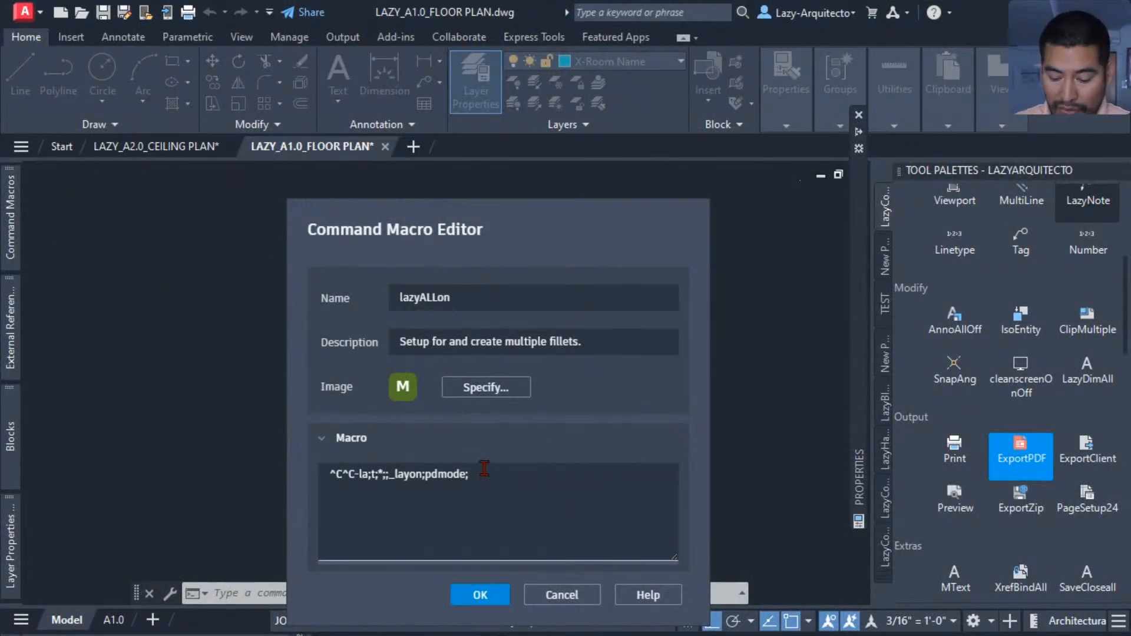
text(3)
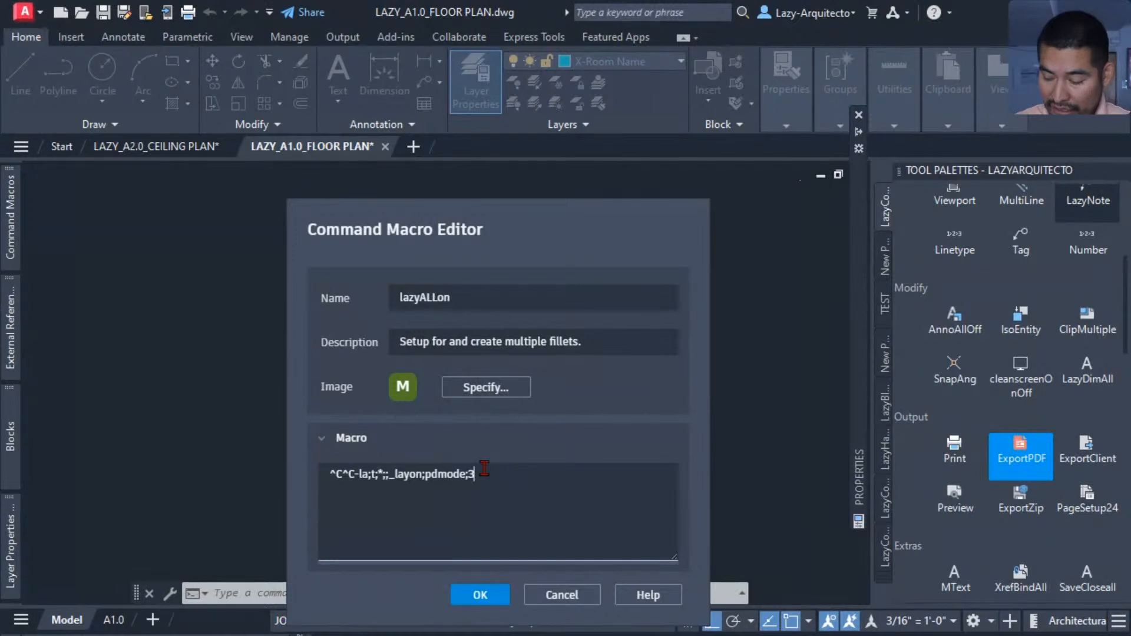
text(;)
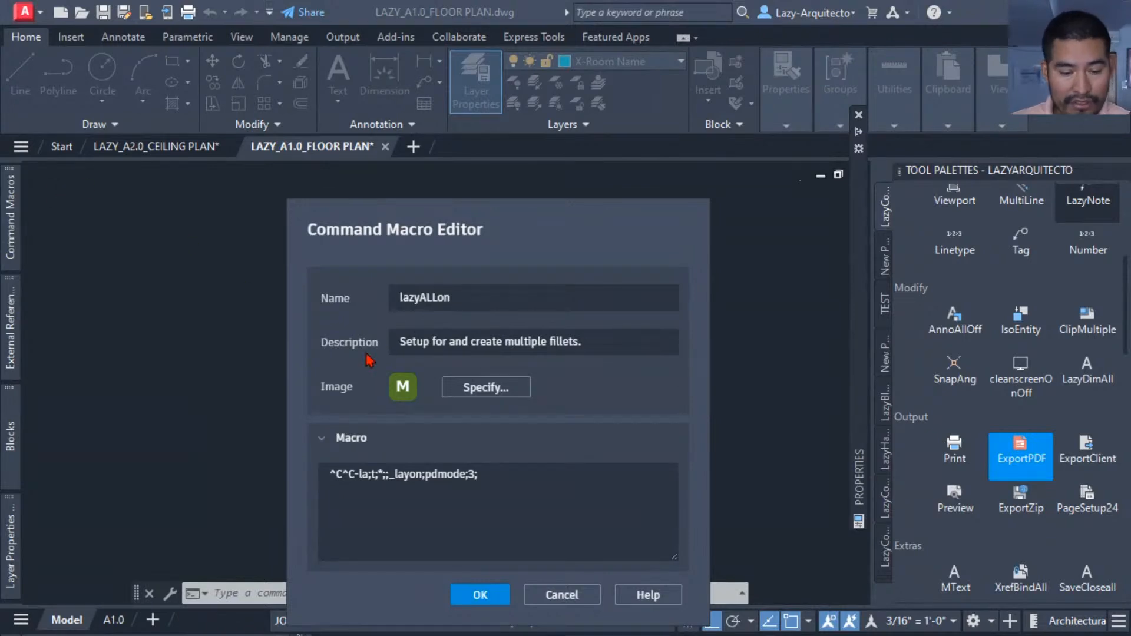
Step: Append pdsize;3; to the lazyALLon macro text and save the macro
click(524, 466)
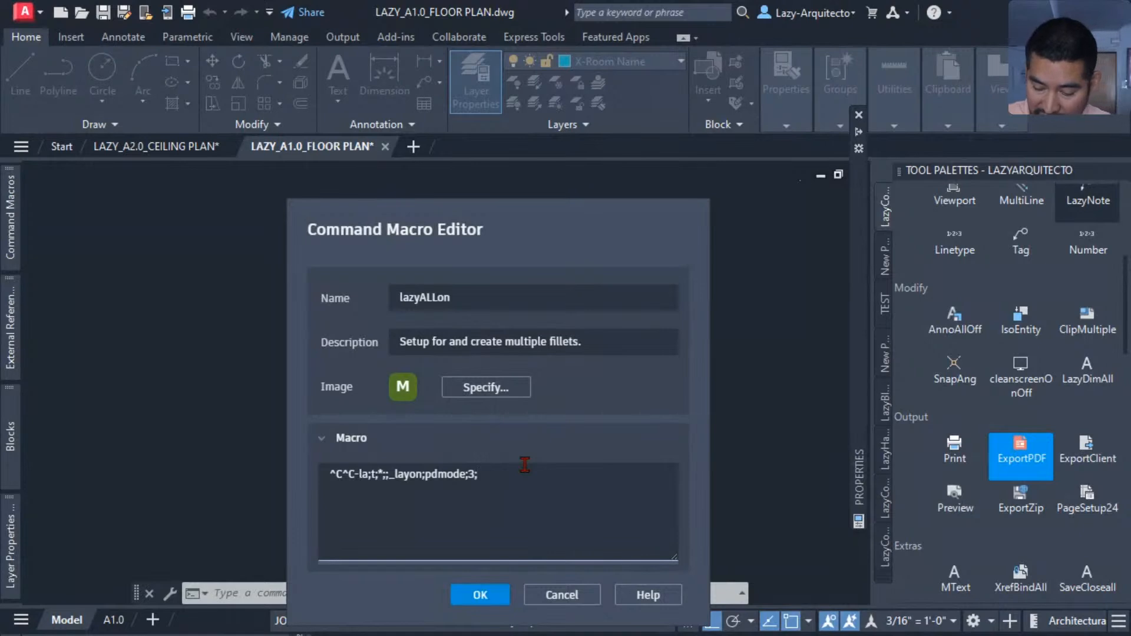
text(pdsize)
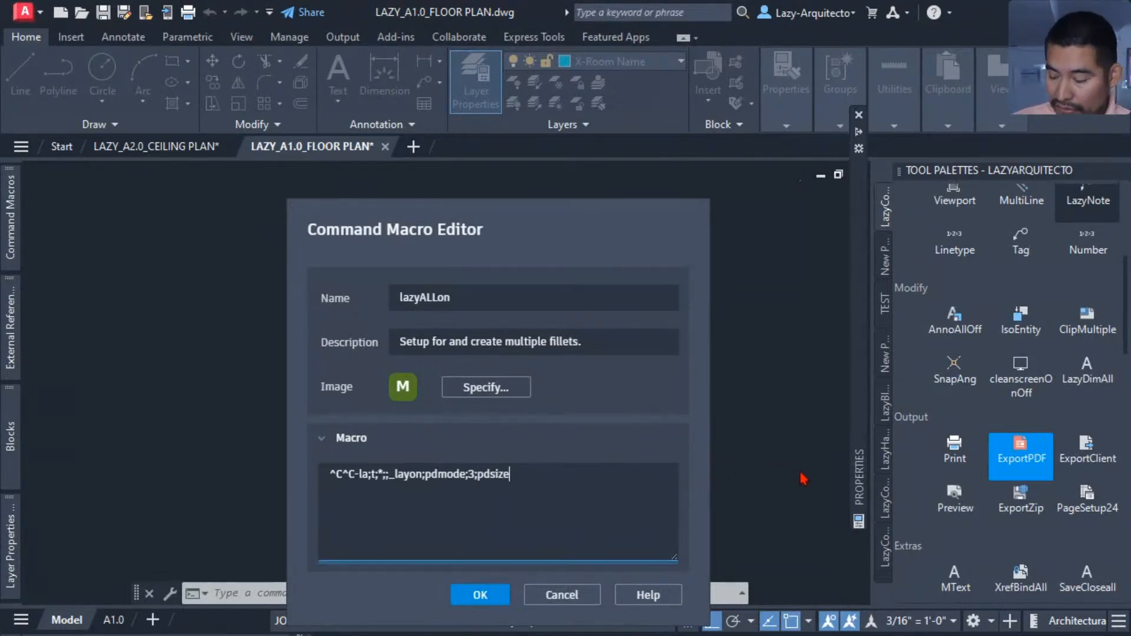
text(;)
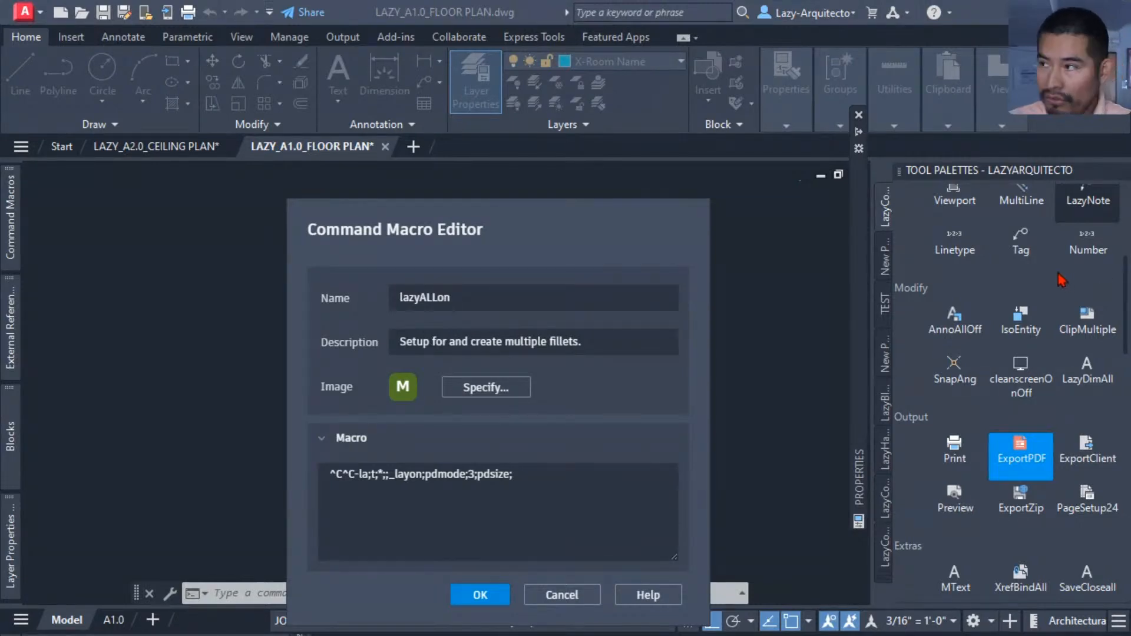
click(531, 474)
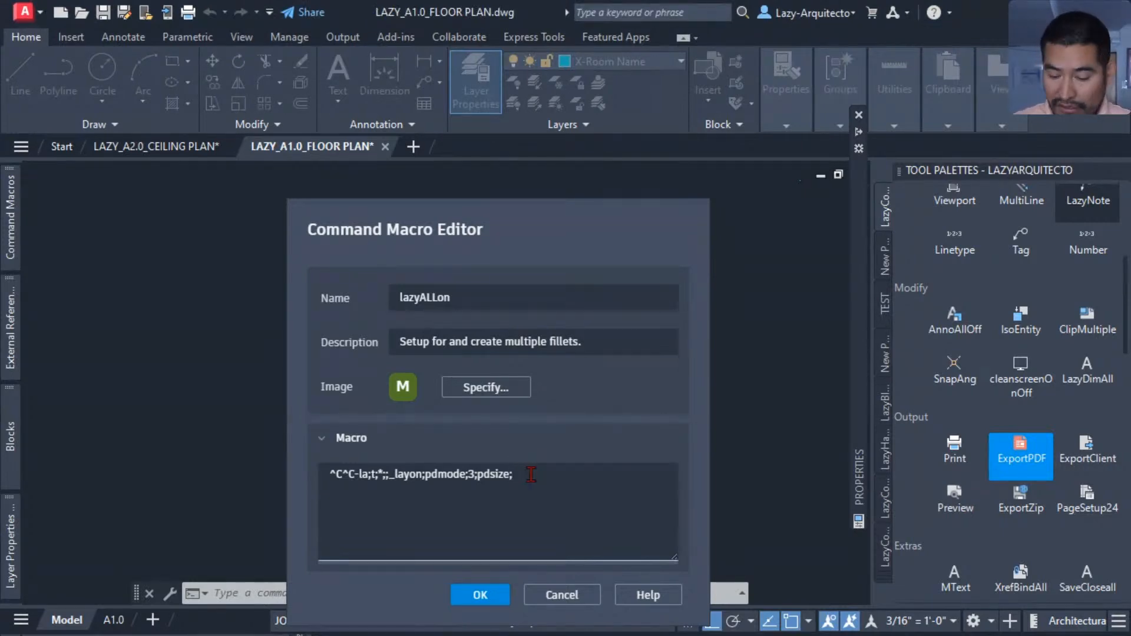
text(3)
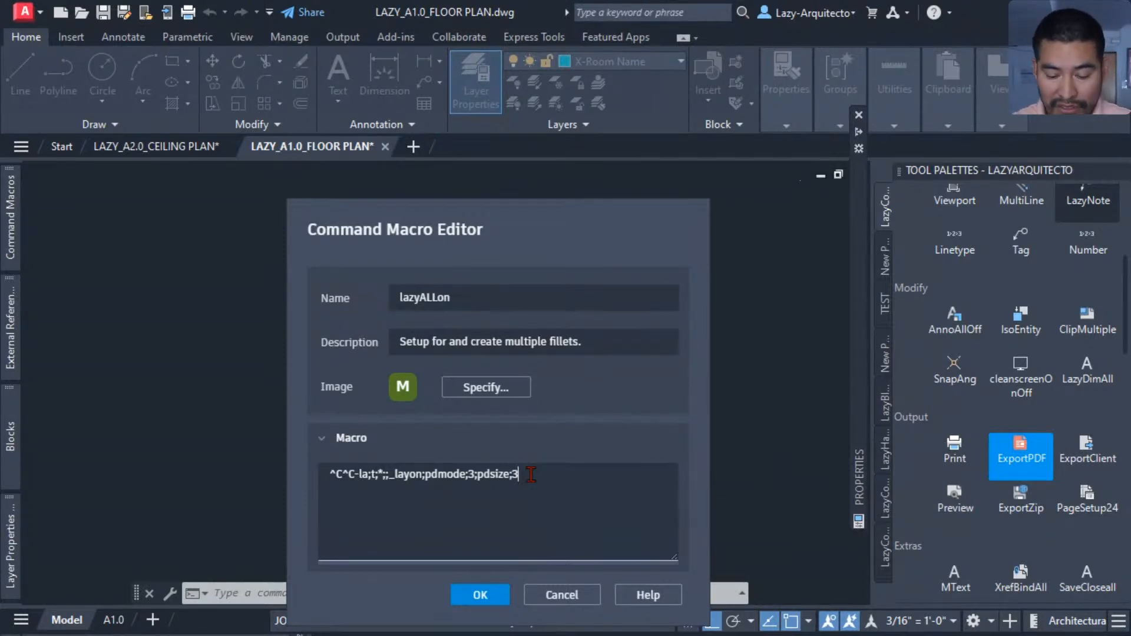
text(;)
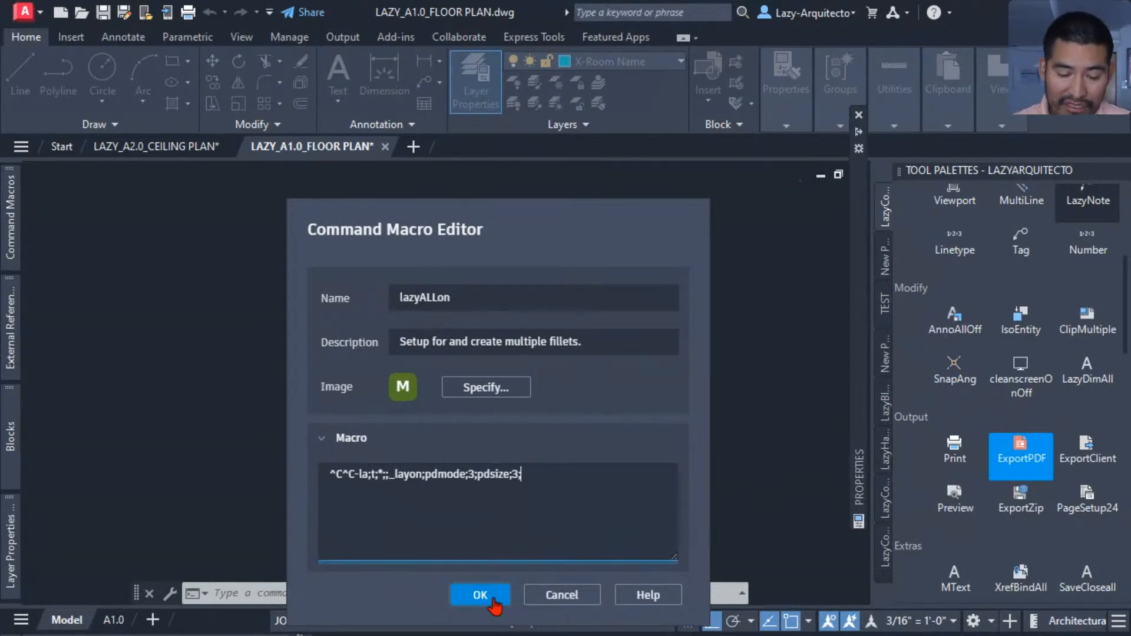
click(495, 601)
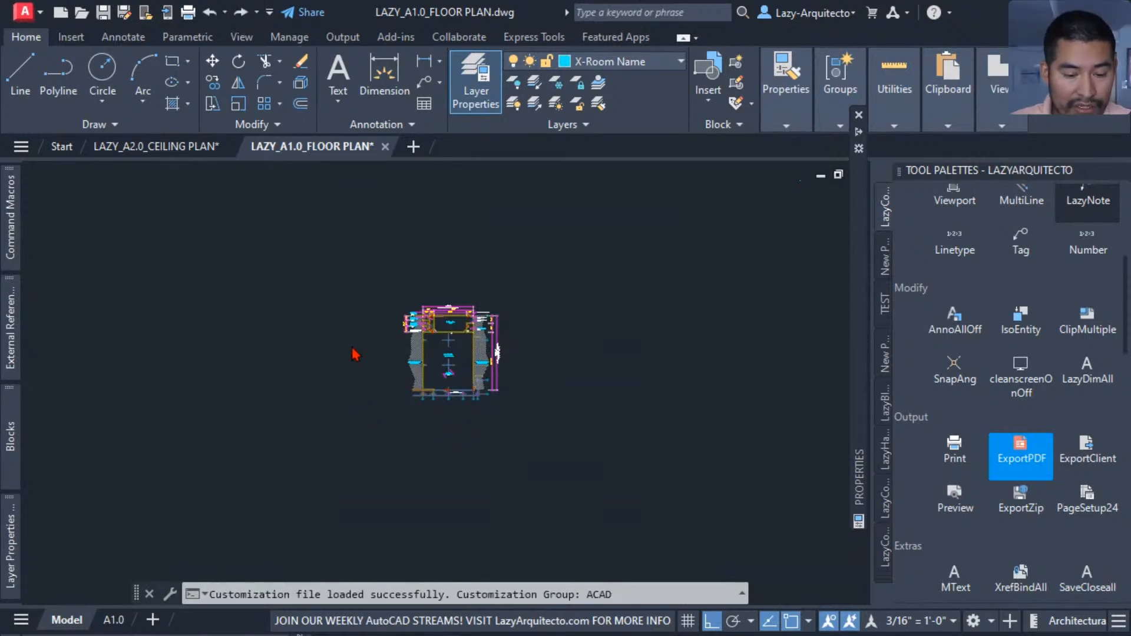
Step: Run the updated lazyALLon macro on the floor plan drawing
click(334, 319)
click(335, 316)
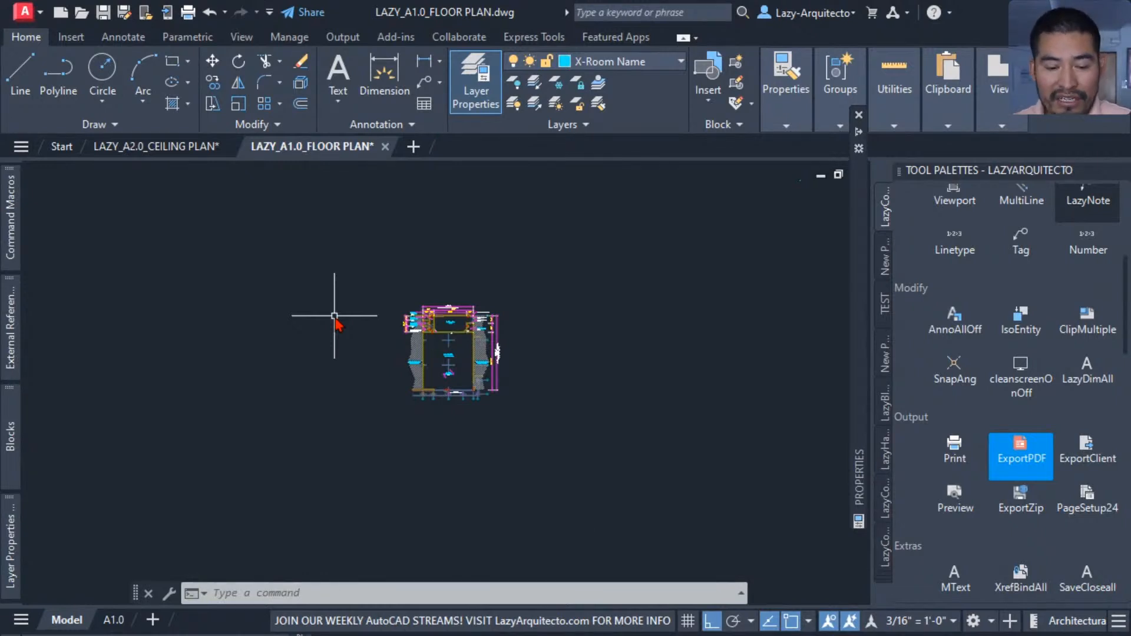
mouse_move(9, 215)
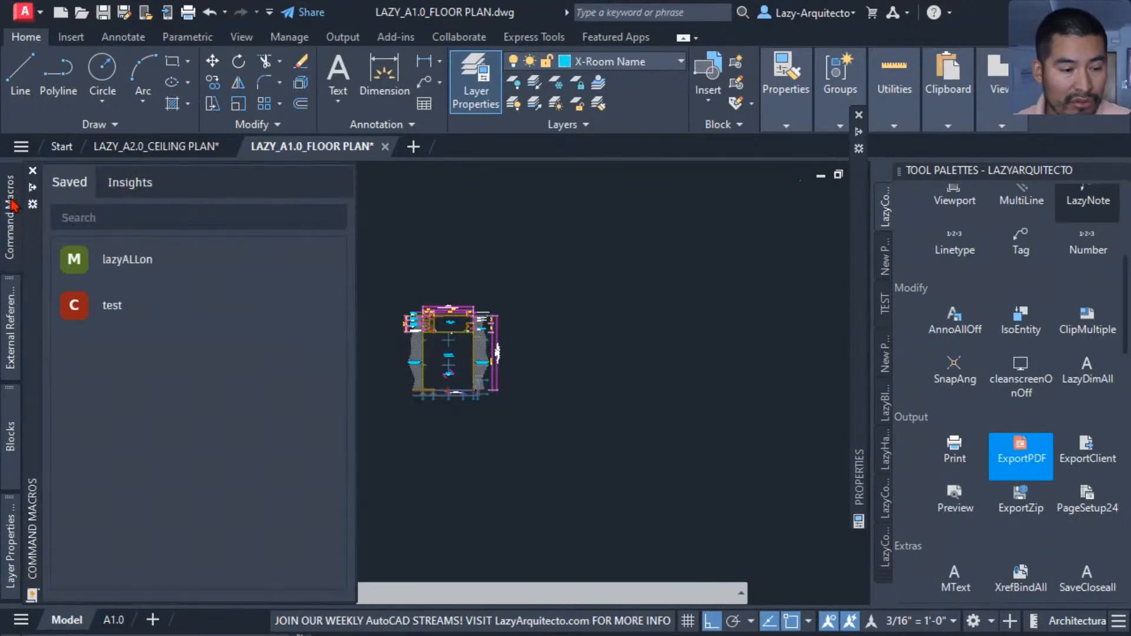
click(143, 270)
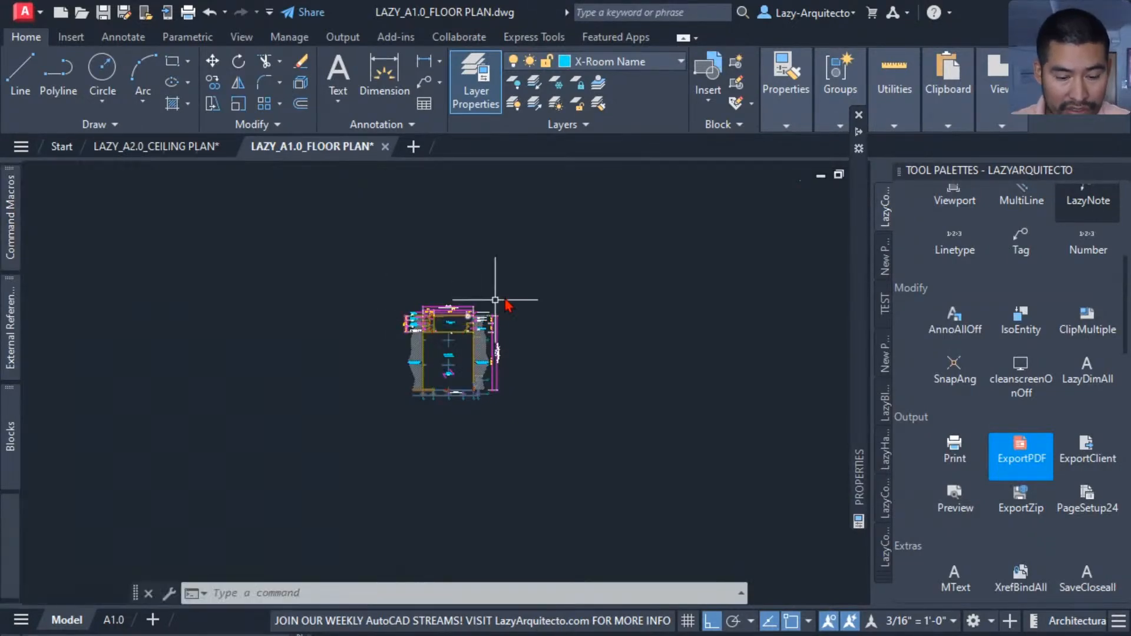
Step: Examine the stray point marker away from the floor plan, close up and with the whole plan in view
scroll(542, 274, up, 2)
middle_drag(631, 273, 450, 379)
scroll(517, 348, down, 3)
middle_drag(638, 316, 626, 323)
scroll(695, 267, up, 4)
scroll(739, 241, up, 2)
scroll(739, 241, up, 2)
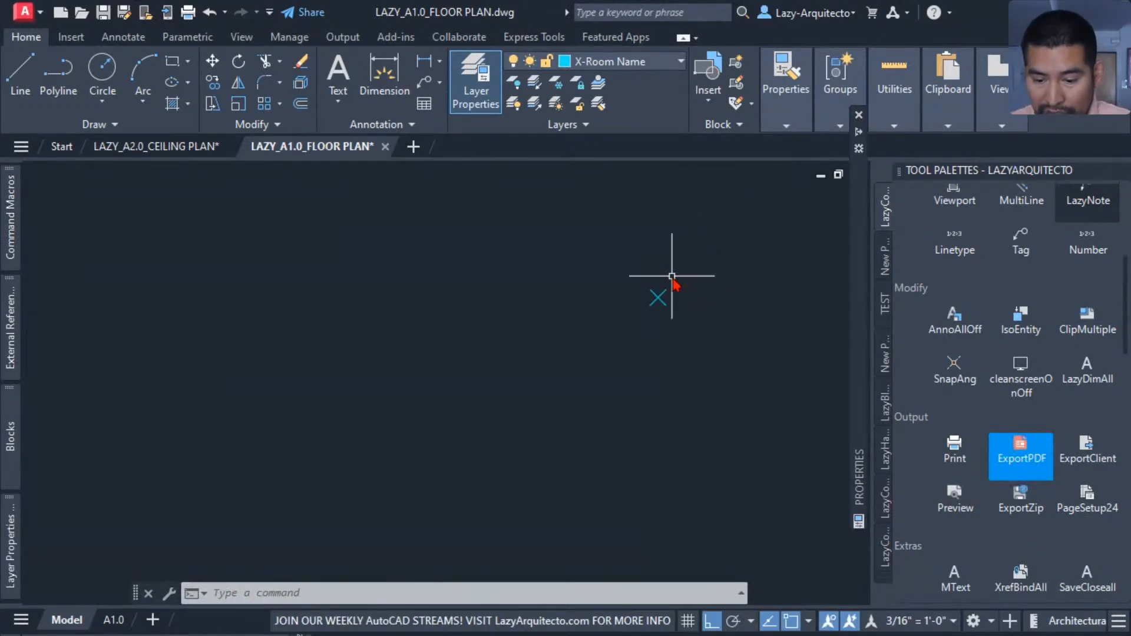
scroll(660, 306, up, 3)
scroll(660, 306, down, 5)
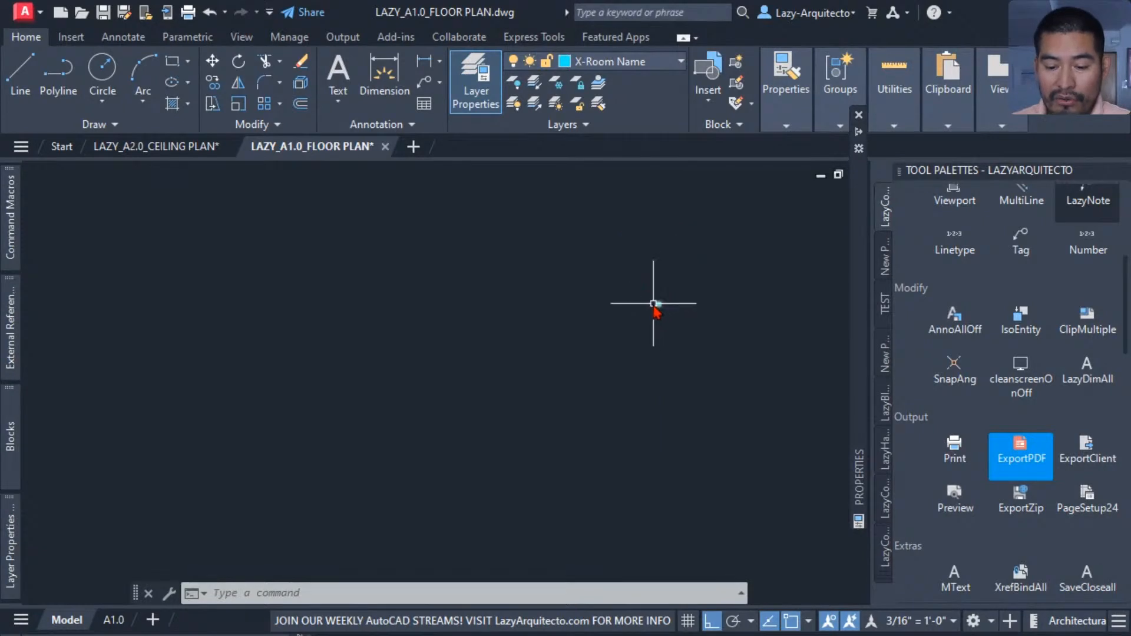
middle_drag(453, 382, 744, 203)
scroll(609, 243, down, 2)
middle_drag(609, 243, 616, 280)
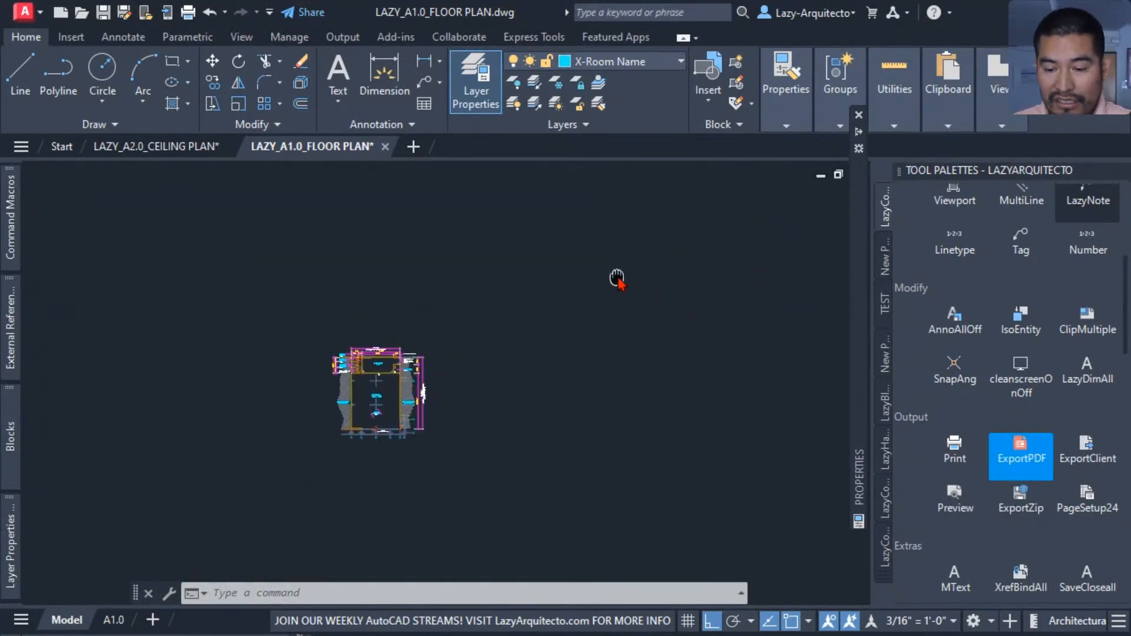
scroll(720, 224, up, 8)
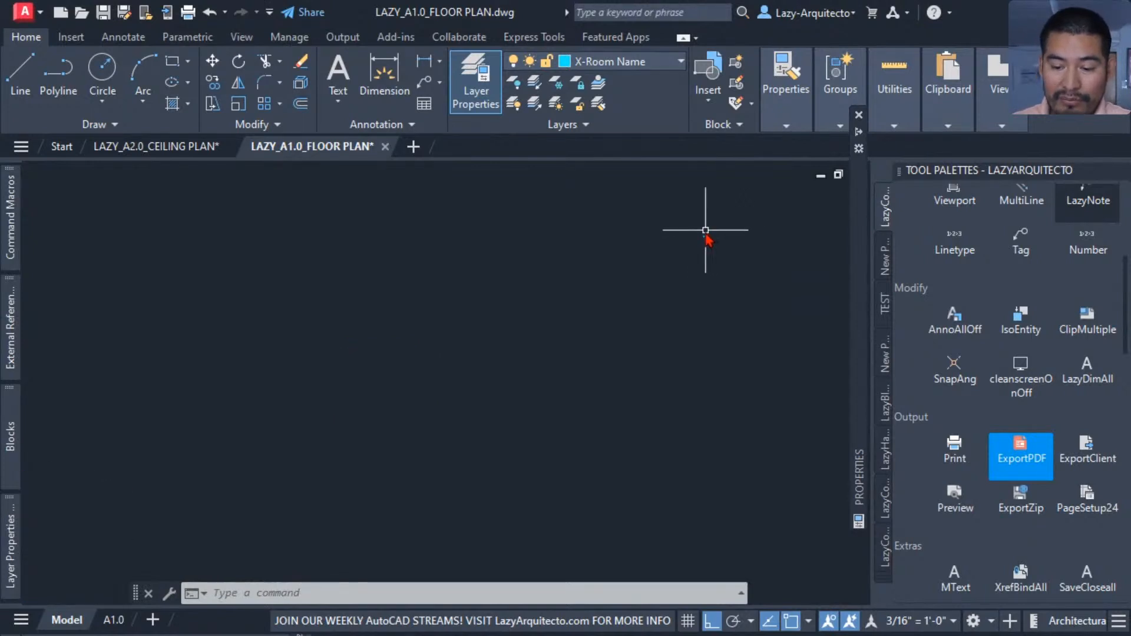
scroll(694, 267, down, 3)
scroll(597, 261, down, 4)
scroll(597, 260, down, 2)
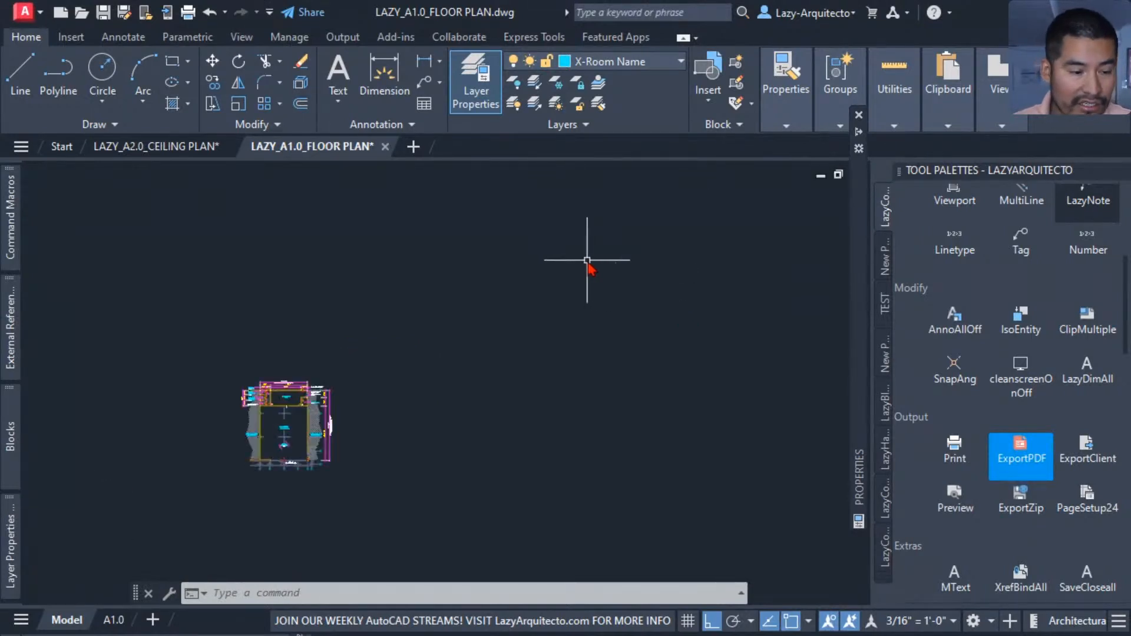
middle_drag(376, 313, 450, 318)
Step: Edit the lazyALLon macro to set its pdsize value to 10 and save the macro
click(10, 198)
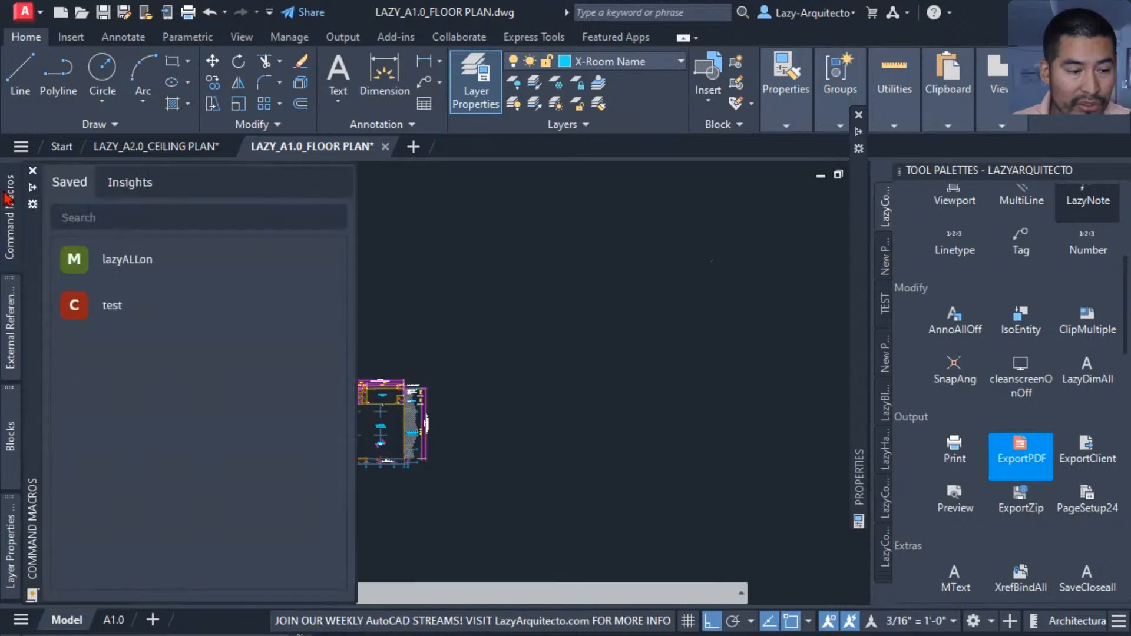
right_click(116, 259)
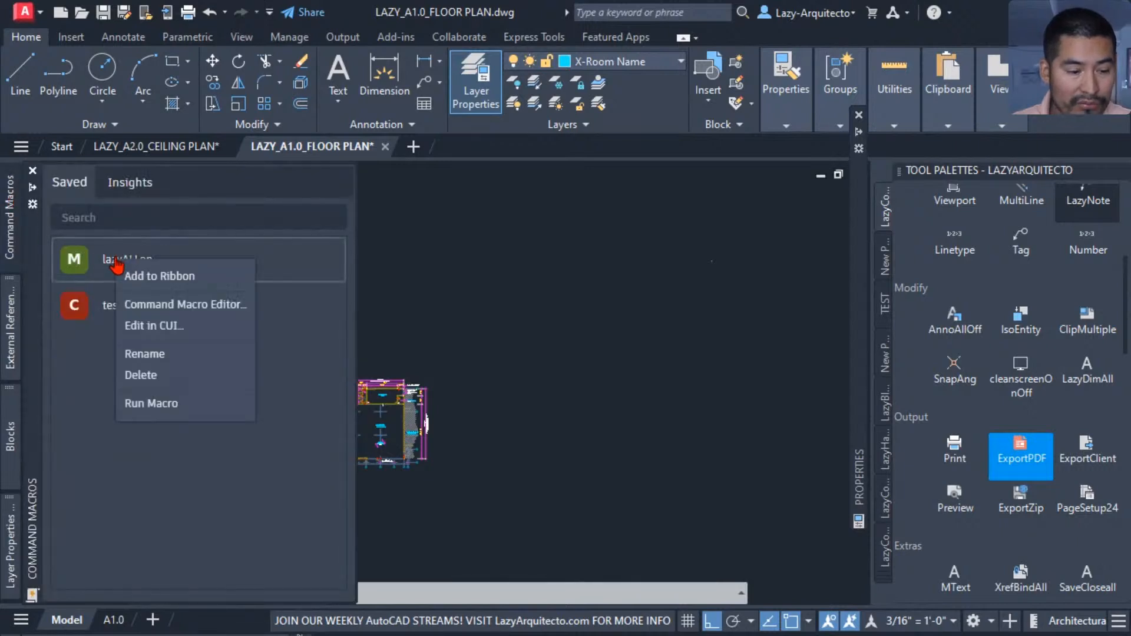
click(188, 305)
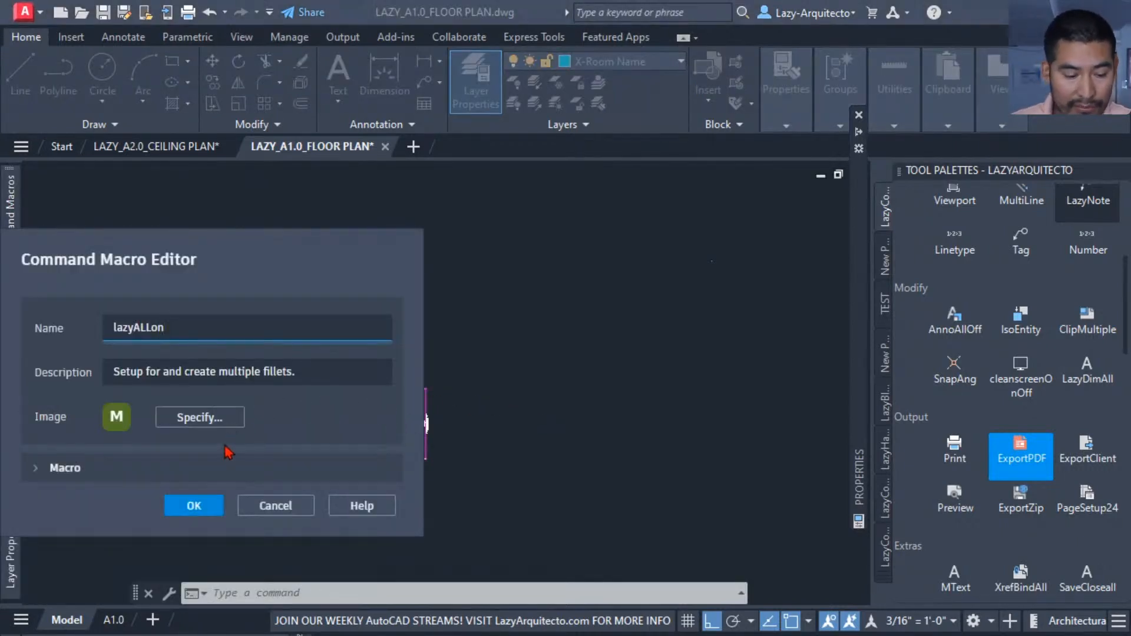
click(222, 472)
drag(287, 246, 508, 219)
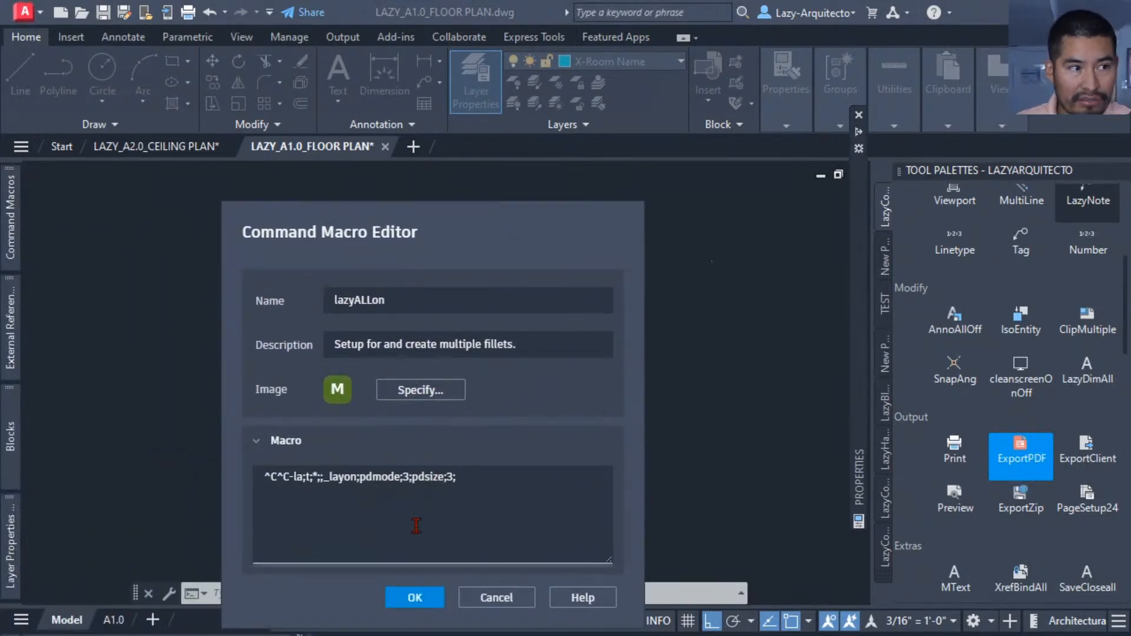
click(456, 476)
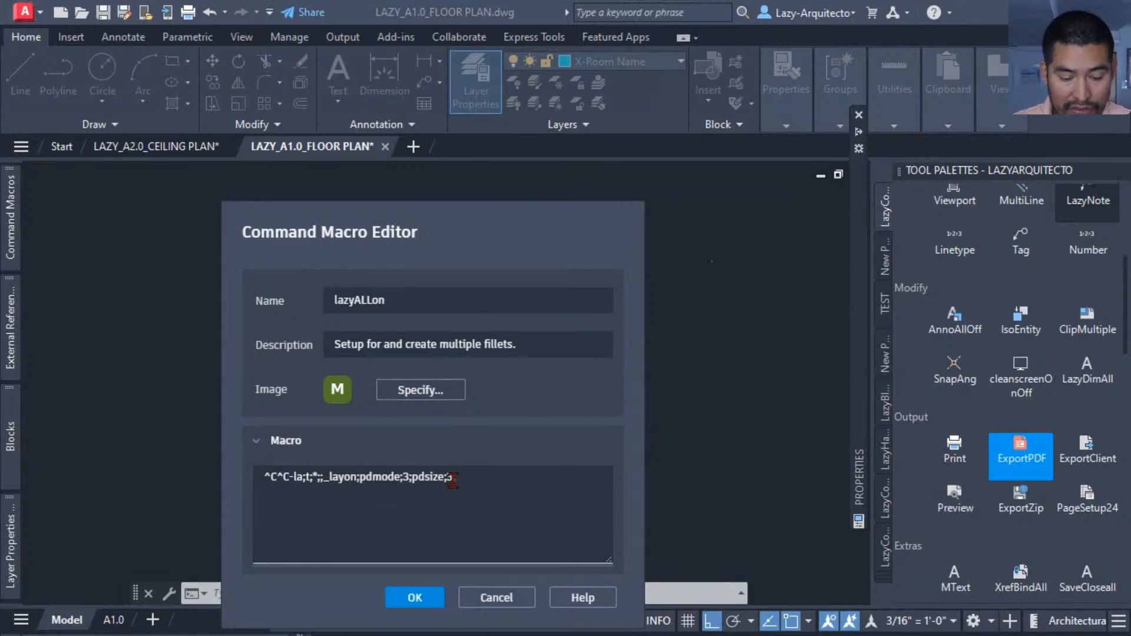
key(BackSpace)
key(BackSpace)
text(10;)
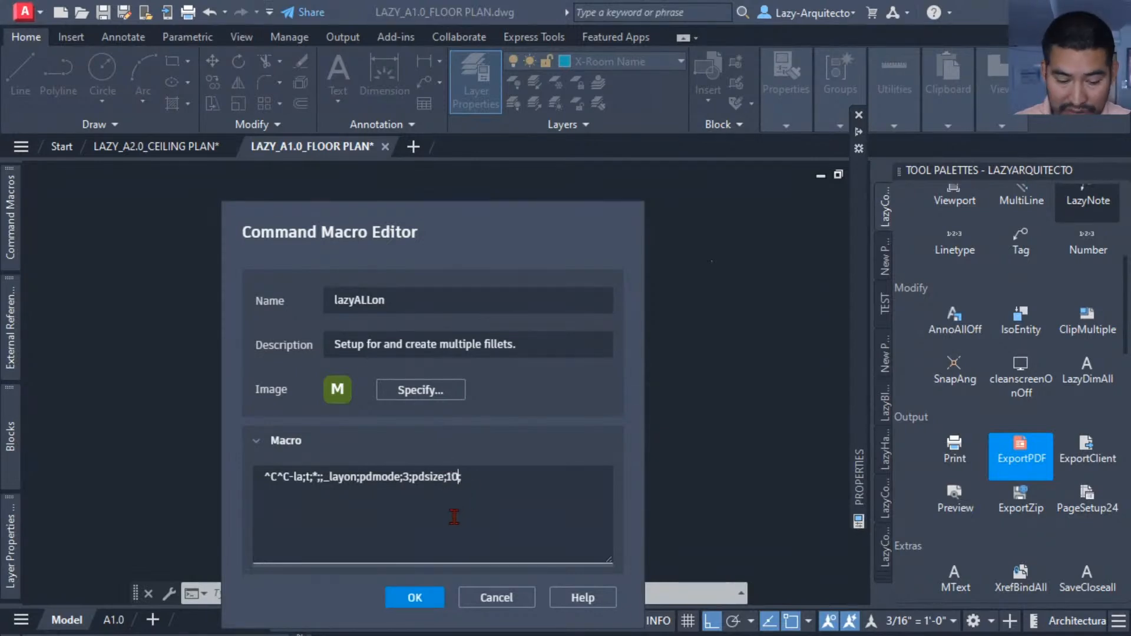
click(424, 597)
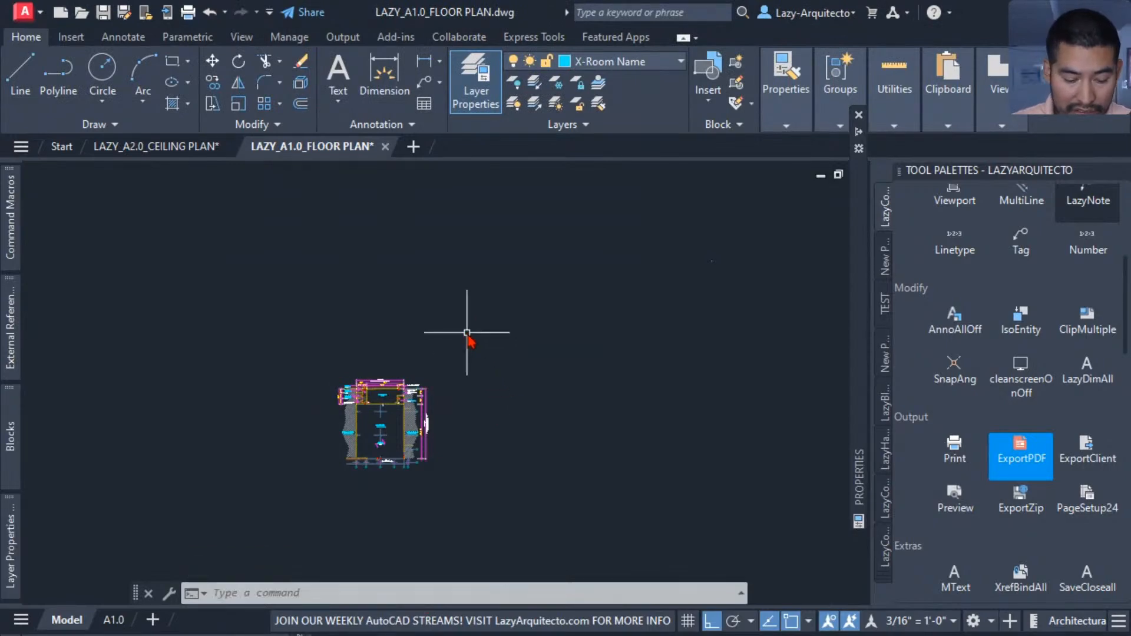
middle_drag(457, 333, 453, 337)
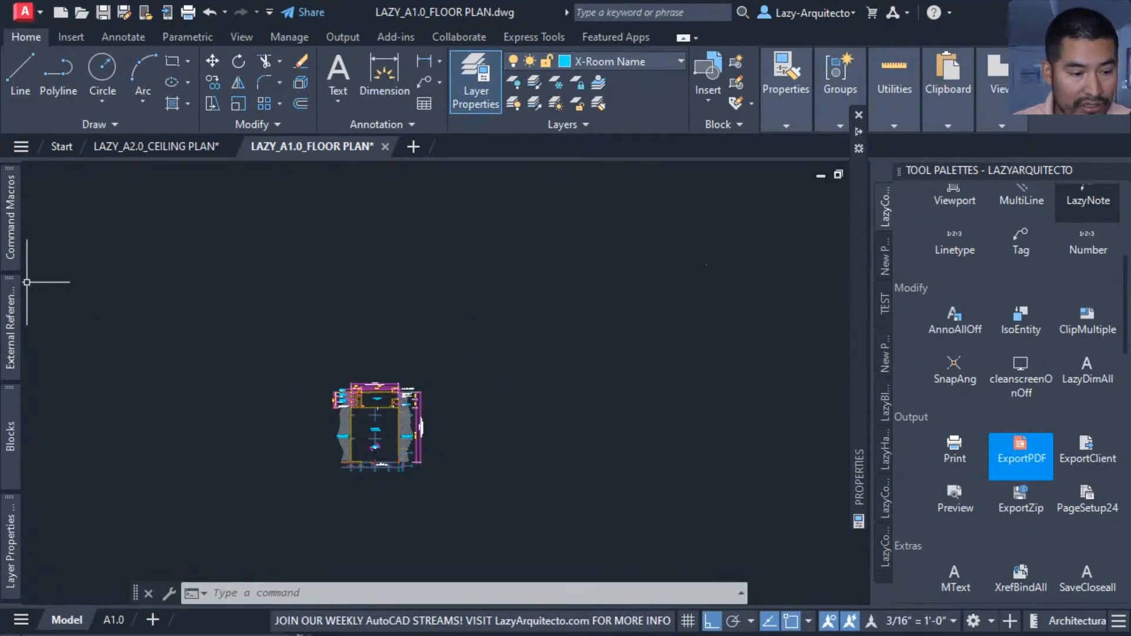
Step: Run the edited lazyALLon macro on the floor plan drawing and inspect the stray point marker away from the plan
mouse_move(12, 240)
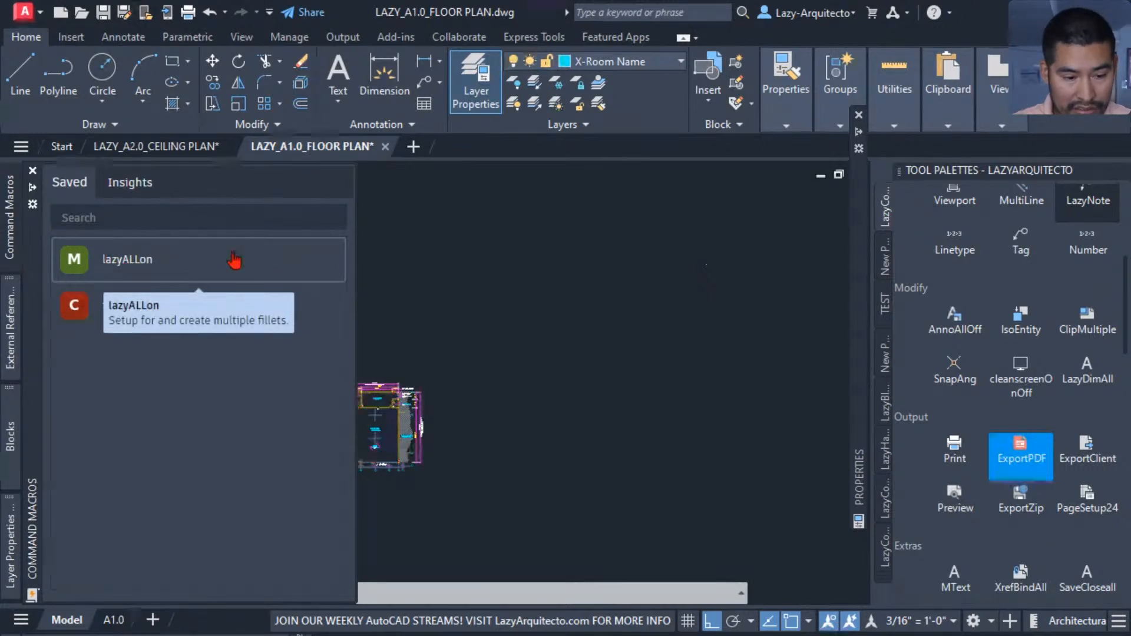
scroll(708, 272, up, 5)
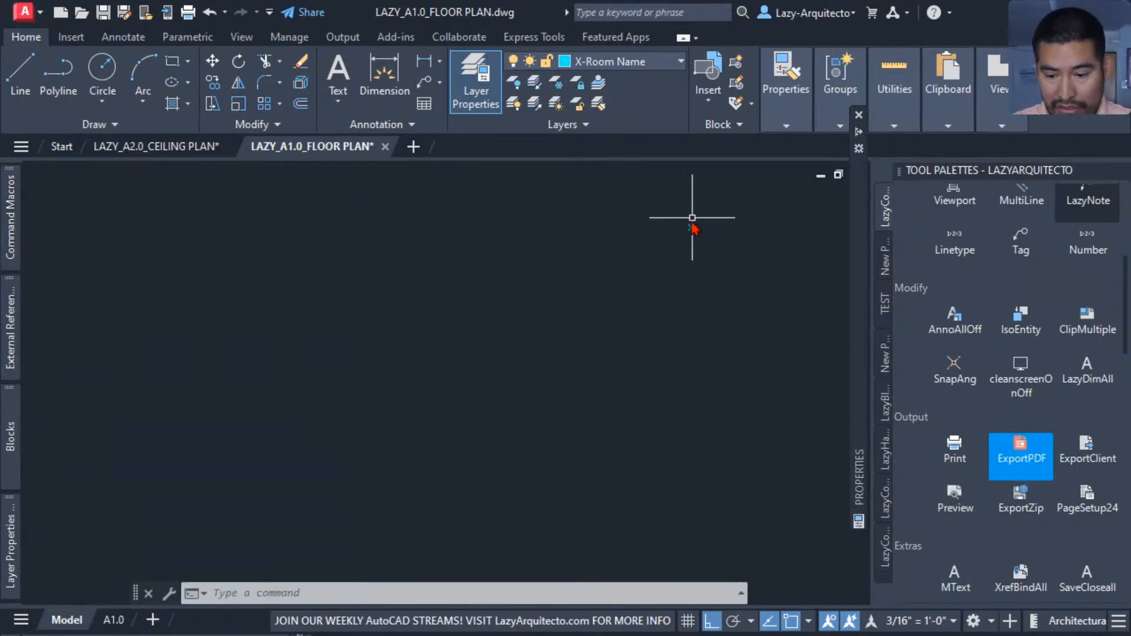
middle_drag(693, 218, 641, 256)
scroll(647, 266, up, 4)
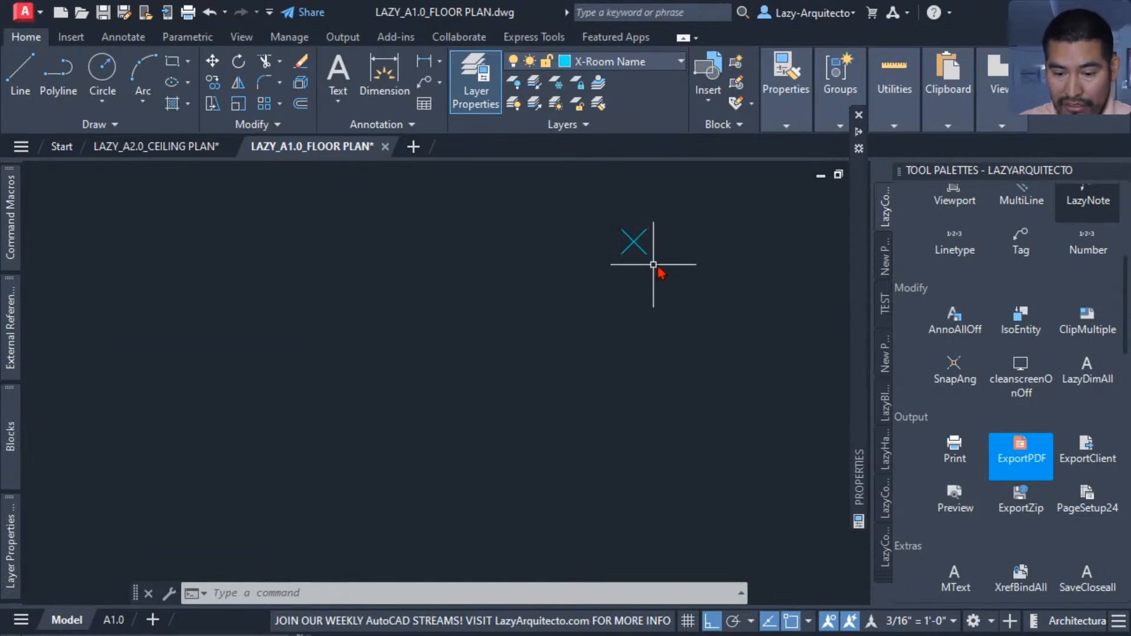
scroll(678, 262, down, 4)
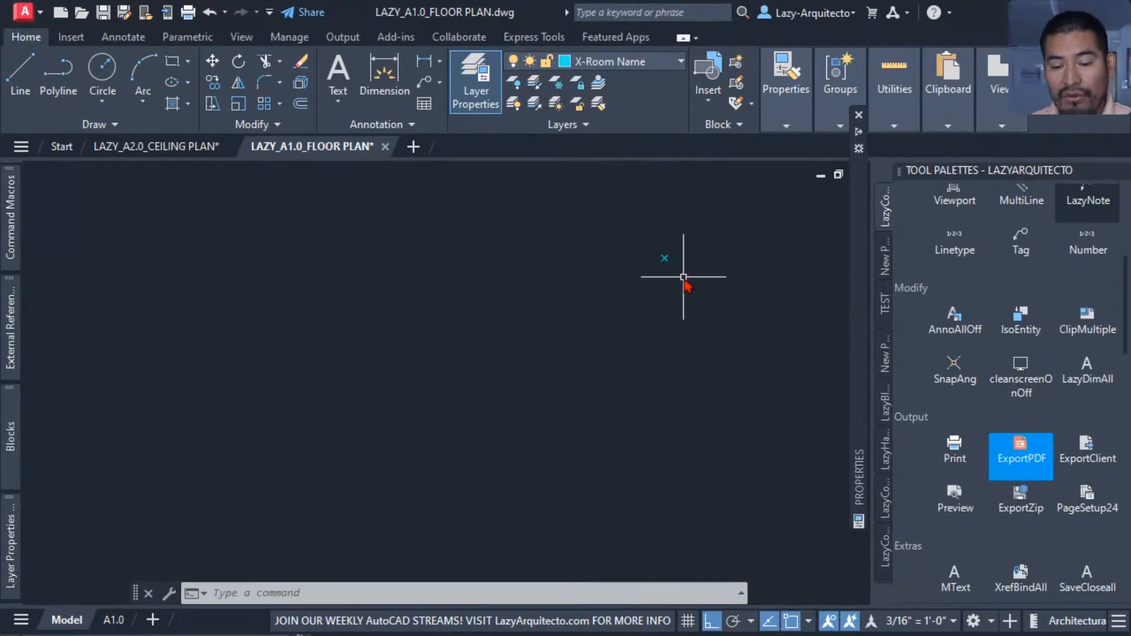
scroll(684, 277, down, 2)
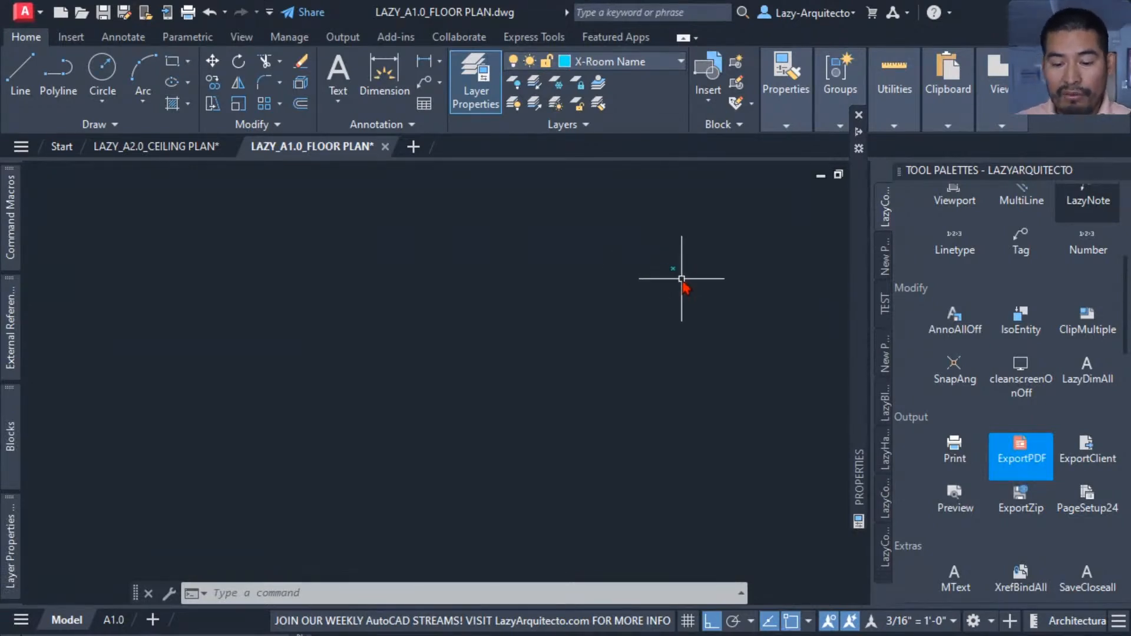
Step: Delete the stray point away from the floor plan and fit the whole plan in view
click(723, 316)
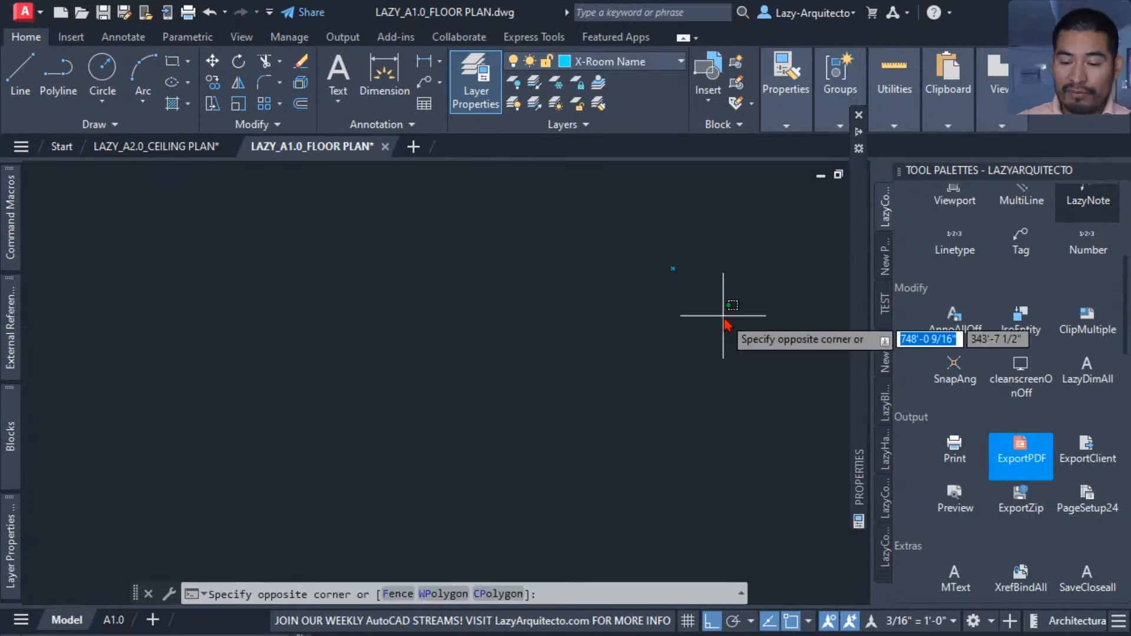
click(655, 244)
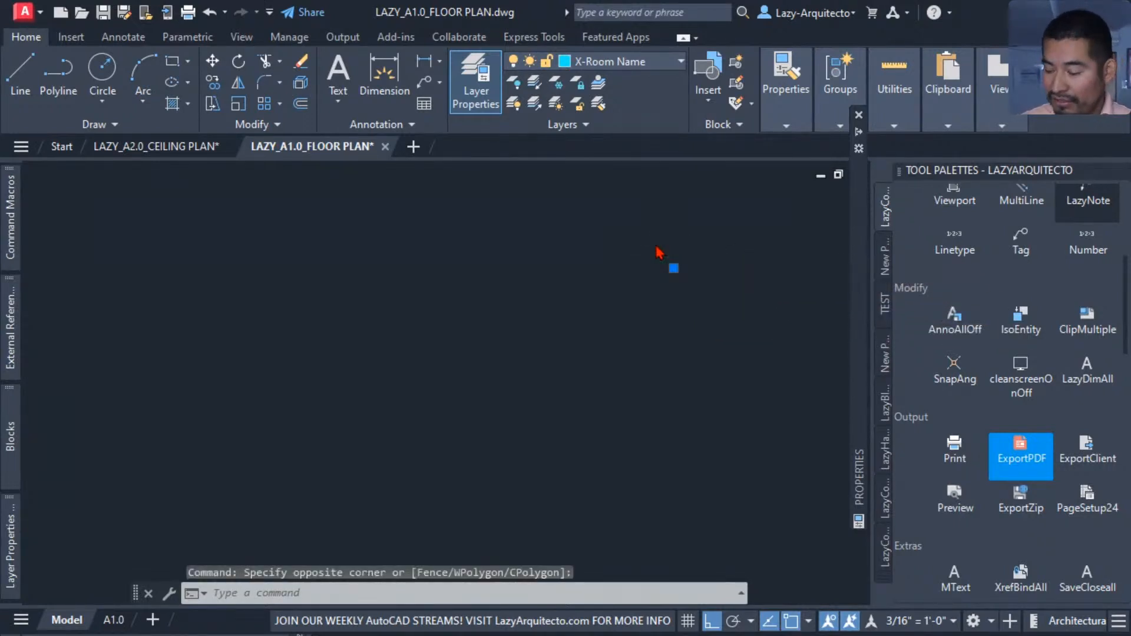
key(Delete)
middle_click(655, 245)
middle_click(656, 246)
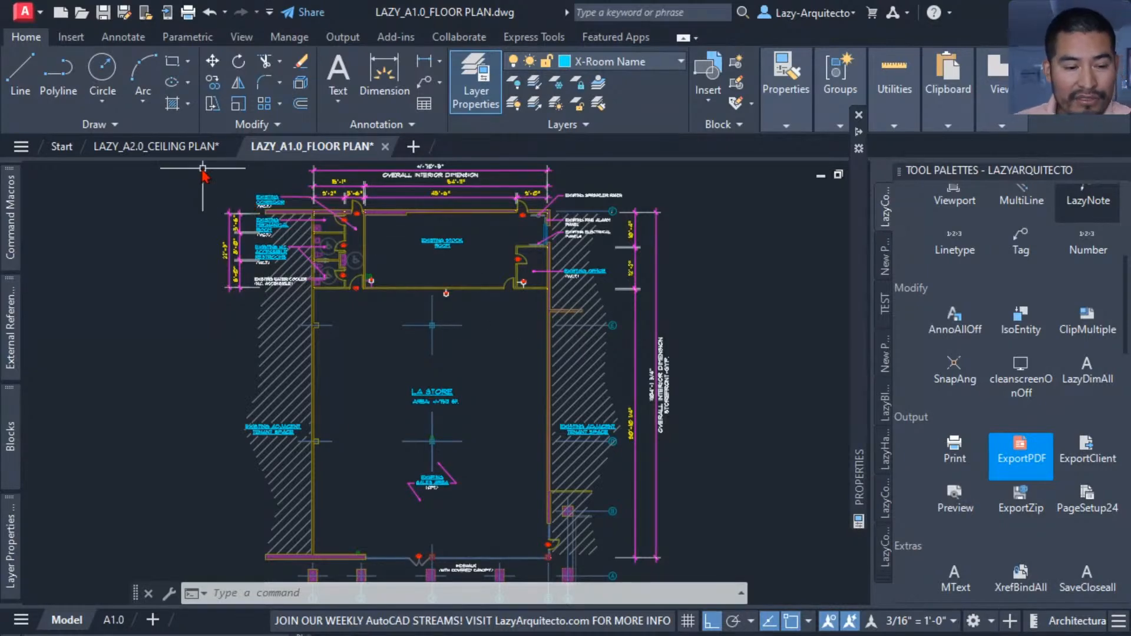
Step: Switch to the LAZY_A2.0_CEILING PLAN drawing and look over the small rooms beside the corridor
click(171, 146)
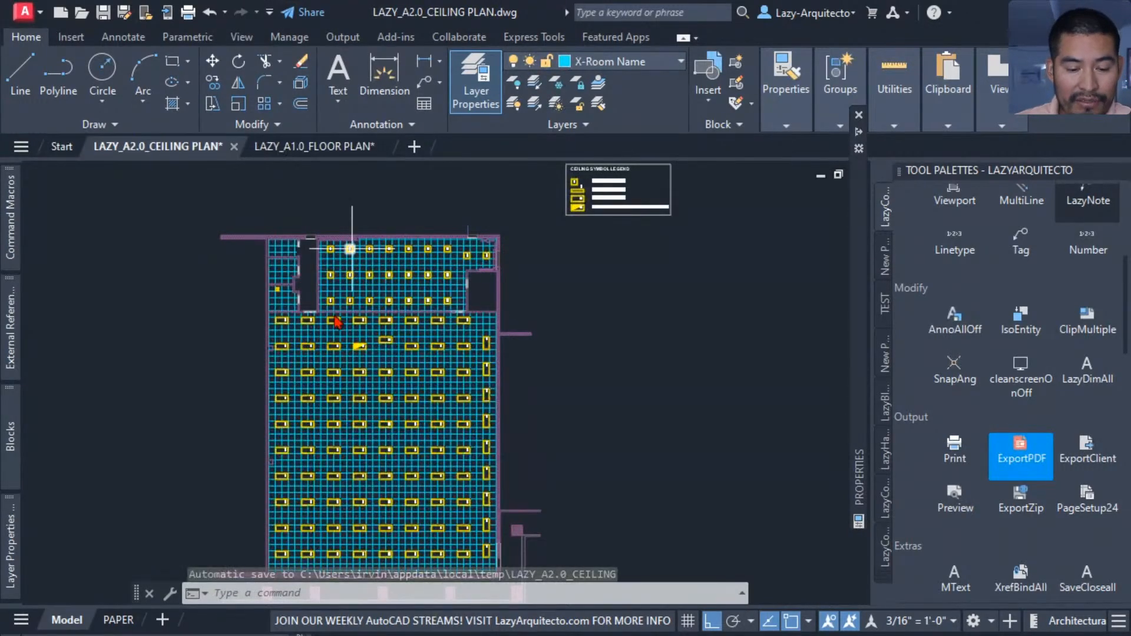
middle_drag(316, 283, 381, 279)
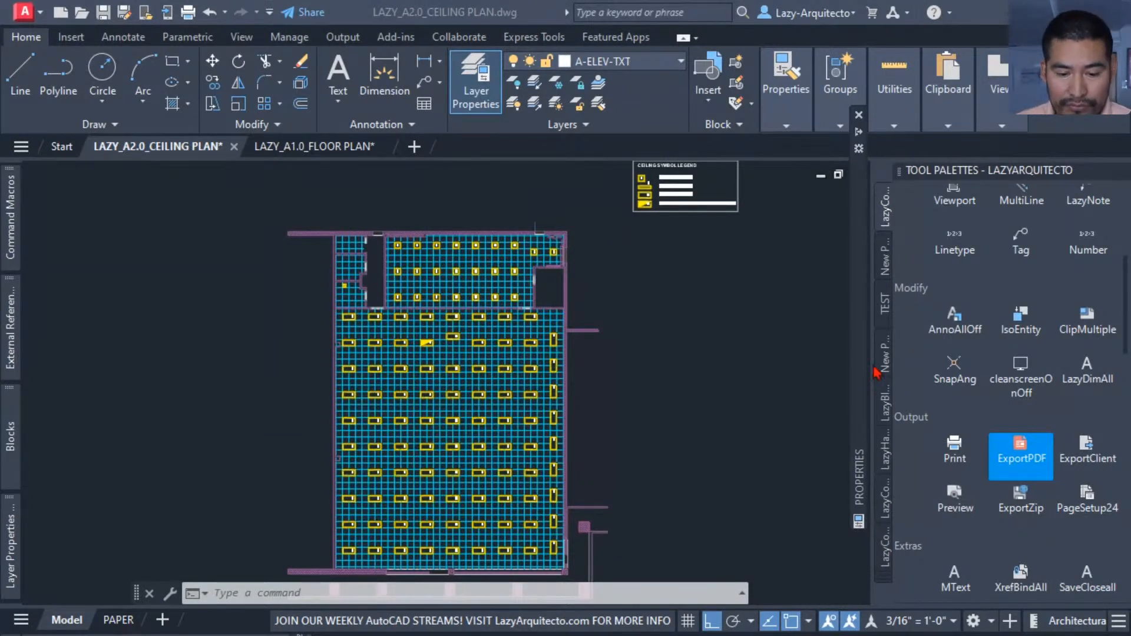
scroll(407, 288, up, 3)
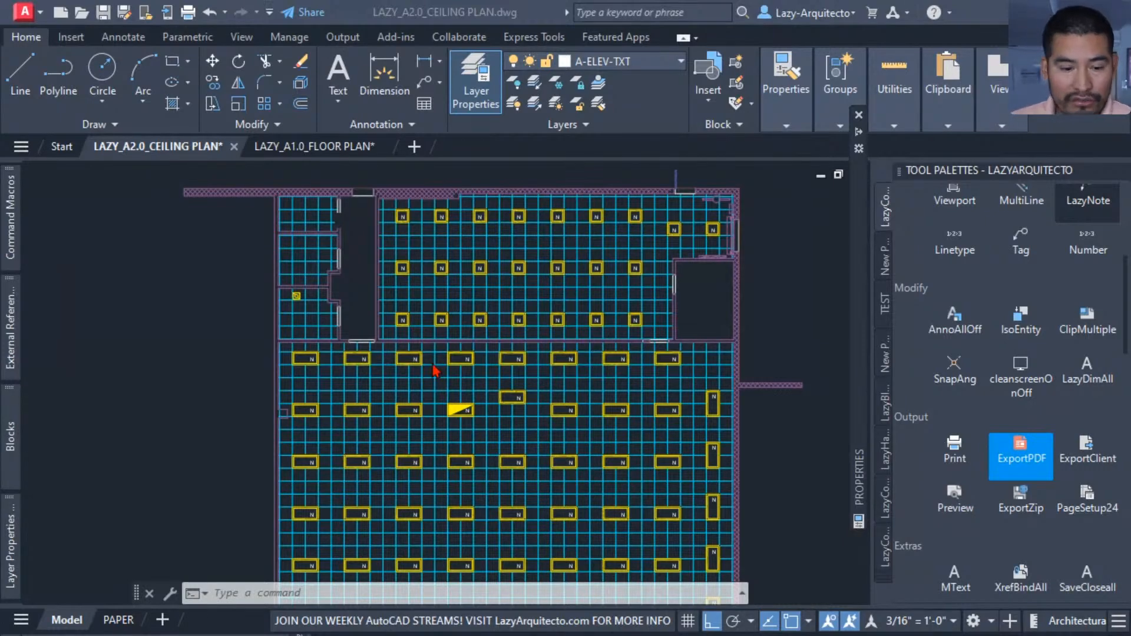
click(350, 270)
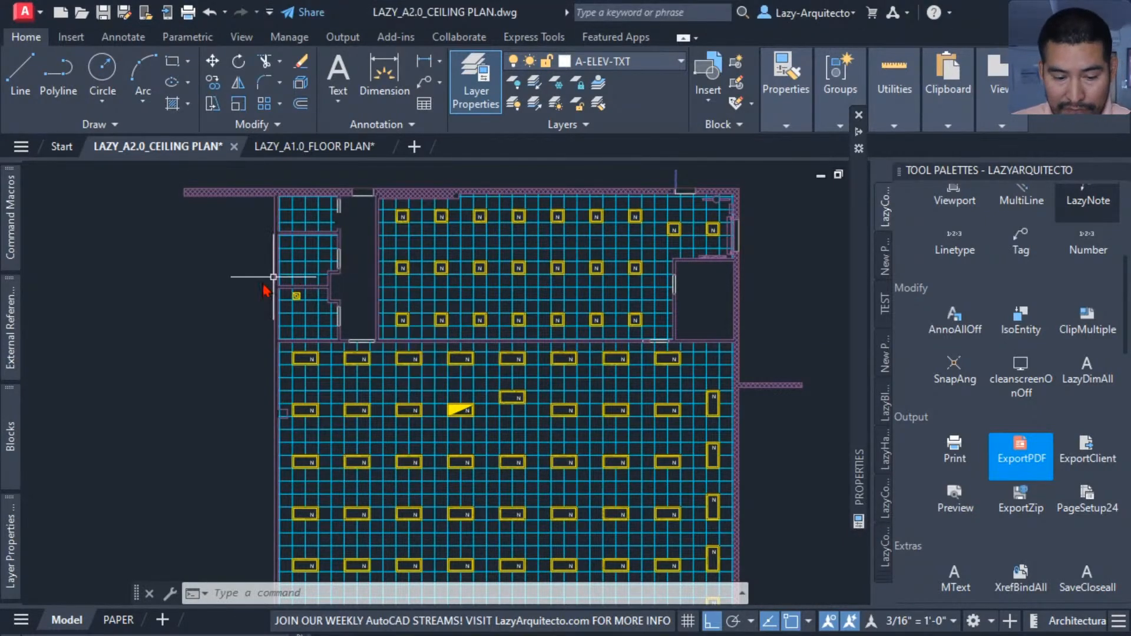
mouse_move(10, 221)
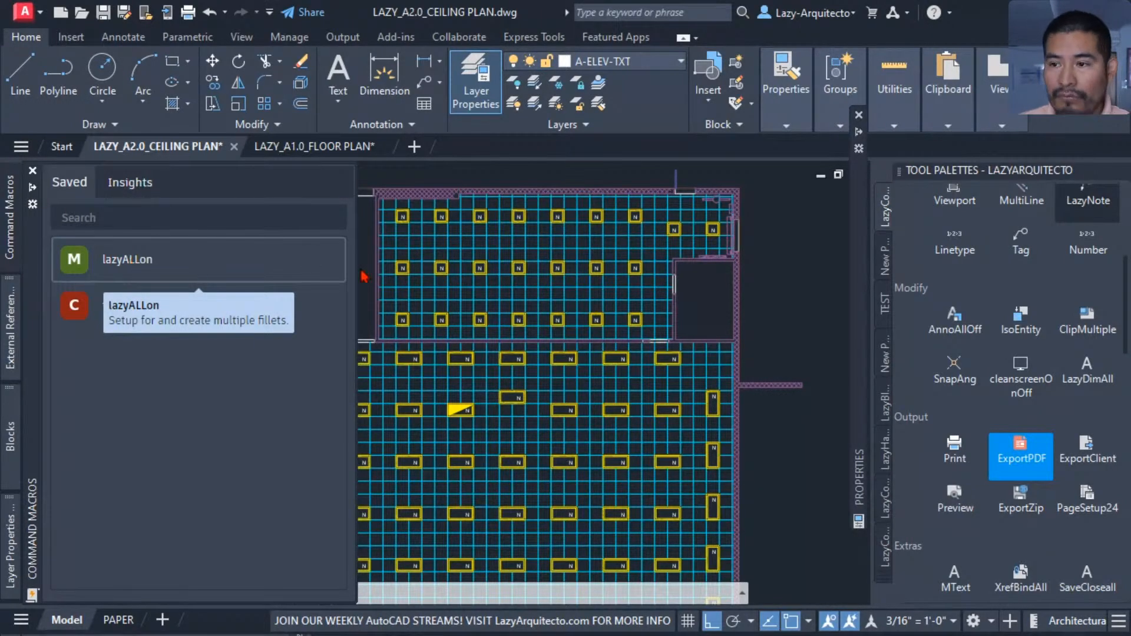
middle_drag(392, 280, 429, 287)
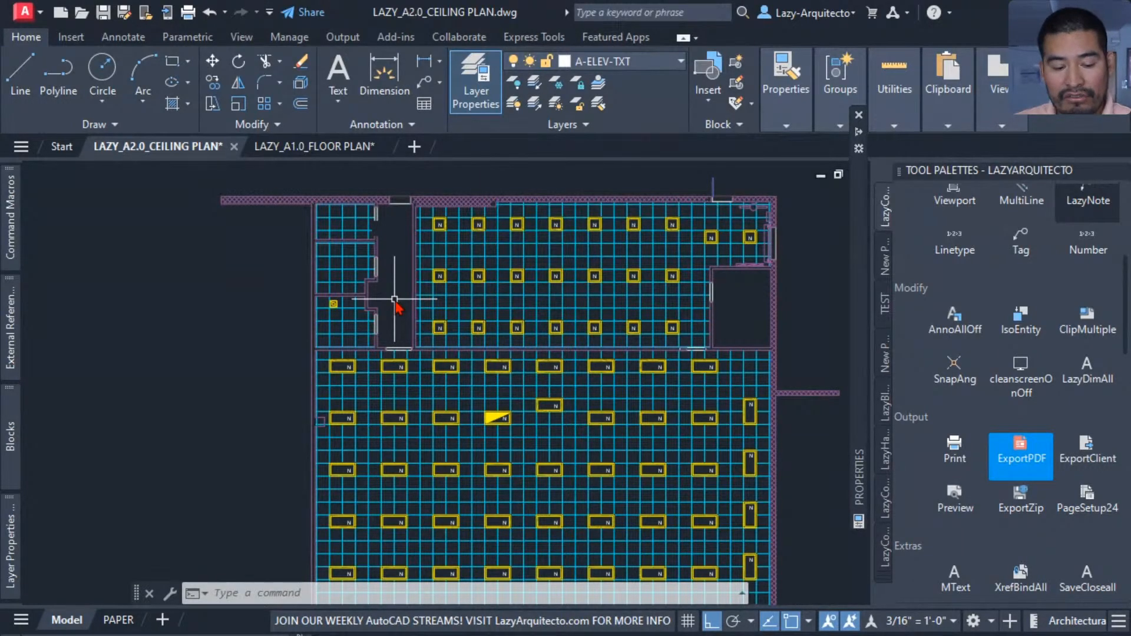
middle_drag(395, 300, 366, 254)
mouse_move(223, 299)
middle_down()
mouse_move(257, 318)
mouse_move(259, 336)
middle_up()
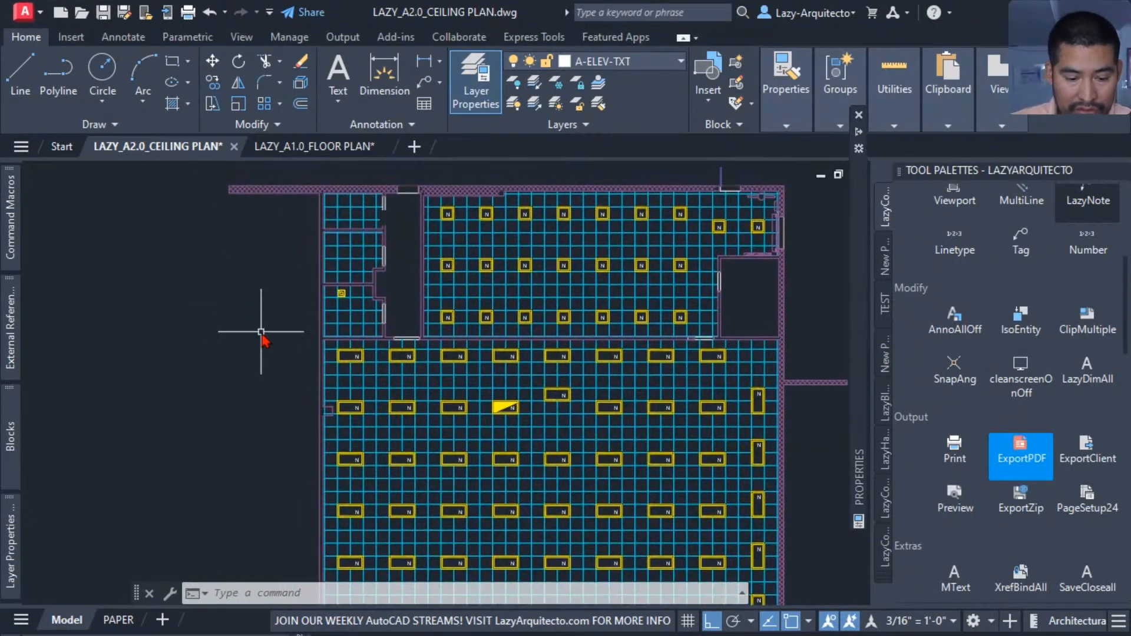
middle_drag(288, 425, 317, 421)
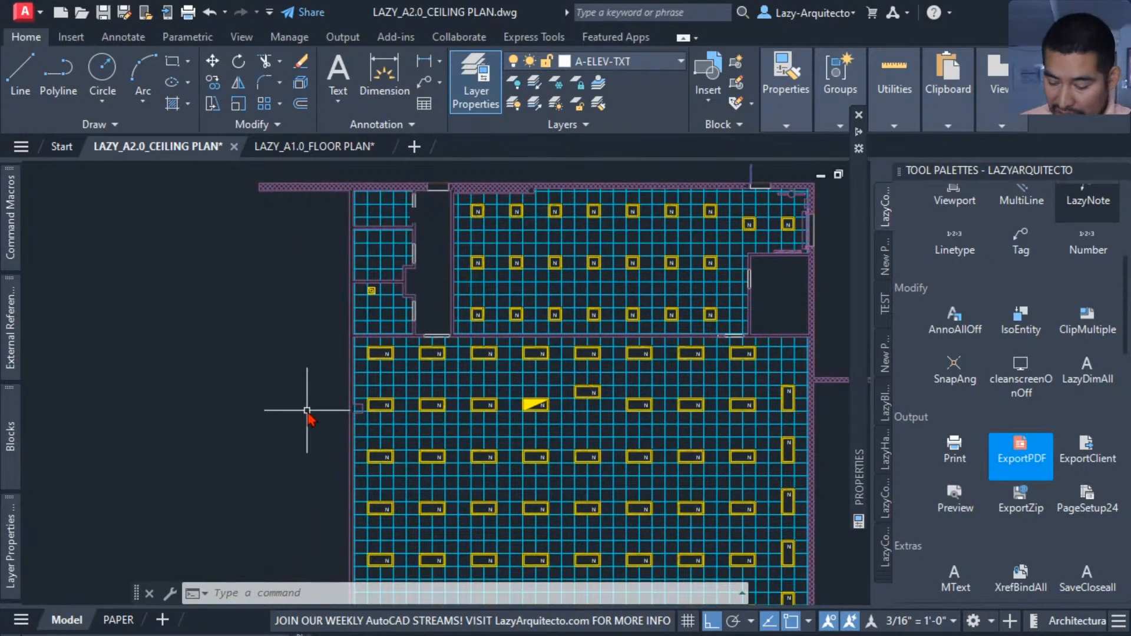
Step: Draw a rectangle over the upper-left corner of the ceiling plan, crossing the outer wall and the first small room
text(rec)
key(Return)
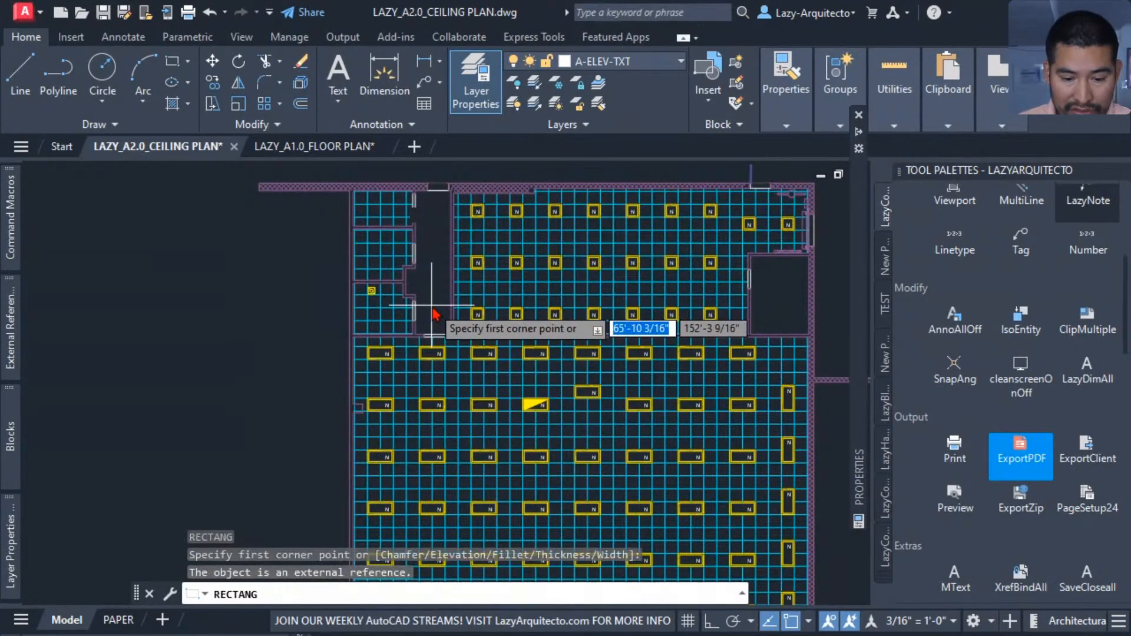
middle_drag(306, 264, 304, 317)
click(310, 214)
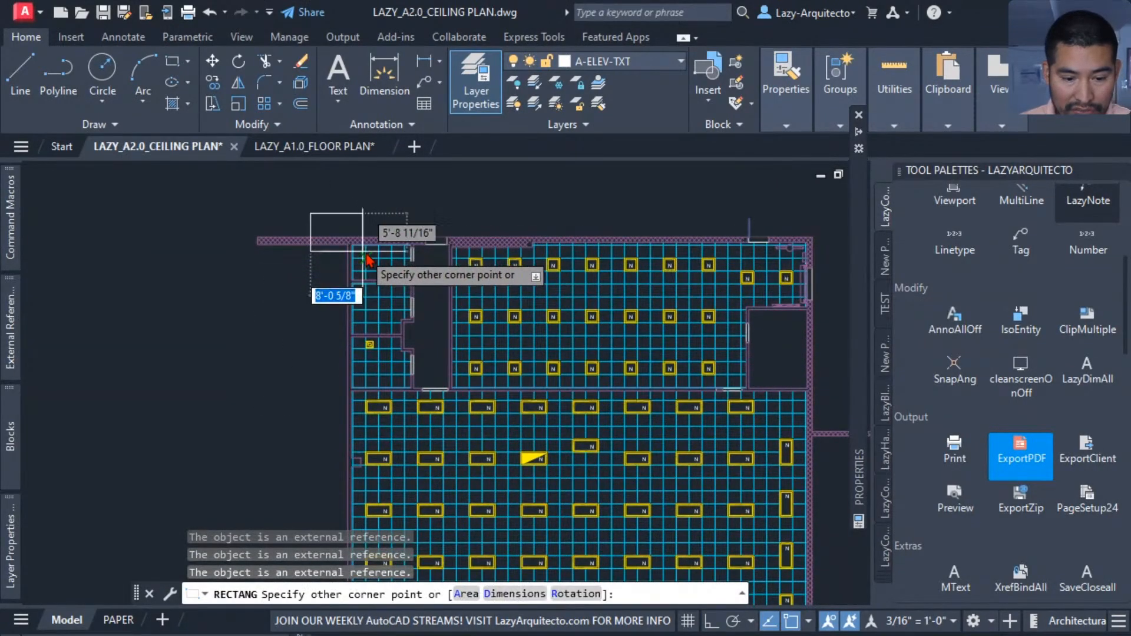
click(423, 259)
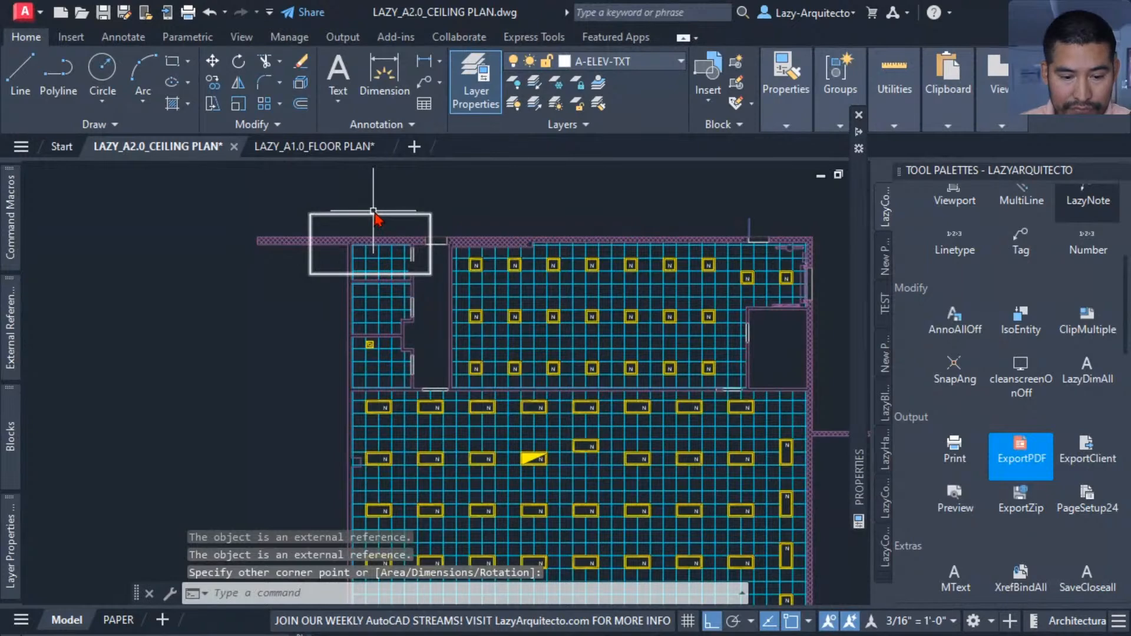
Step: Hide the new rectangle at the ceiling plan's upper-left corner with the HIDEOBJECTS command
click(374, 215)
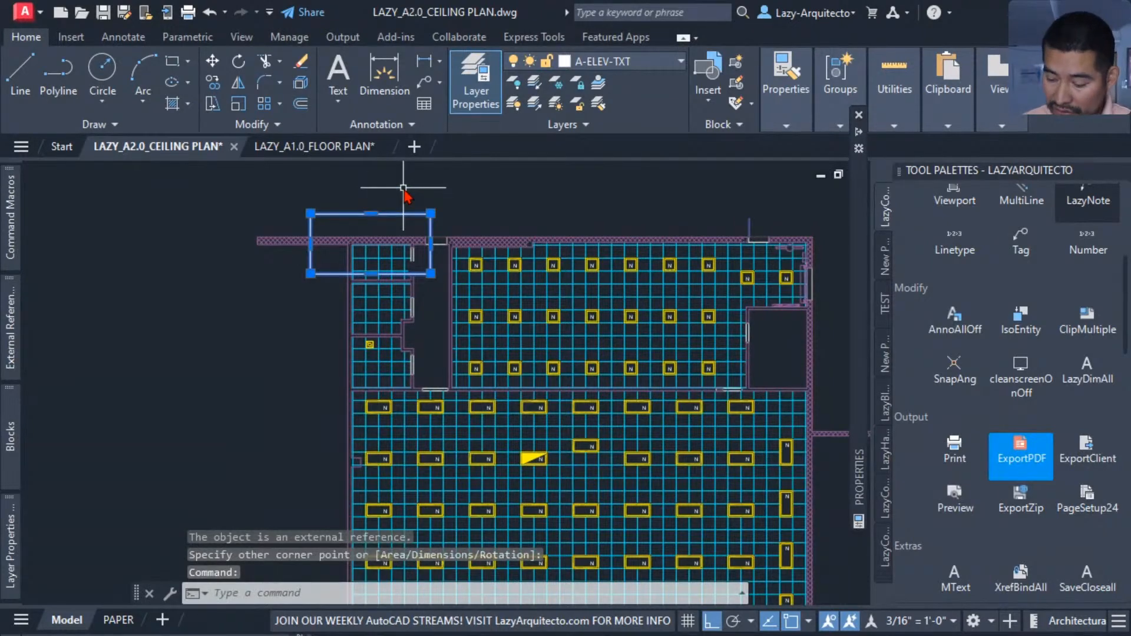
text(HIDEO)
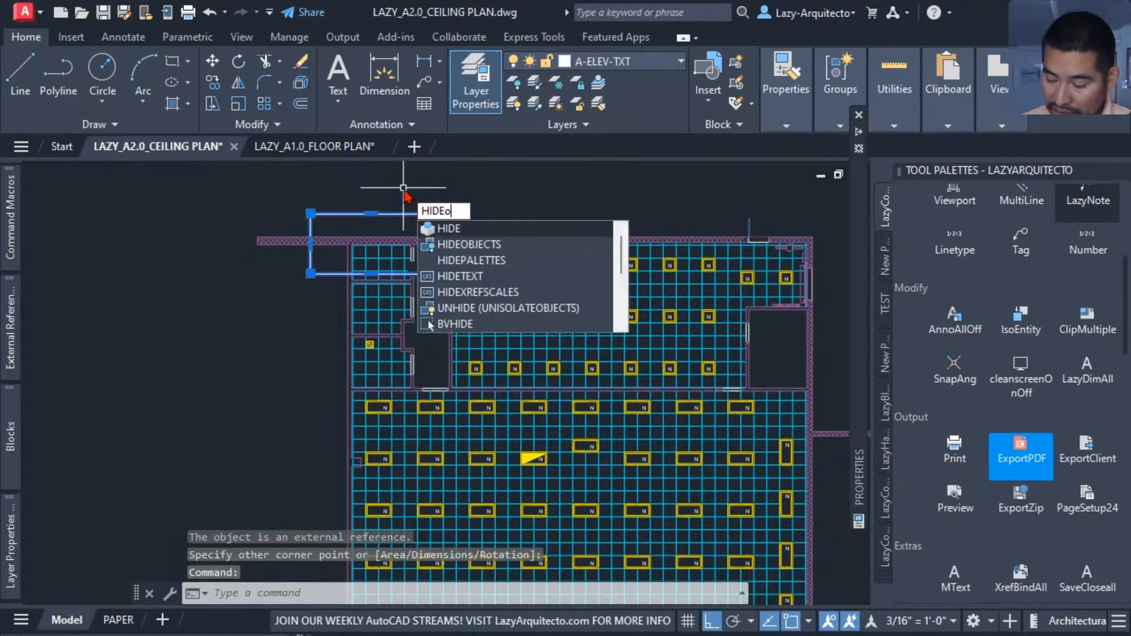
text(BJECTS)
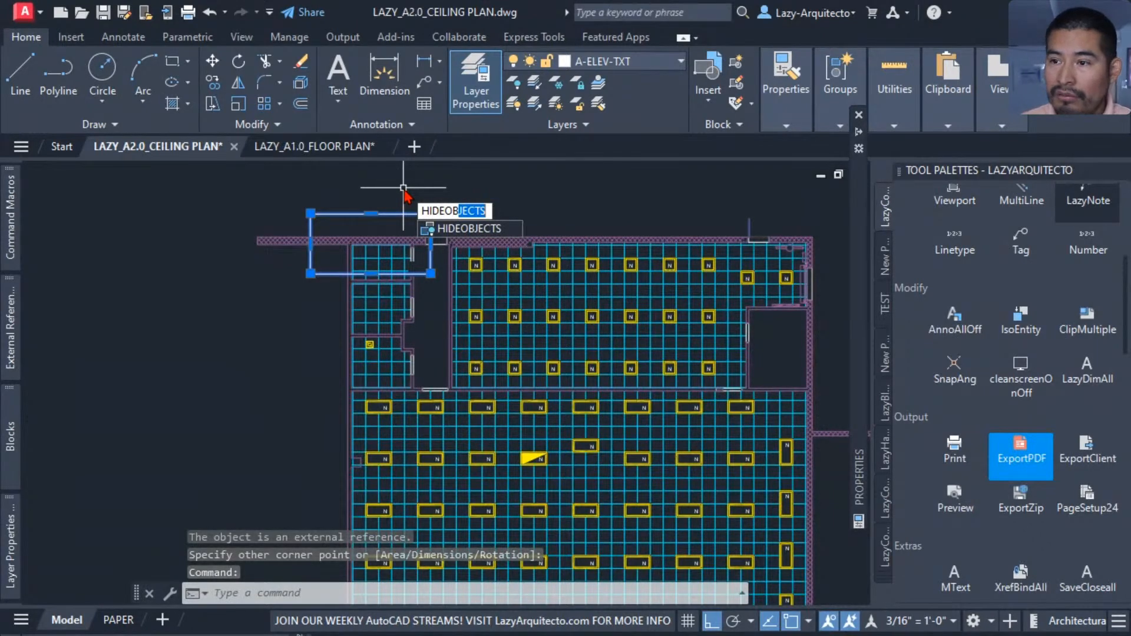
key(Return)
Step: Run the lazyALLon macro on the ceiling plan and check whether the hidden rectangle is back at the upper-left corner
scroll(442, 421, down, 3)
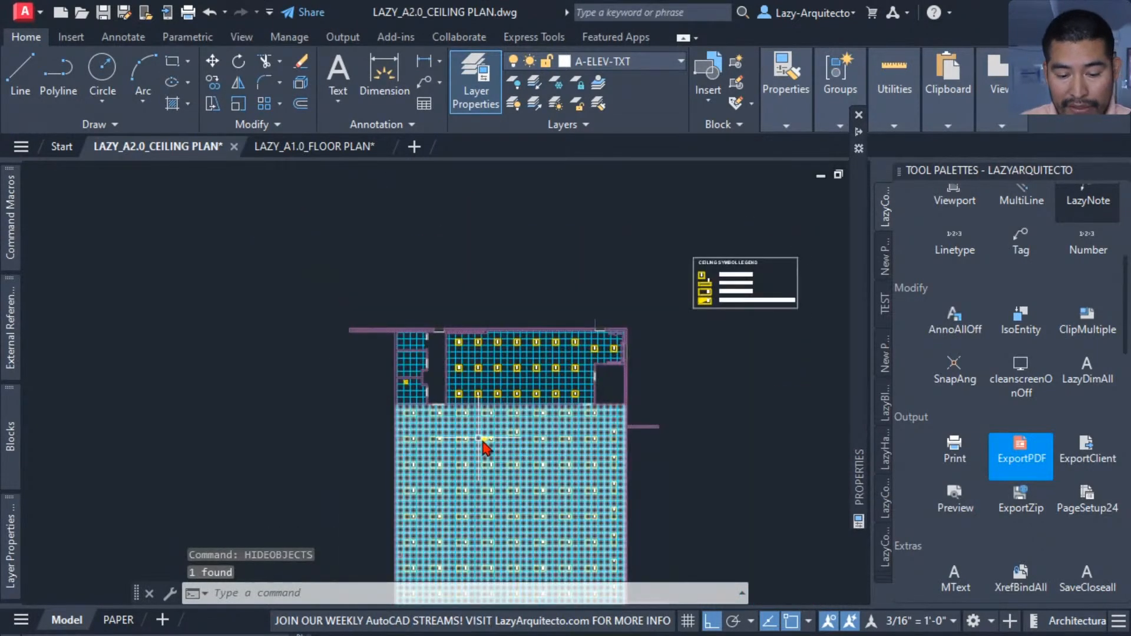
middle_drag(483, 439, 410, 364)
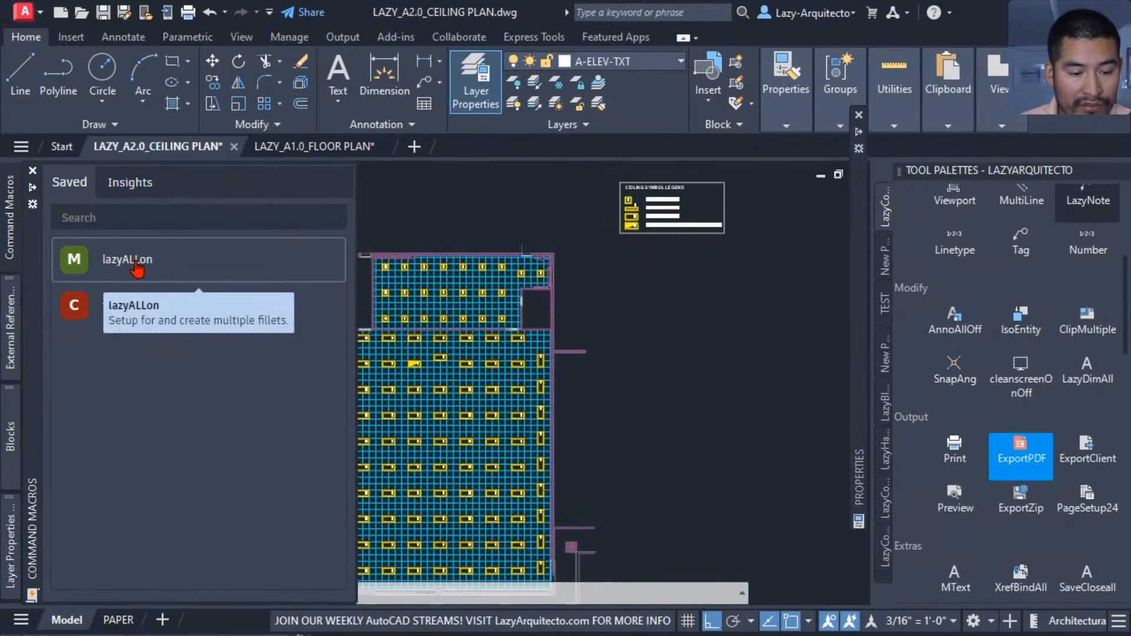
double_click(135, 268)
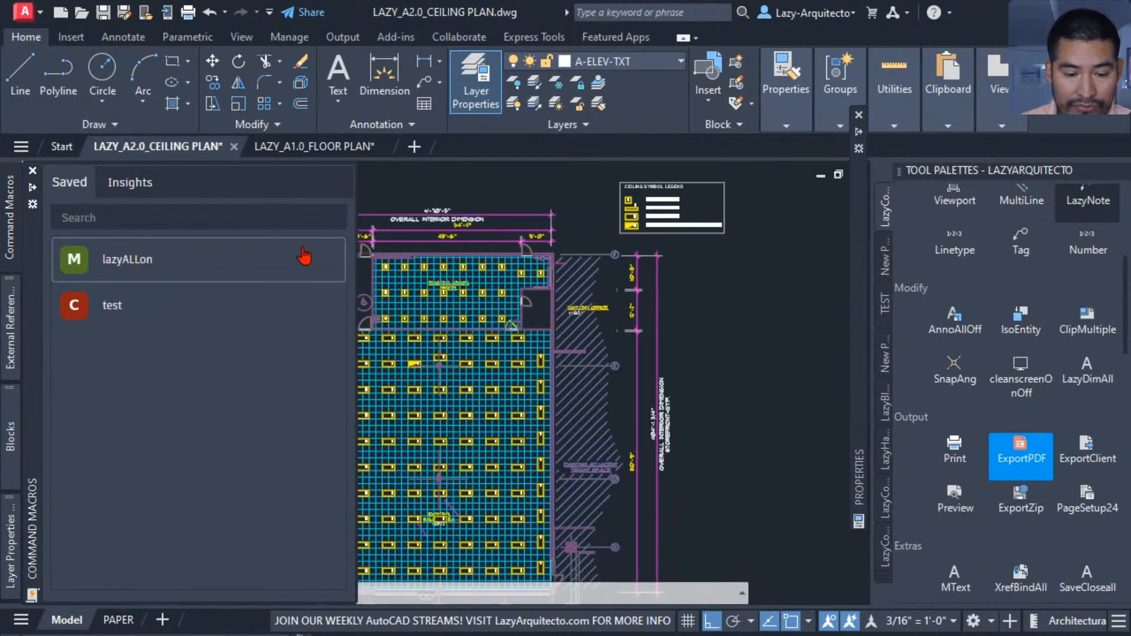
scroll(594, 262, up, 2)
middle_drag(594, 262, 611, 267)
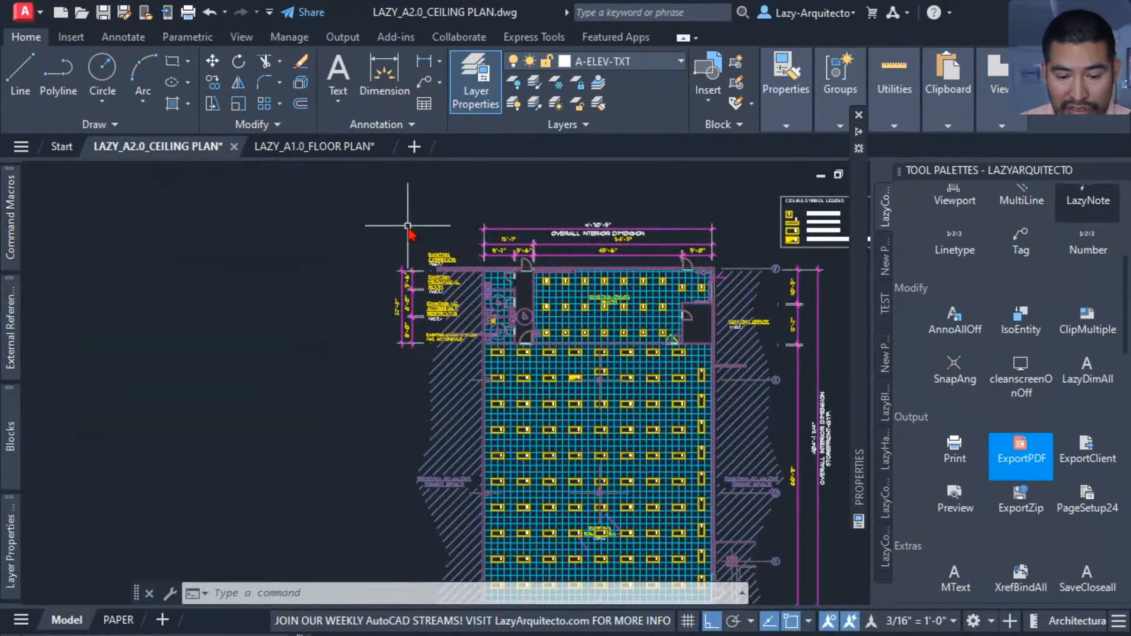
scroll(521, 289, up, 3)
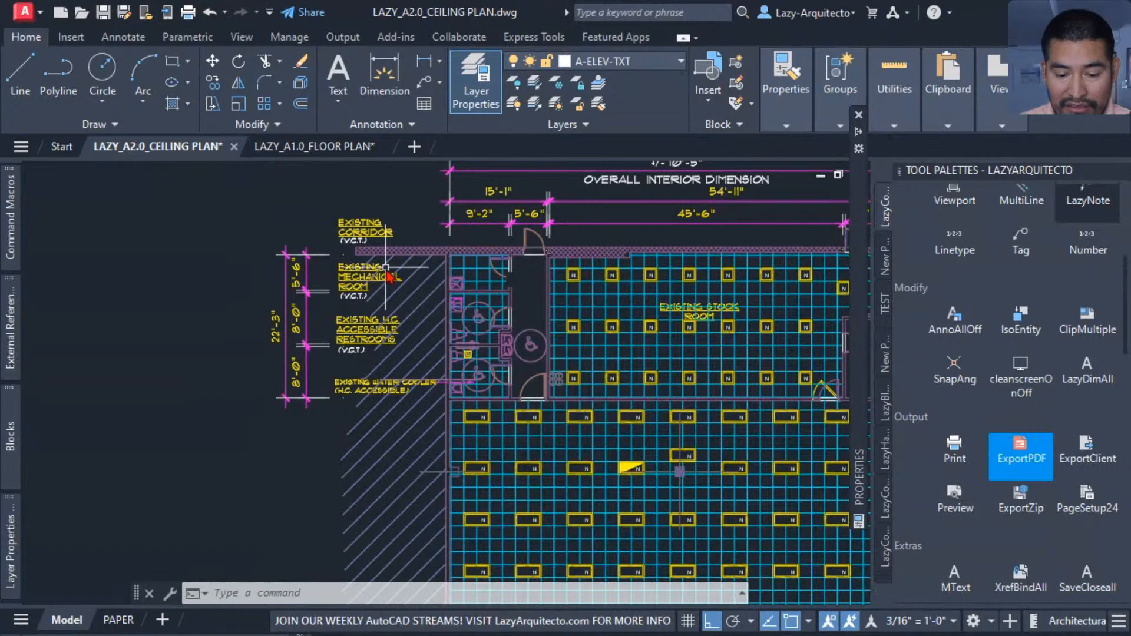
scroll(389, 286, down, 3)
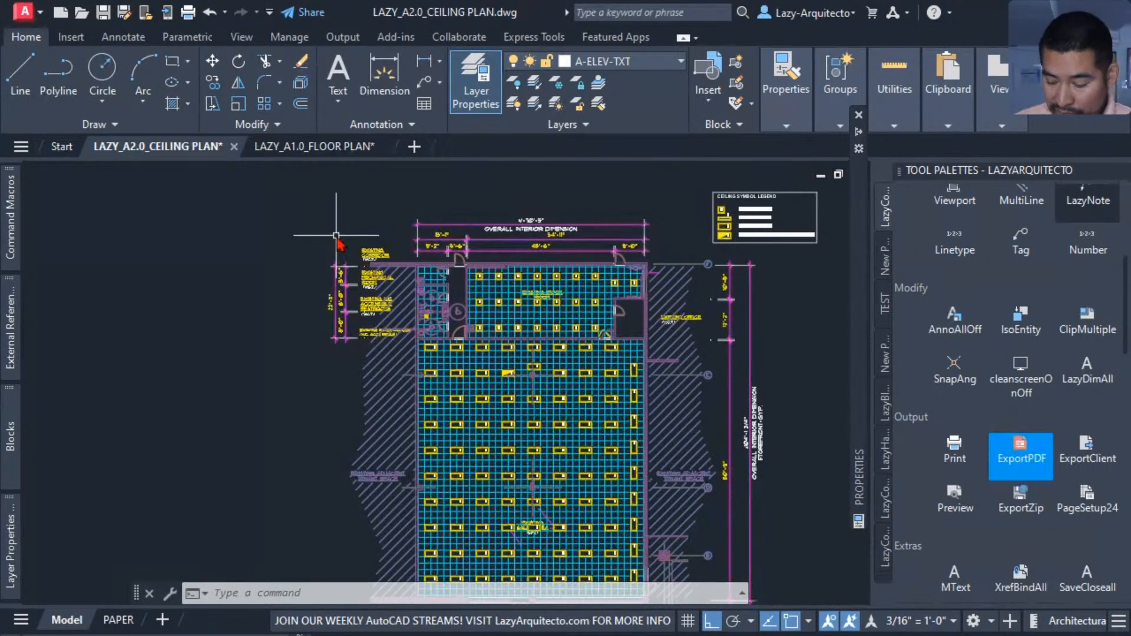
Step: Undo the lazyALLon macro run on the ceiling plan
key(ctrl+z)
key(ctrl+z)
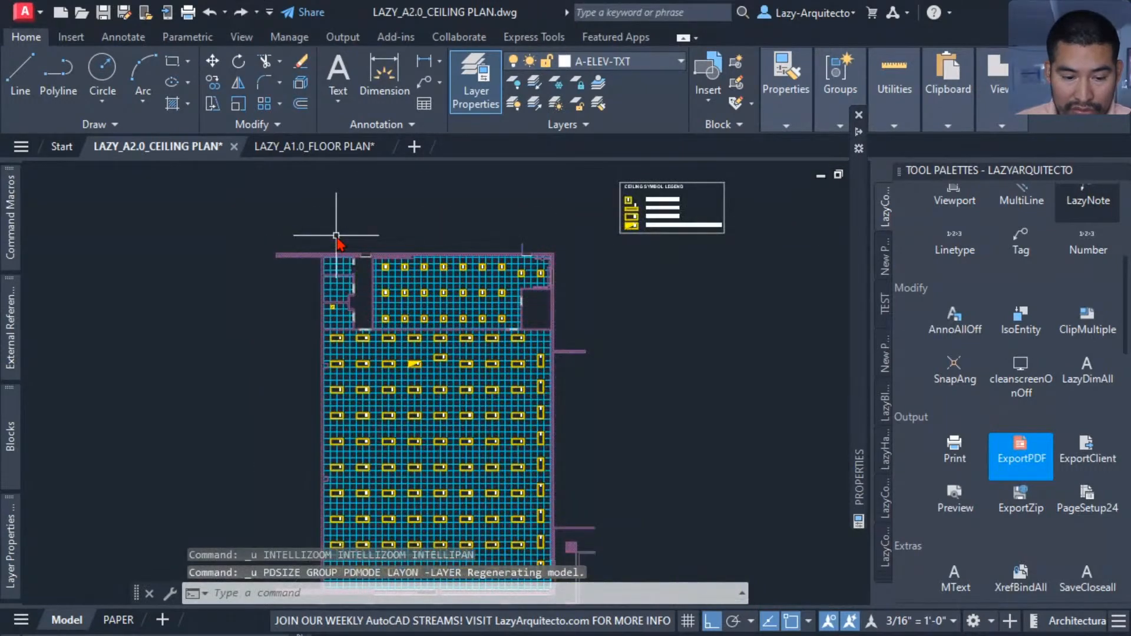
middle_drag(371, 277, 405, 265)
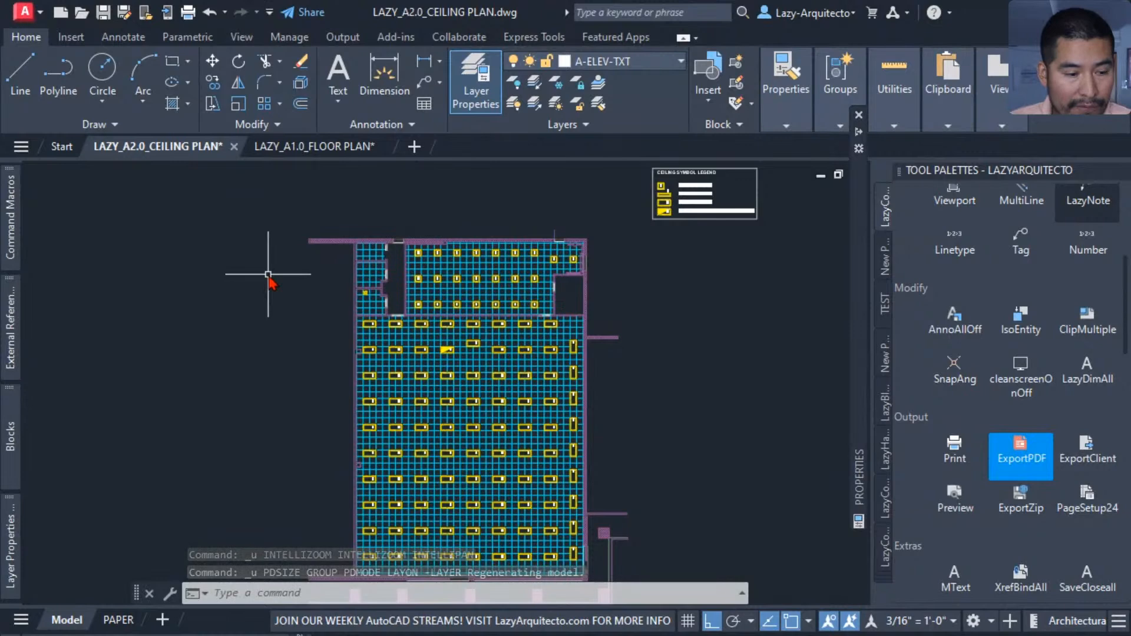
Step: Append "_unhide;" to the end of the lazyALLon macro's code and save the macro
mouse_move(15, 218)
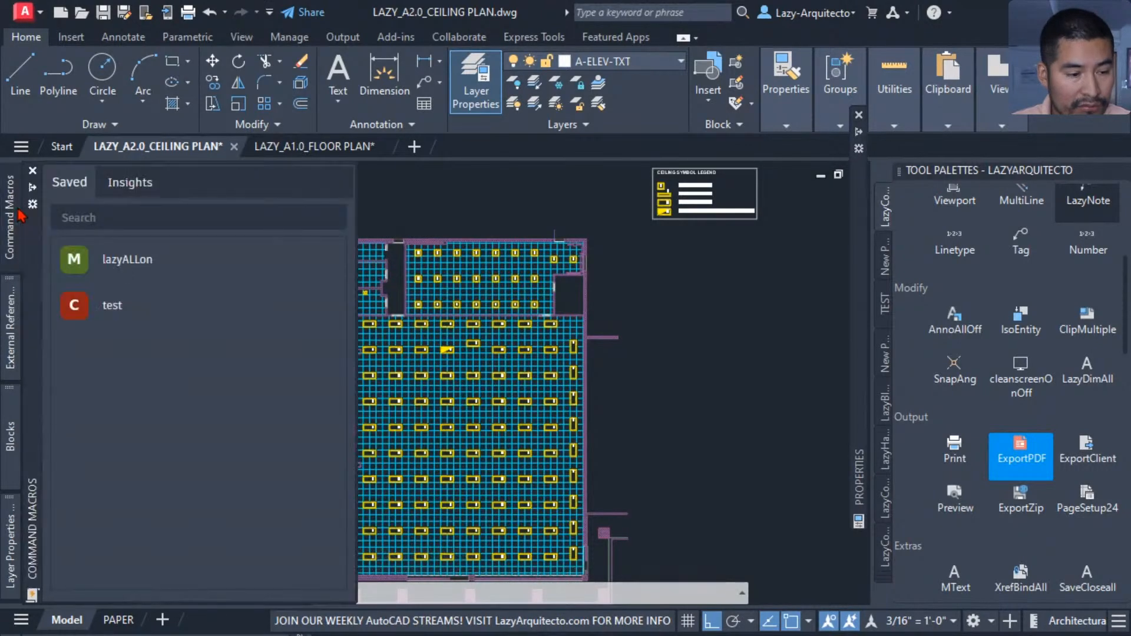
right_click(124, 268)
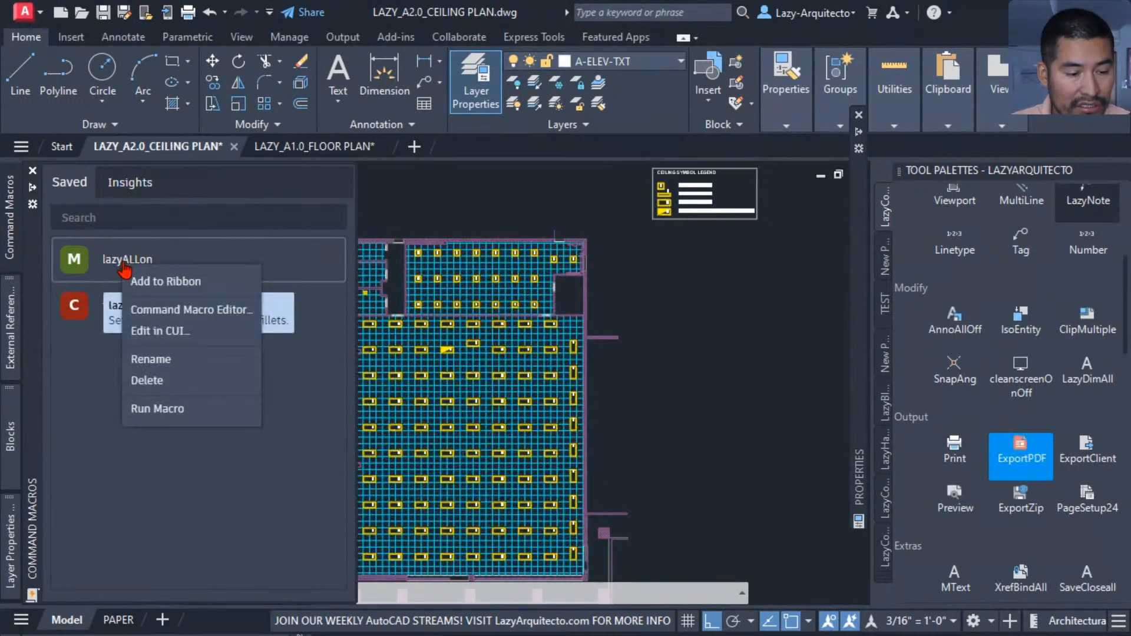
click(197, 311)
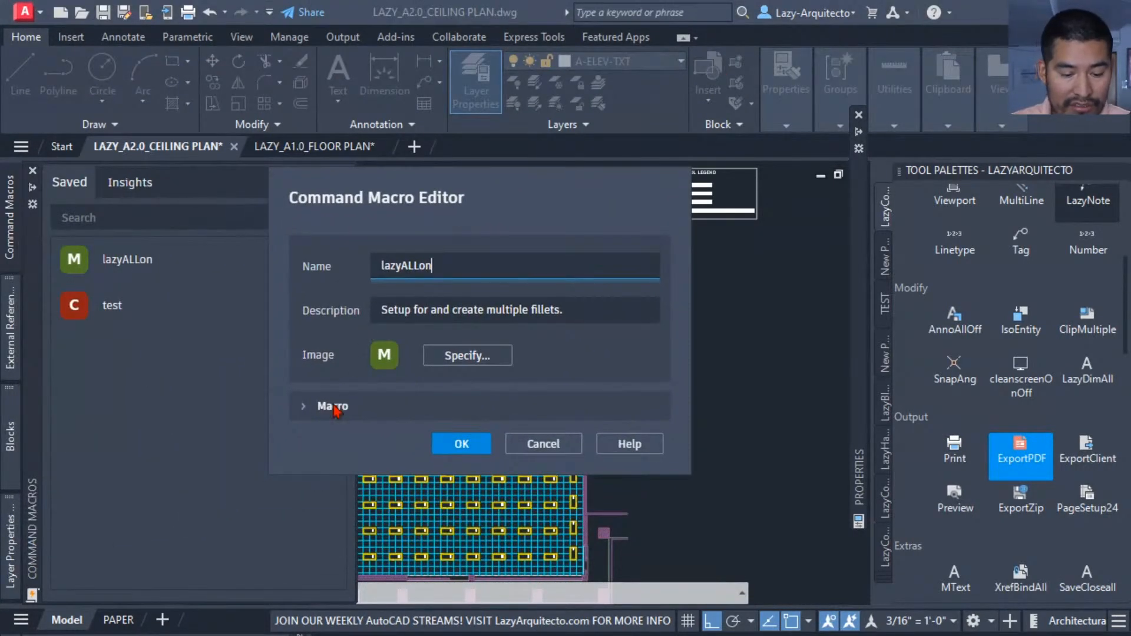
click(332, 406)
click(547, 455)
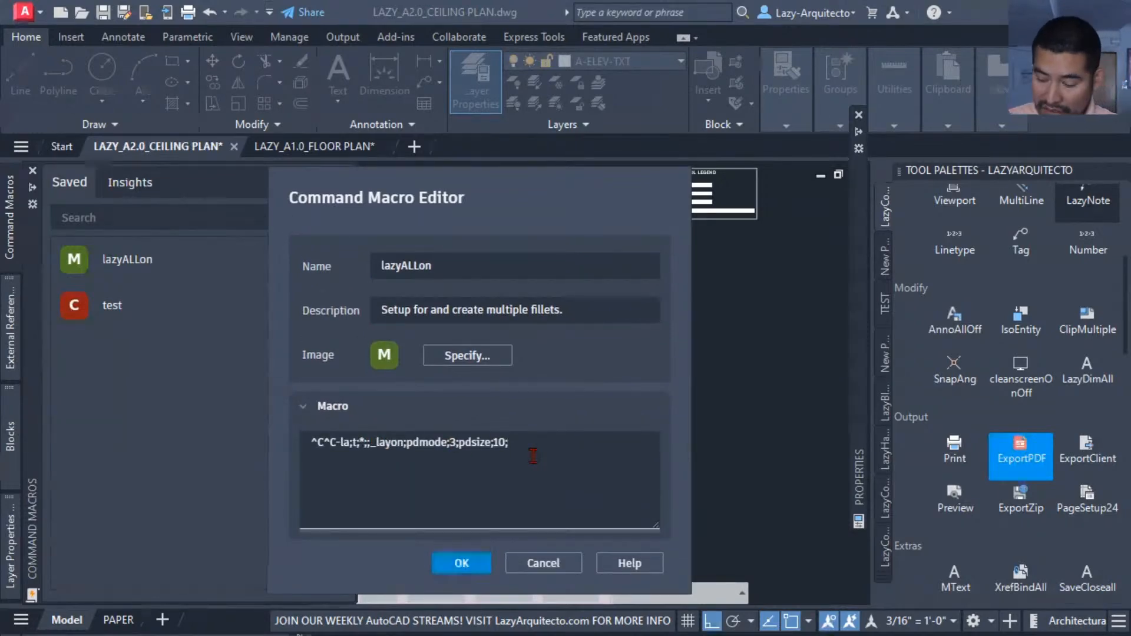
text(_unhide;)
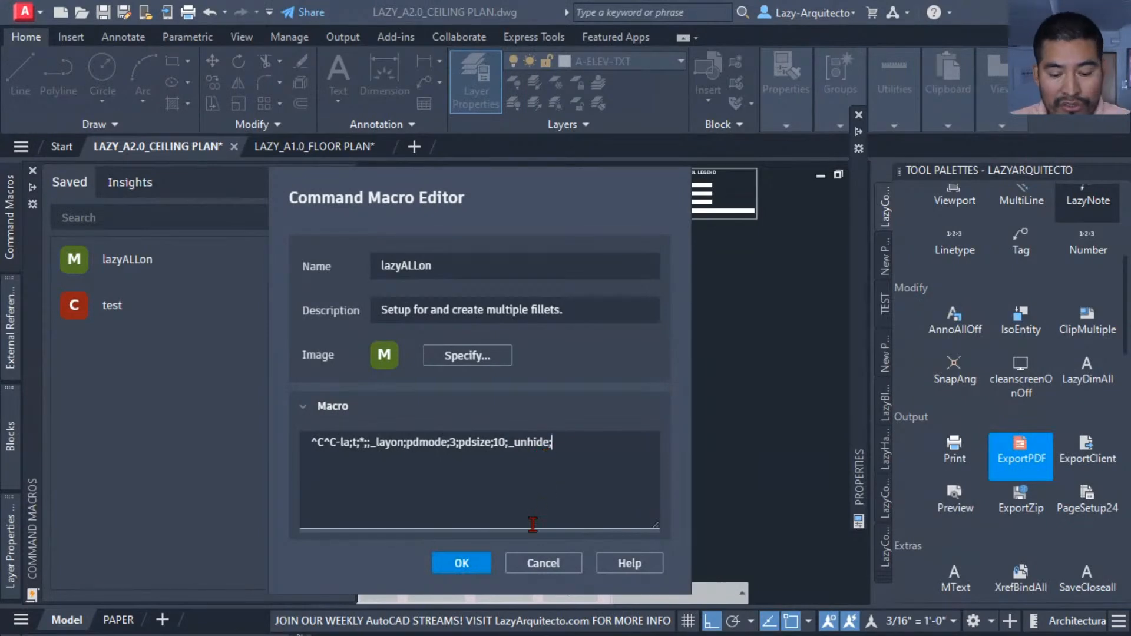
click(477, 566)
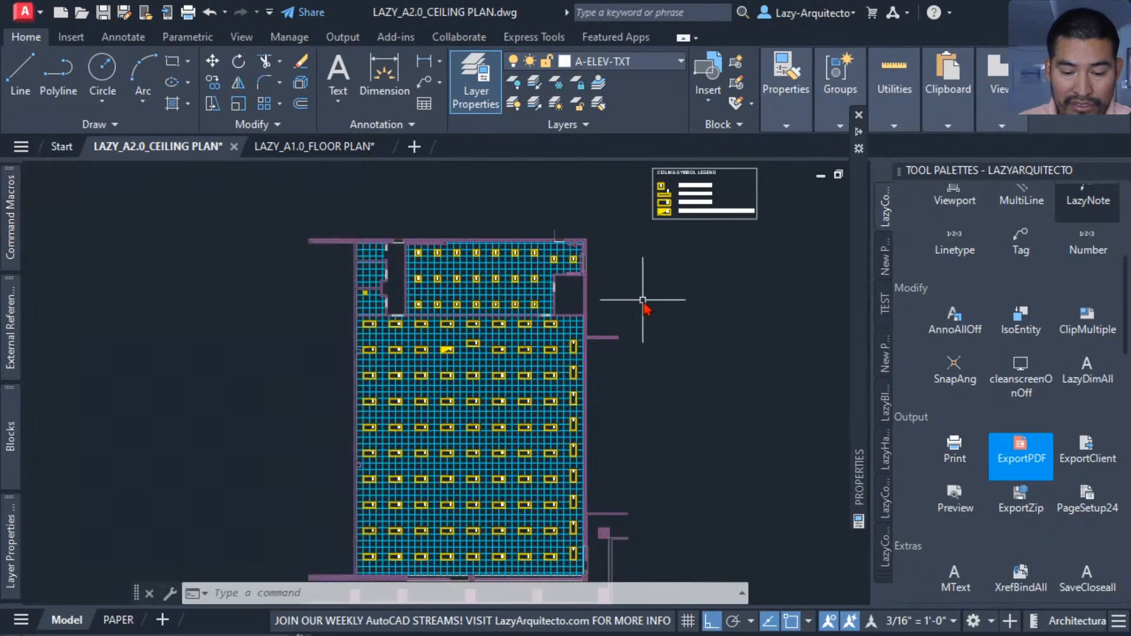
Step: Run the updated lazyALLon macro on the ceiling plan and check whether the hidden rectangle at the upper-left corner is back
middle_drag(467, 295, 522, 334)
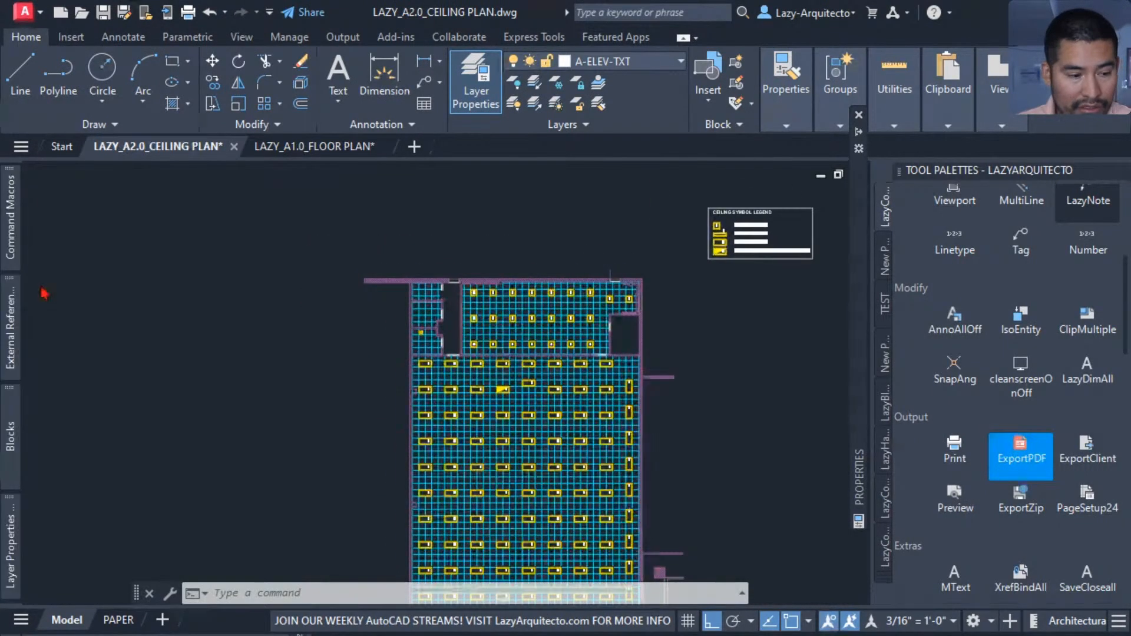
mouse_move(13, 200)
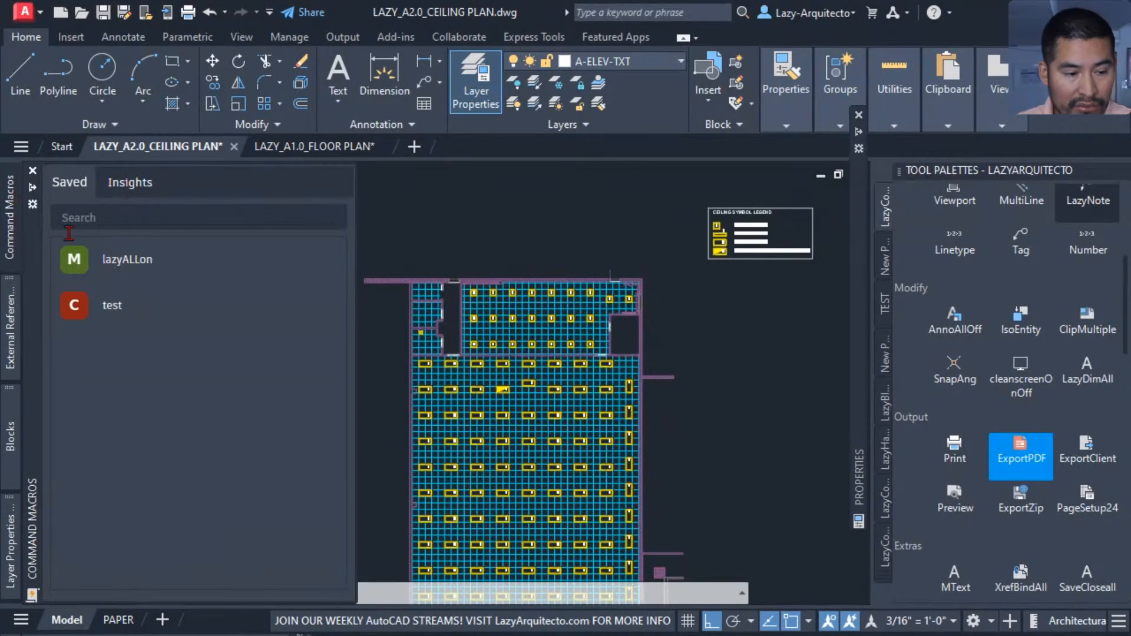
click(116, 262)
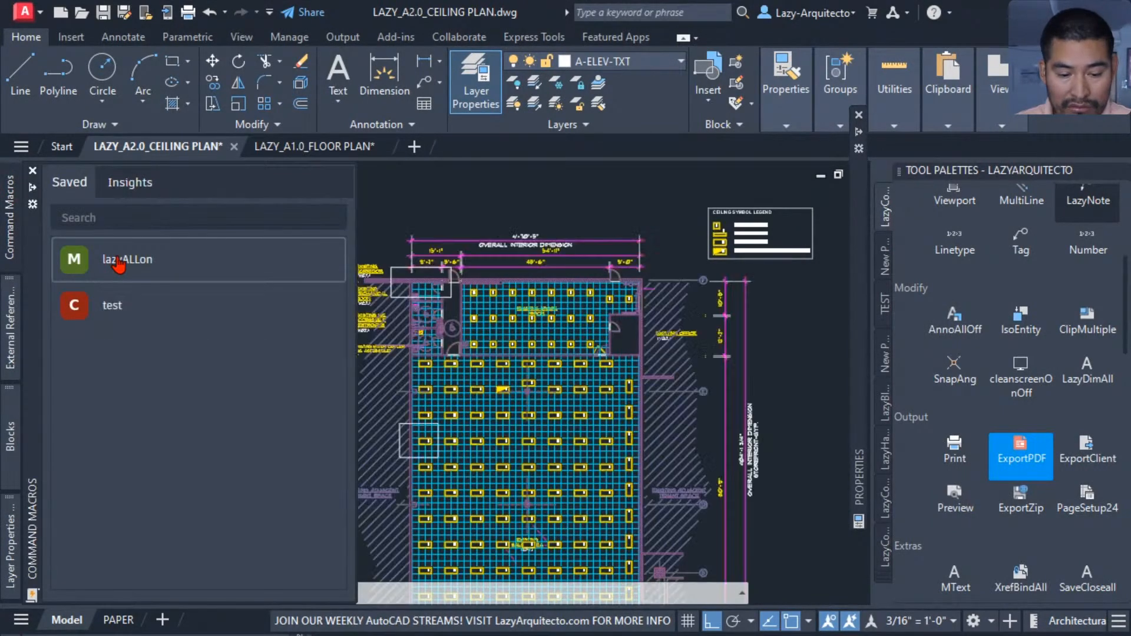
middle_drag(399, 277, 454, 239)
scroll(454, 238, up, 3)
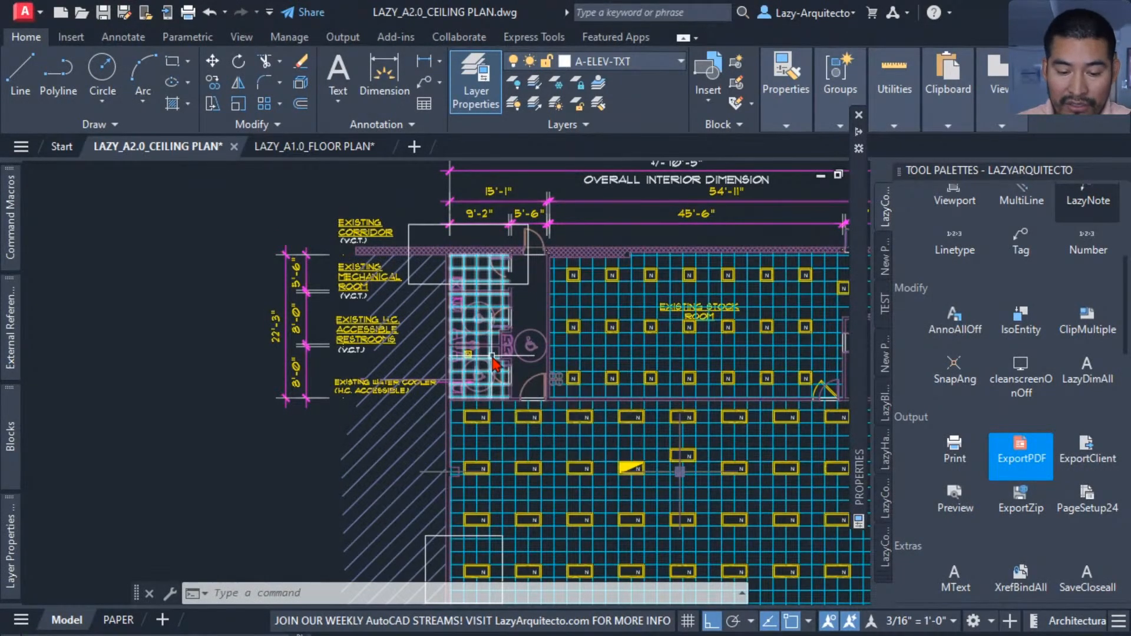
middle_drag(596, 462, 588, 379)
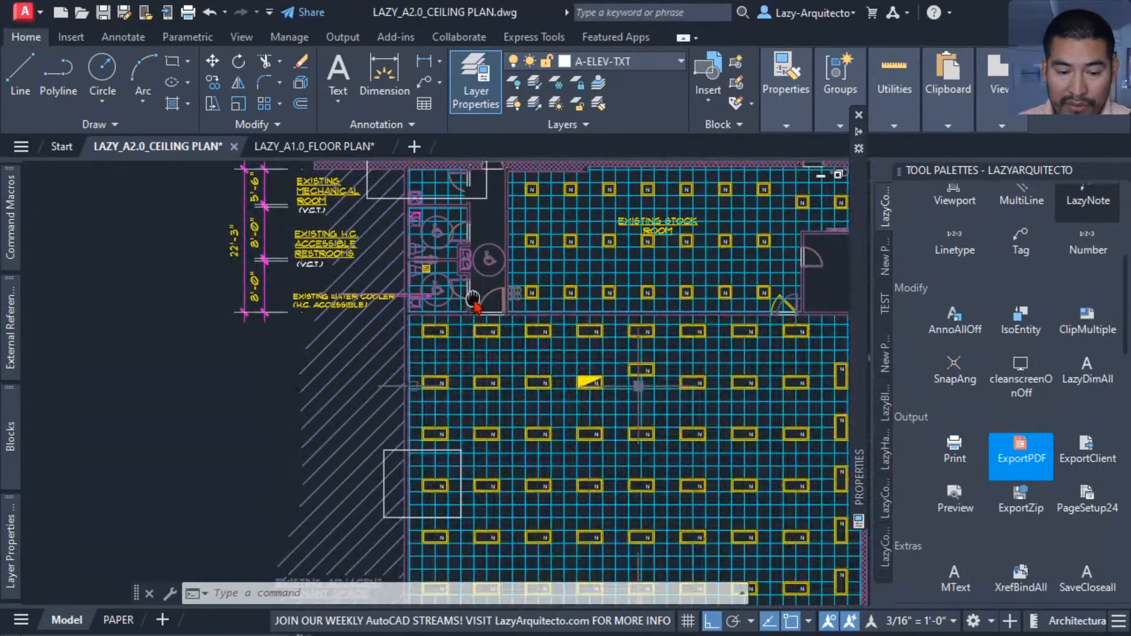
middle_drag(468, 295, 486, 429)
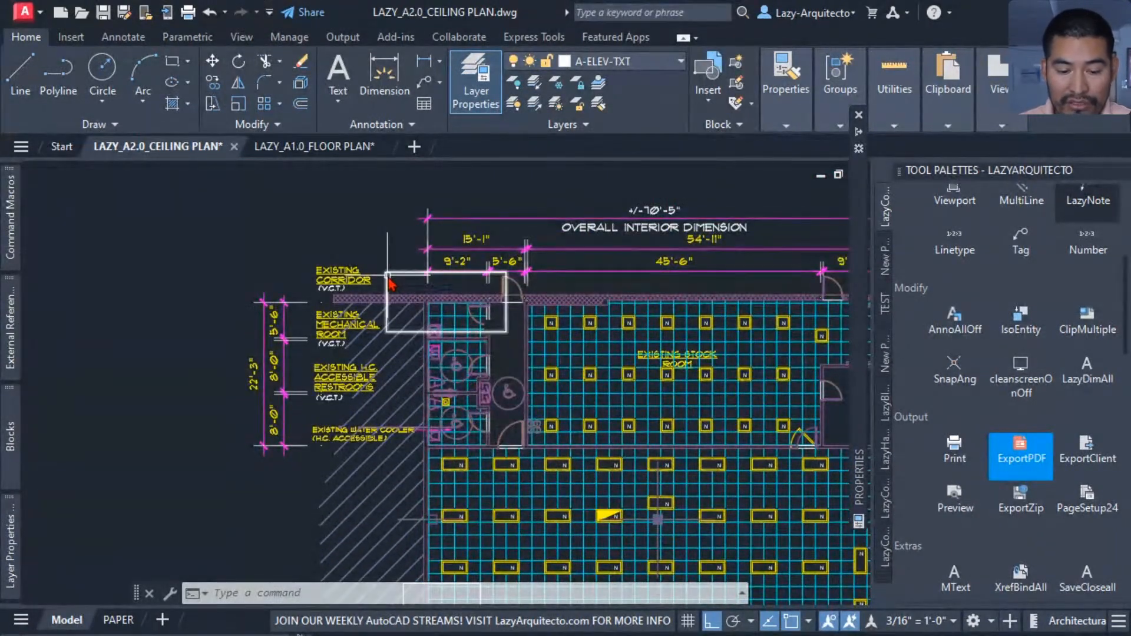
mouse_move(390, 284)
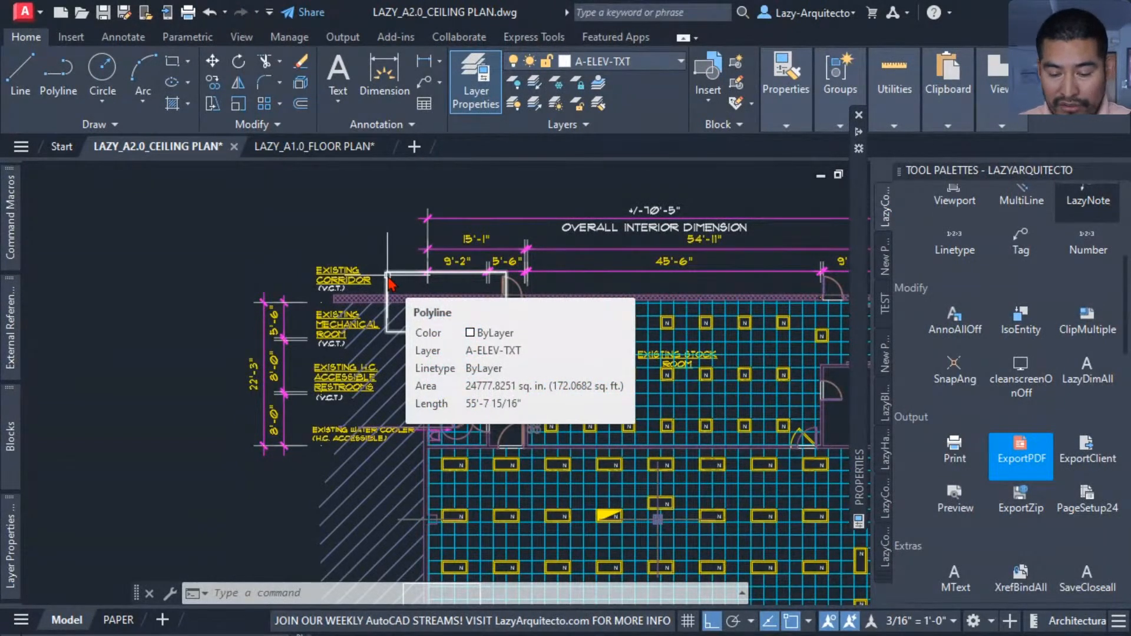
Step: Delete the test rectangles at the ceiling plan's upper-left corner and on its left outer wall
click(389, 279)
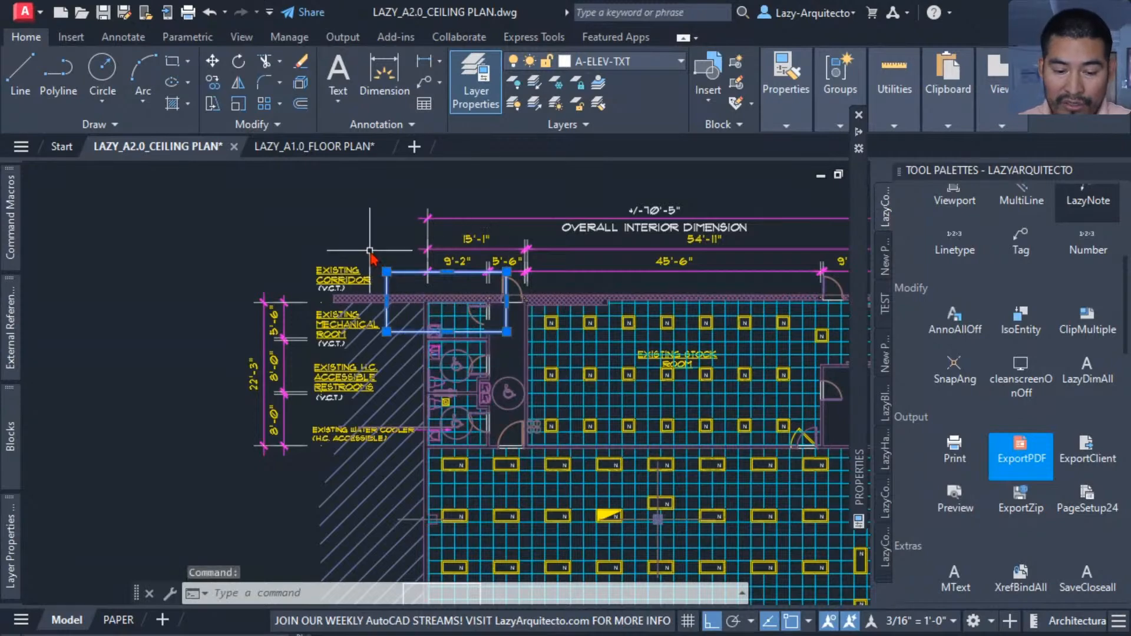
key(Delete)
scroll(368, 246, down, 5)
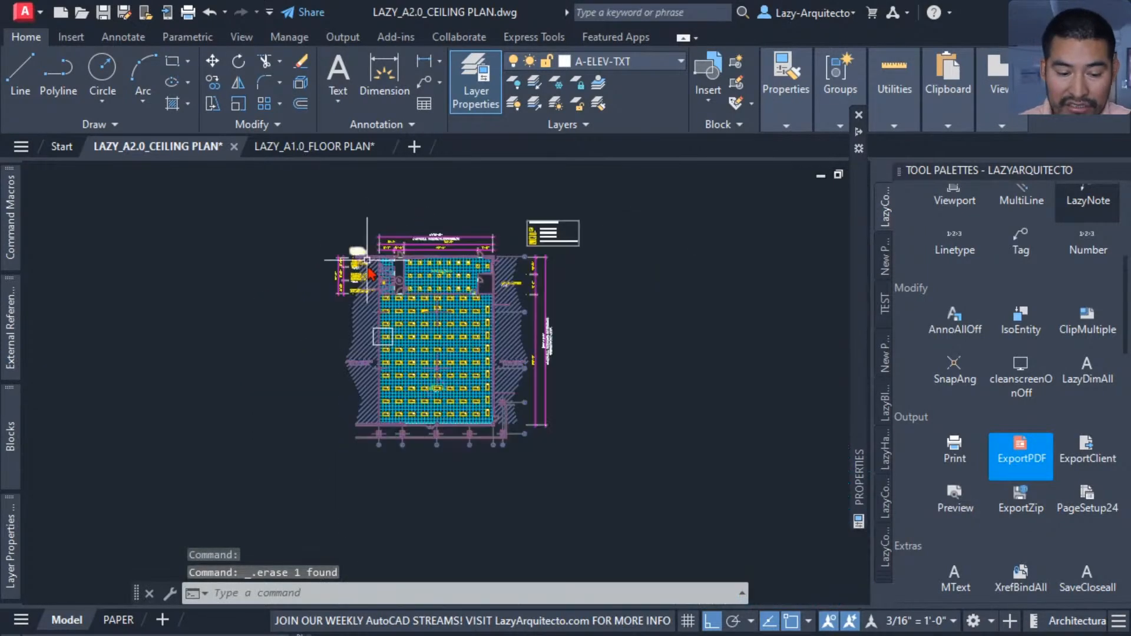
scroll(383, 327, up, 5)
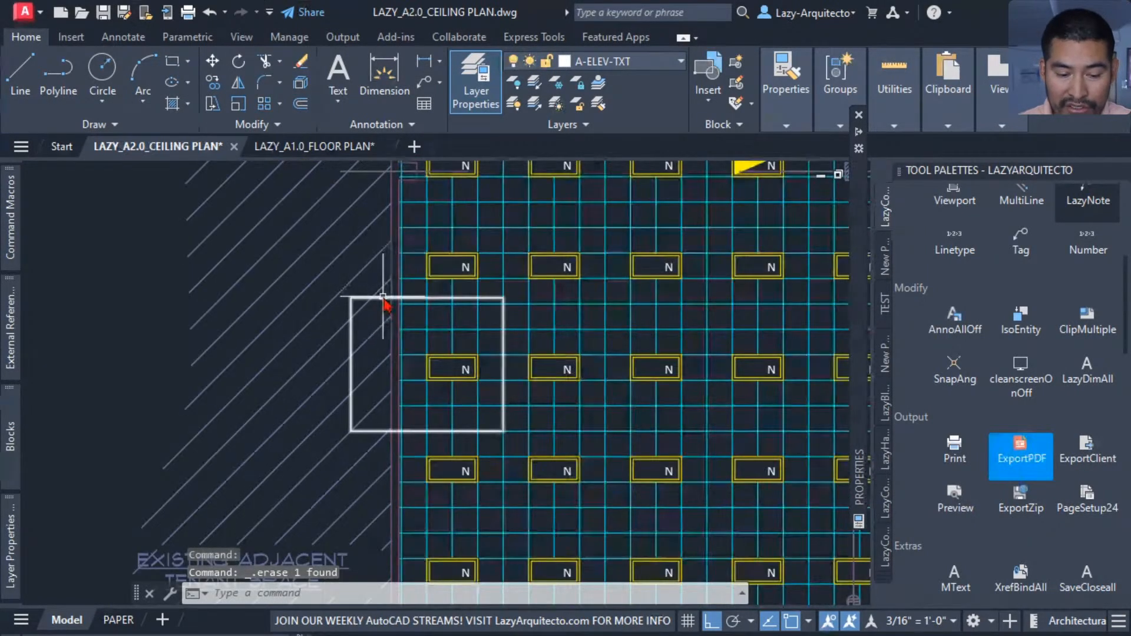
scroll(407, 409, down, 3)
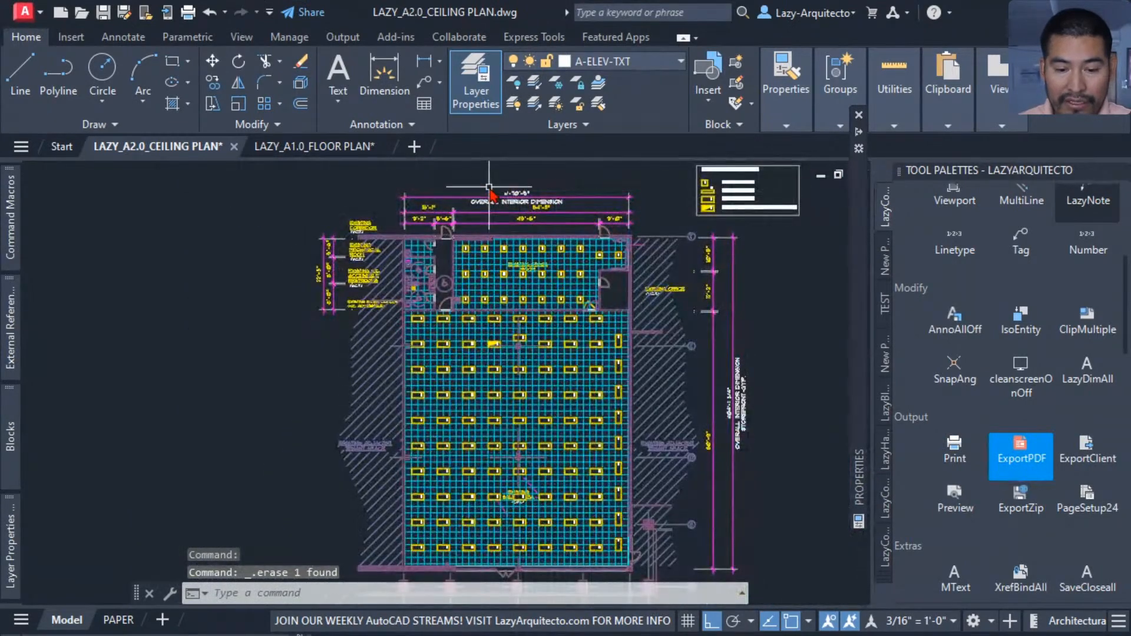
Step: Restore the previous layer status of the ceiling plan by running LAYERP twice
double_click(490, 187)
text(LAYp)
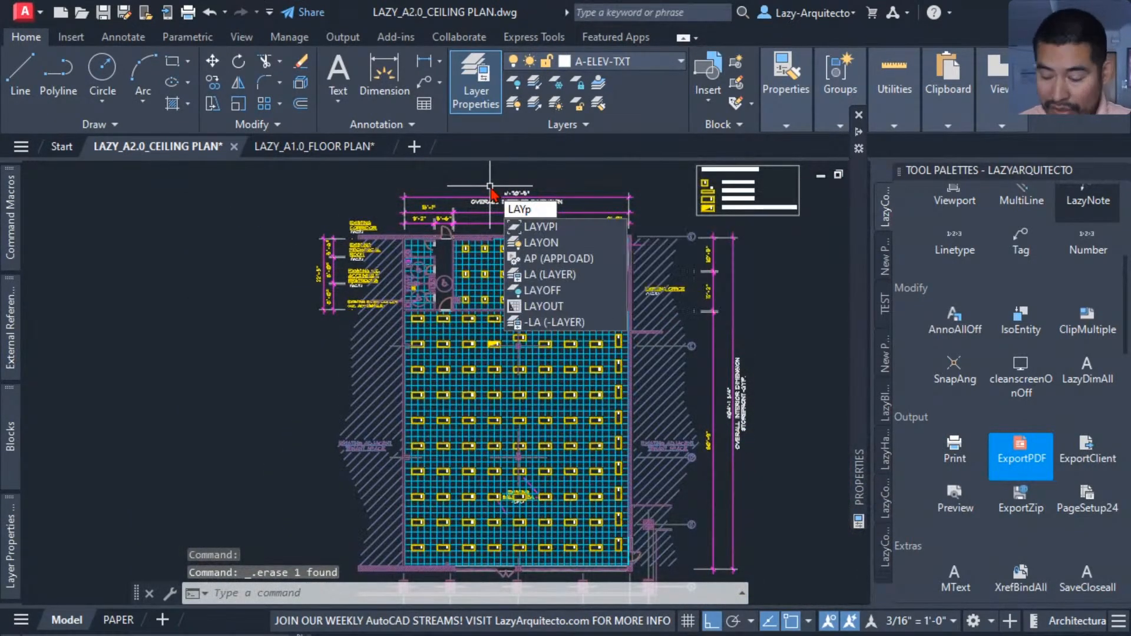
key(BackSpace)
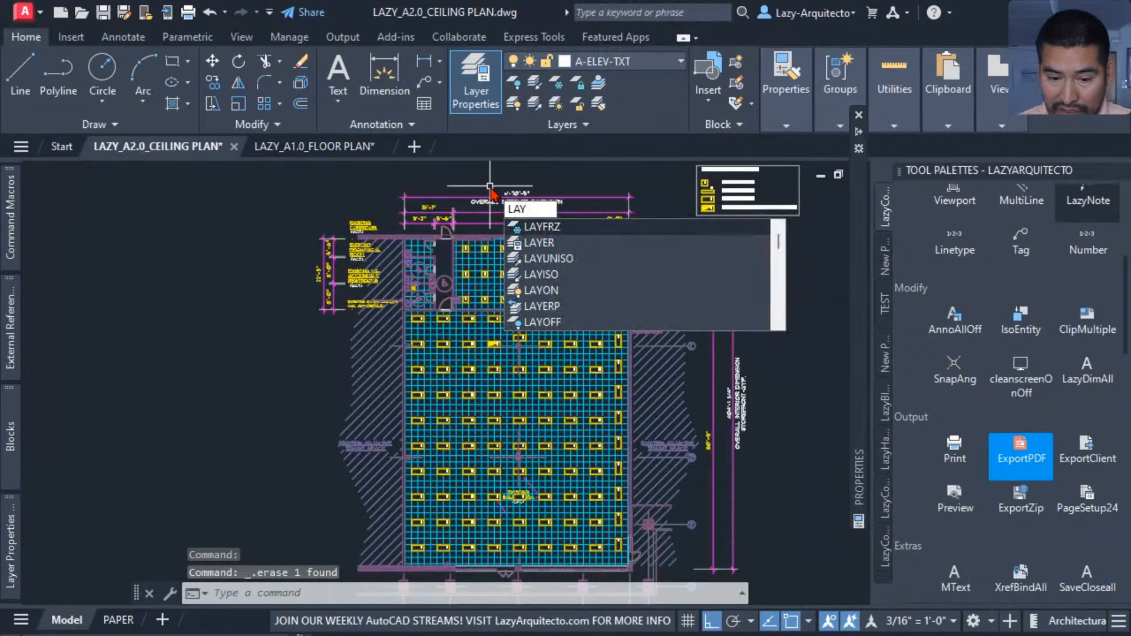
text(ERP)
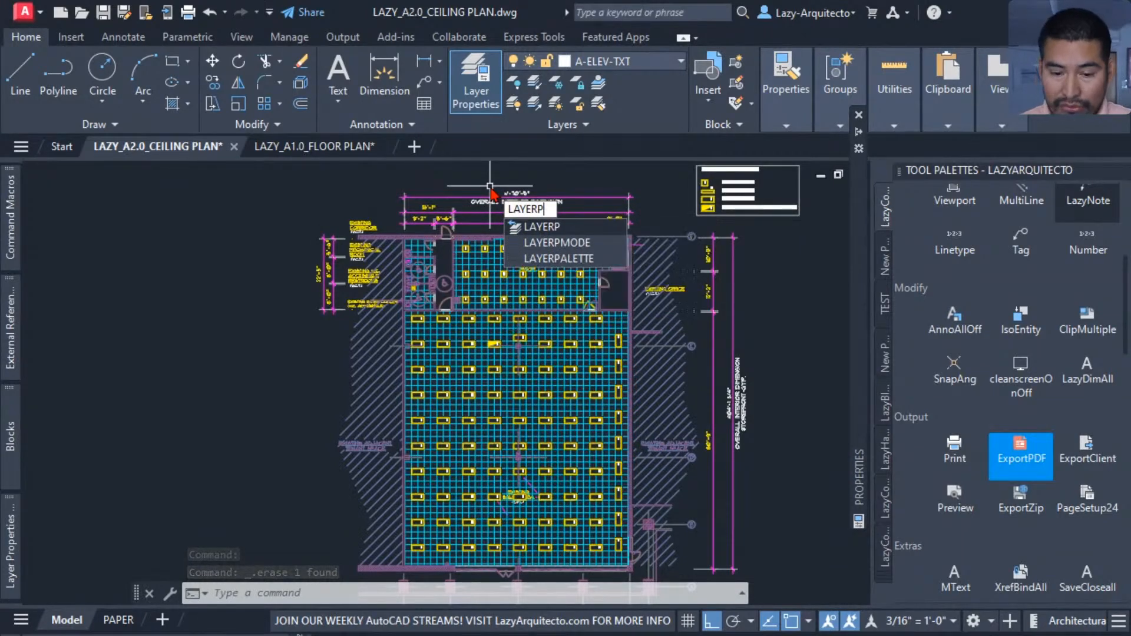
key(Return)
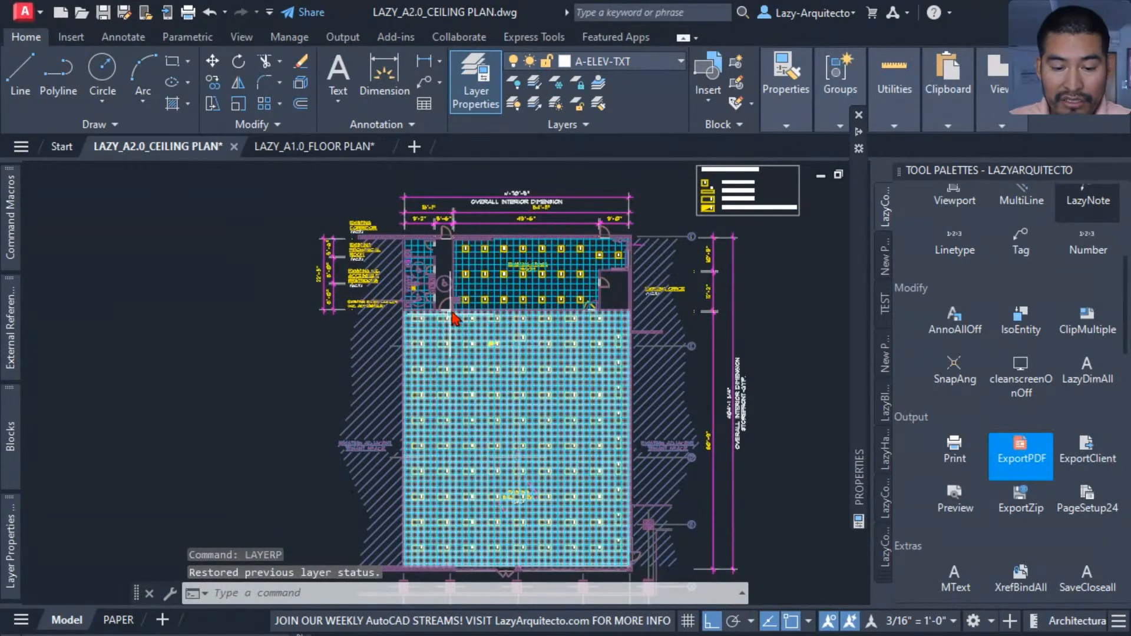
key(Return)
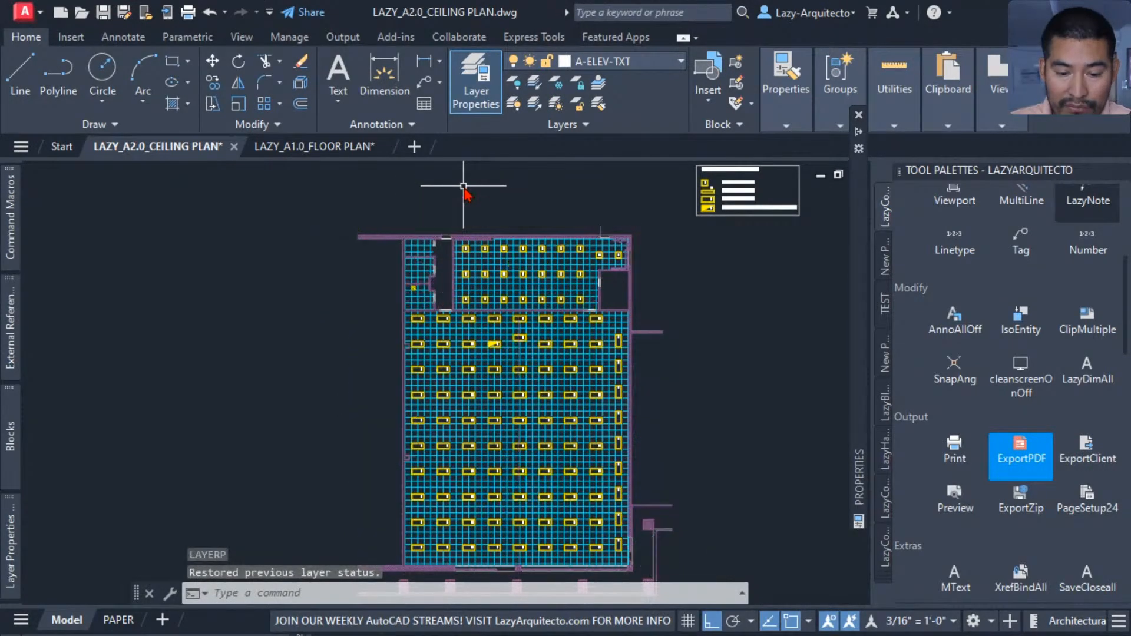
Step: Run the lazyALLon macro again, inspect the restroom area of the ceiling plan, and undo the run
scroll(416, 285, up, 1)
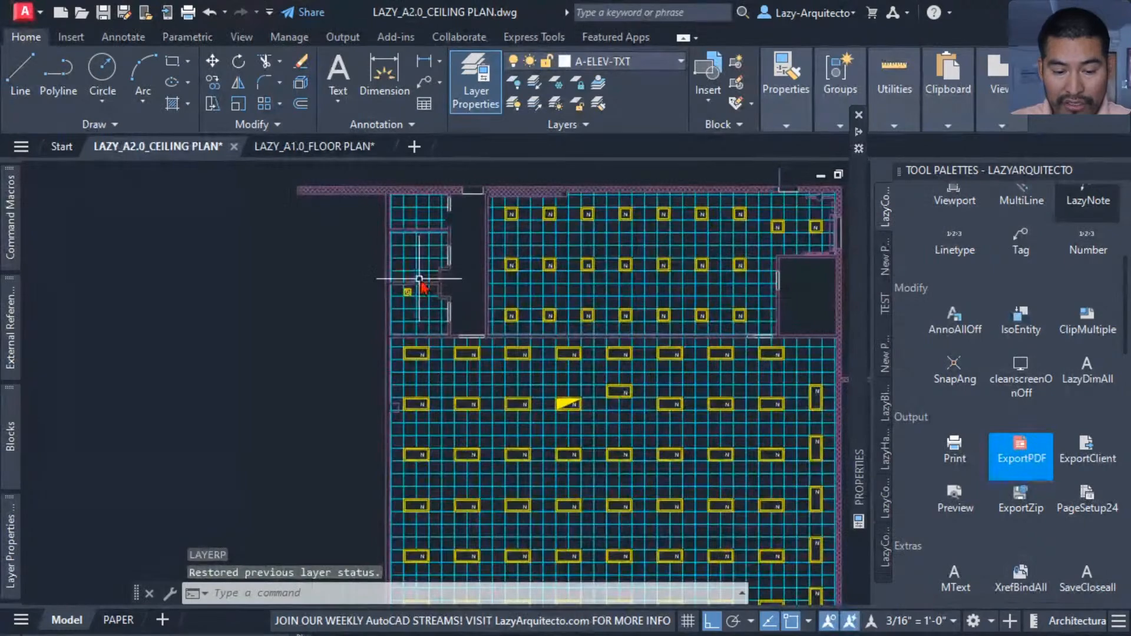
scroll(482, 314, up, 1)
middle_drag(482, 314, 482, 319)
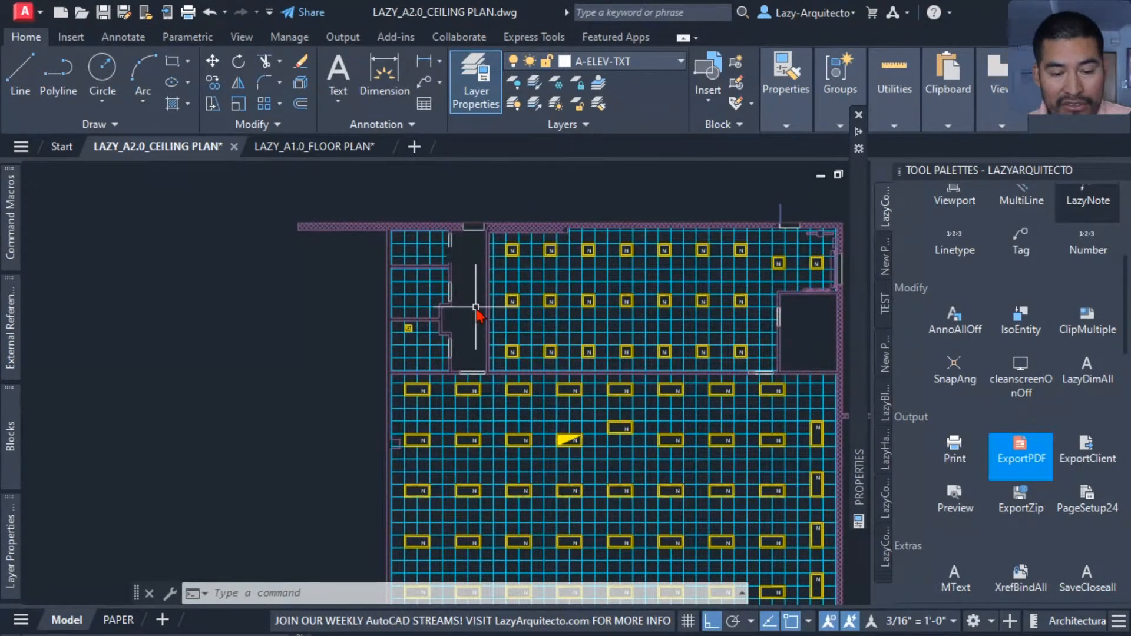
scroll(484, 271, up, 3)
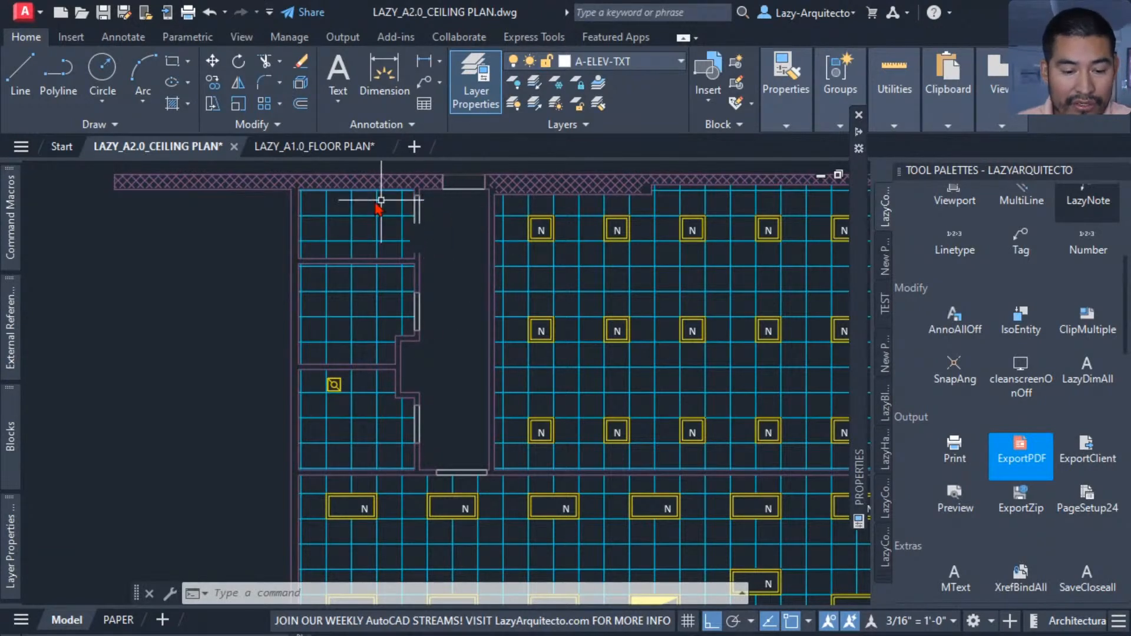
mouse_move(12, 221)
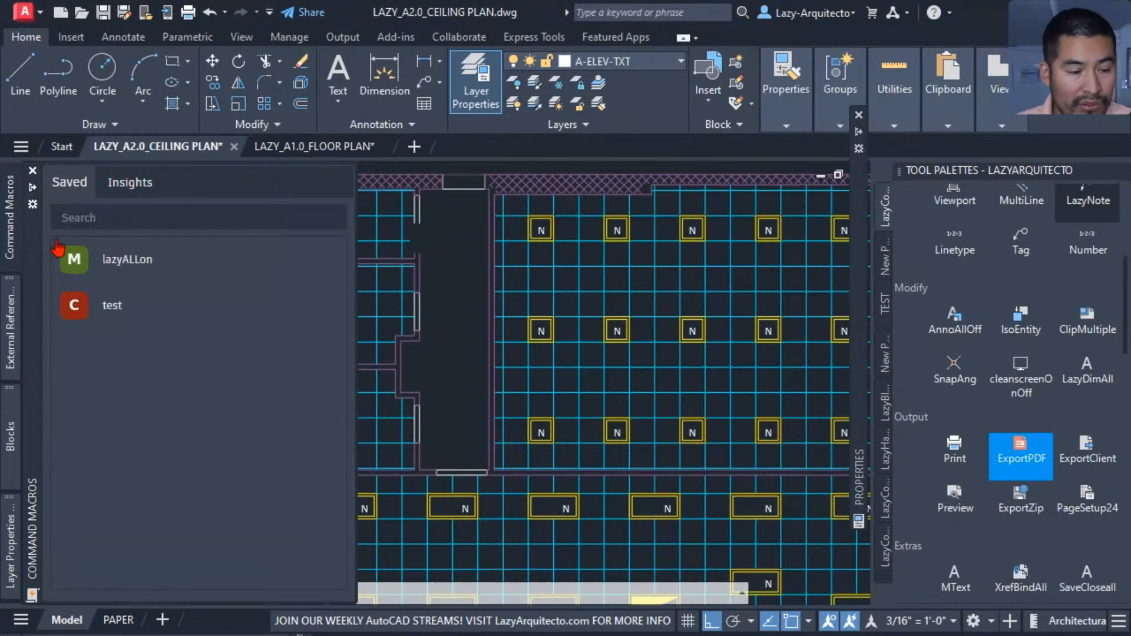
double_click(115, 265)
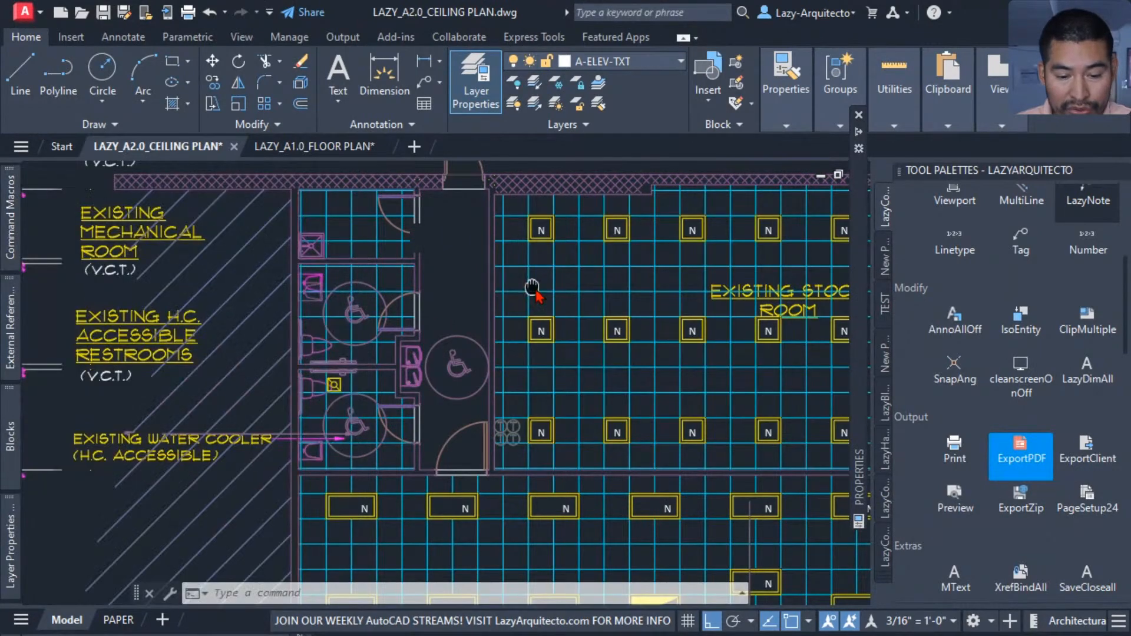
middle_drag(532, 287, 578, 317)
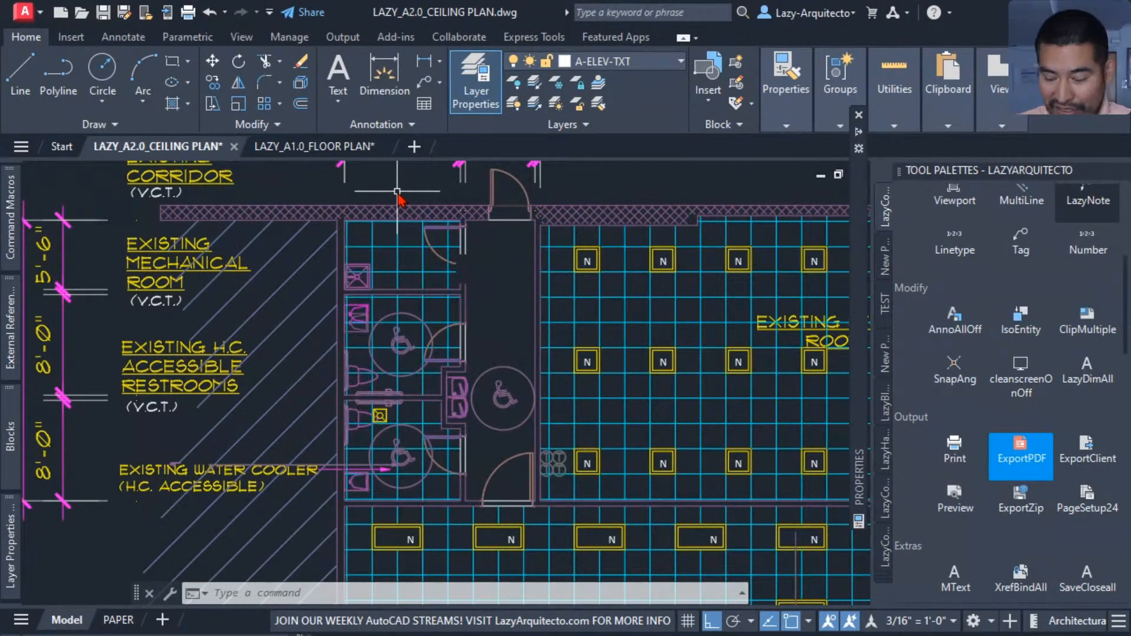
key(ctrl+z)
key(ctrl+z)
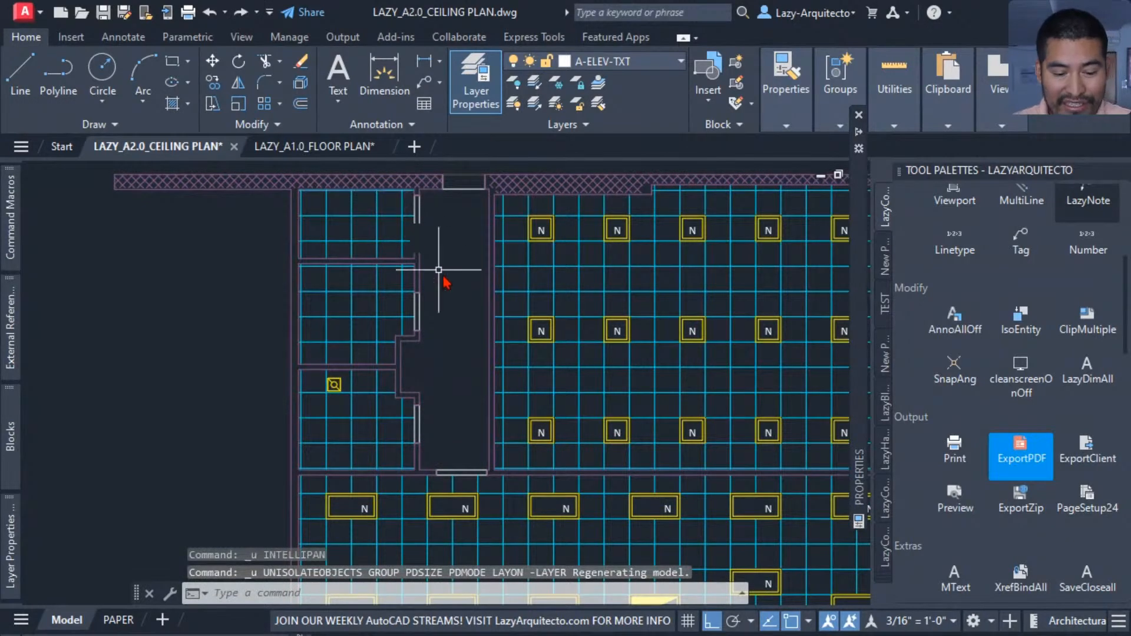
Step: Open the lazyALLon macro for editing and append "wipeoutframe;" after "_unhide;" in its macro code
scroll(438, 304, down, 3)
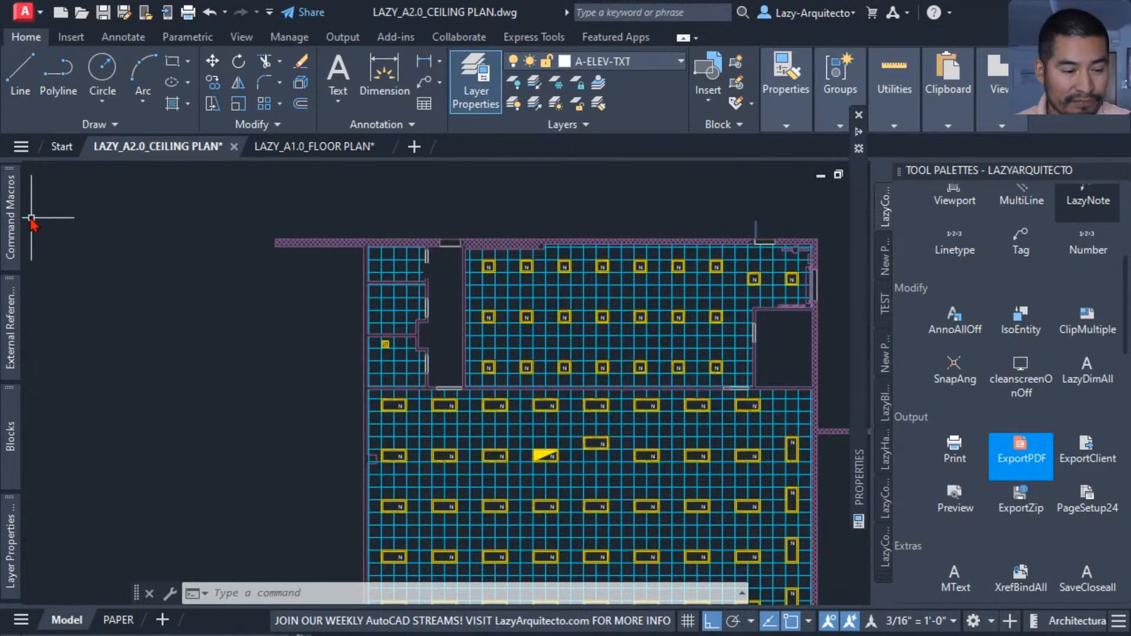
mouse_move(12, 215)
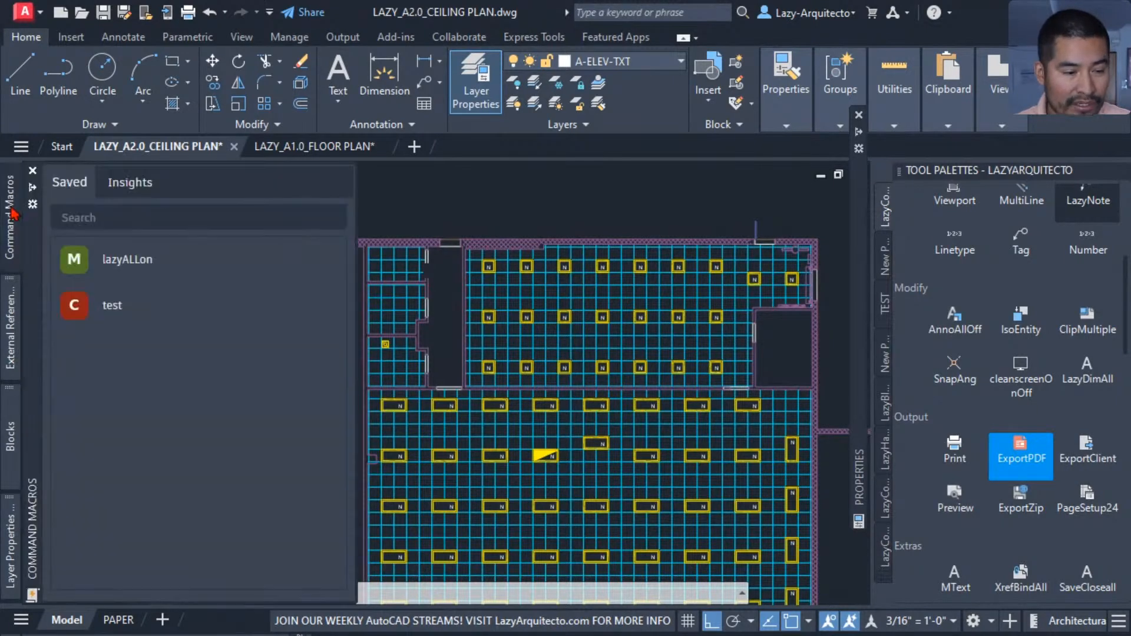
right_click(142, 263)
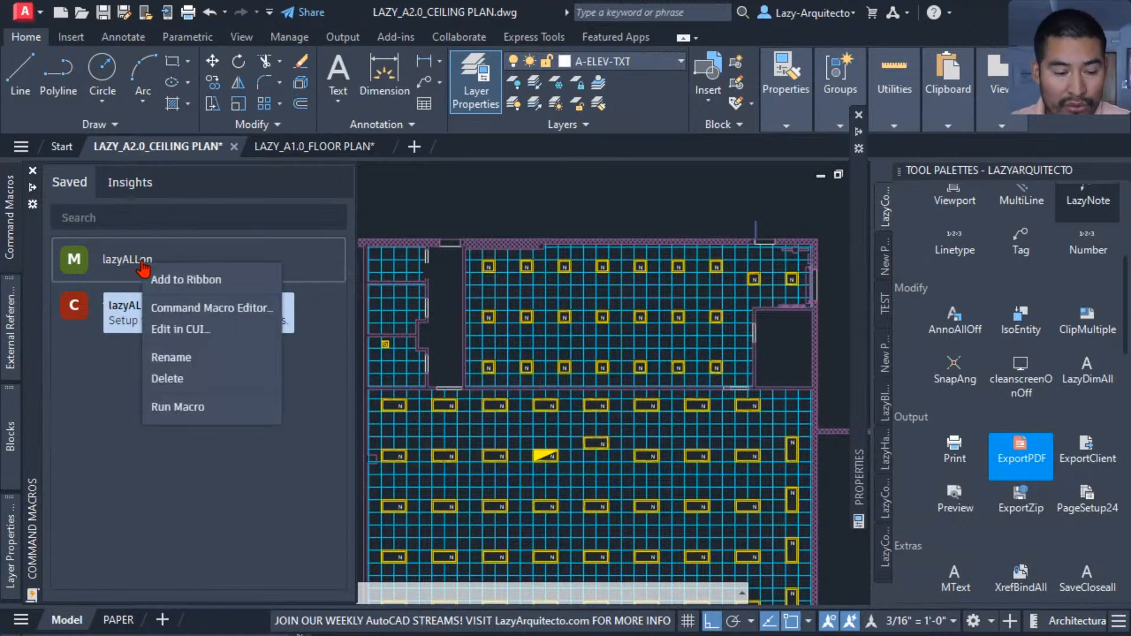
click(182, 309)
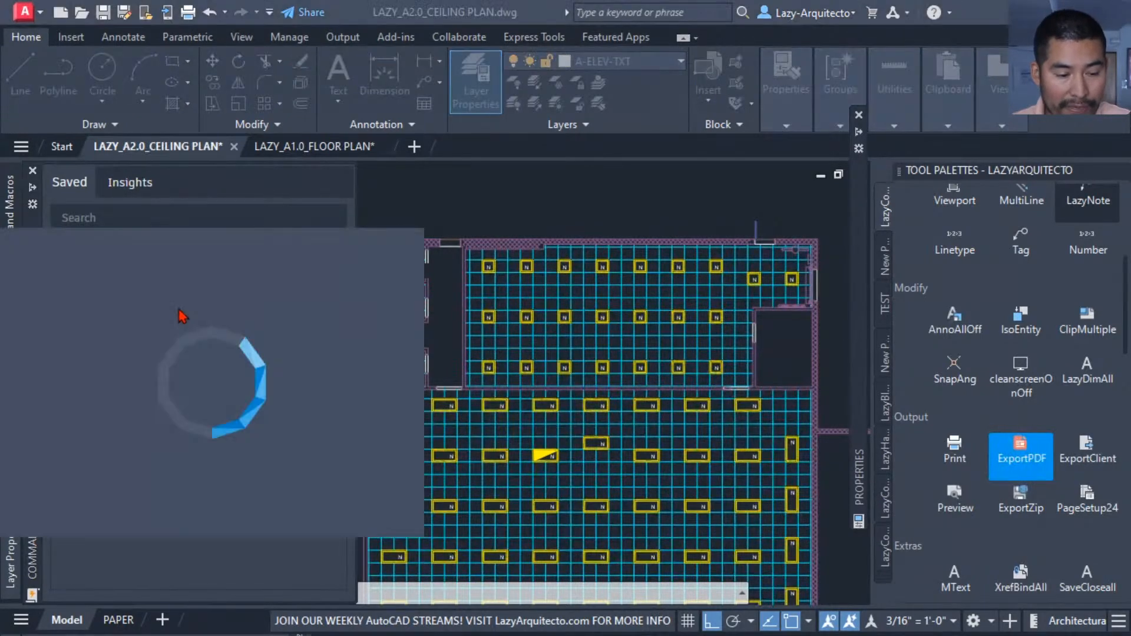
click(203, 472)
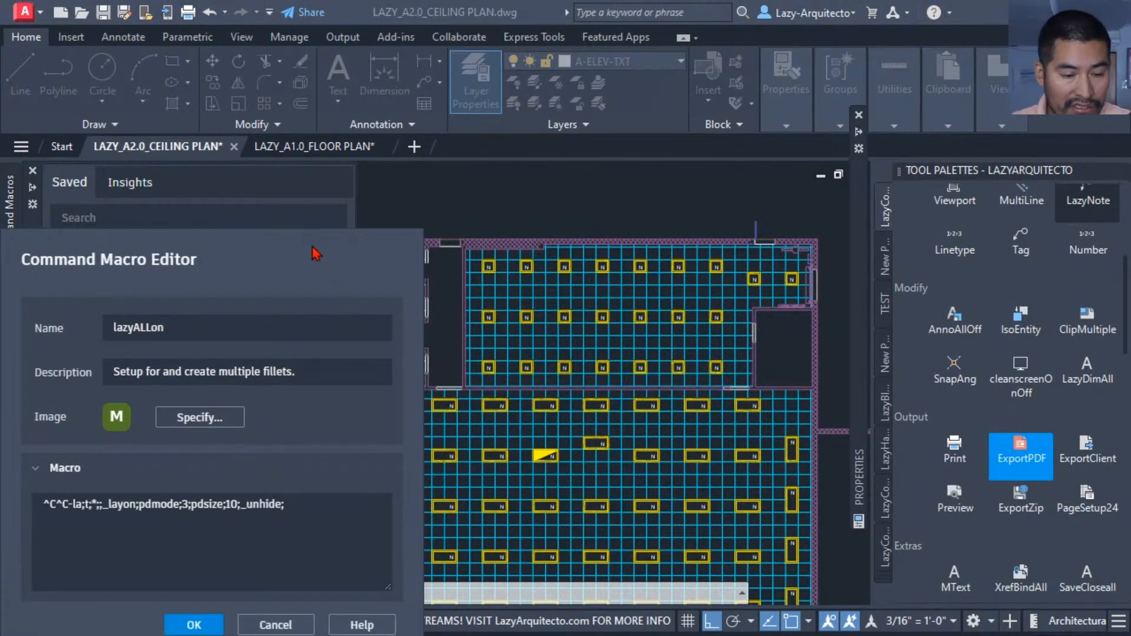
drag(312, 246, 571, 185)
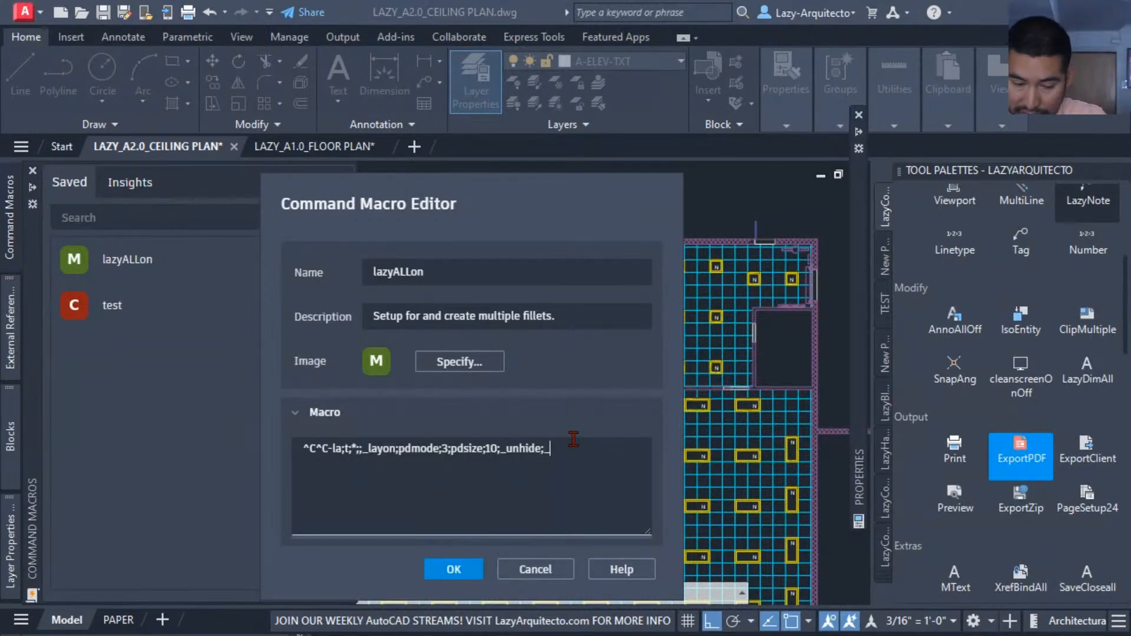
key(BackSpace)
key(BackSpace)
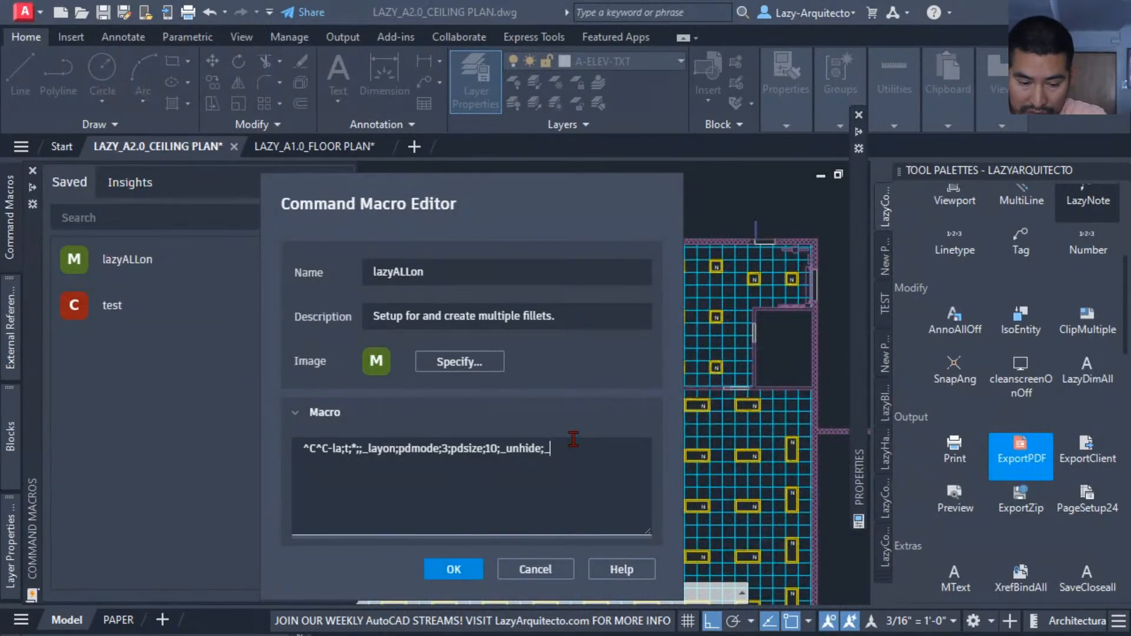
text(wipeou)
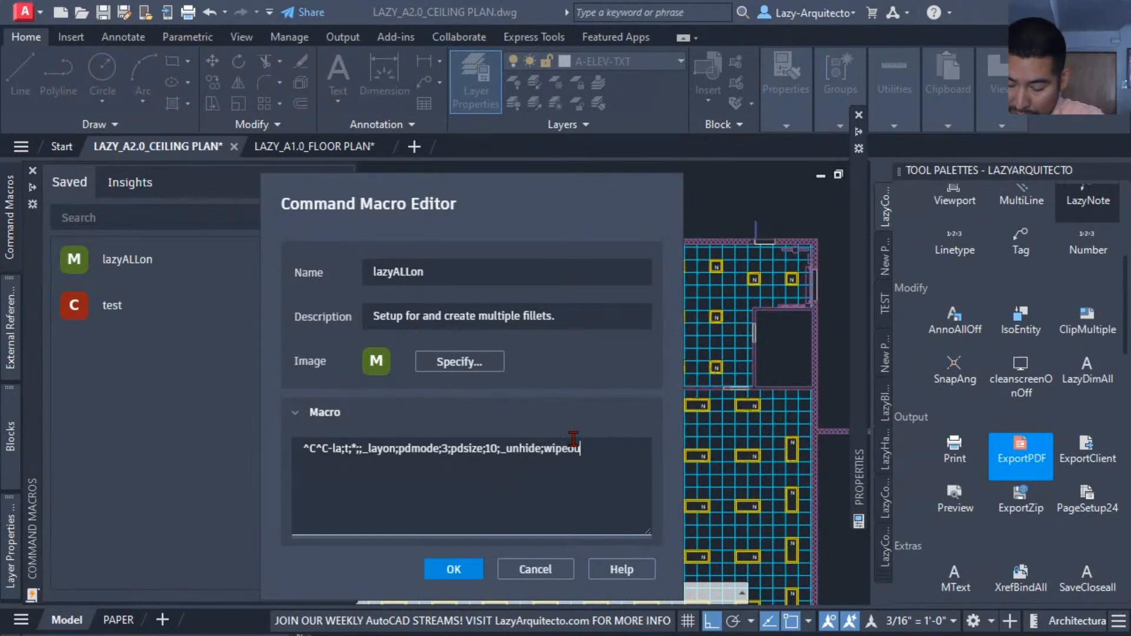
text(tfra)
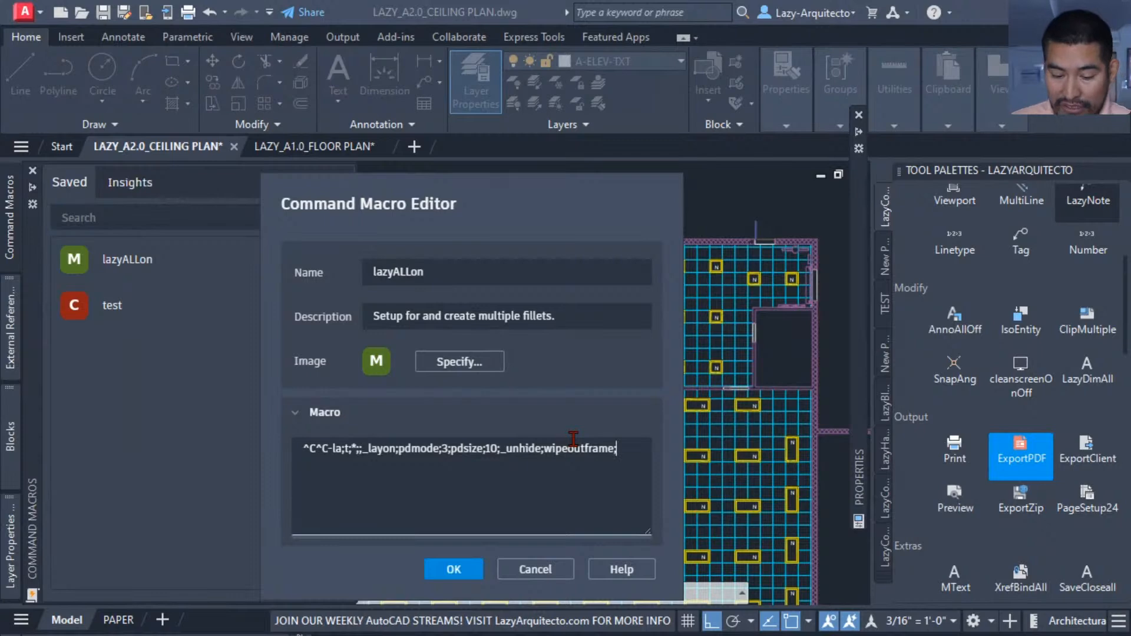
text(me;)
Step: Complete the wipeoutframe call with the value "2;" and save the lazyALLon macro
drag(616, 449, 547, 457)
click(623, 447)
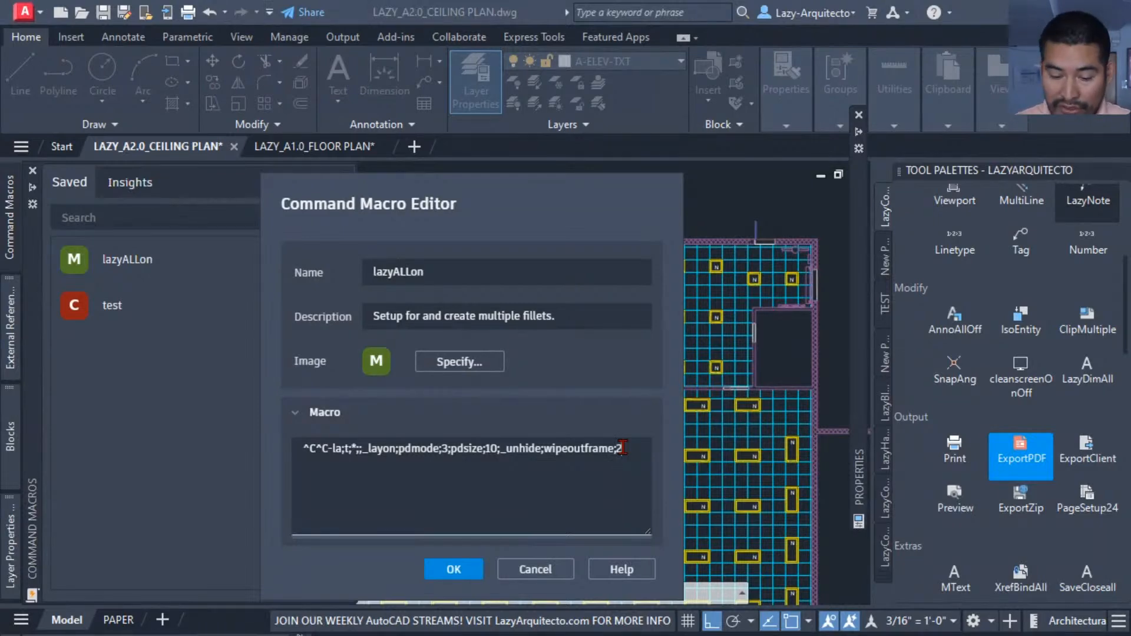
text(2;)
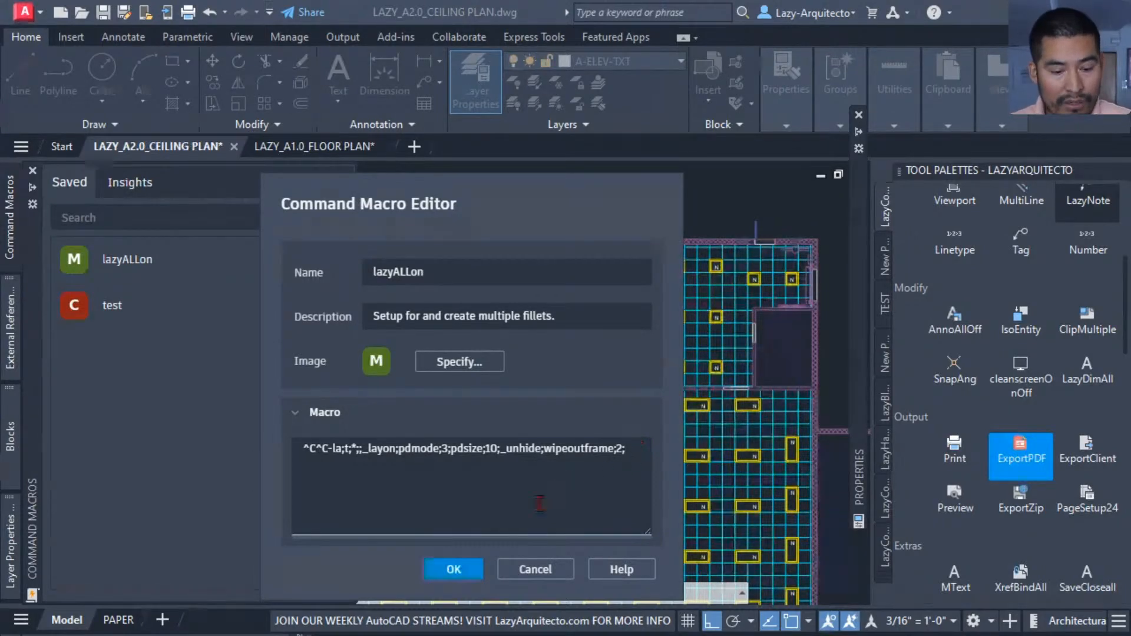
click(454, 569)
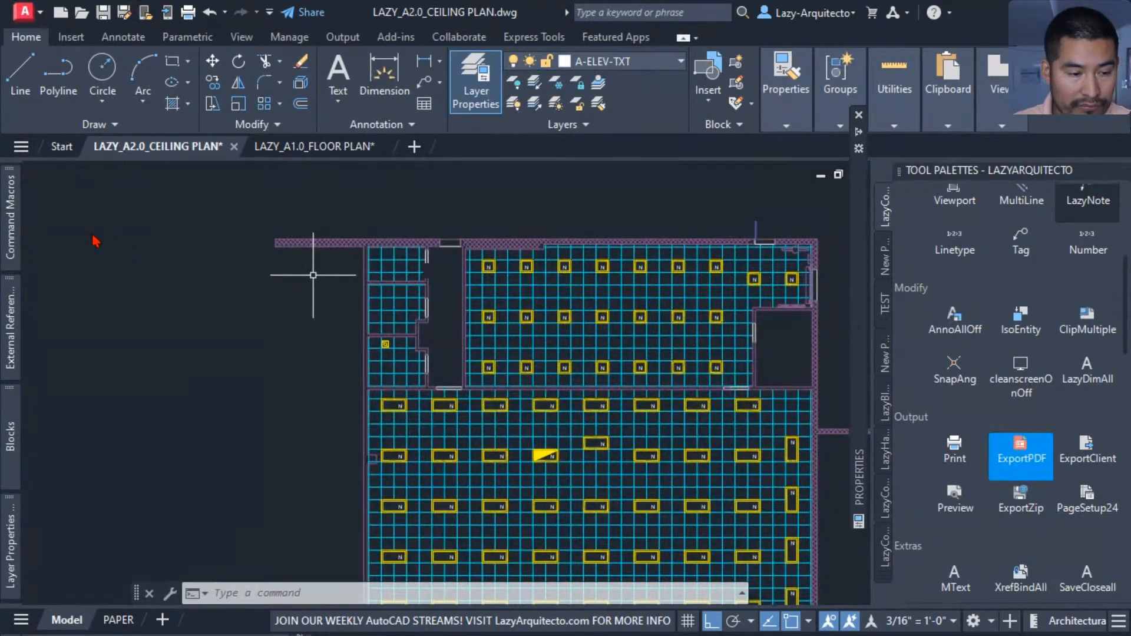
Step: Run the lazyALLon macro and check the object type of the white rectangle beside the mechanical room door
mouse_move(15, 228)
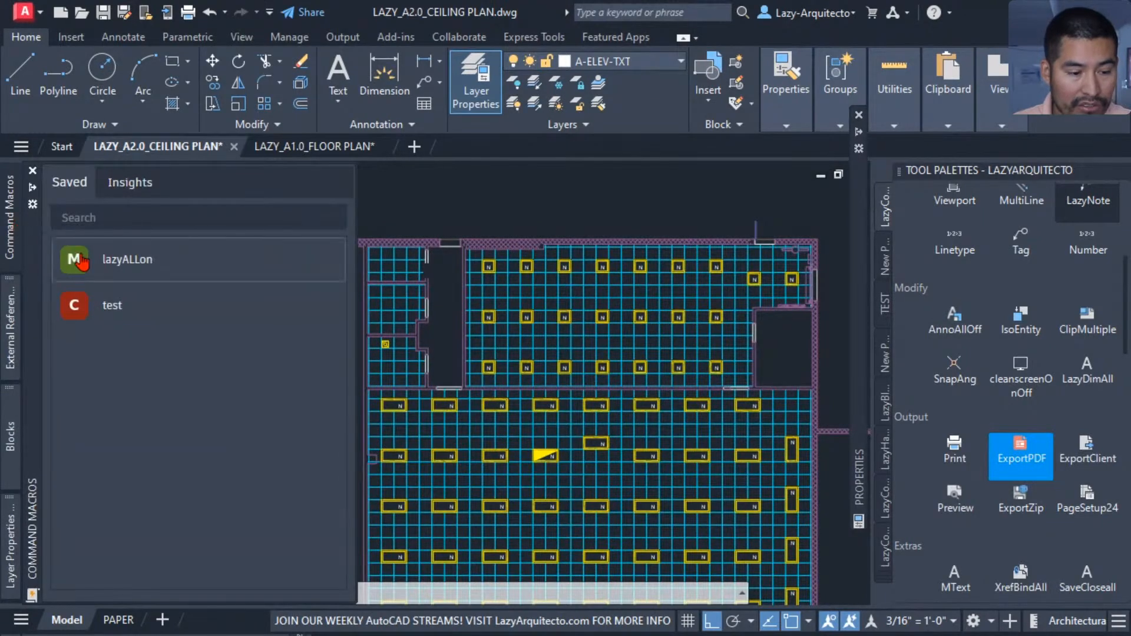
click(108, 265)
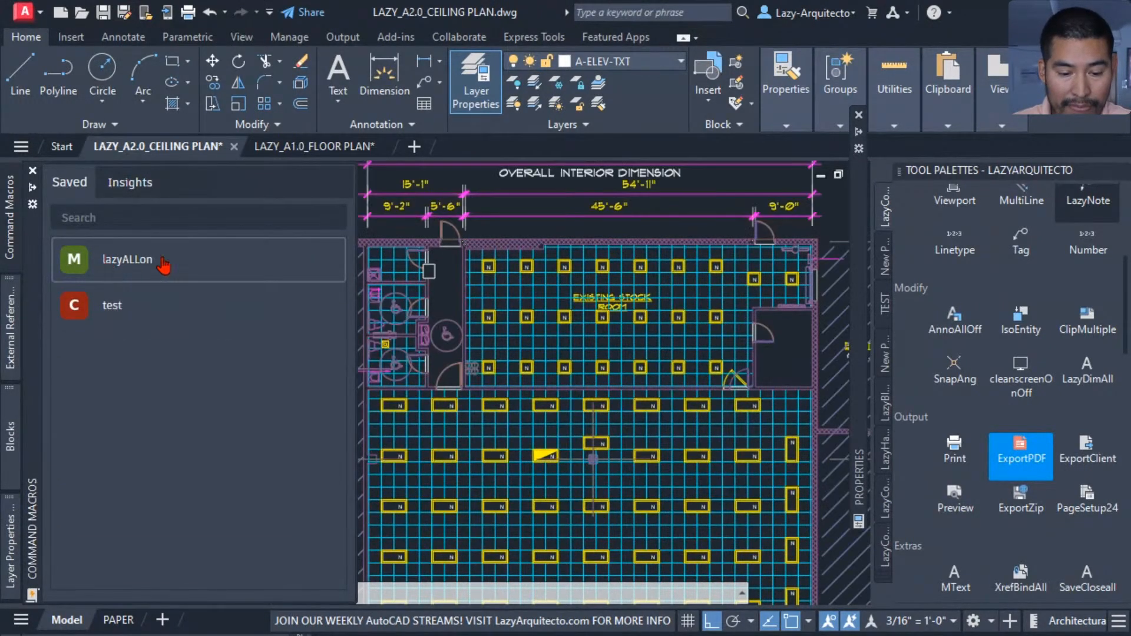
scroll(418, 254, up, 5)
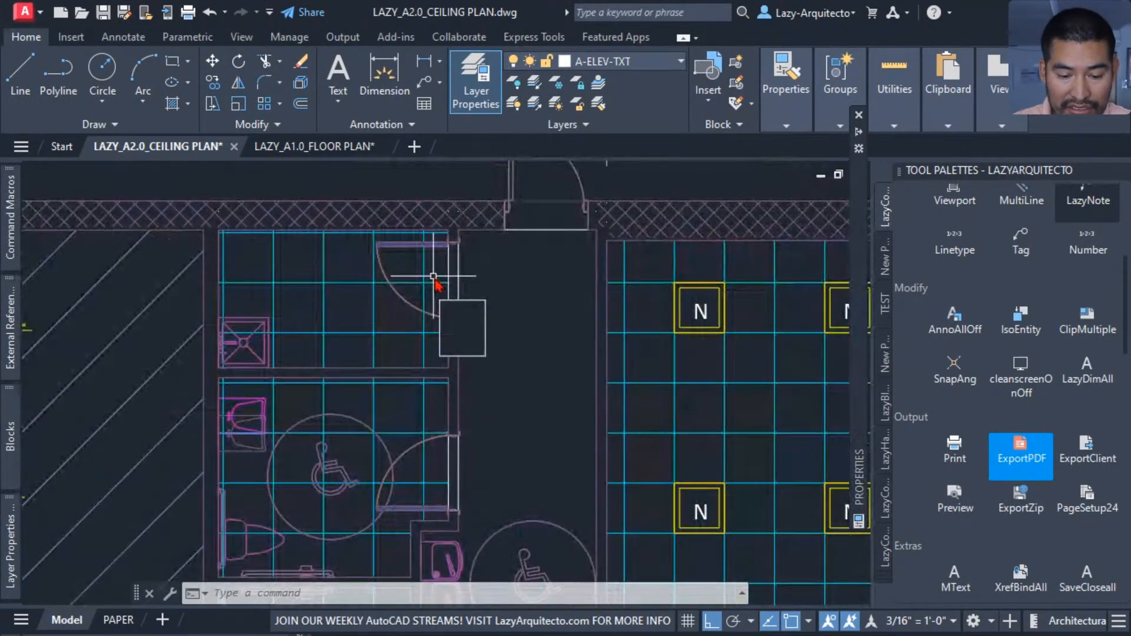
scroll(475, 295, up, 3)
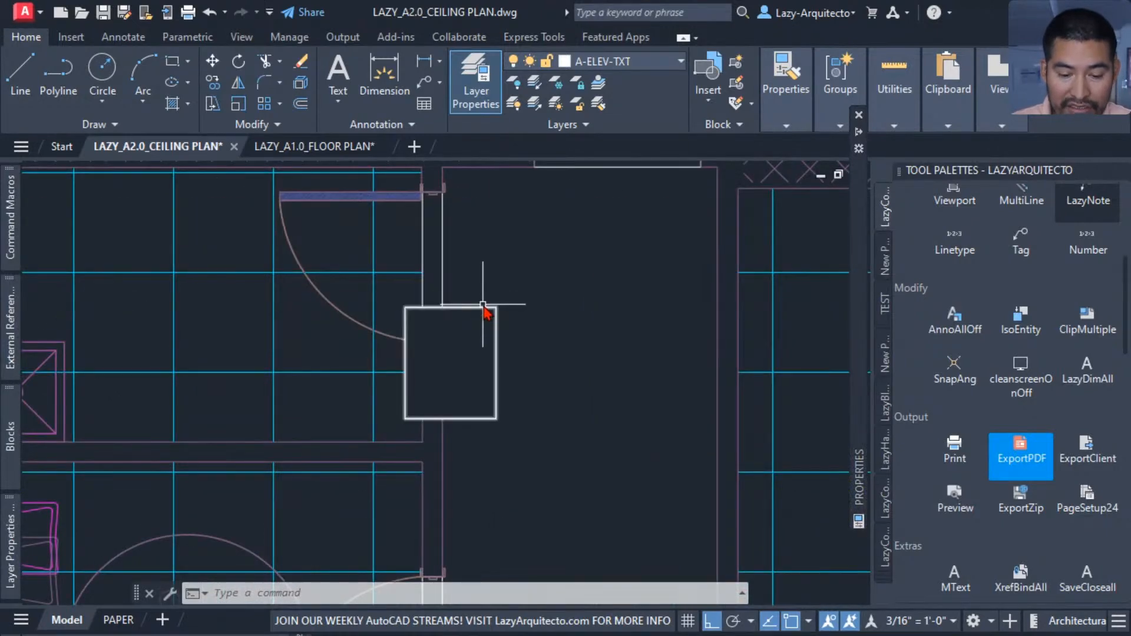
click(483, 305)
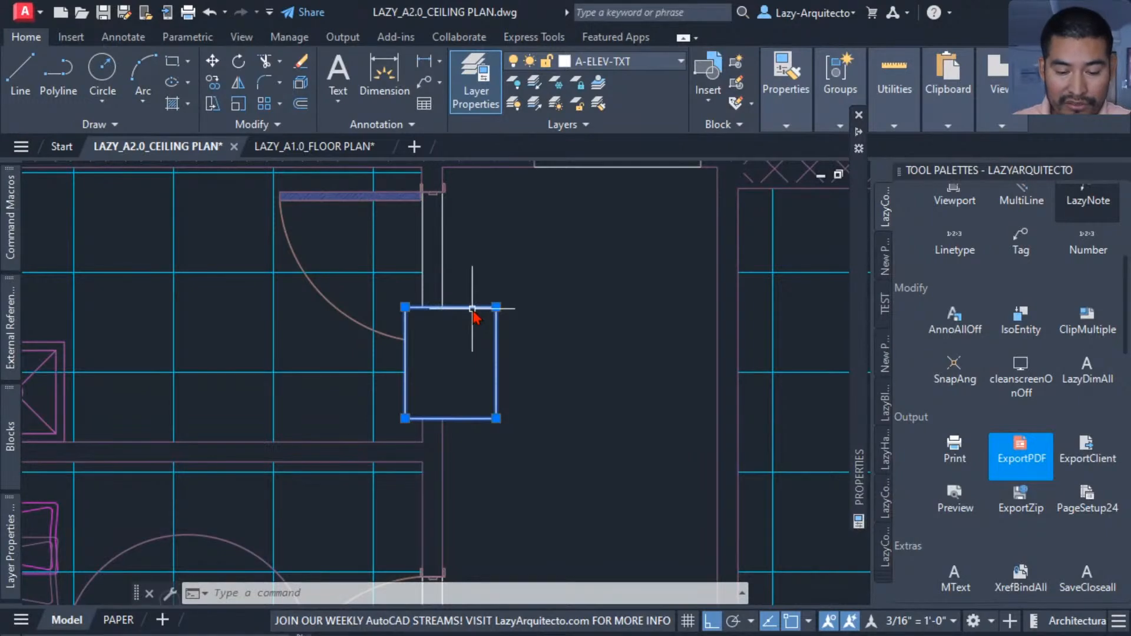
mouse_move(859, 269)
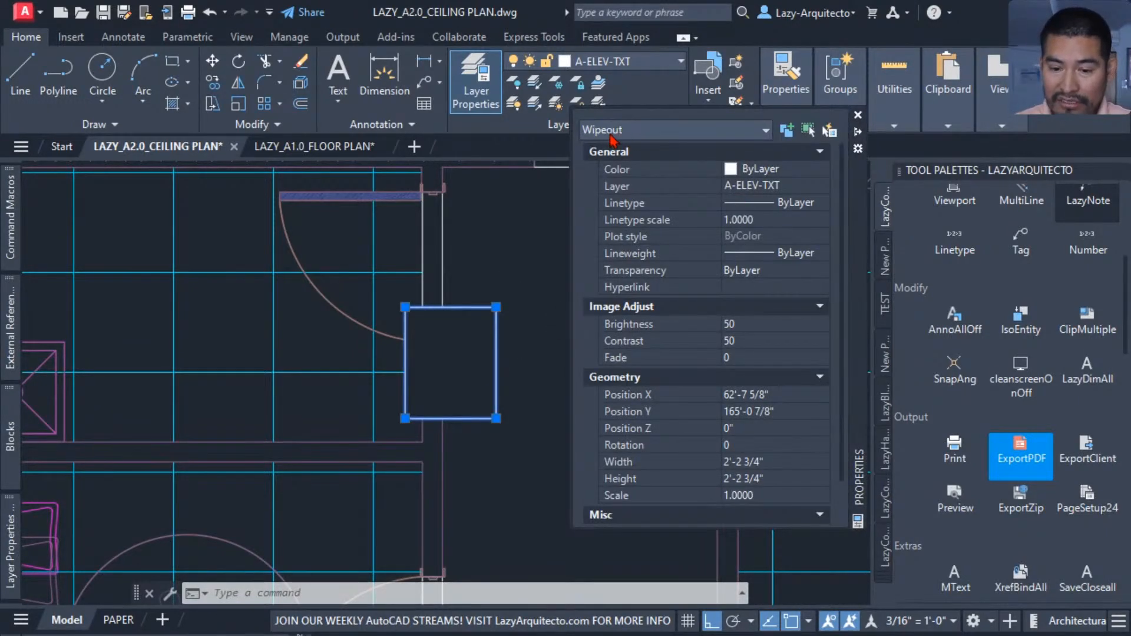
Step: Delete the selected wipeout beside the mechanical room door
scroll(319, 335, down, 5)
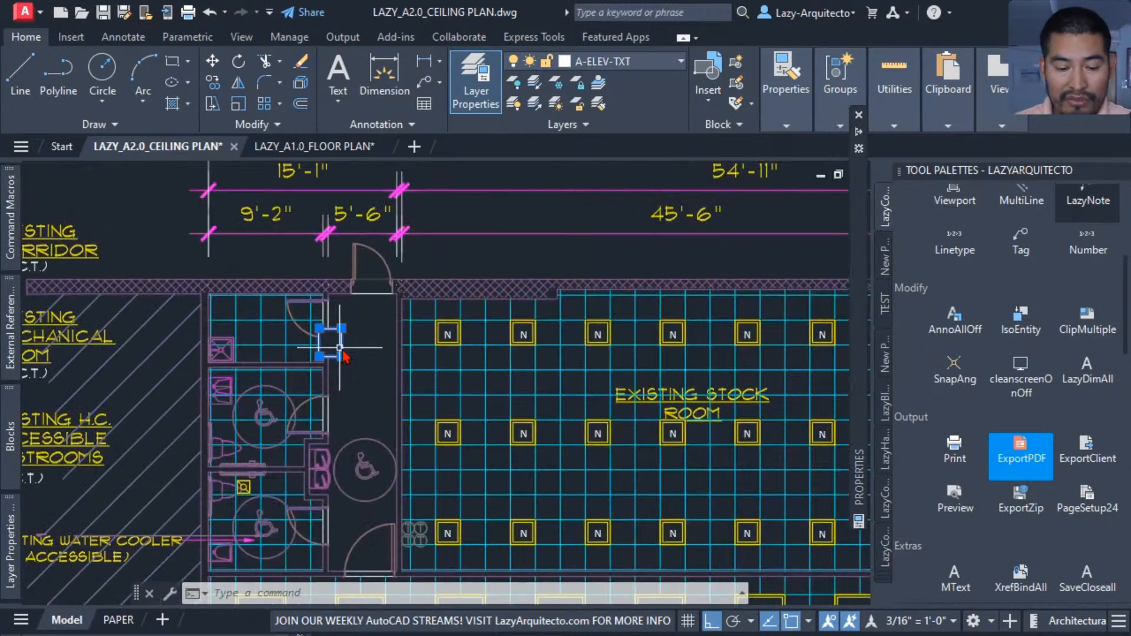
scroll(372, 359, down, 2)
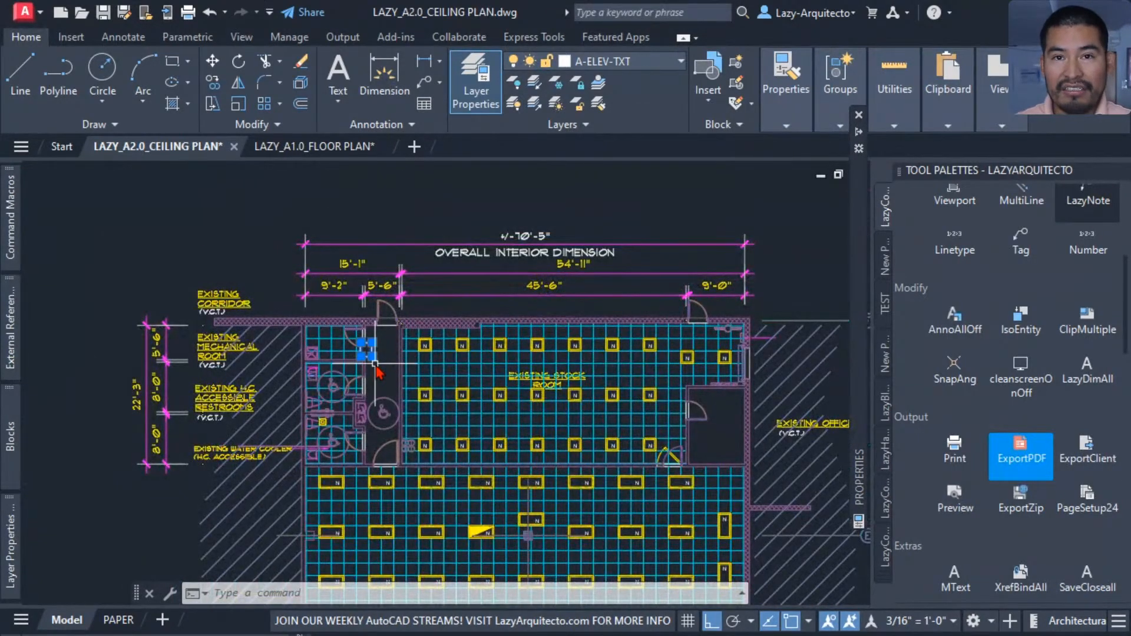
scroll(370, 355, up, 5)
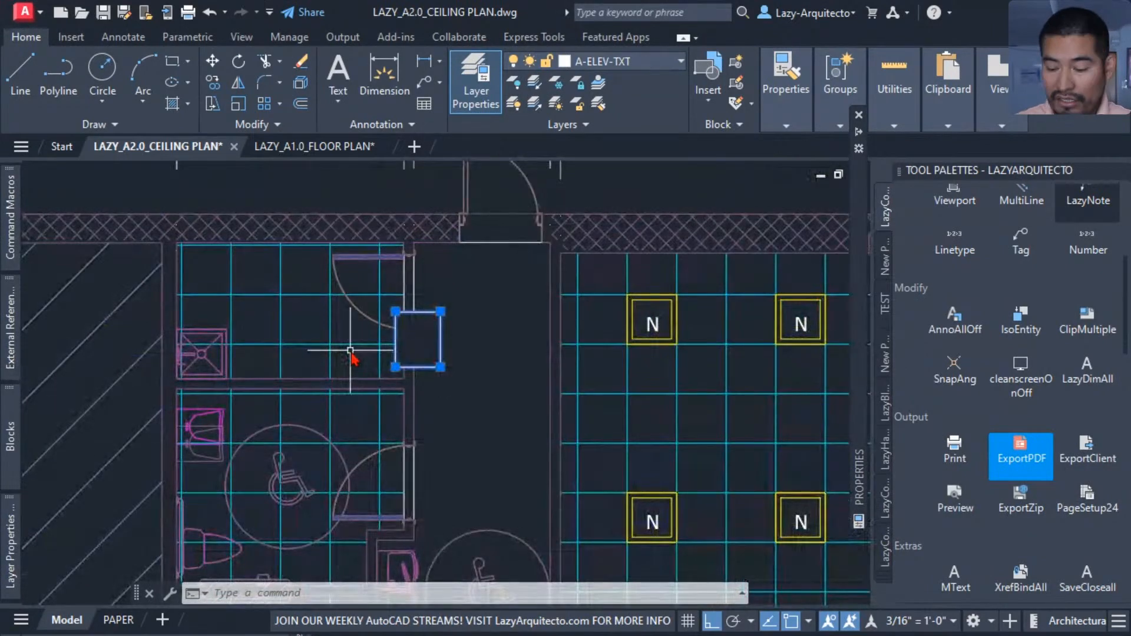
key(Delete)
scroll(474, 353, down, 5)
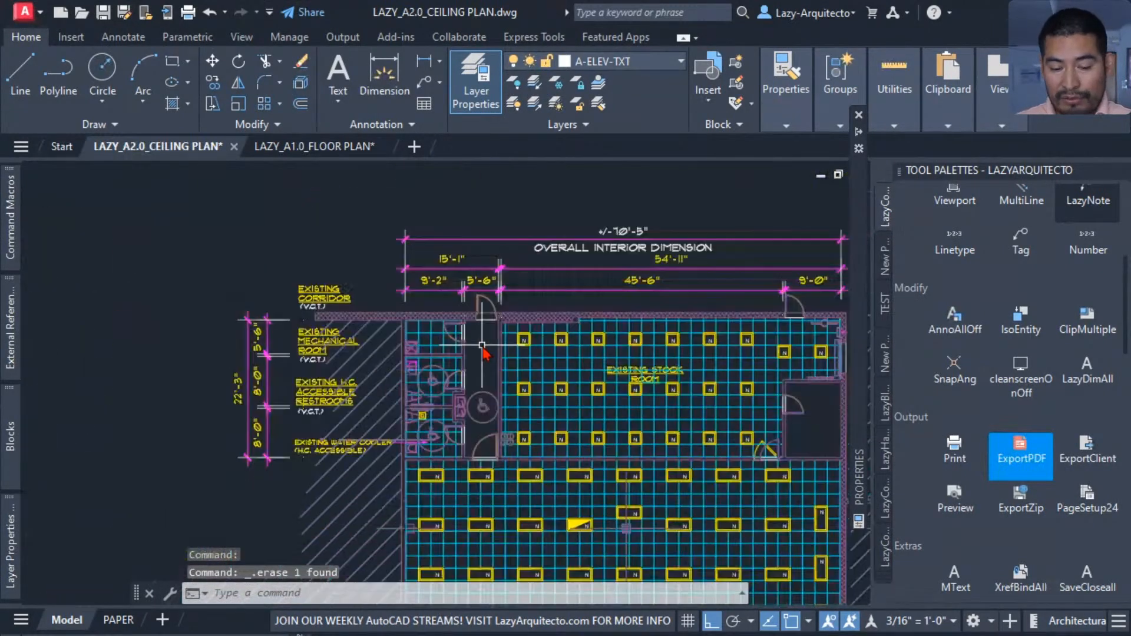
Step: Run LAYERP twice to restore the ceiling plan's previous layer status
text(LAYp)
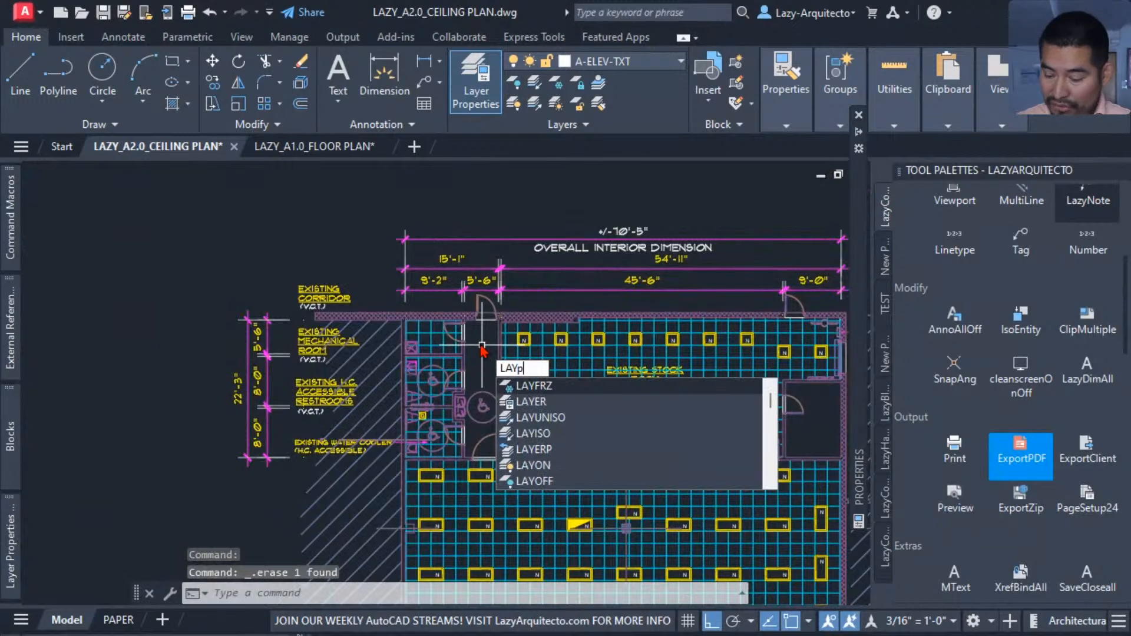
key(BackSpace)
text(ER)
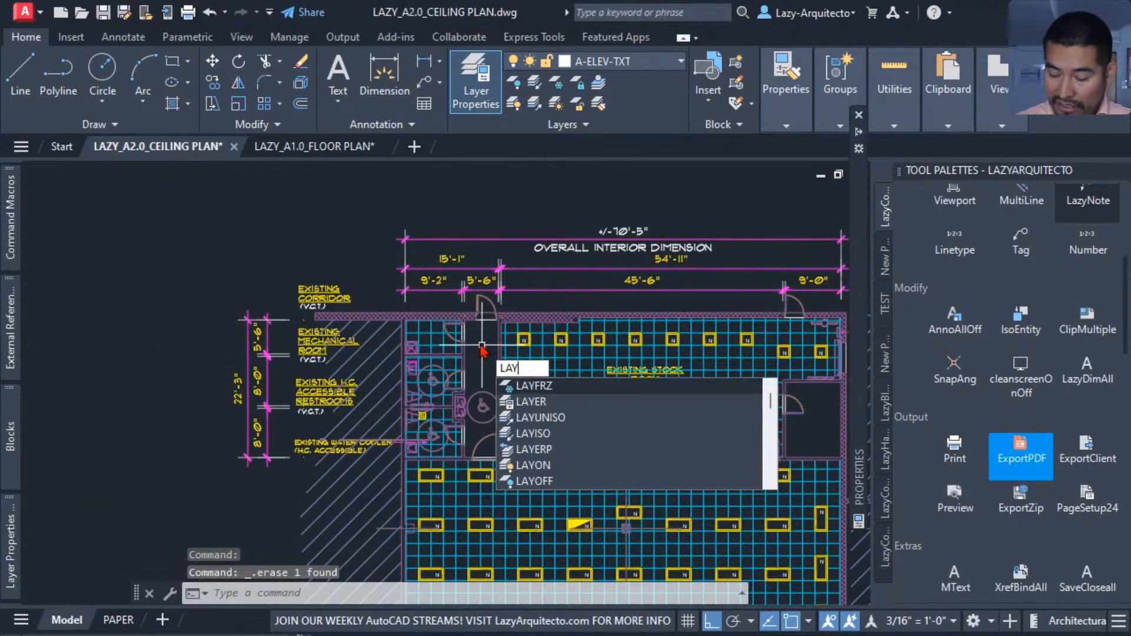
text(P)
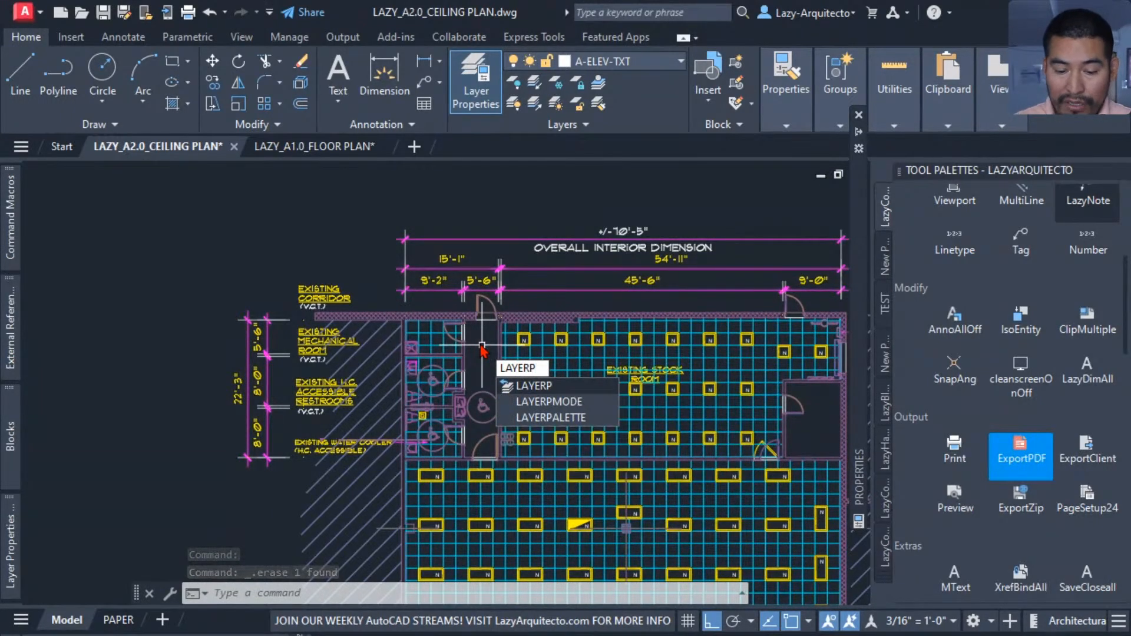
key(Return)
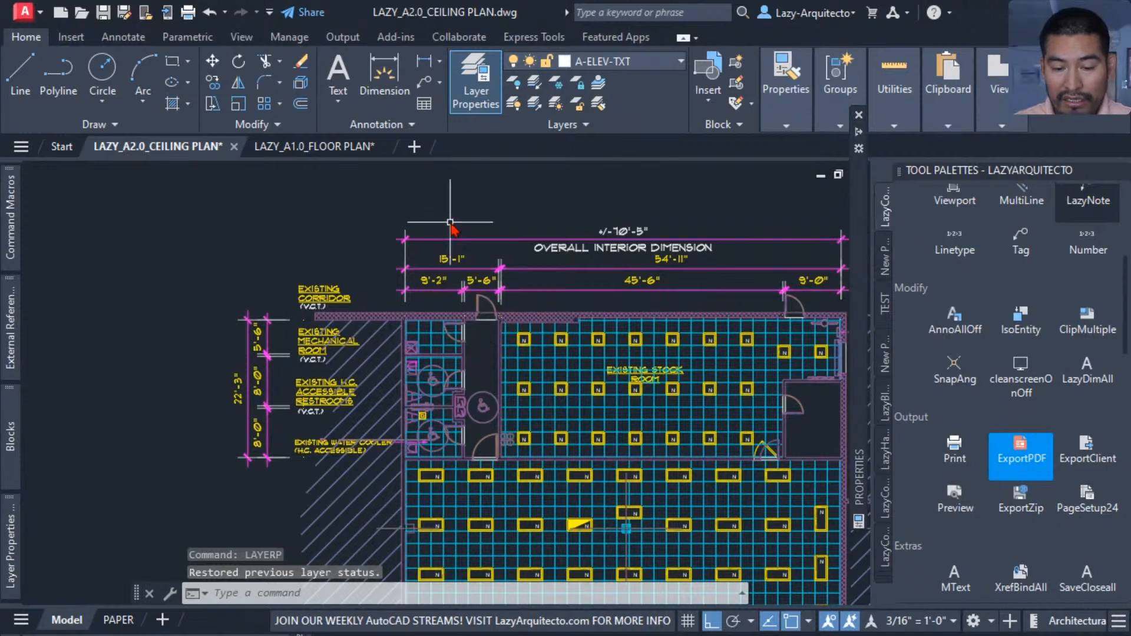
key(Return)
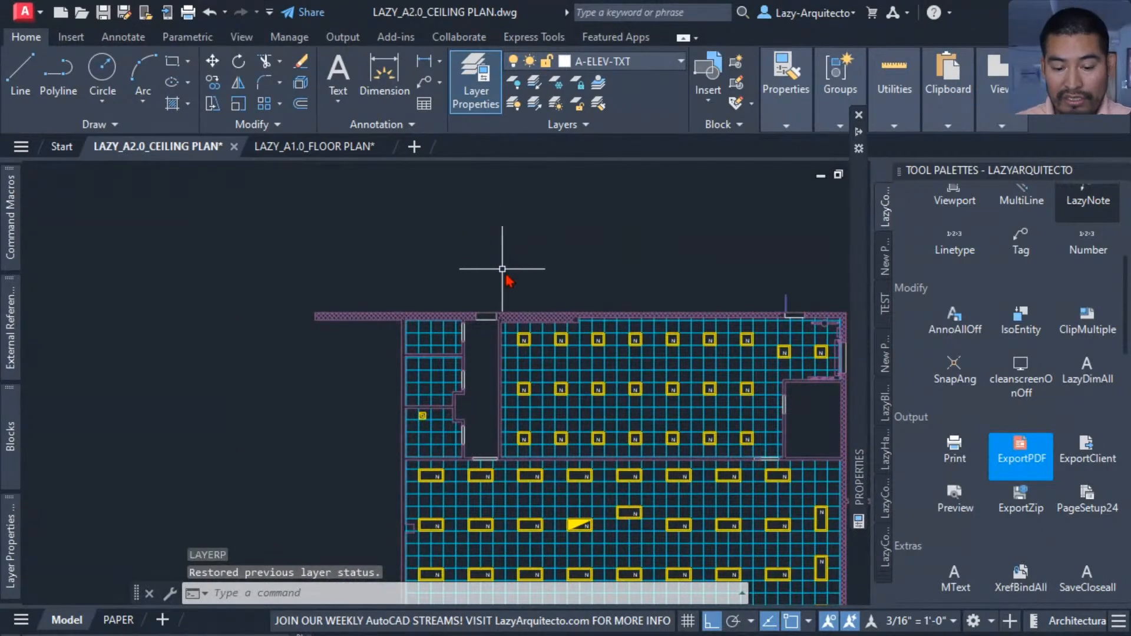
scroll(492, 405, down, 2)
middle_drag(493, 404, 437, 233)
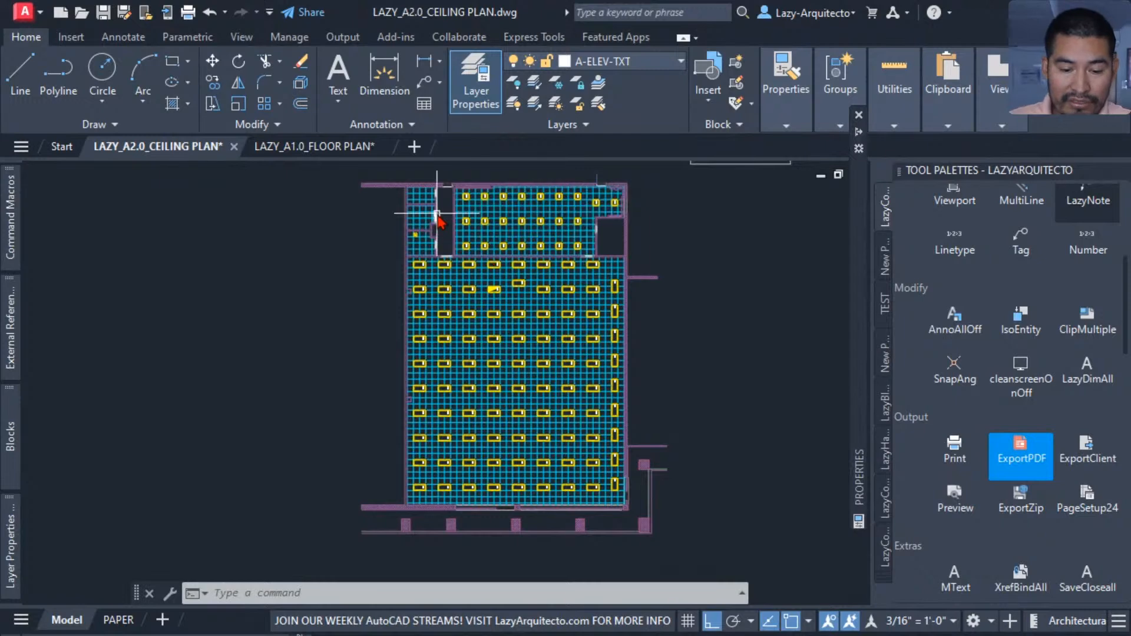
scroll(439, 246, up, 3)
mouse_move(451, 225)
middle_down()
mouse_move(387, 295)
mouse_move(387, 331)
mouse_move(405, 325)
mouse_move(407, 272)
middle_up()
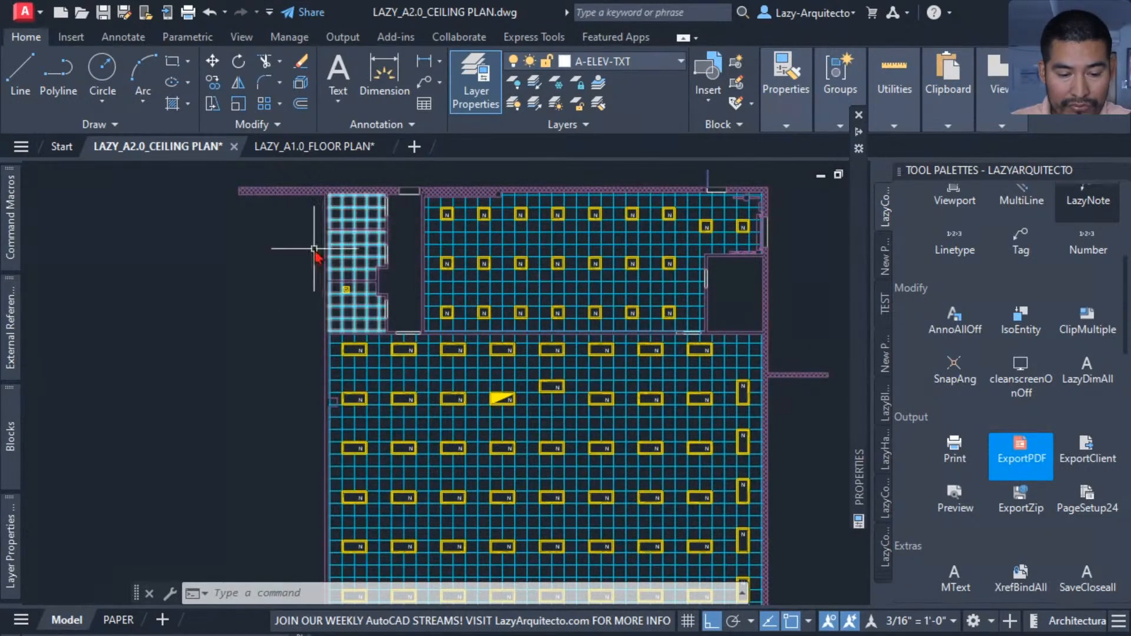
middle_drag(393, 288, 383, 311)
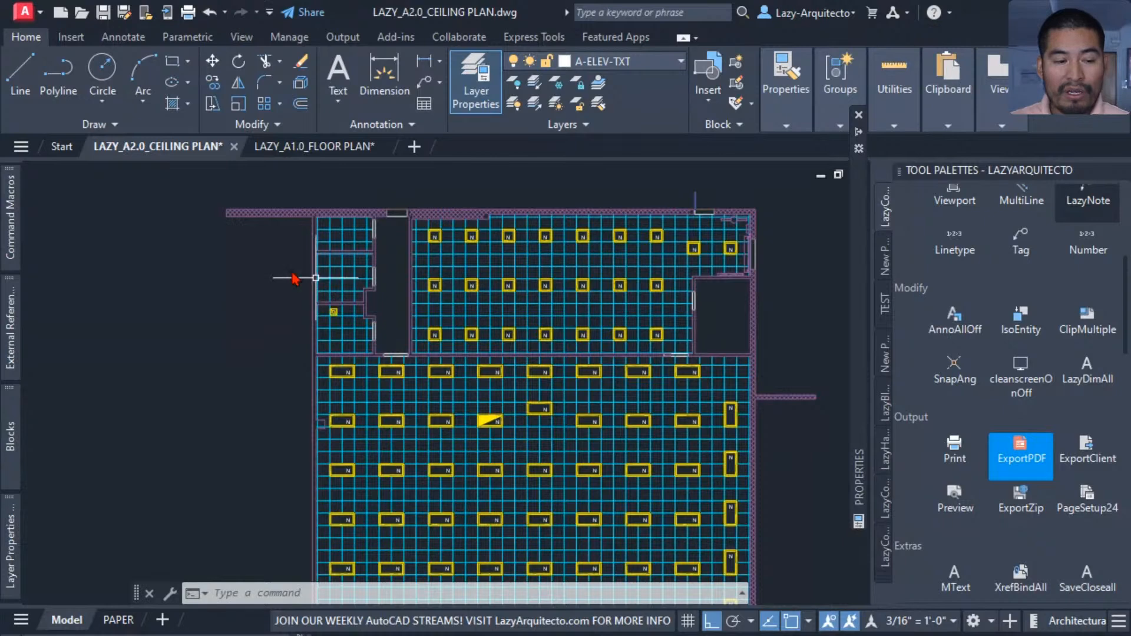
Step: Open the lazyALLon macro for editing and append (alert (strcat "All your objects ar on")) after the wipeoutframe call
mouse_move(10, 216)
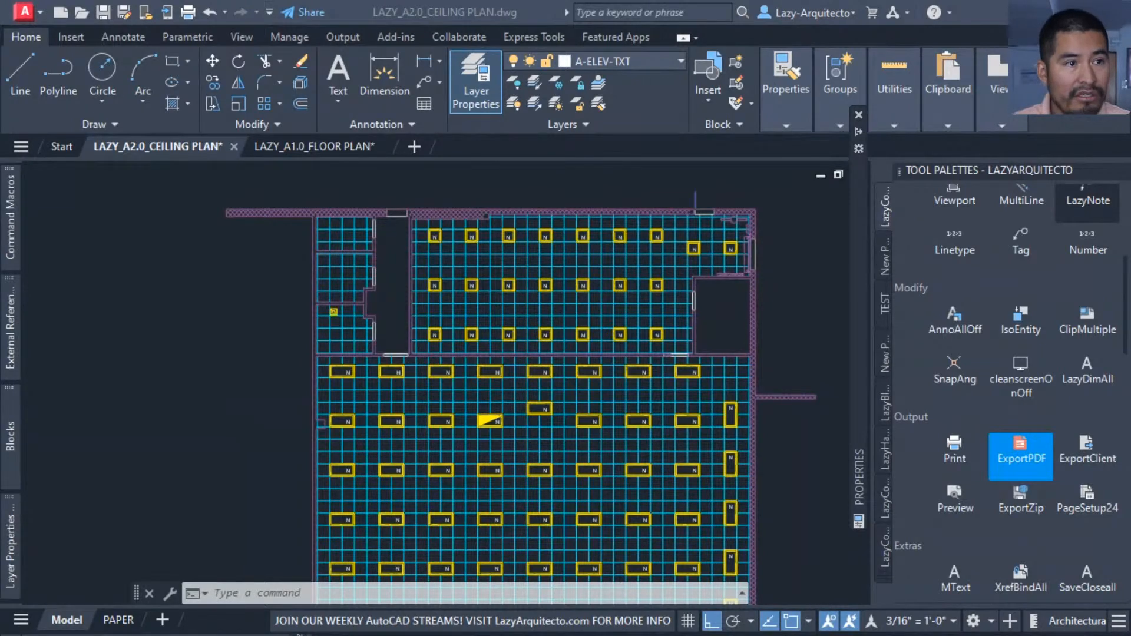
click(278, 252)
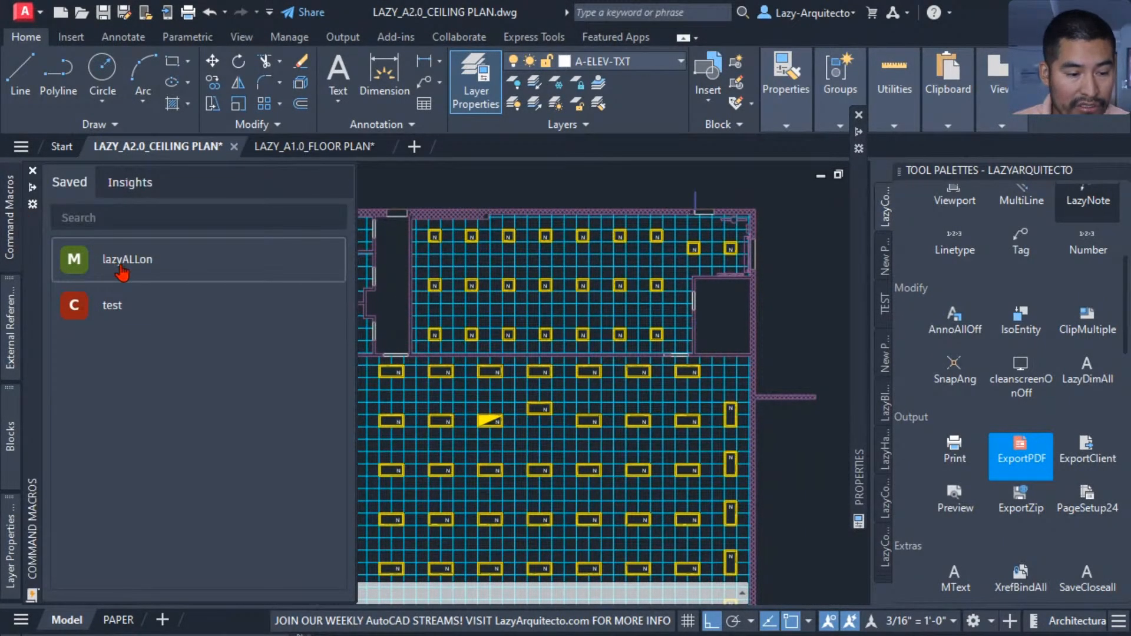
right_click(121, 270)
click(188, 331)
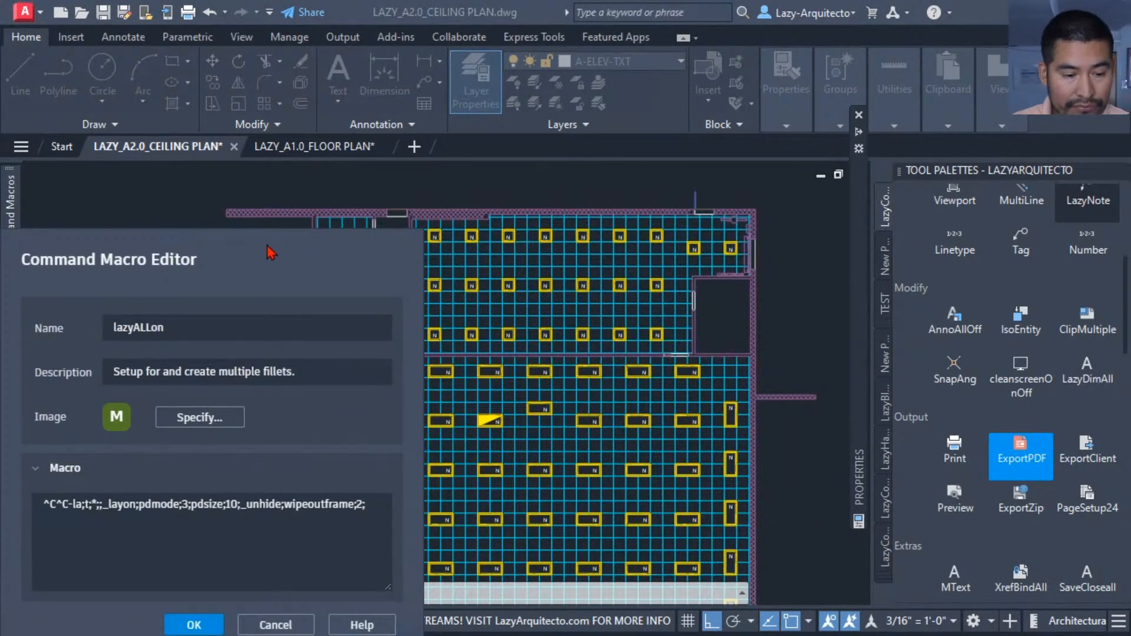
drag(268, 253, 563, 185)
click(684, 441)
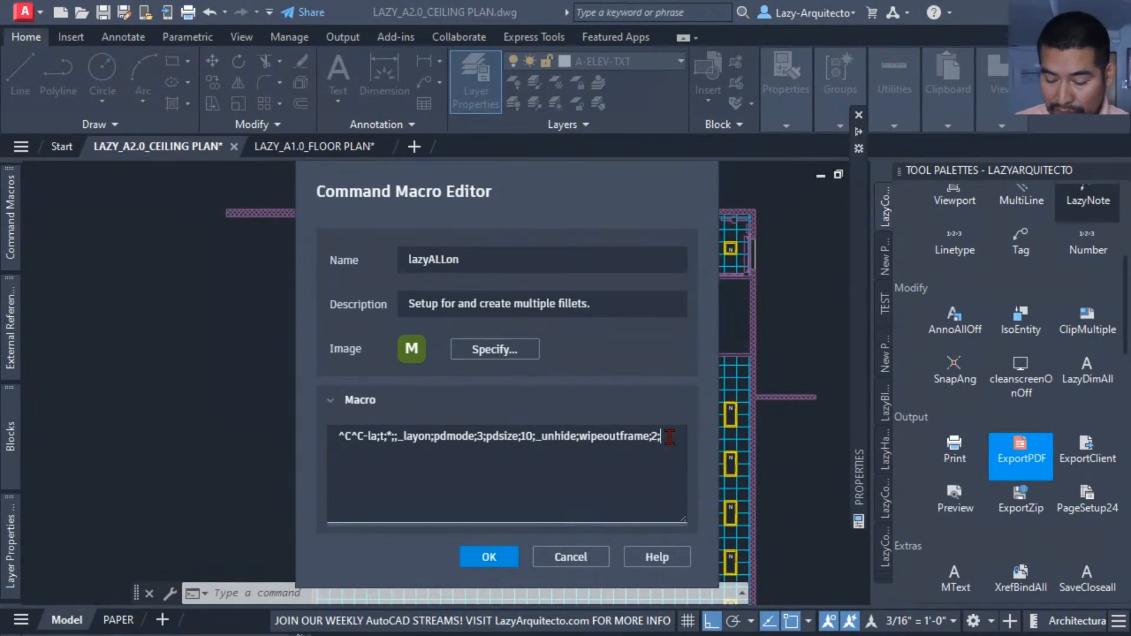
text((alert (strcat "All your objects ar on")))
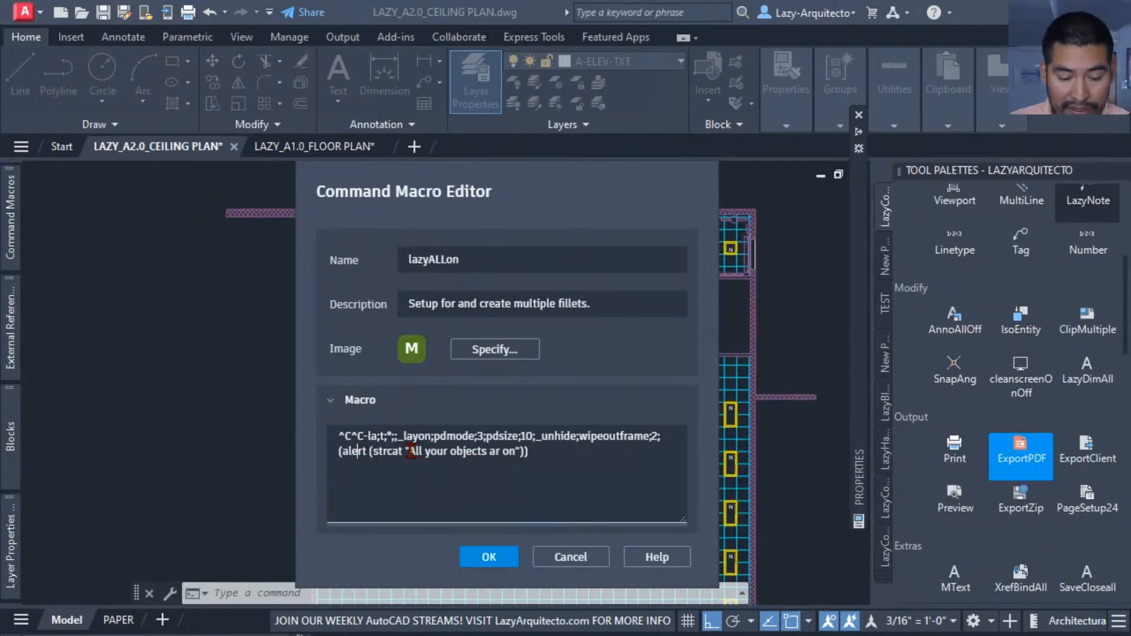
Step: Correct the word "ar" to "are" in the macro's alert message
drag(408, 452, 510, 451)
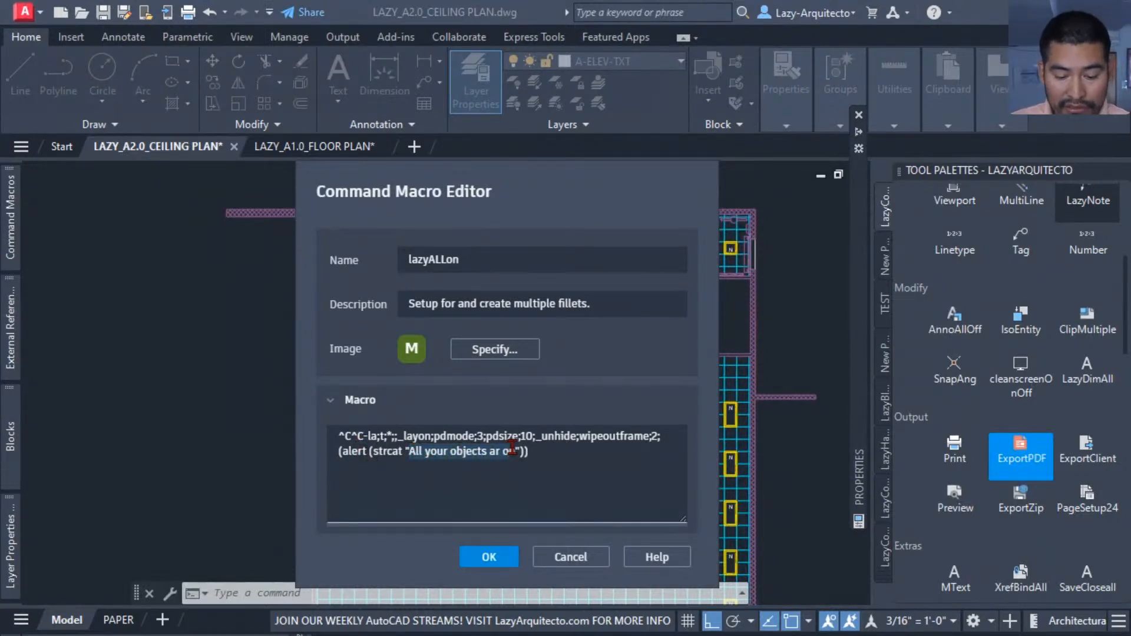
click(511, 450)
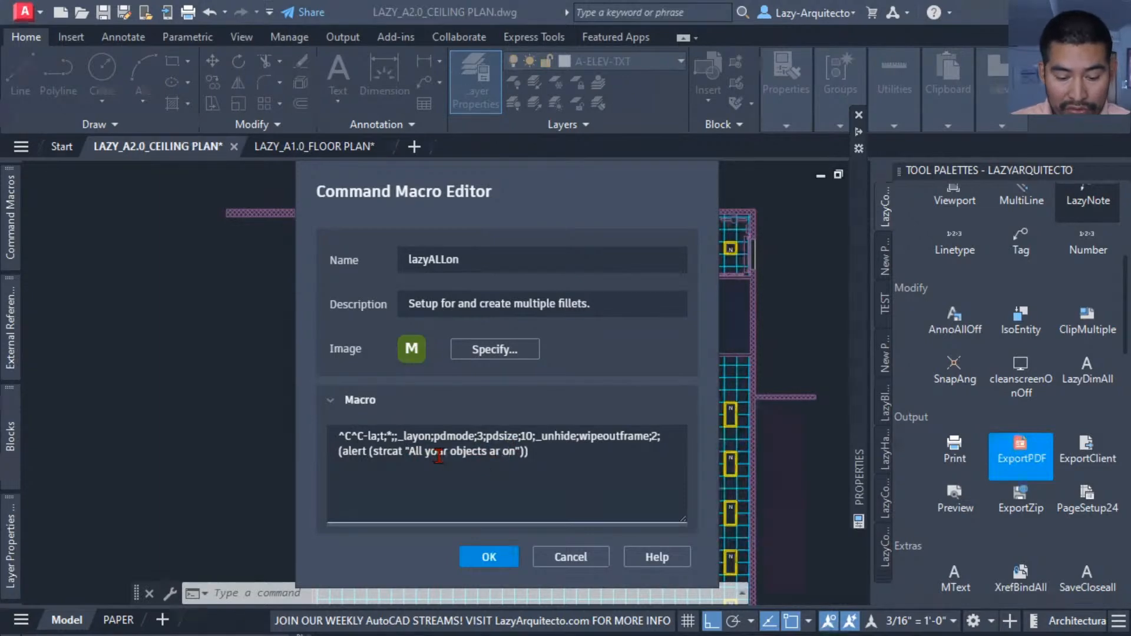
click(500, 451)
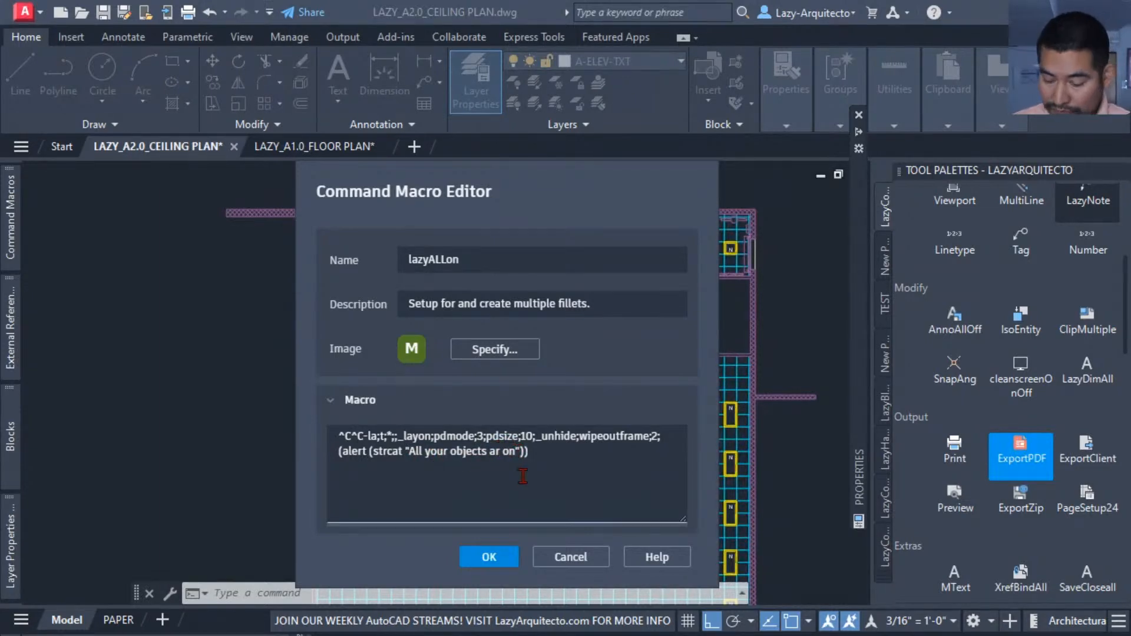
text(e)
key(Right)
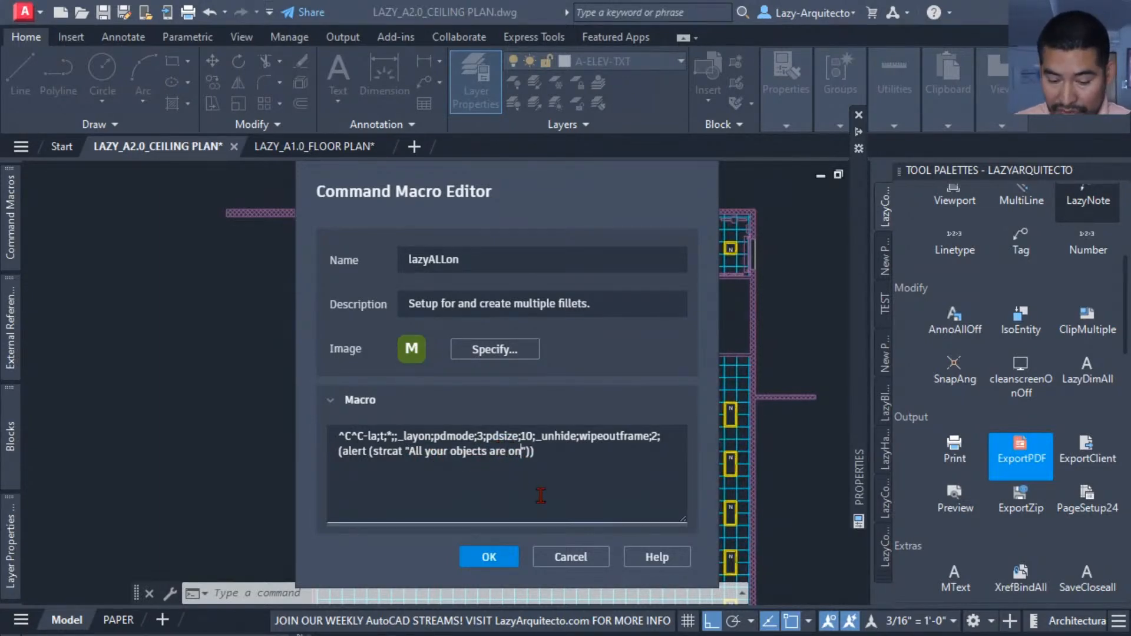
Step: Extend the alert message with ", Use the layerp command to undo" and save the lazyALLon macro
text(.)
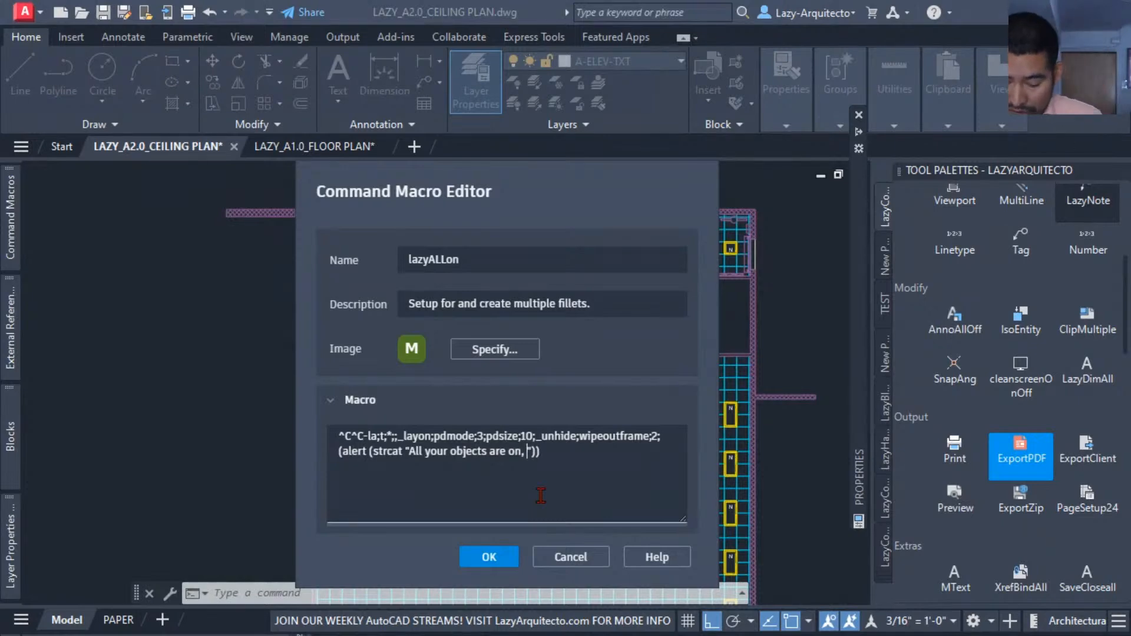
text( Us)
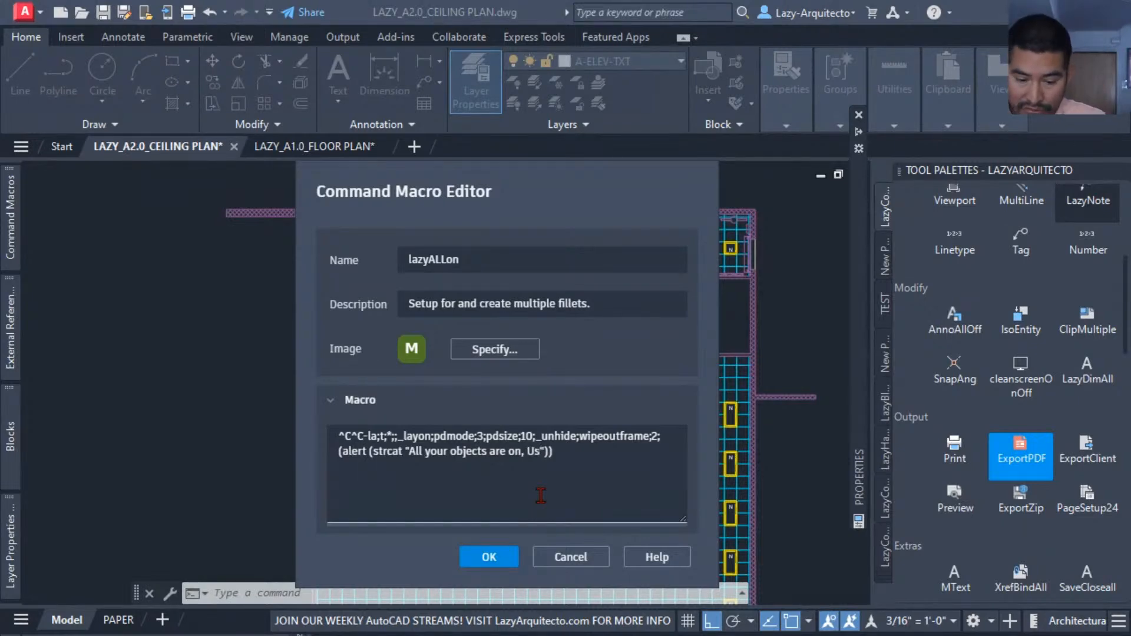
text(e)
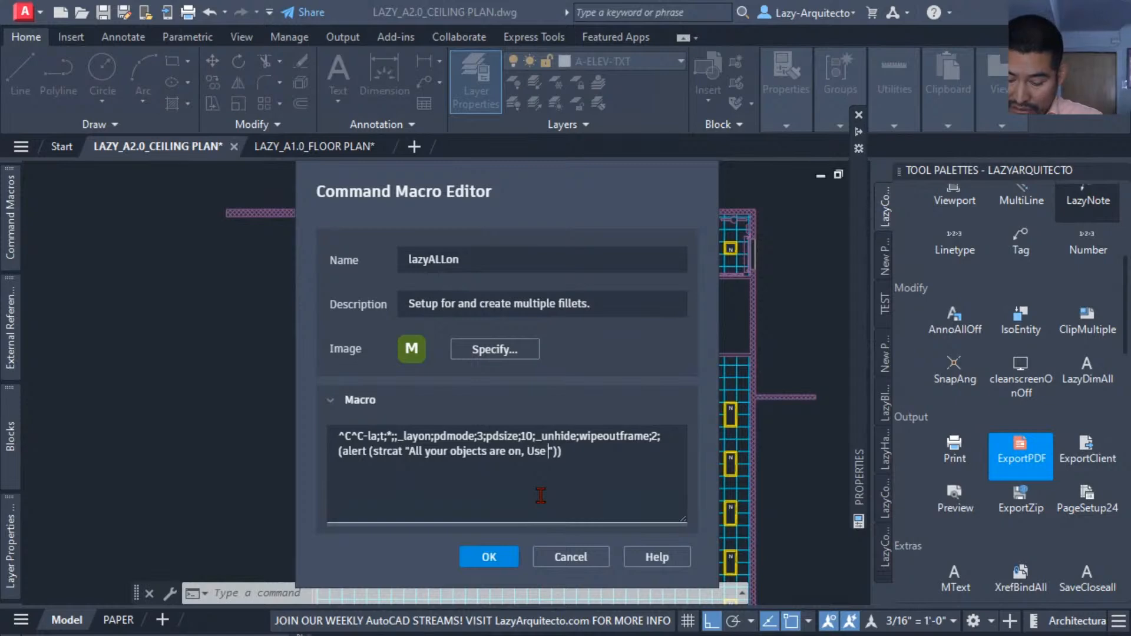
text( the layer)
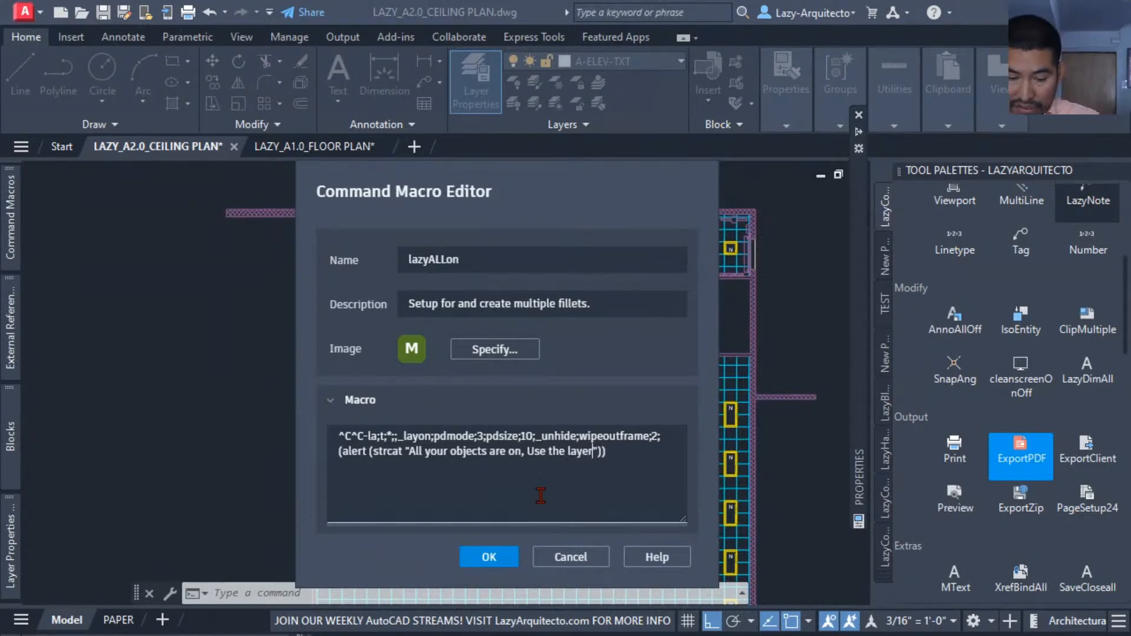
text(p command)
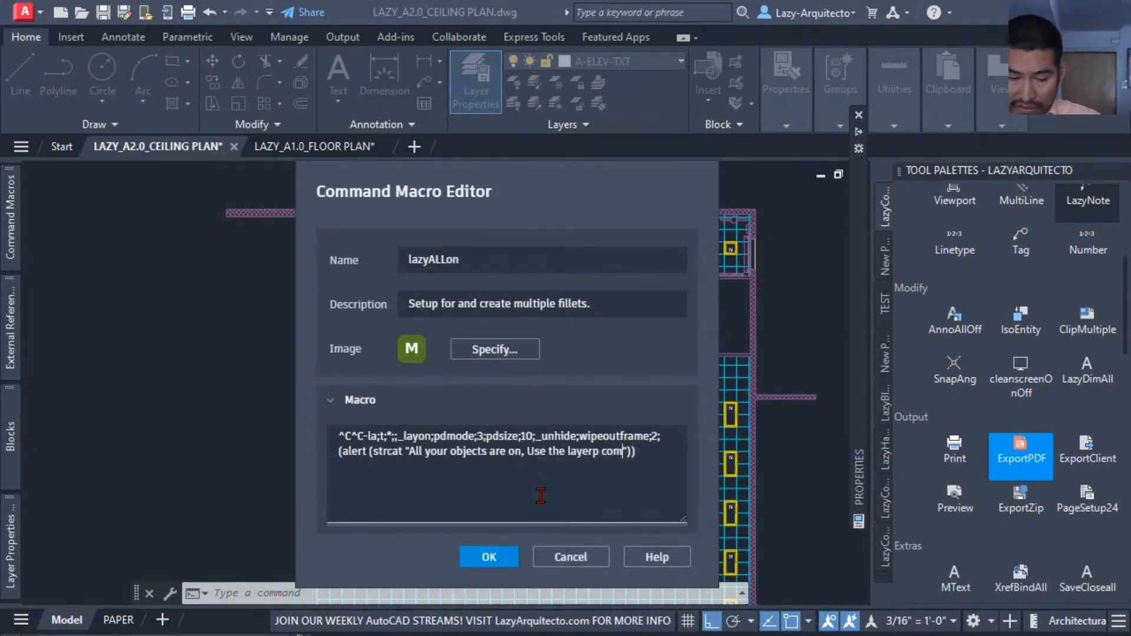
text( to )
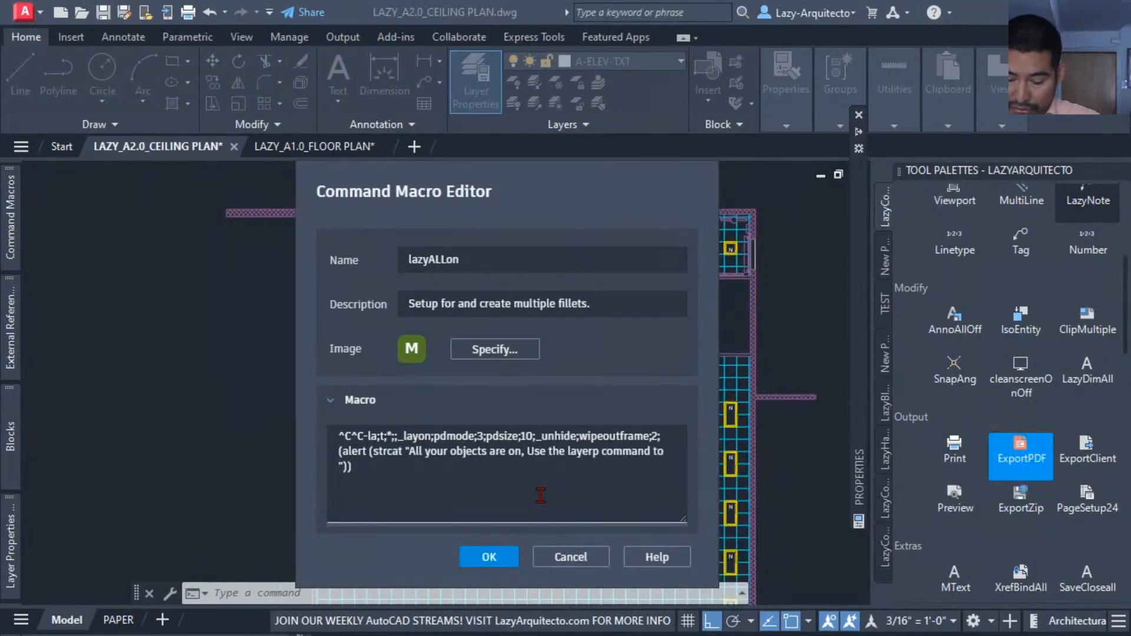
text(undo)
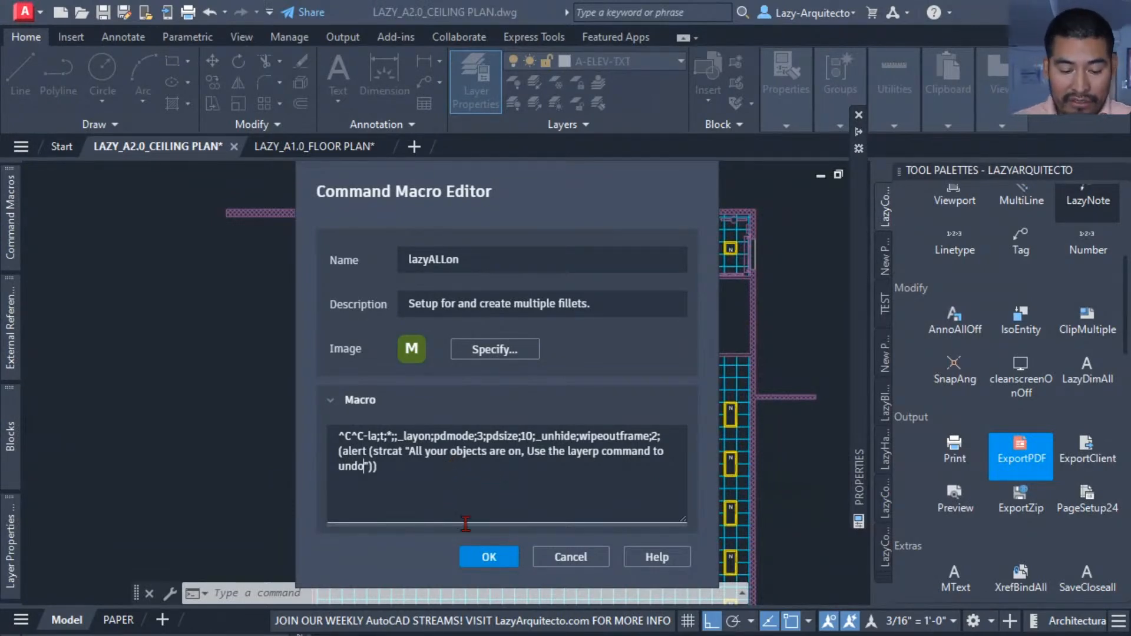
click(485, 559)
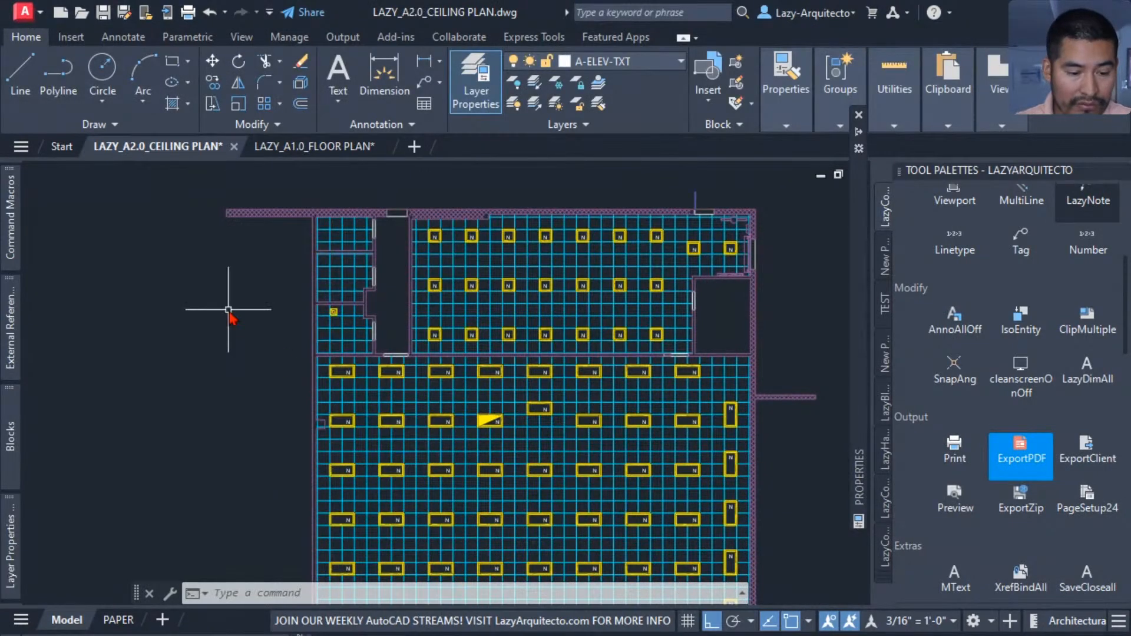
Step: Run the lazyALLon macro and dismiss its alert message
mouse_move(10, 219)
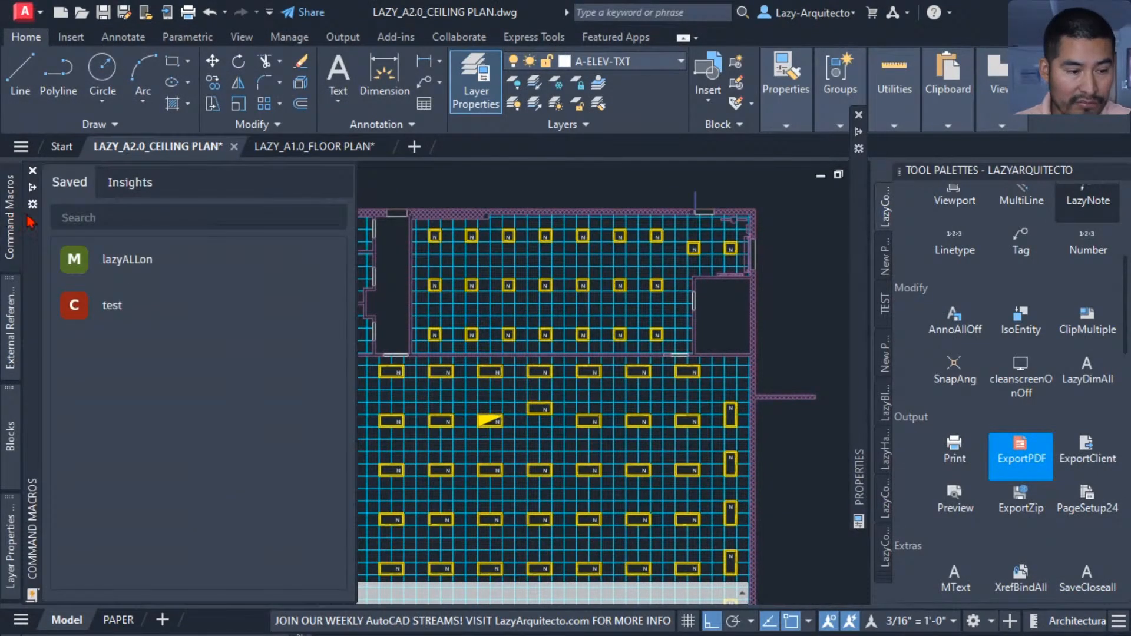
click(132, 261)
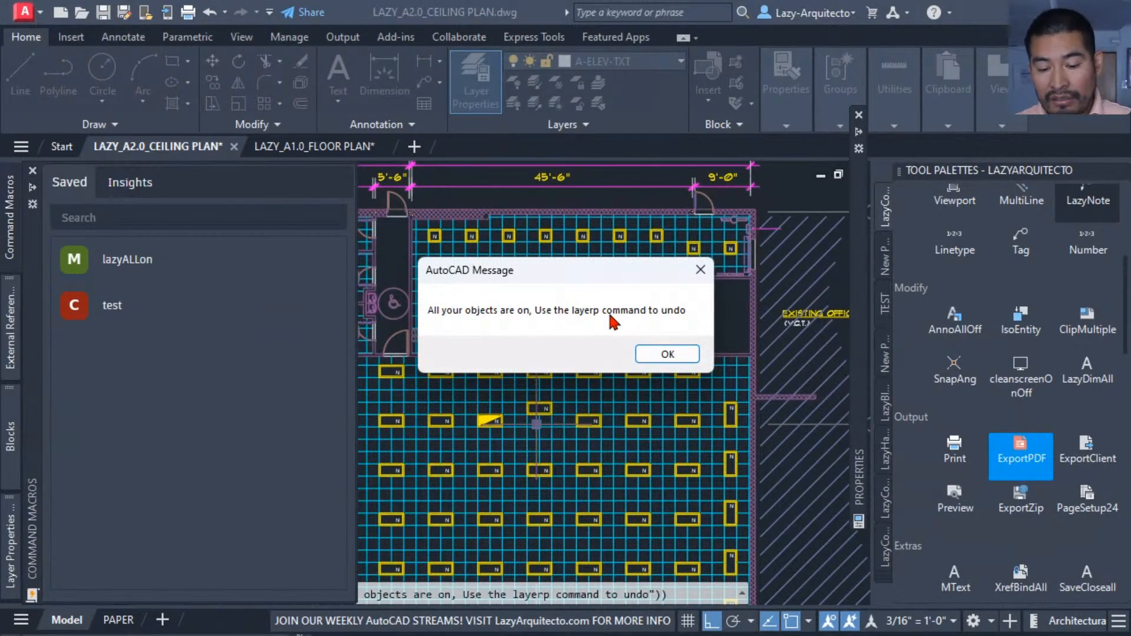
click(660, 354)
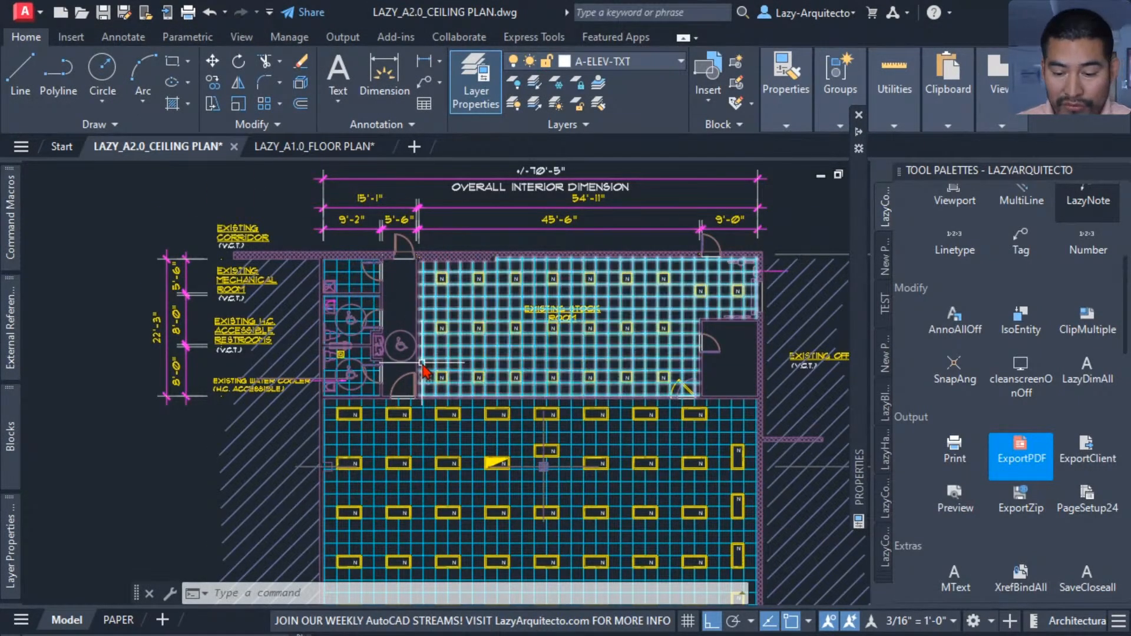
Step: Copy the yellow light fixture from the lower accessible restroom to beside the toilet in the upper restroom
scroll(342, 354, up, 10)
click(298, 303)
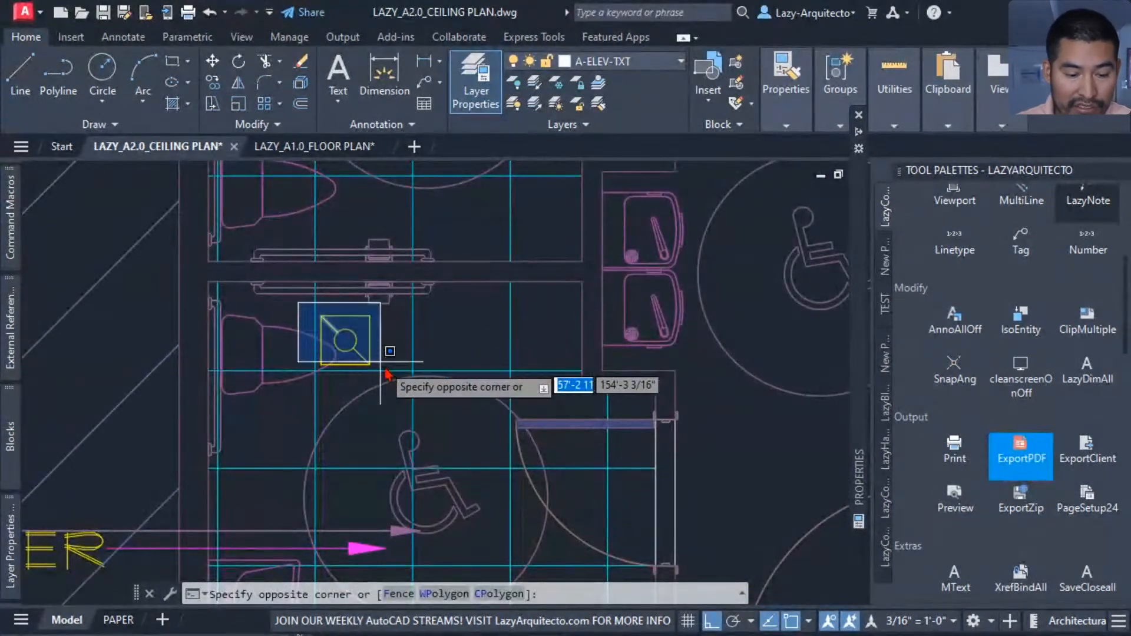
click(380, 362)
key(ctrl+c)
key(ctrl+v)
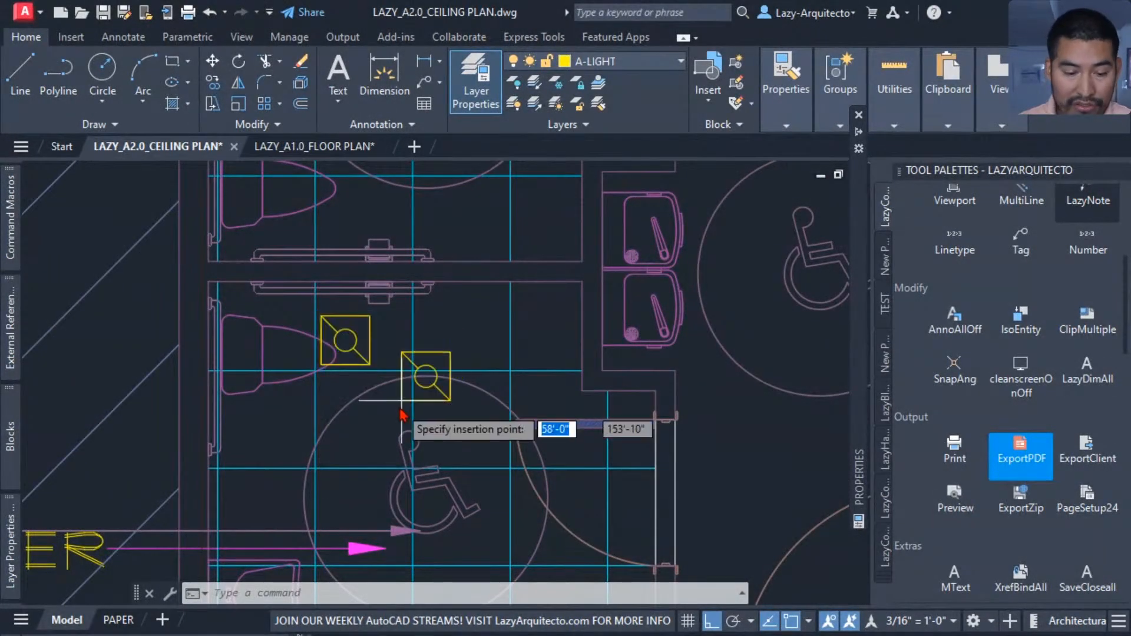
scroll(374, 373, up, 5)
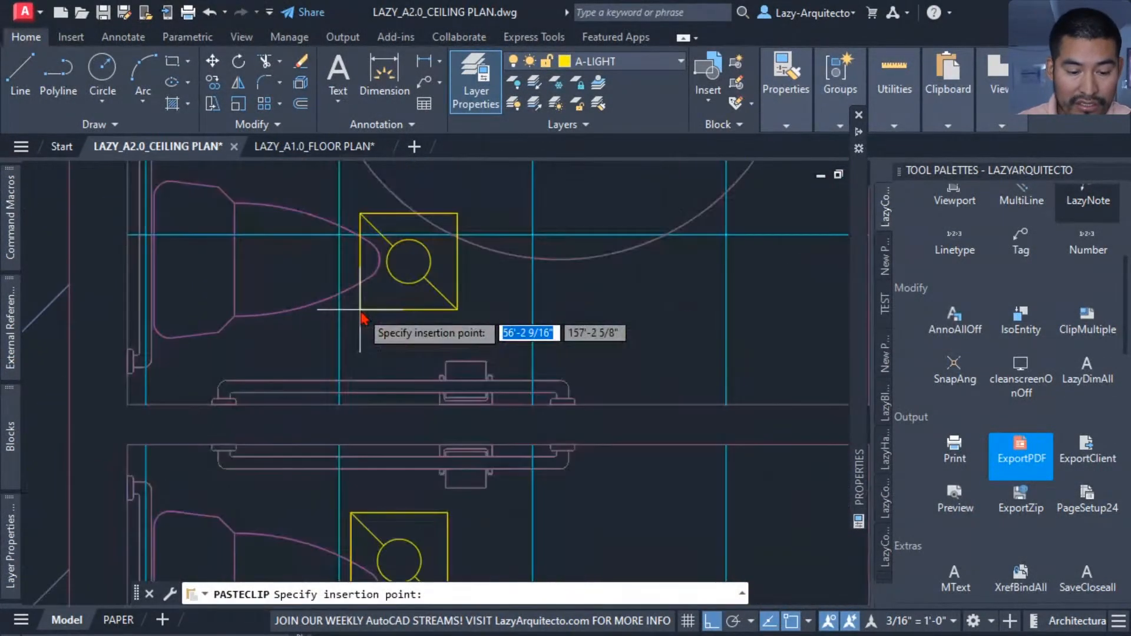
click(361, 356)
scroll(356, 372, down, 3)
scroll(351, 388, down, 4)
middle_drag(429, 299, 432, 309)
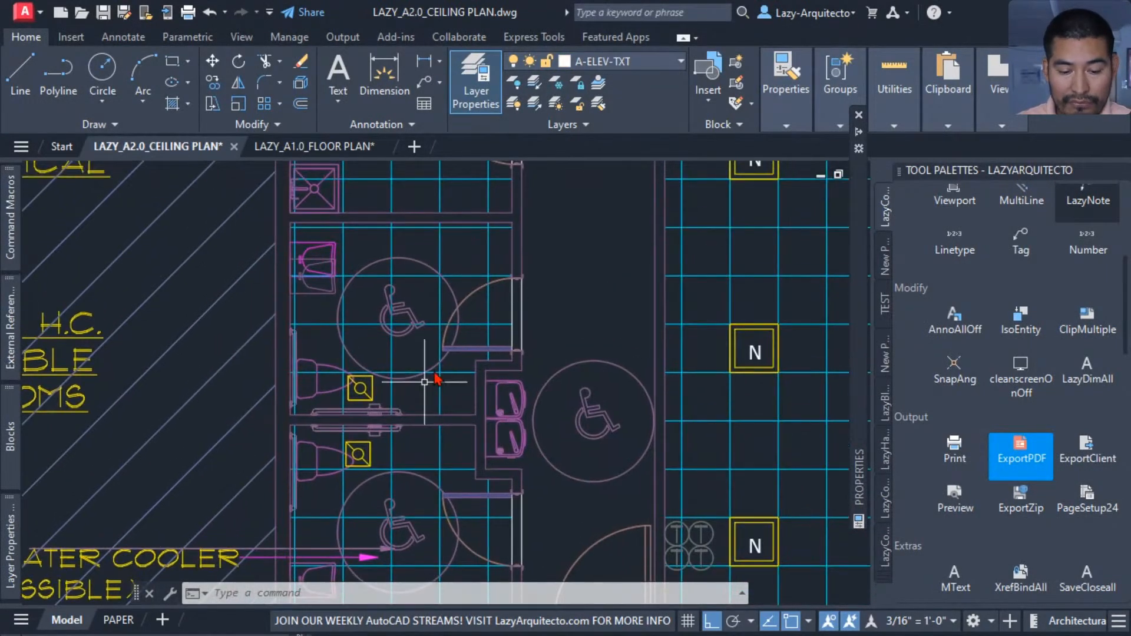
Step: Run LAYERP to restore the ceiling plan's layer status from before the macro
text(latyer)
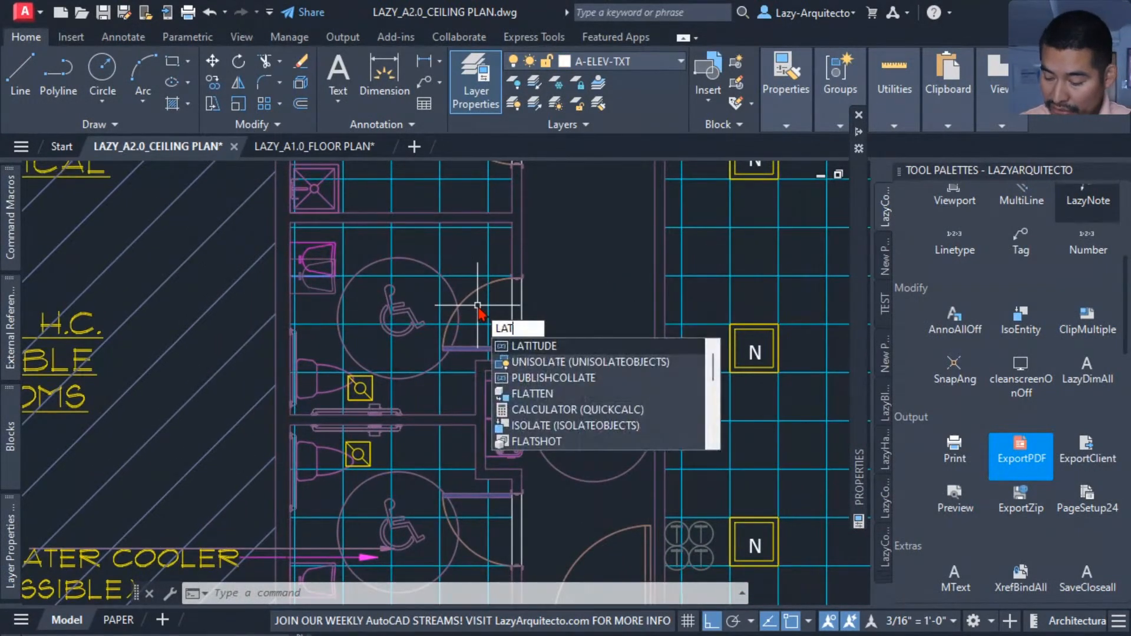
text(p)
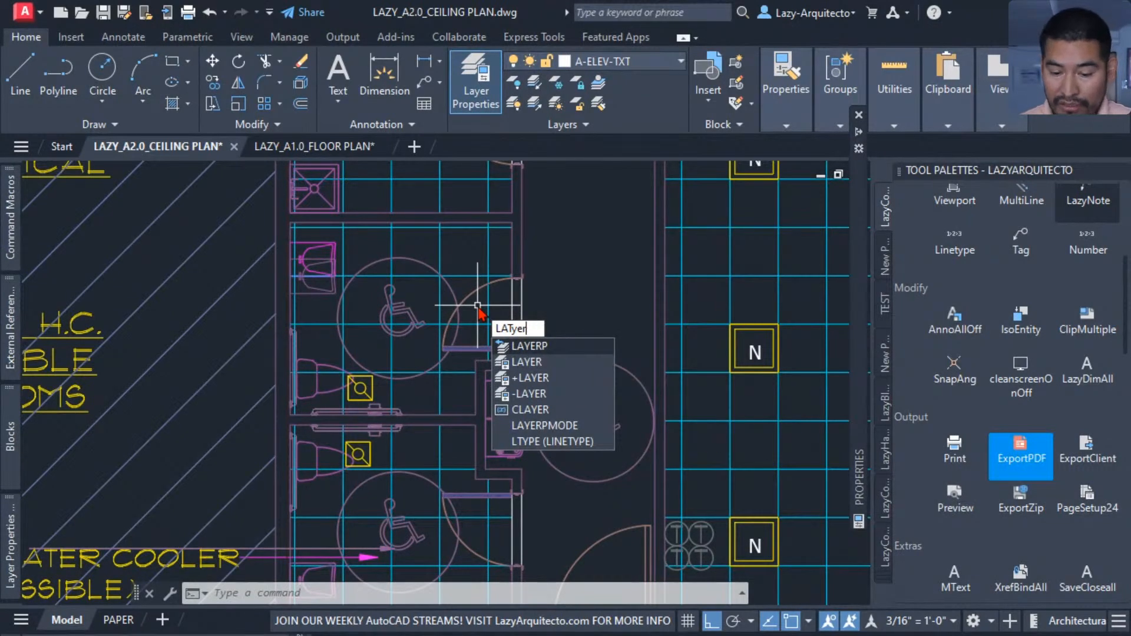
key(BackSpace)
key(BackSpace)
key(BackSpace)
key(BackSpace)
text(YER)
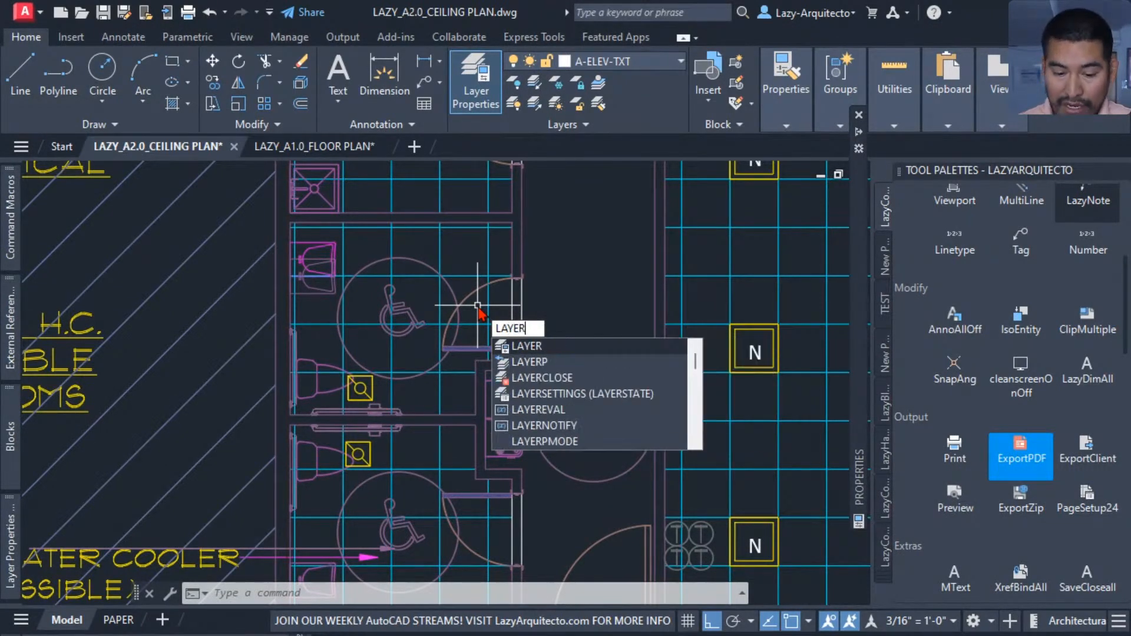
text(P)
key(Return)
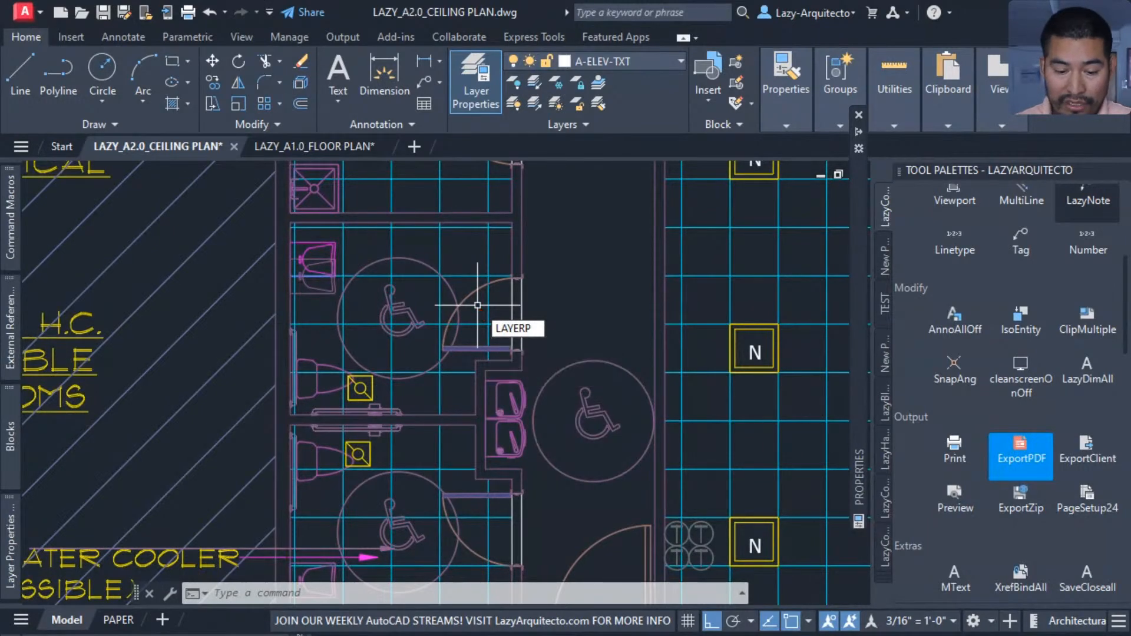
scroll(471, 310, down, 6)
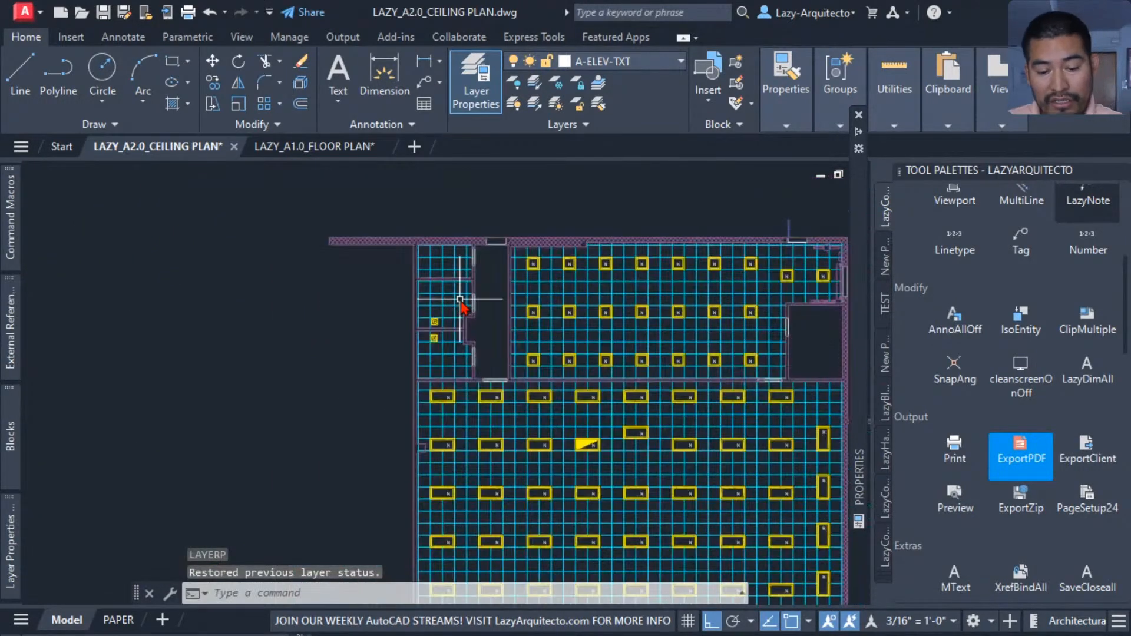
middle_drag(356, 263, 341, 257)
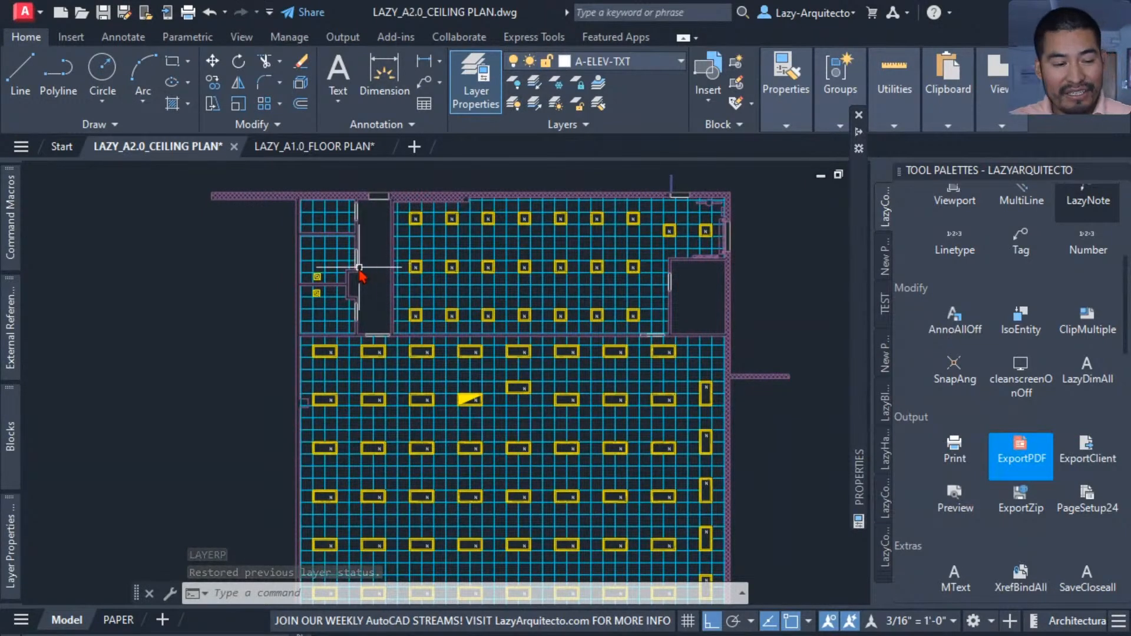
Step: Copy the lazyALLon macro's code from the Command Macro Editor and close the editor without saving changes
mouse_move(10, 221)
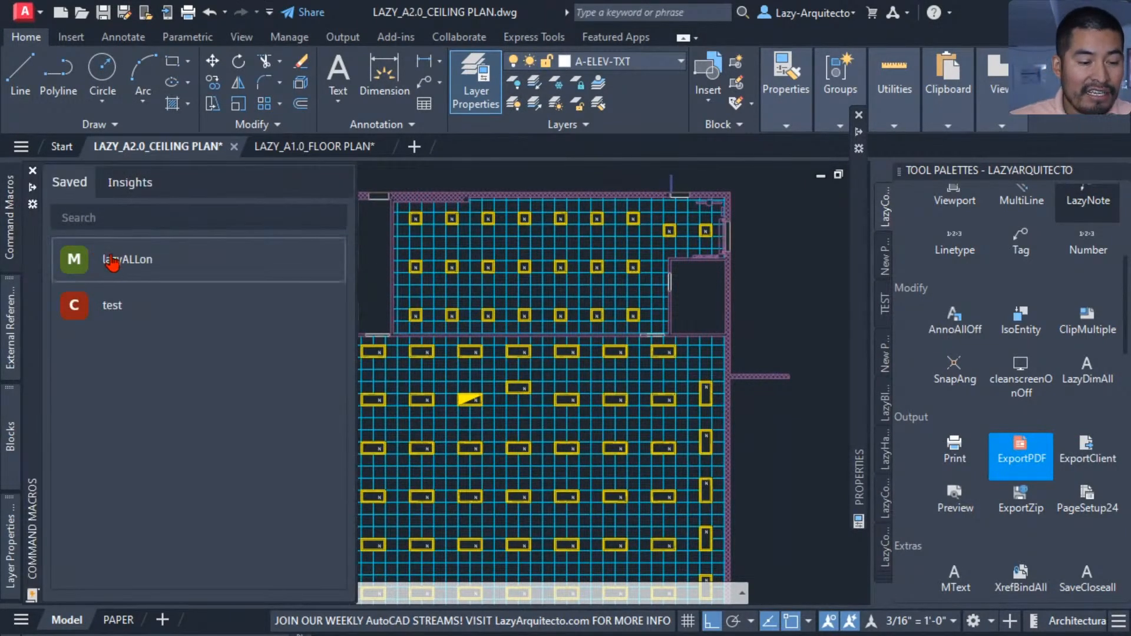
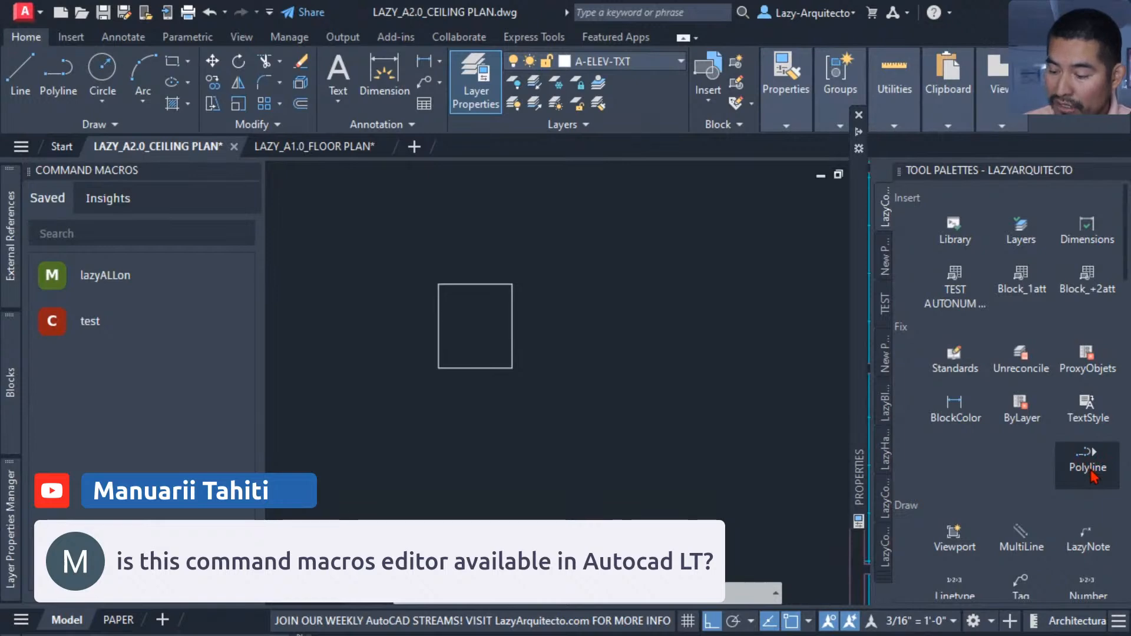
right_click(161, 277)
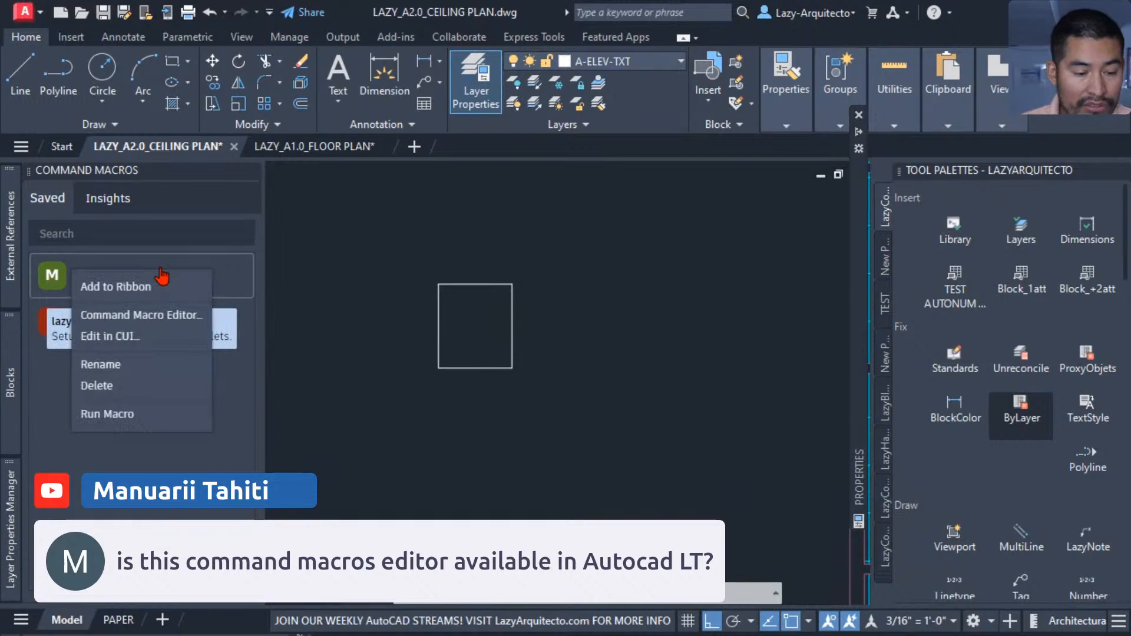
click(197, 318)
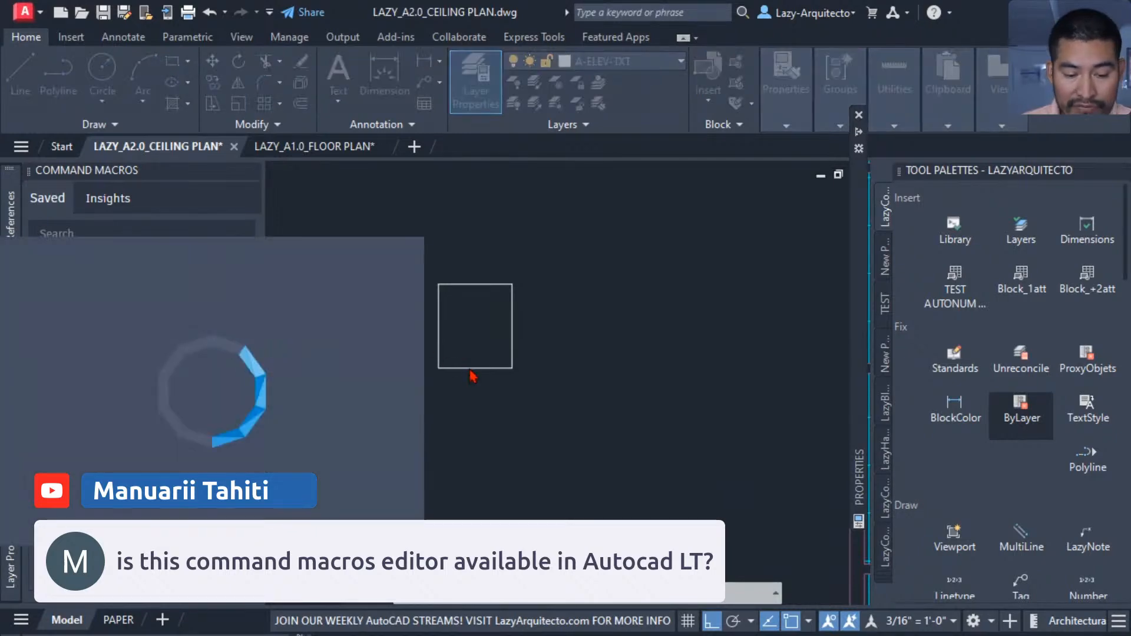
drag(142, 530, 46, 514)
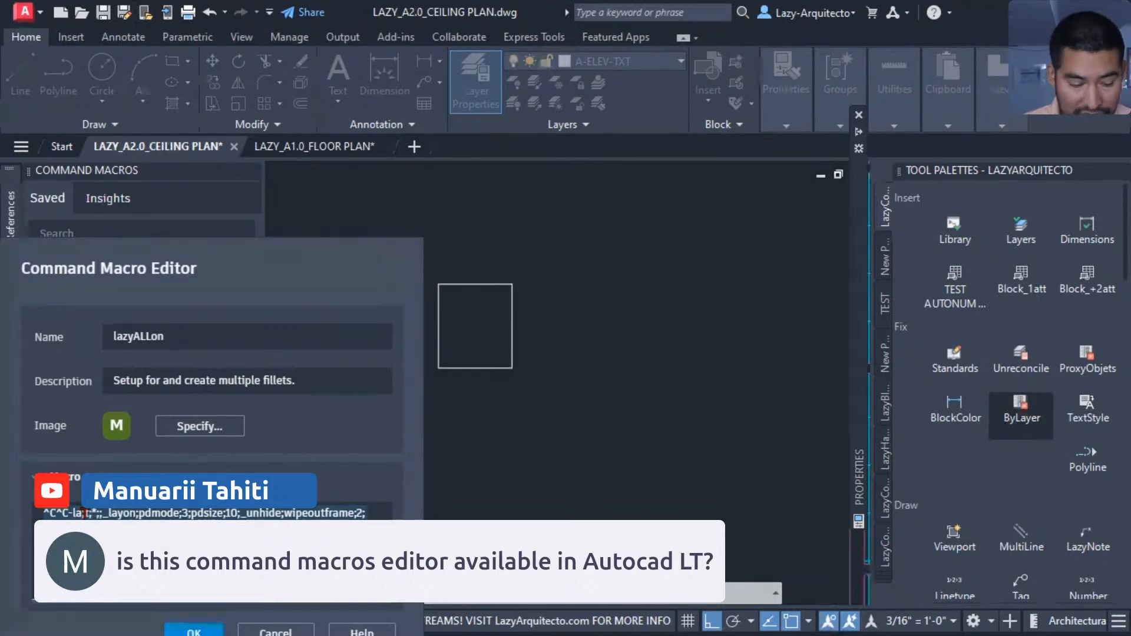
click(260, 630)
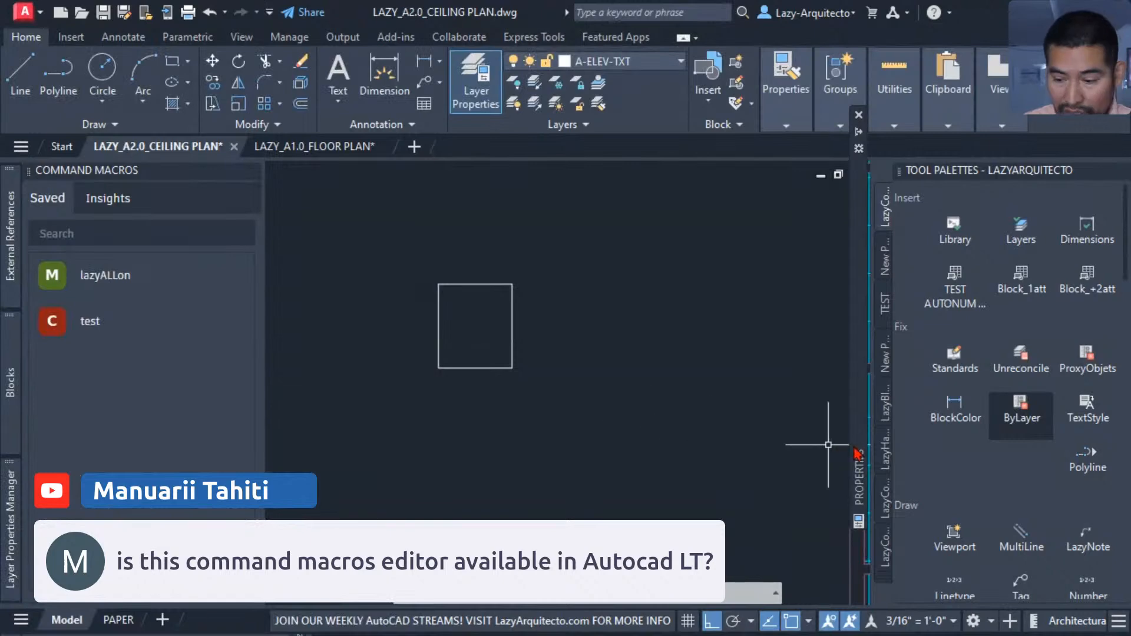
Step: Replace the Polyline palette tool's command string with the copied lazyALLon macro code
right_click(1084, 462)
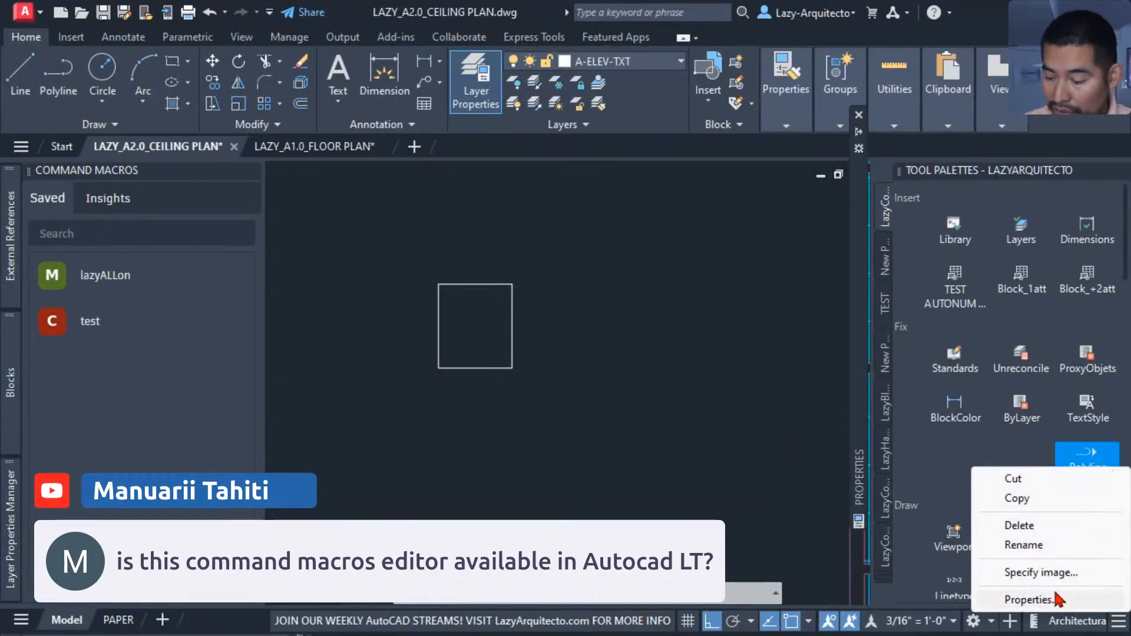
click(1037, 600)
click(600, 429)
click(586, 410)
click(596, 436)
click(606, 446)
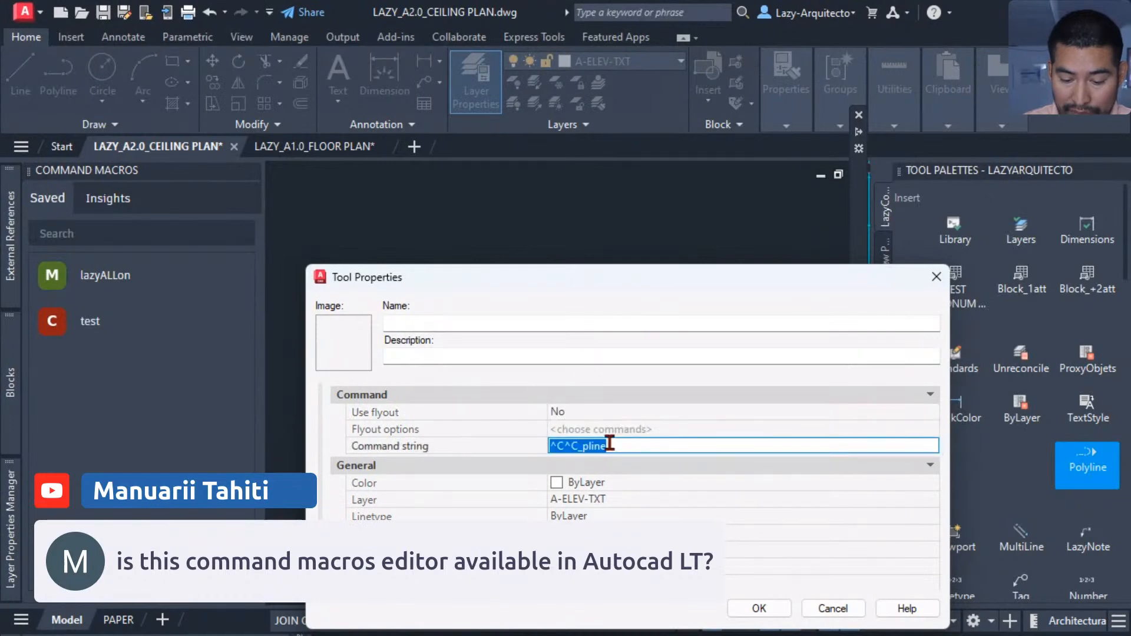
key(ctrl+v)
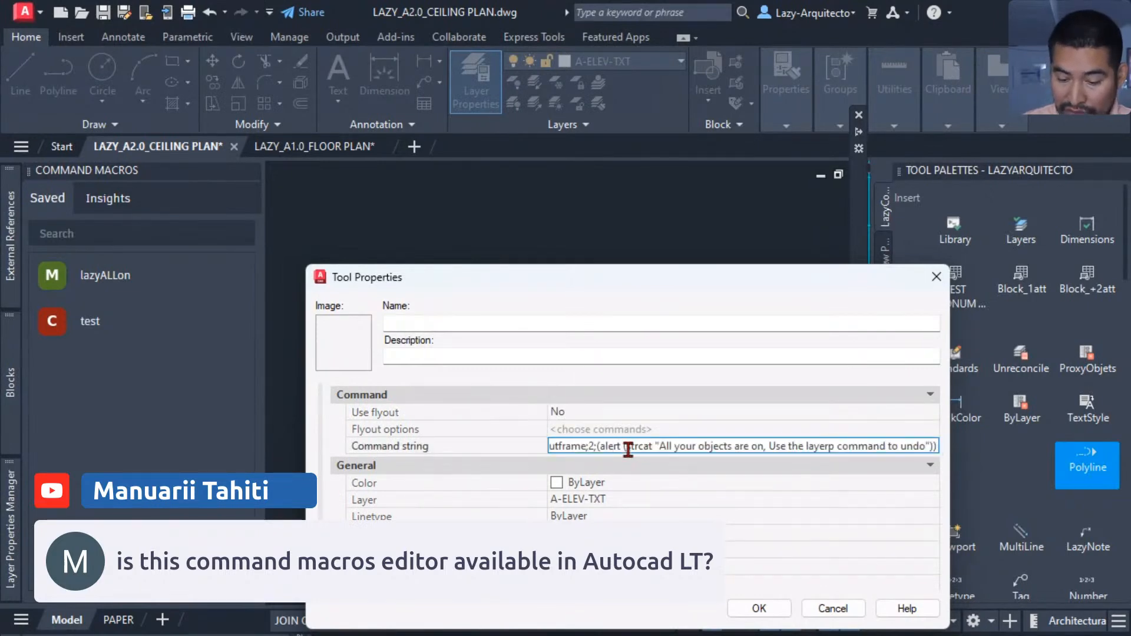
key(Return)
Step: Name the palette tool lazyALLon and save its properties
click(427, 323)
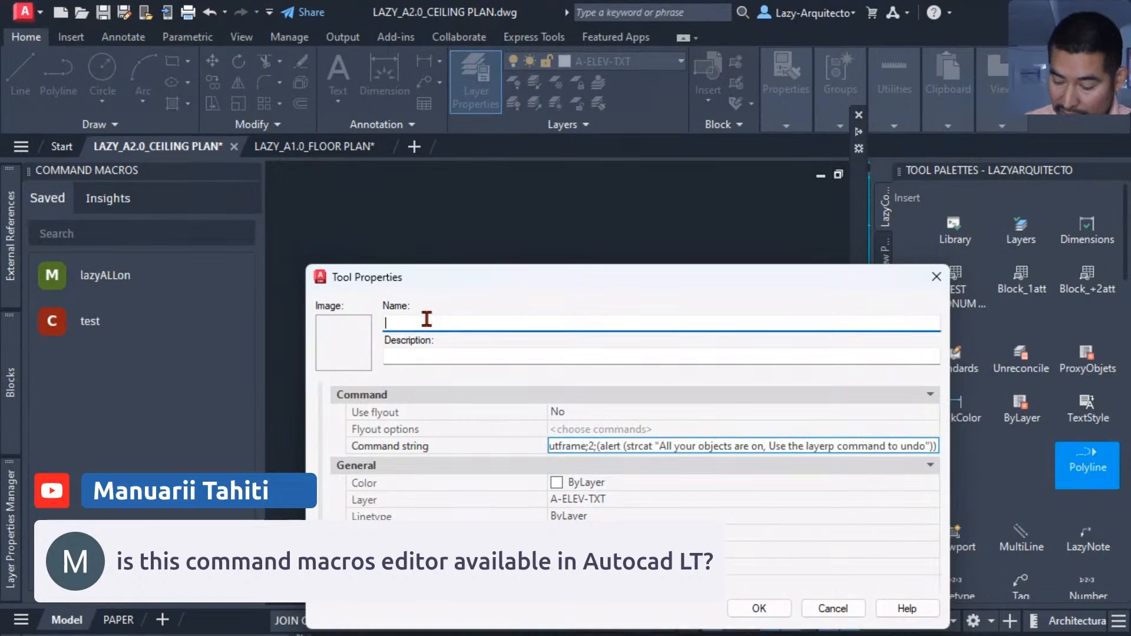
text(lazy)
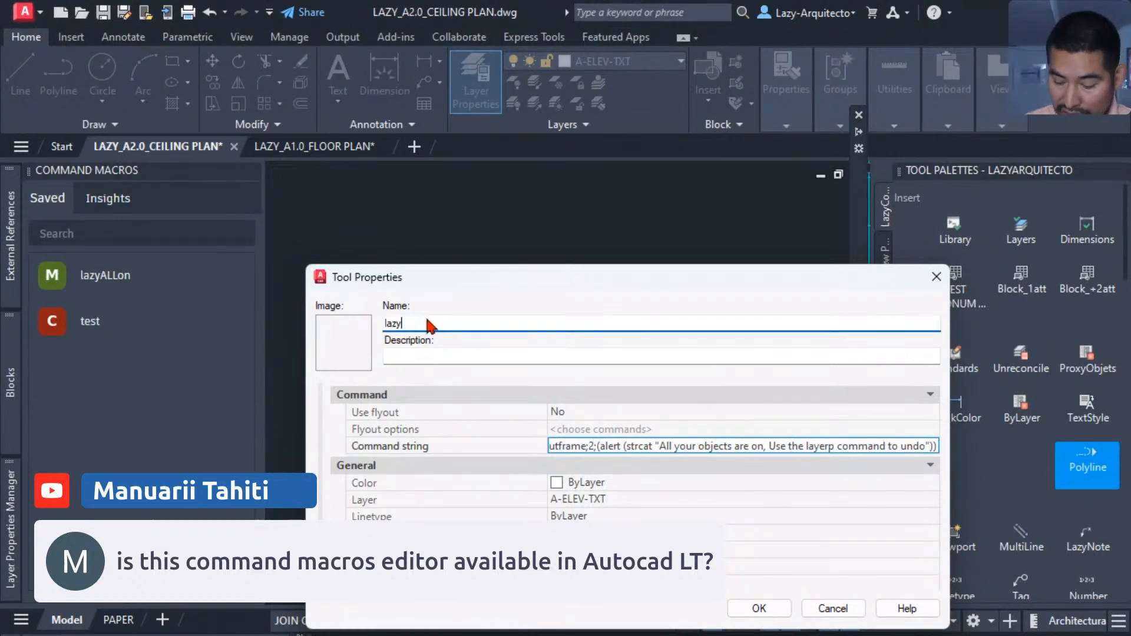
text(ALLo)
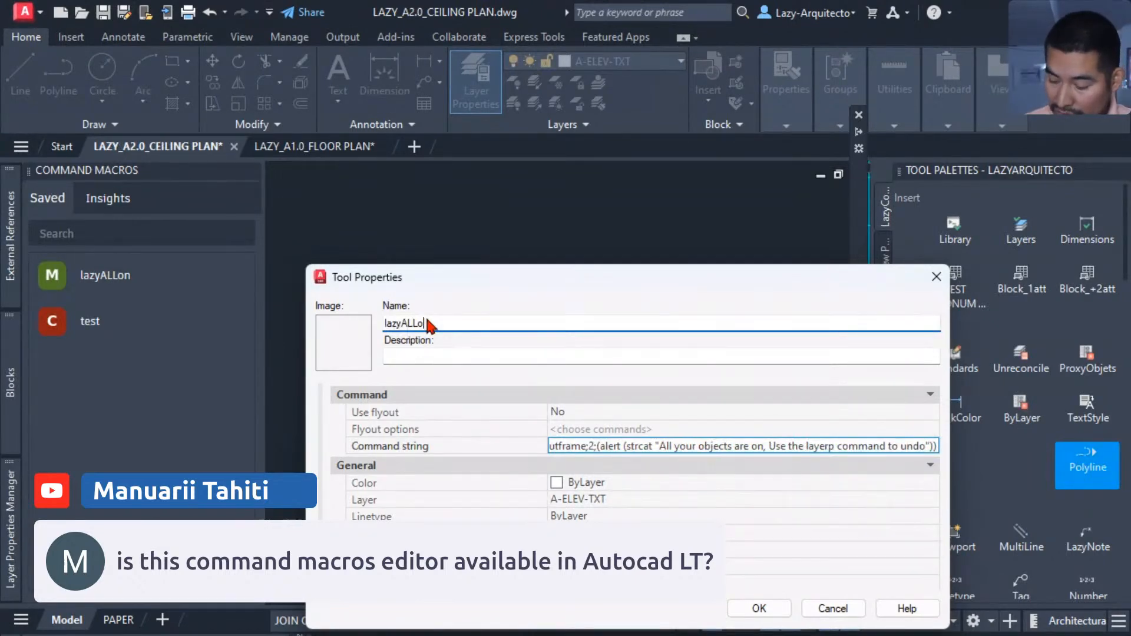
text(n)
click(736, 607)
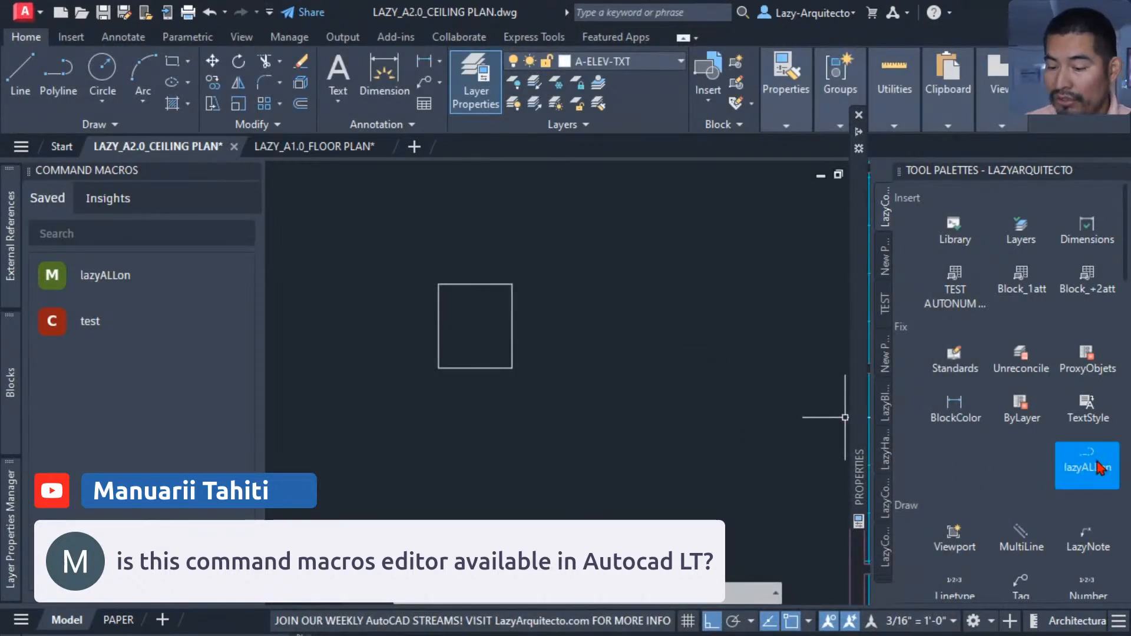
Step: Run the new lazyALLon palette tool on the ceiling plan and dismiss its alert message
scroll(565, 372, down, 6)
middle_drag(564, 372, 405, 325)
scroll(398, 319, down, 3)
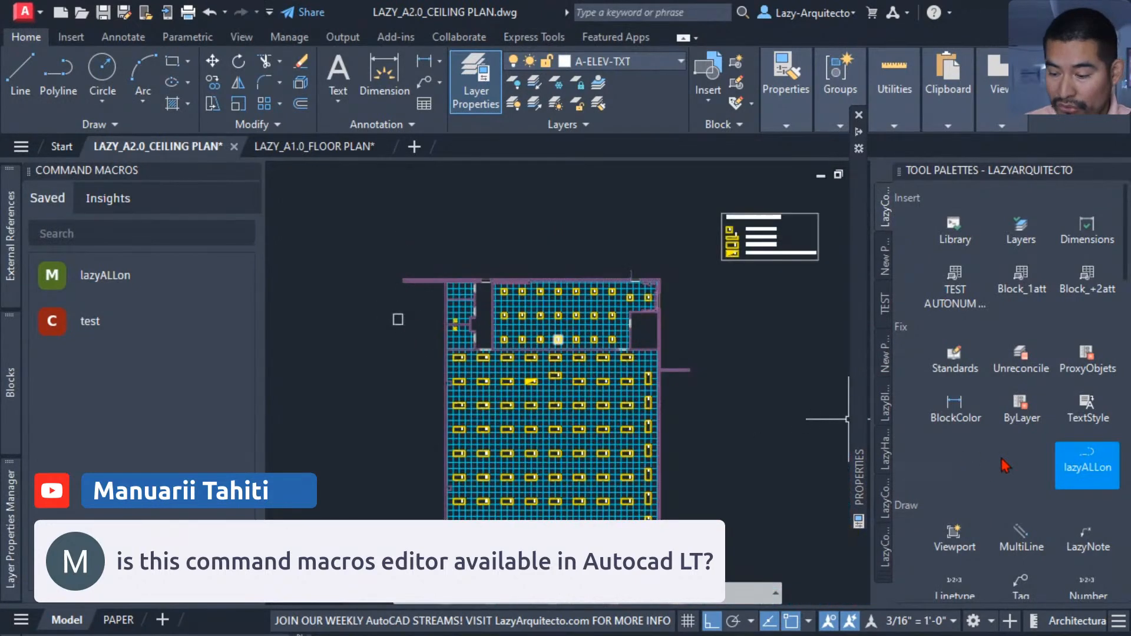
click(1071, 468)
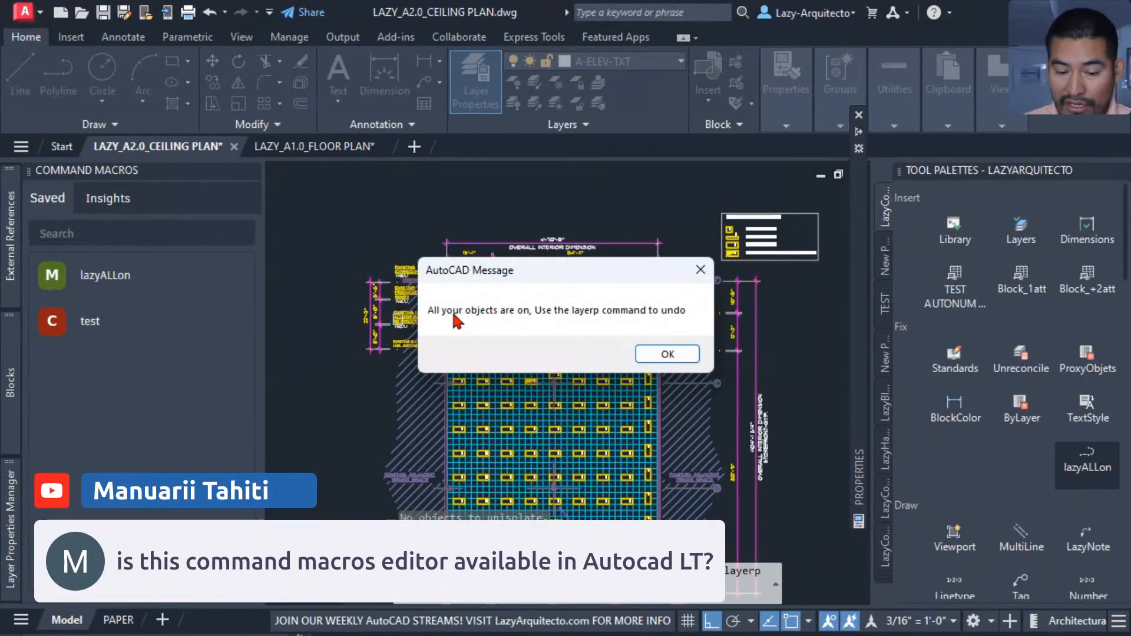
click(661, 356)
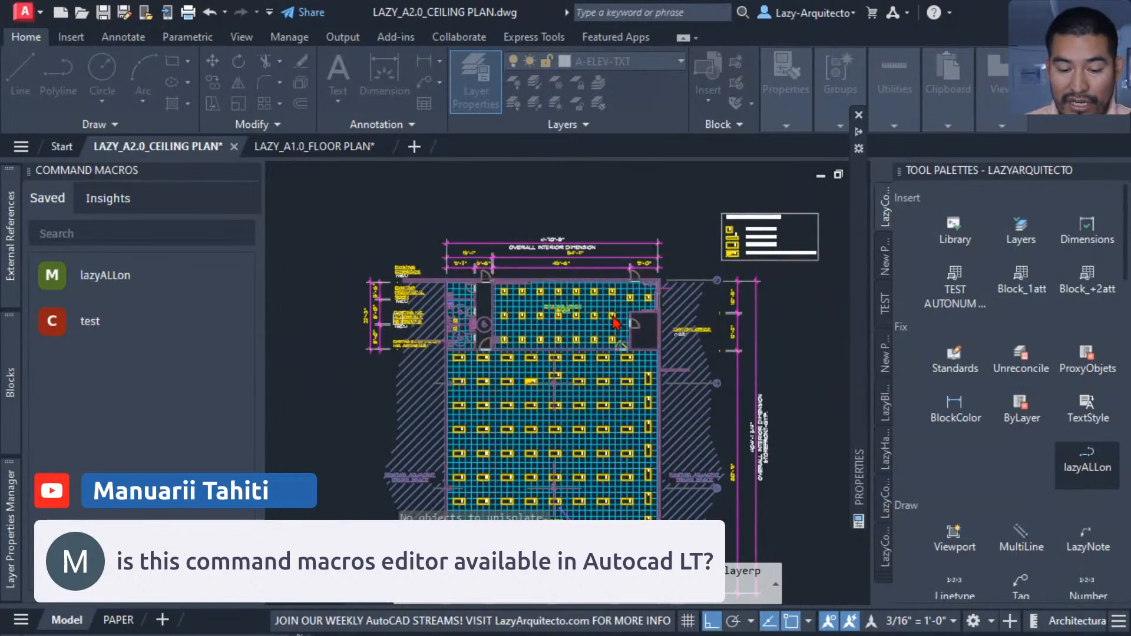
Step: Run LAYERP to undo the layer changes made by the lazyALLon palette tool
scroll(469, 344, up, 3)
middle_drag(600, 370, 550, 409)
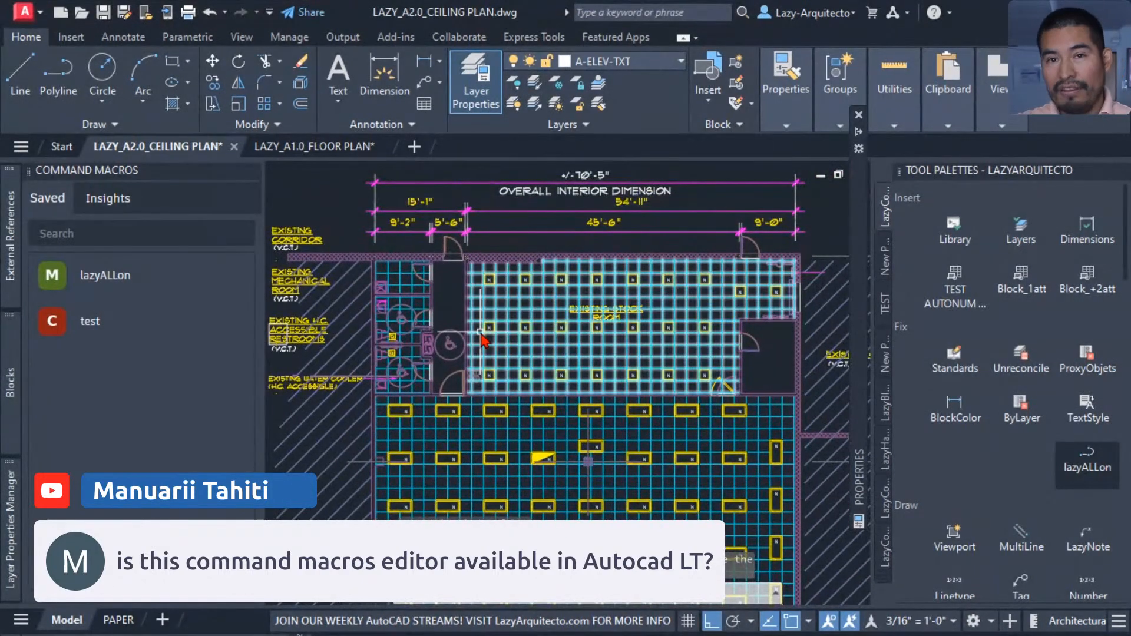
mouse_move(480, 341)
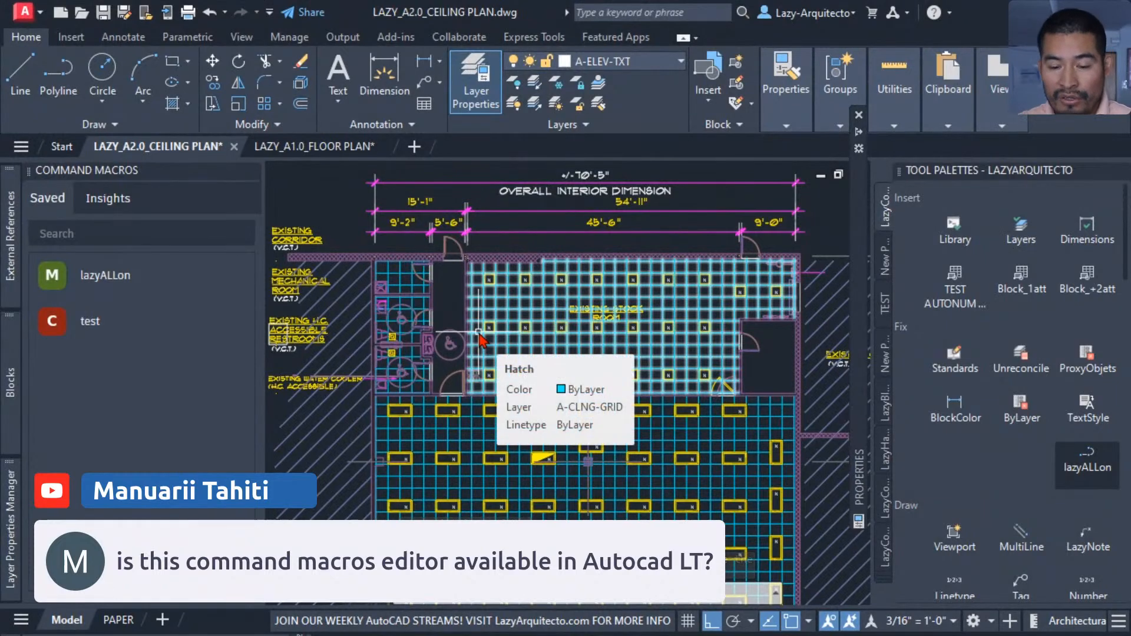
text(lau)
key(BackSpace)
text(yerp)
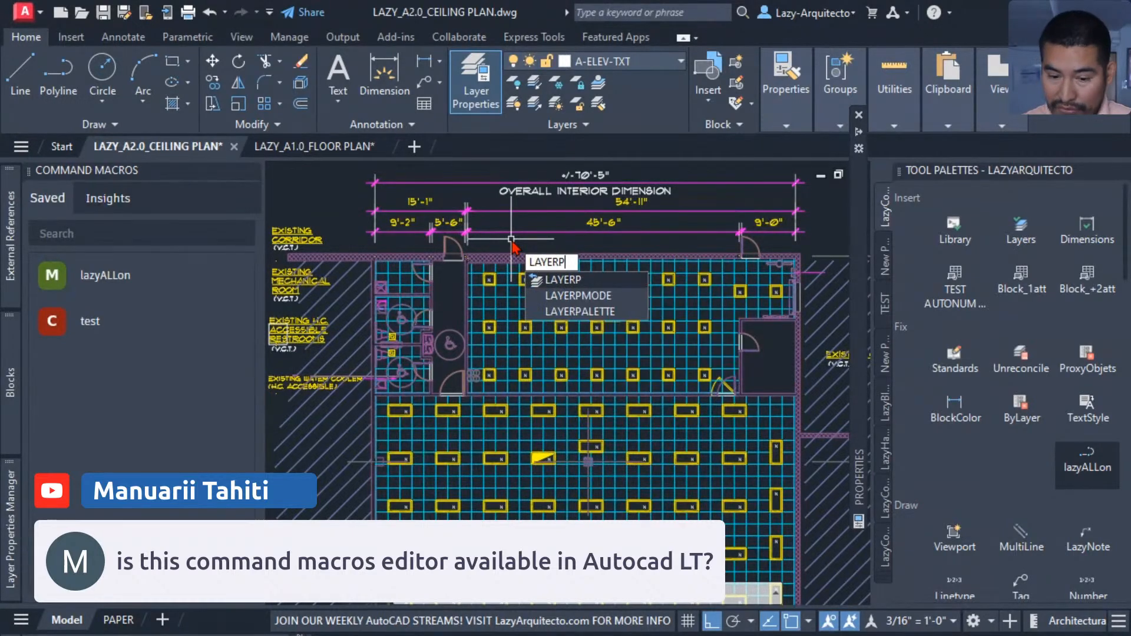
key(Return)
Step: Delete the small square beside the upper-left part of the ceiling plan
scroll(511, 246, down, 2)
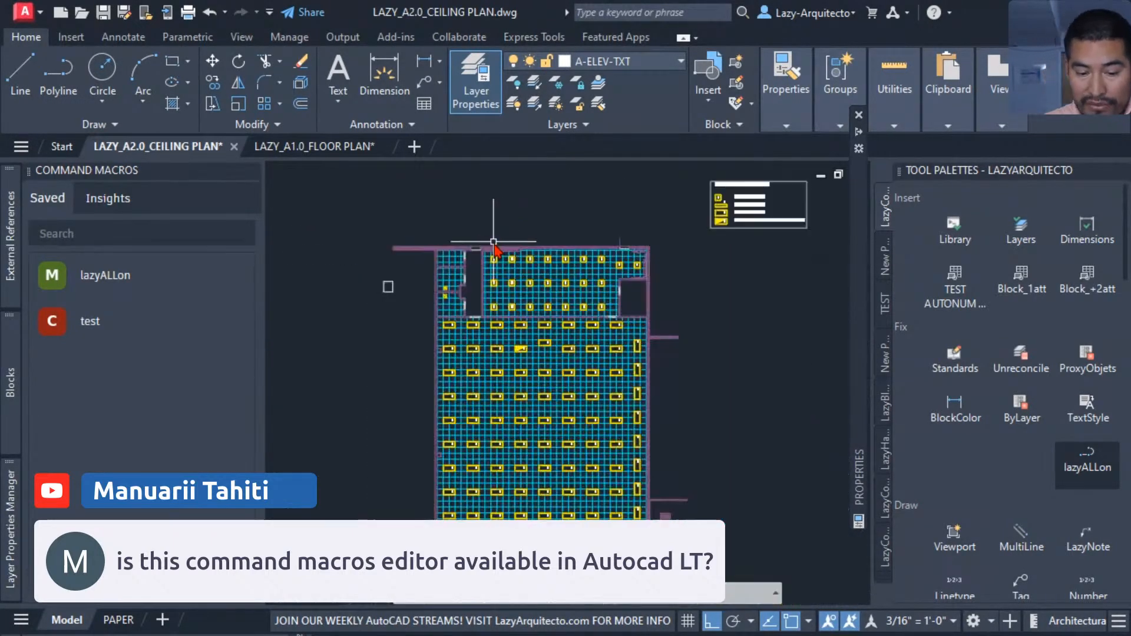
click(387, 286)
key(Delete)
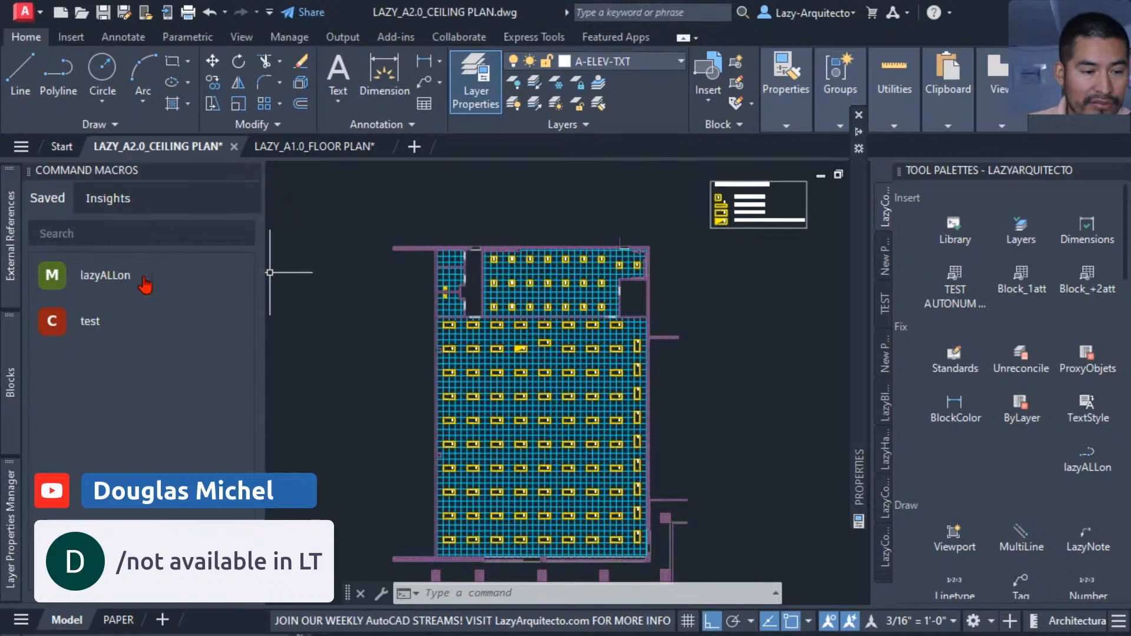
mouse_move(160, 310)
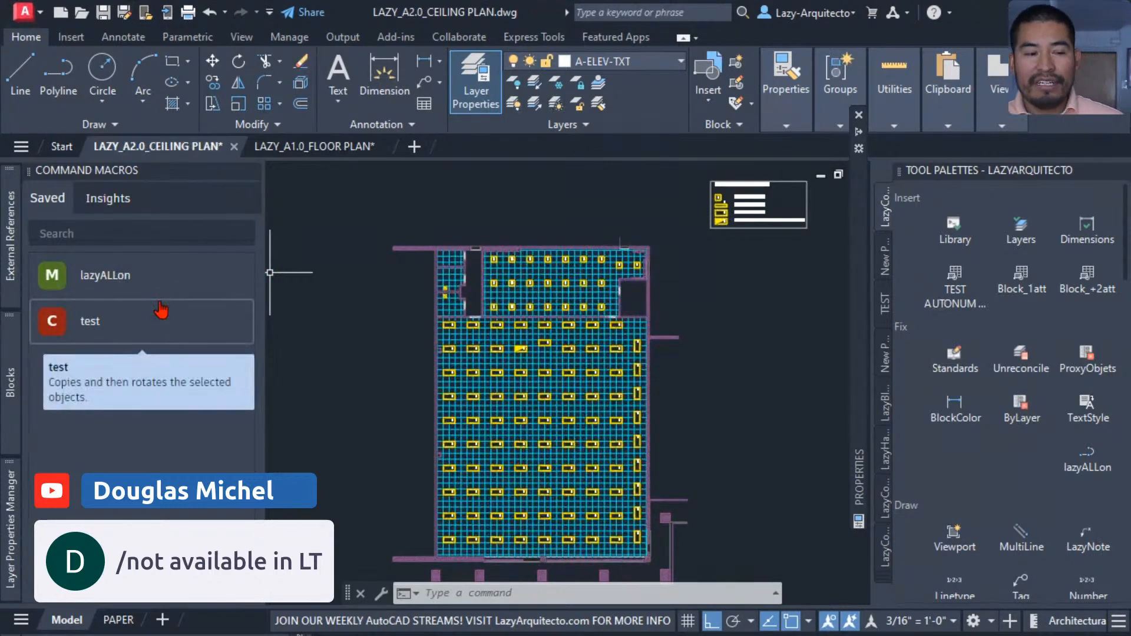
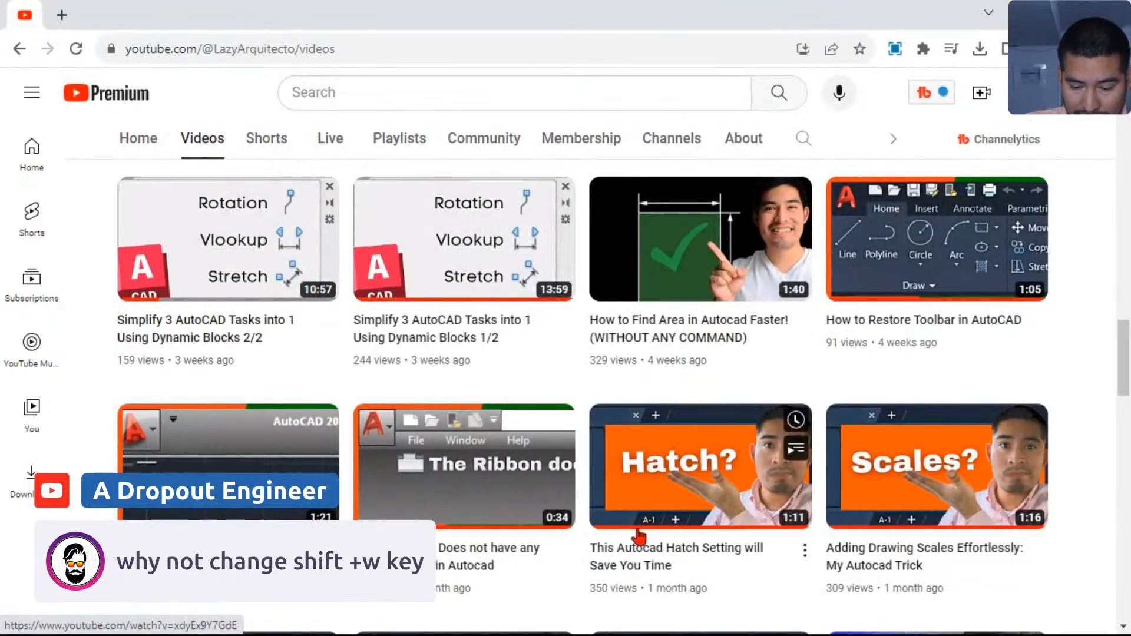
Step: Browse the Lazy Arquitecto channel's videos on YouTube and search the channel for "shortcuts"
scroll(638, 524, down, 3)
scroll(560, 406, down, 8)
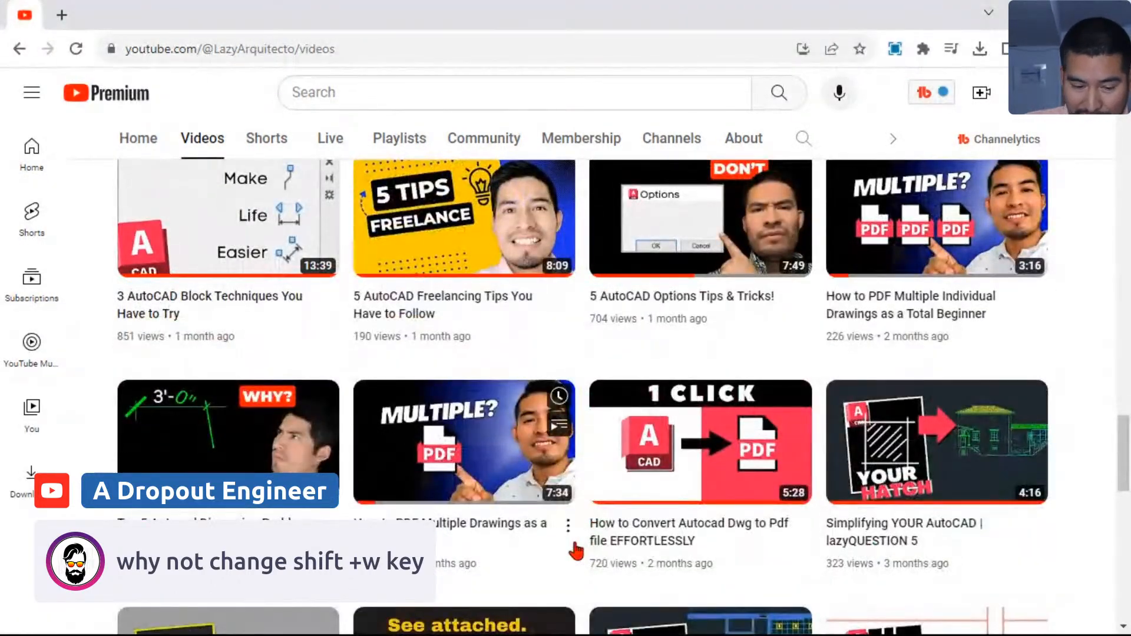
scroll(578, 530, down, 3)
scroll(575, 569, down, 3)
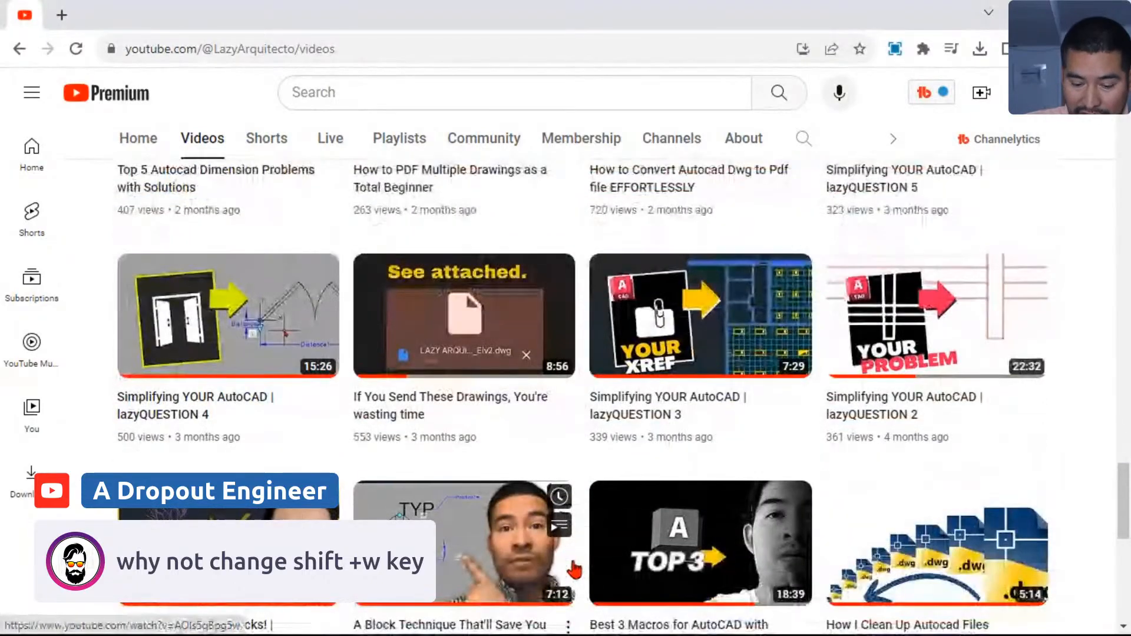
scroll(575, 569, down, 5)
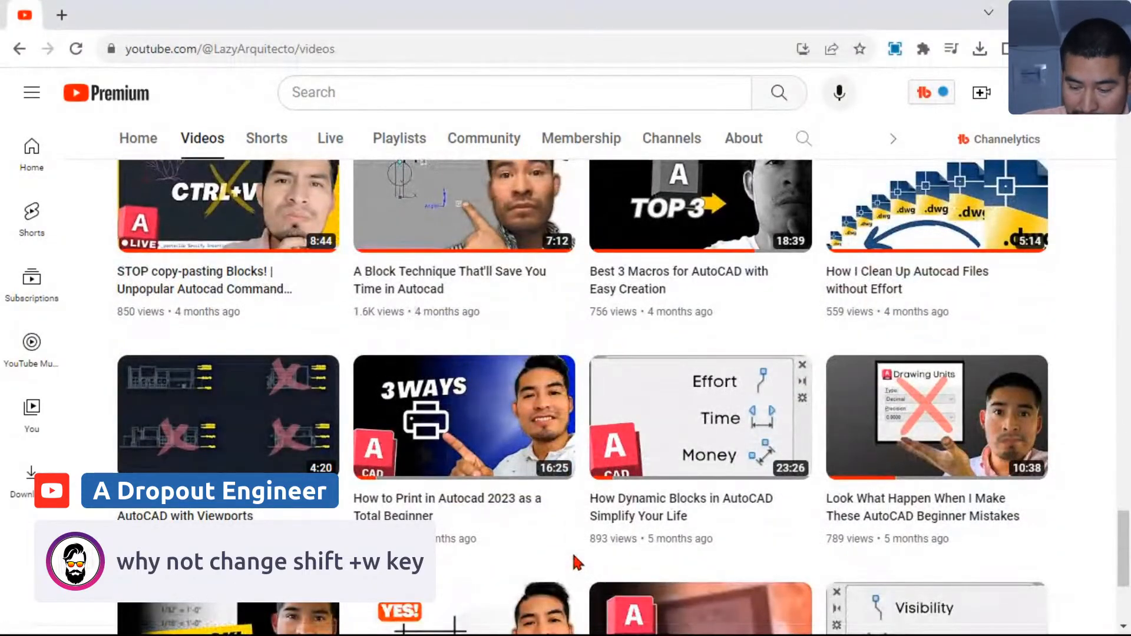
scroll(575, 563, up, 20)
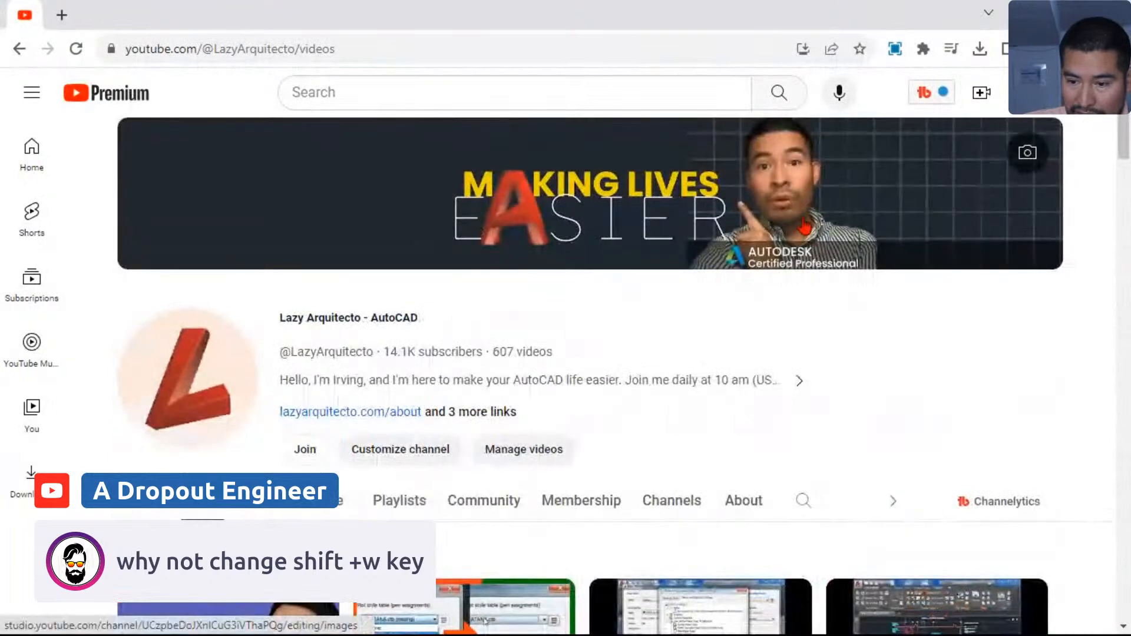
click(804, 502)
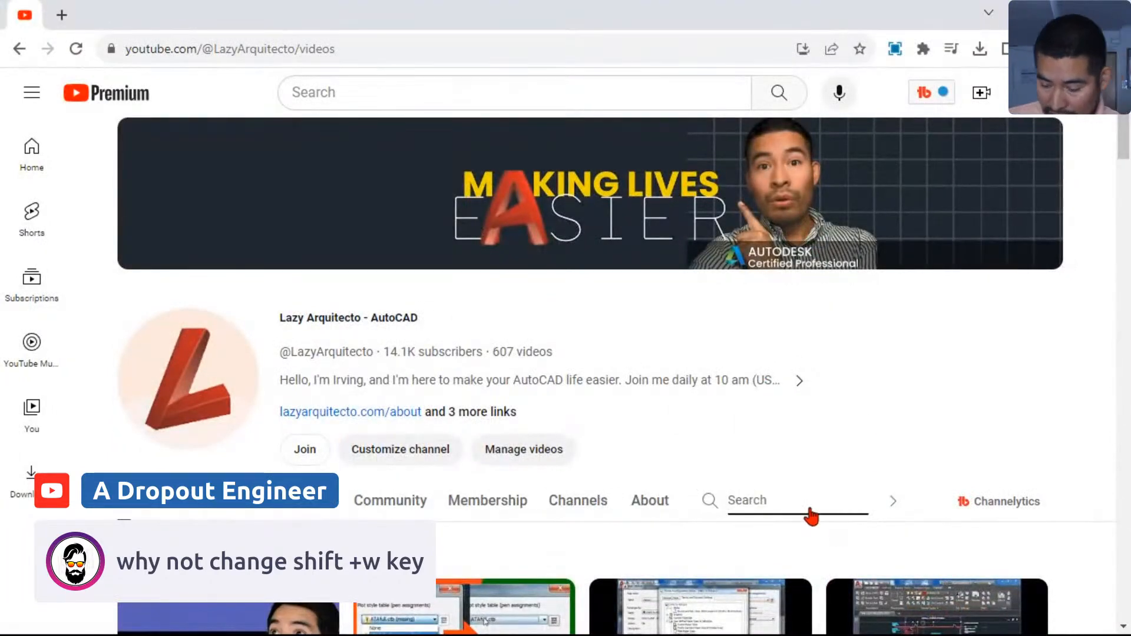
text(short)
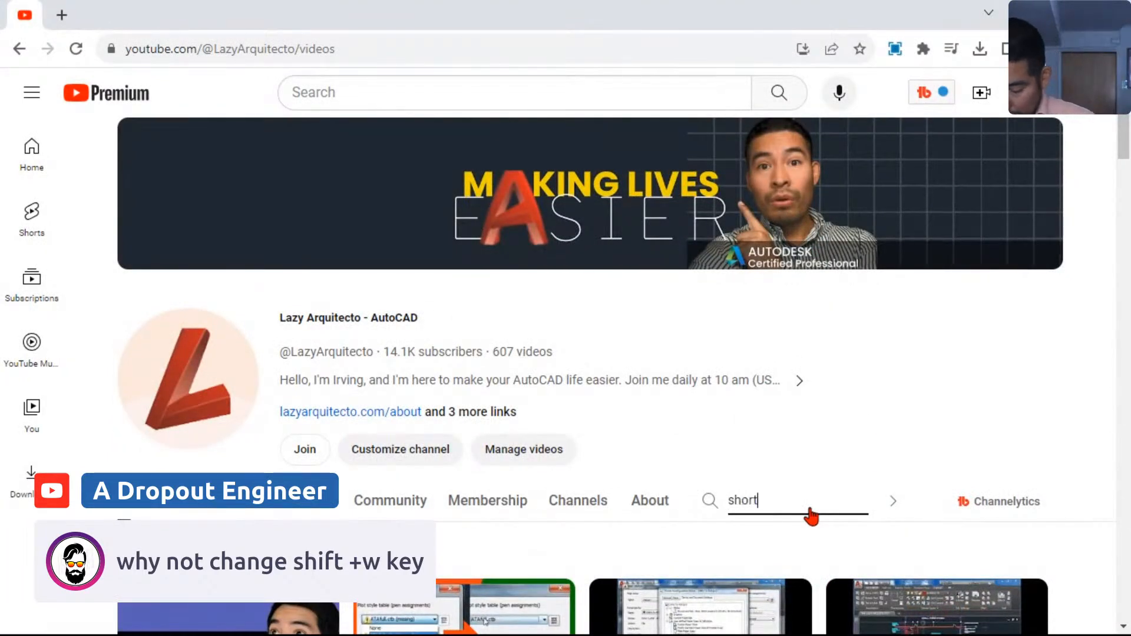
text(cuts)
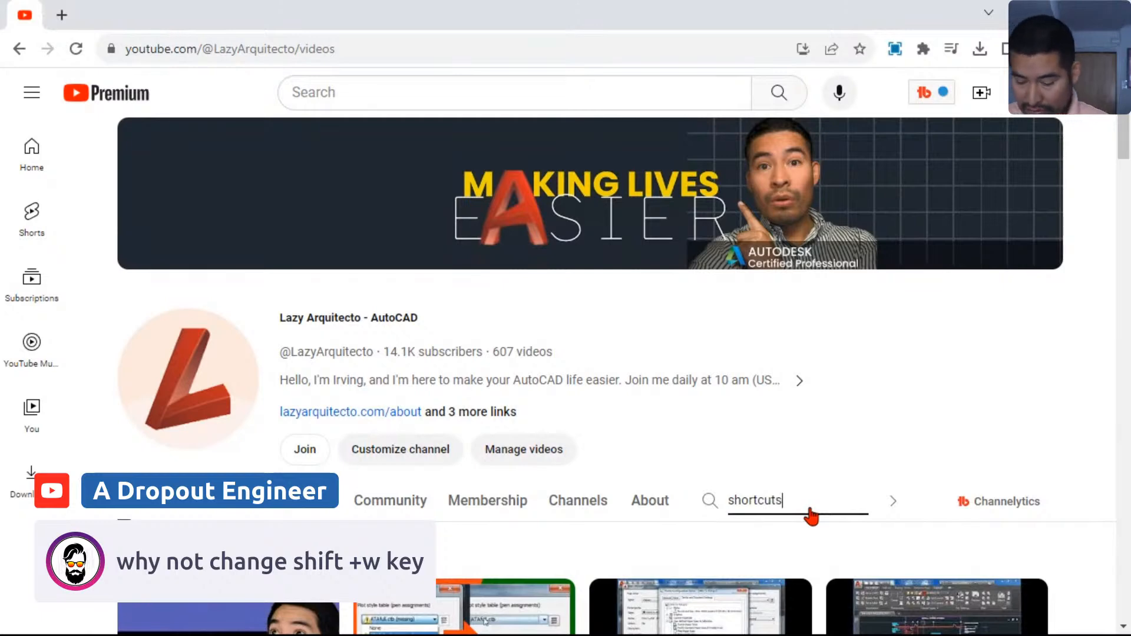
key(Return)
scroll(709, 471, down, 3)
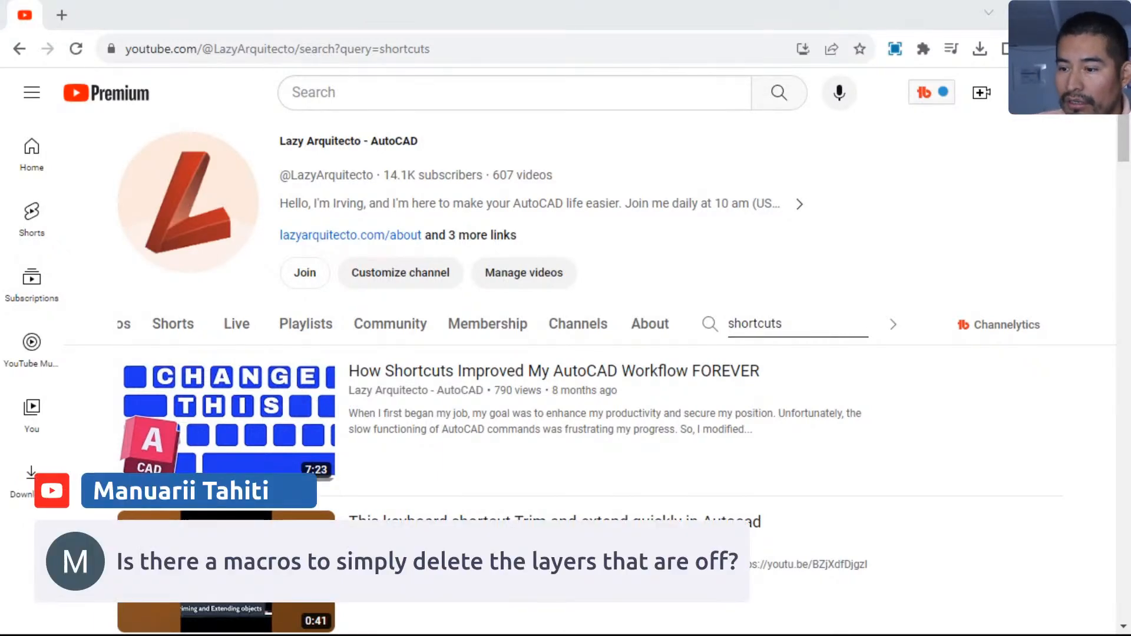
Step: Switch back to the AutoCAD ceiling plan and examine the light fixtures in the two restrooms
key(super+Down)
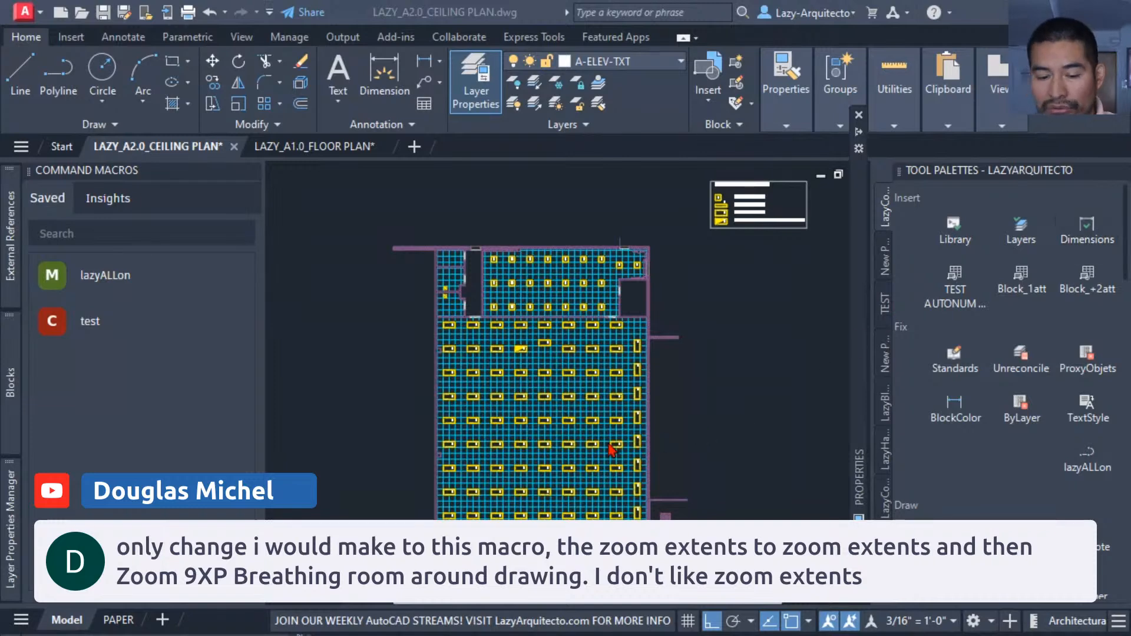
click(650, 442)
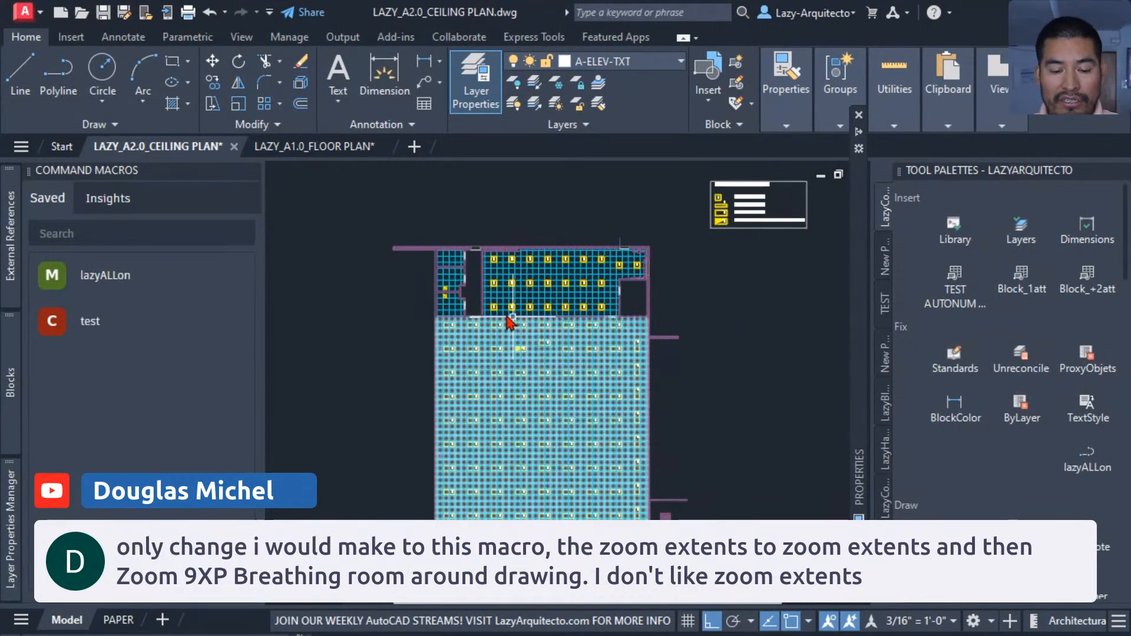
scroll(436, 311, up, 5)
middle_drag(615, 309, 570, 391)
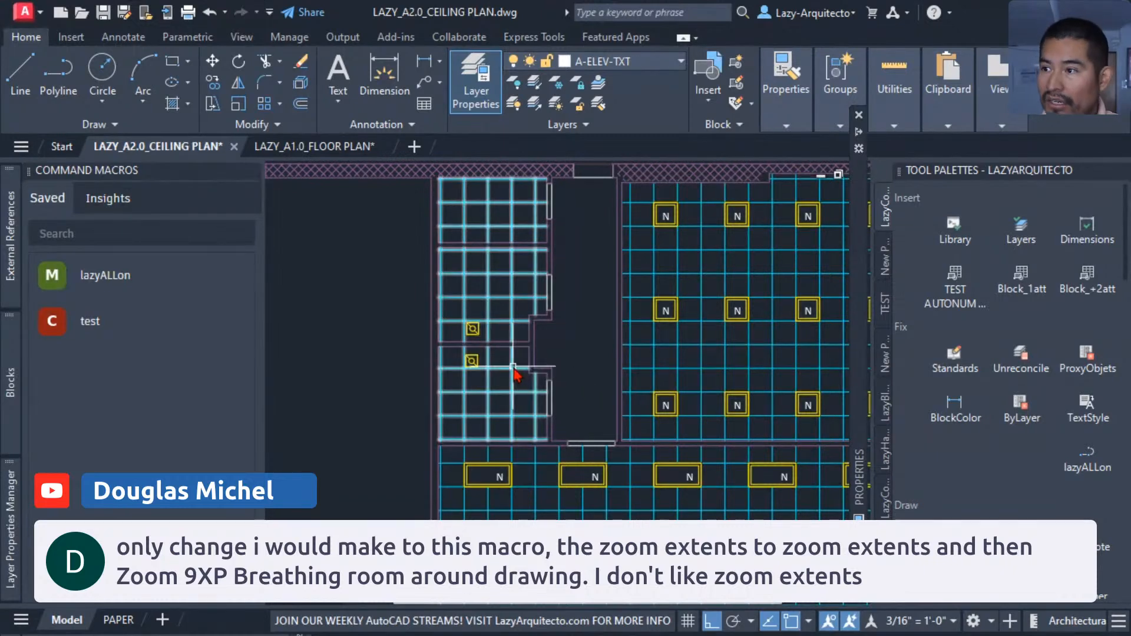
scroll(512, 371, up, 4)
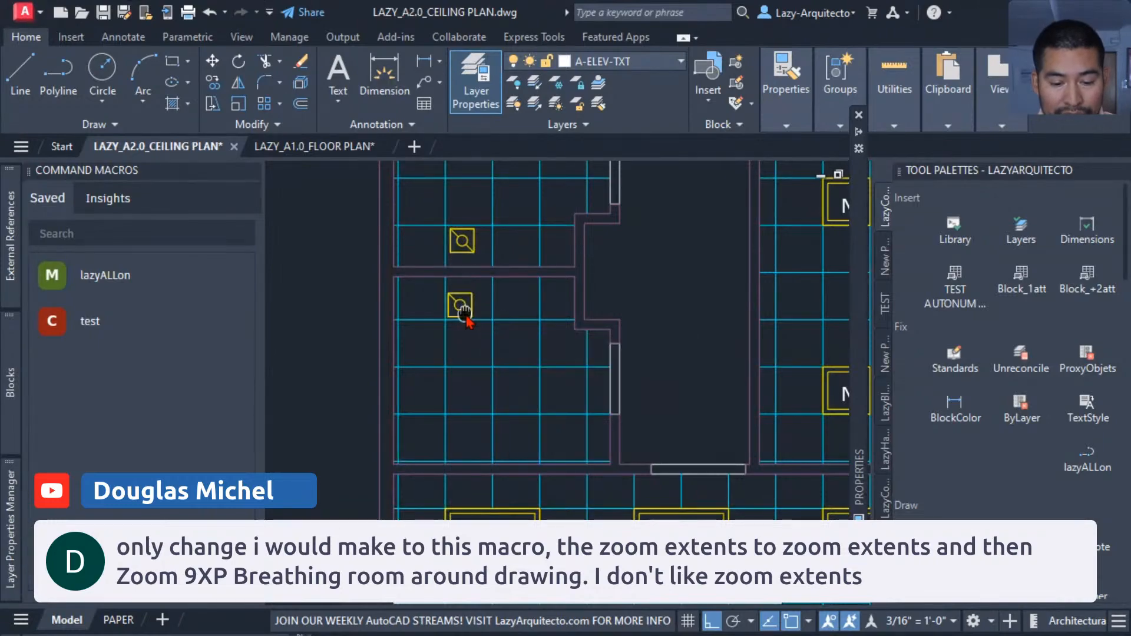
Step: Zoom to the ceiling plan's extents, and check the lower restroom's light fixture by selecting it and clearing the selection
middle_click(465, 313)
middle_click(465, 313)
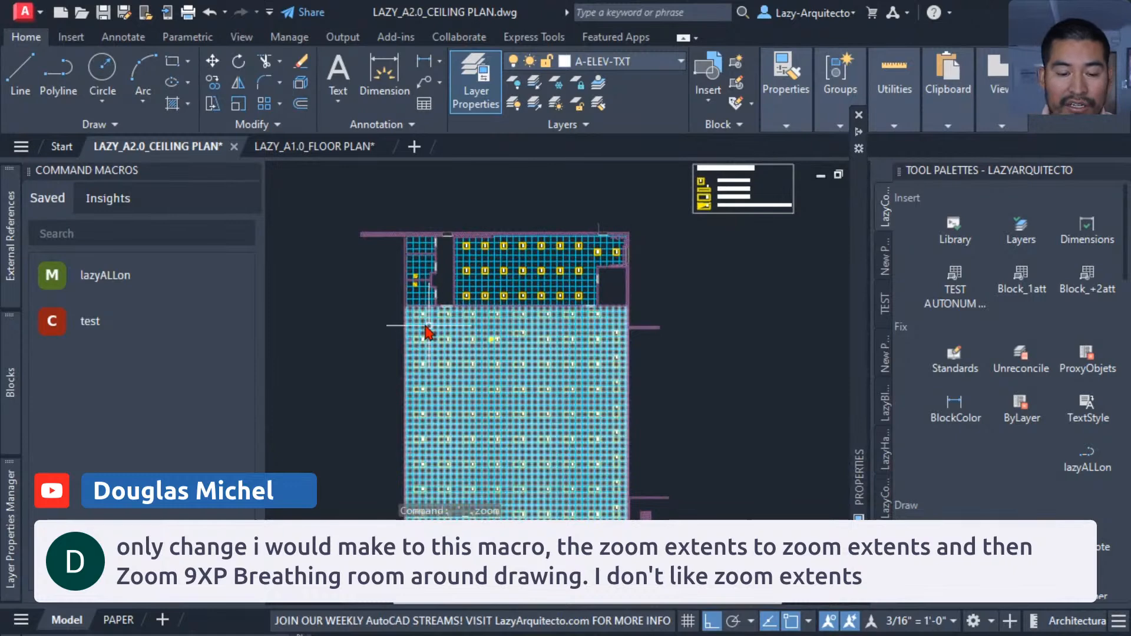
scroll(429, 274, up, 5)
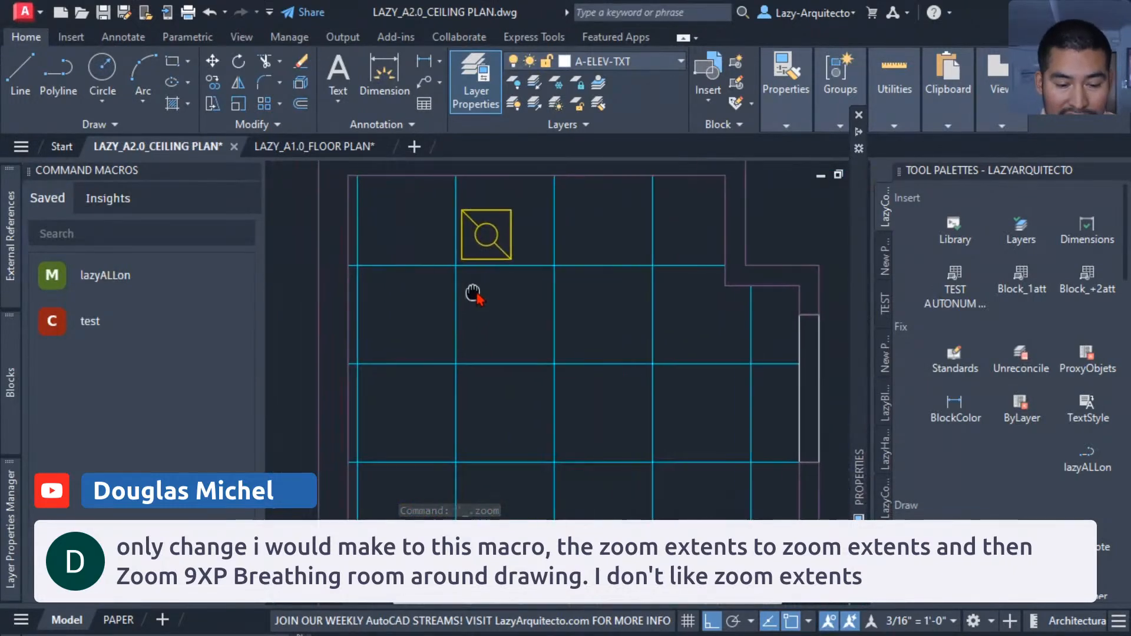
click(460, 206)
click(566, 300)
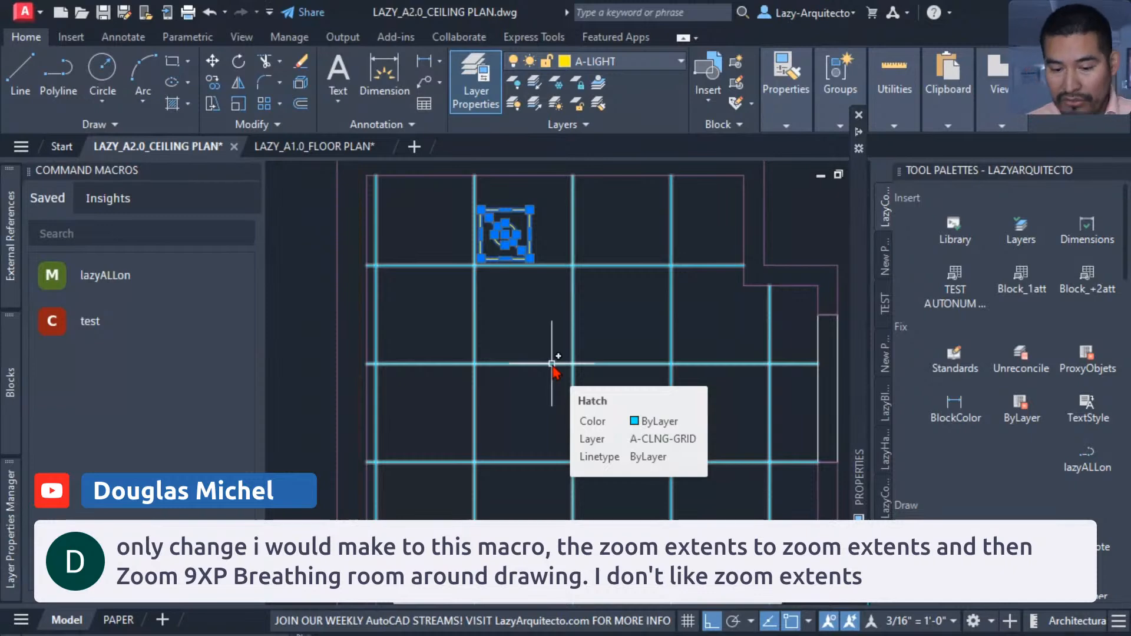
key(Escape)
scroll(552, 364, down, 3)
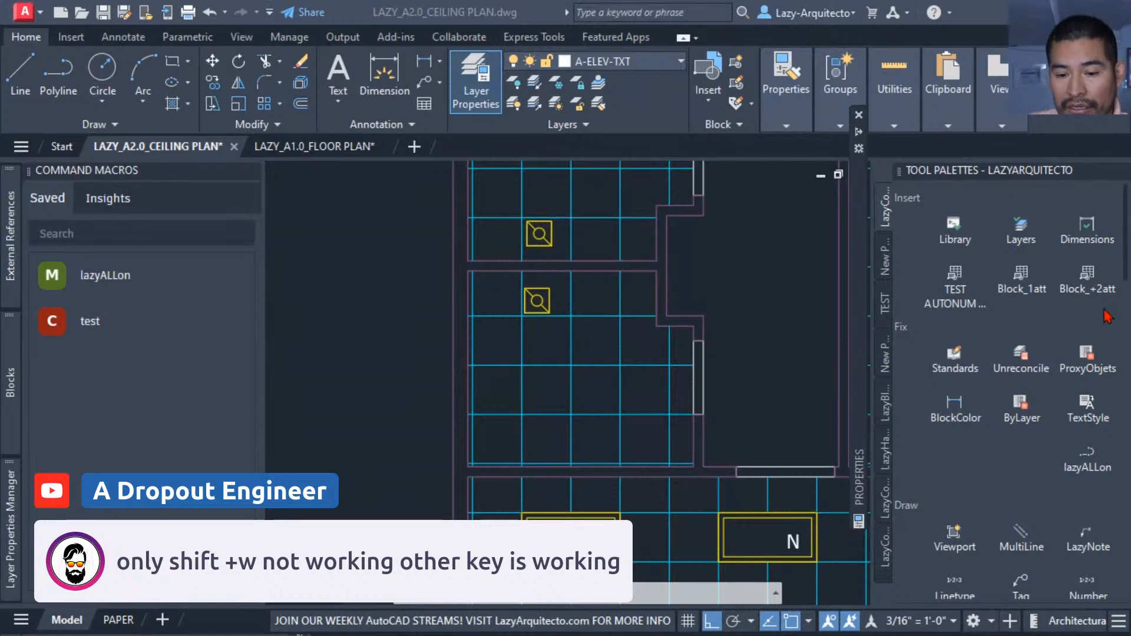
click(751, 283)
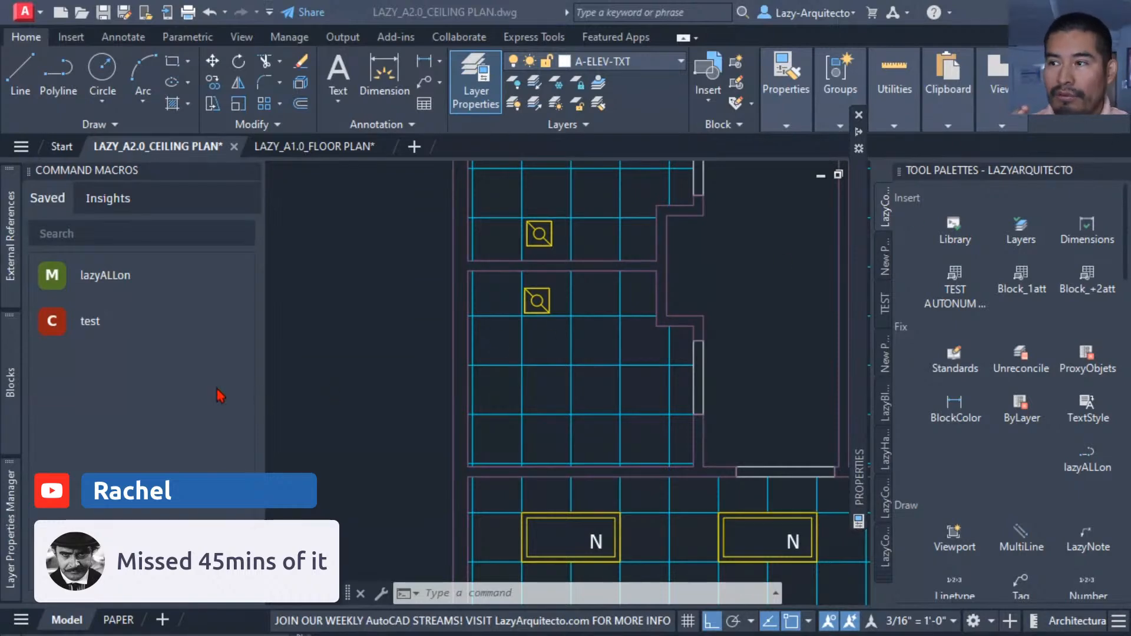
Step: Open the lazyALLon macro in the Command Macro Editor, highlight its full macro code for review, and close the editor without changes
right_click(150, 285)
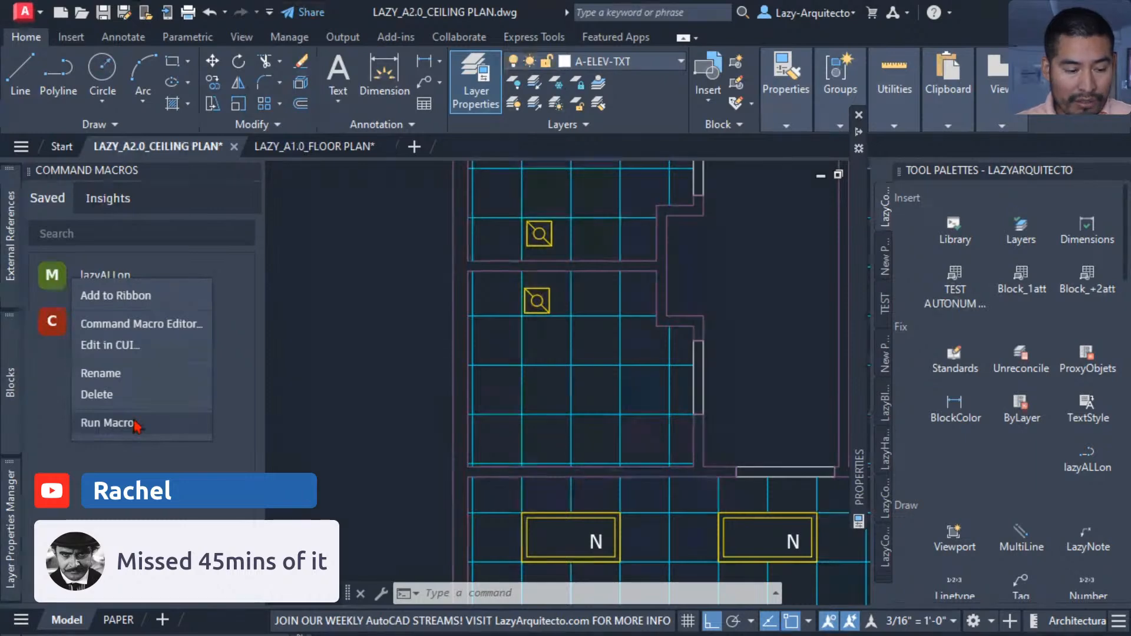
click(153, 330)
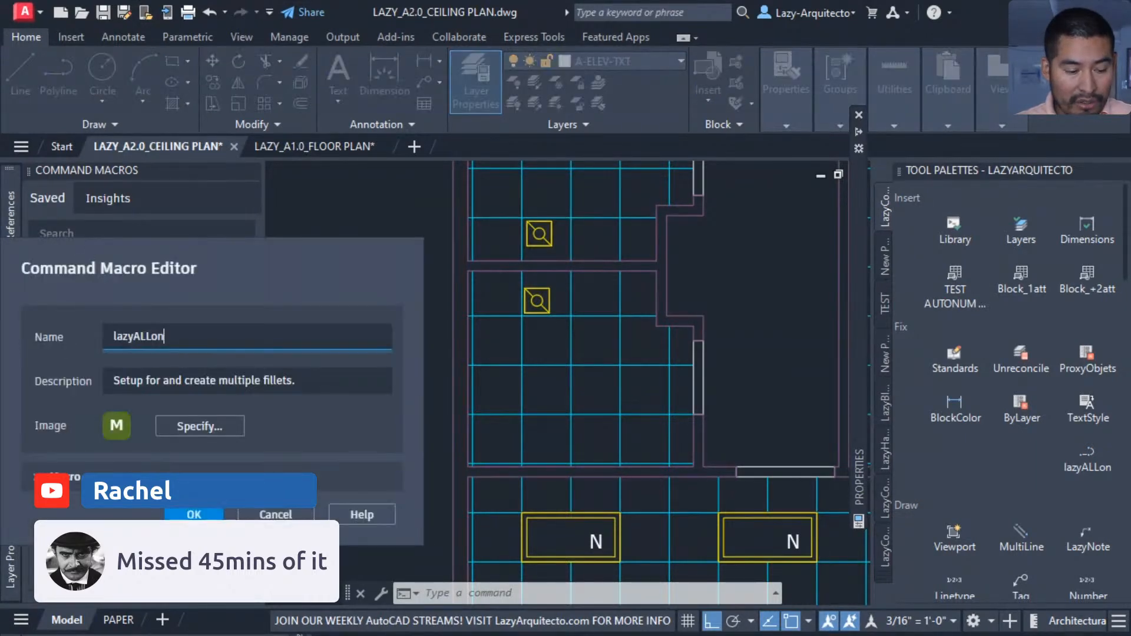
key(ctrl+a)
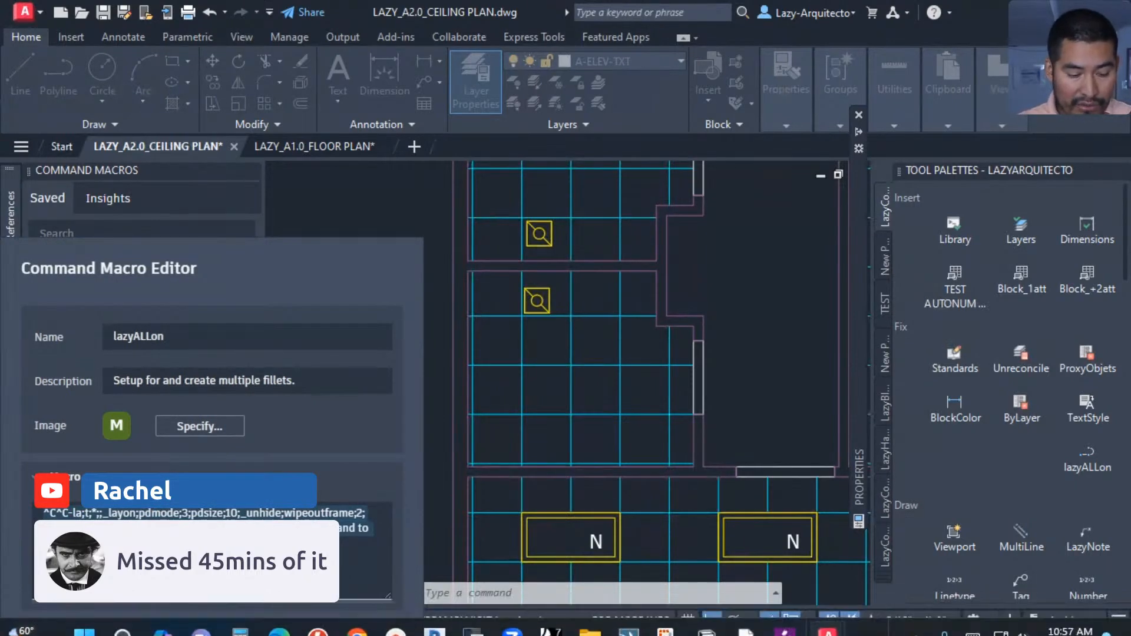
click(277, 630)
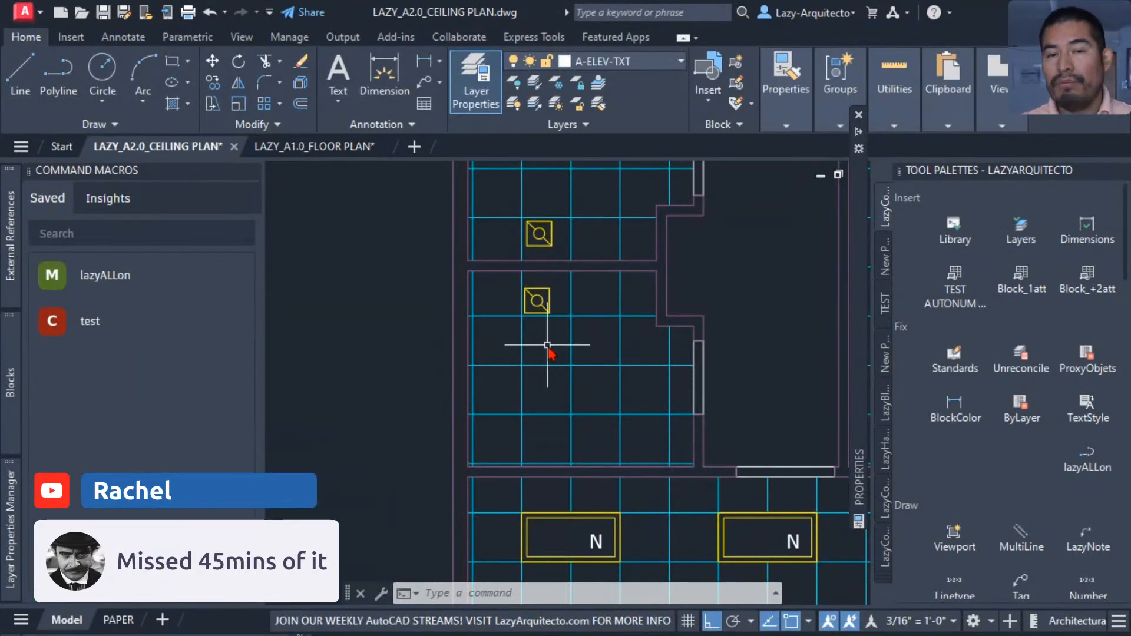